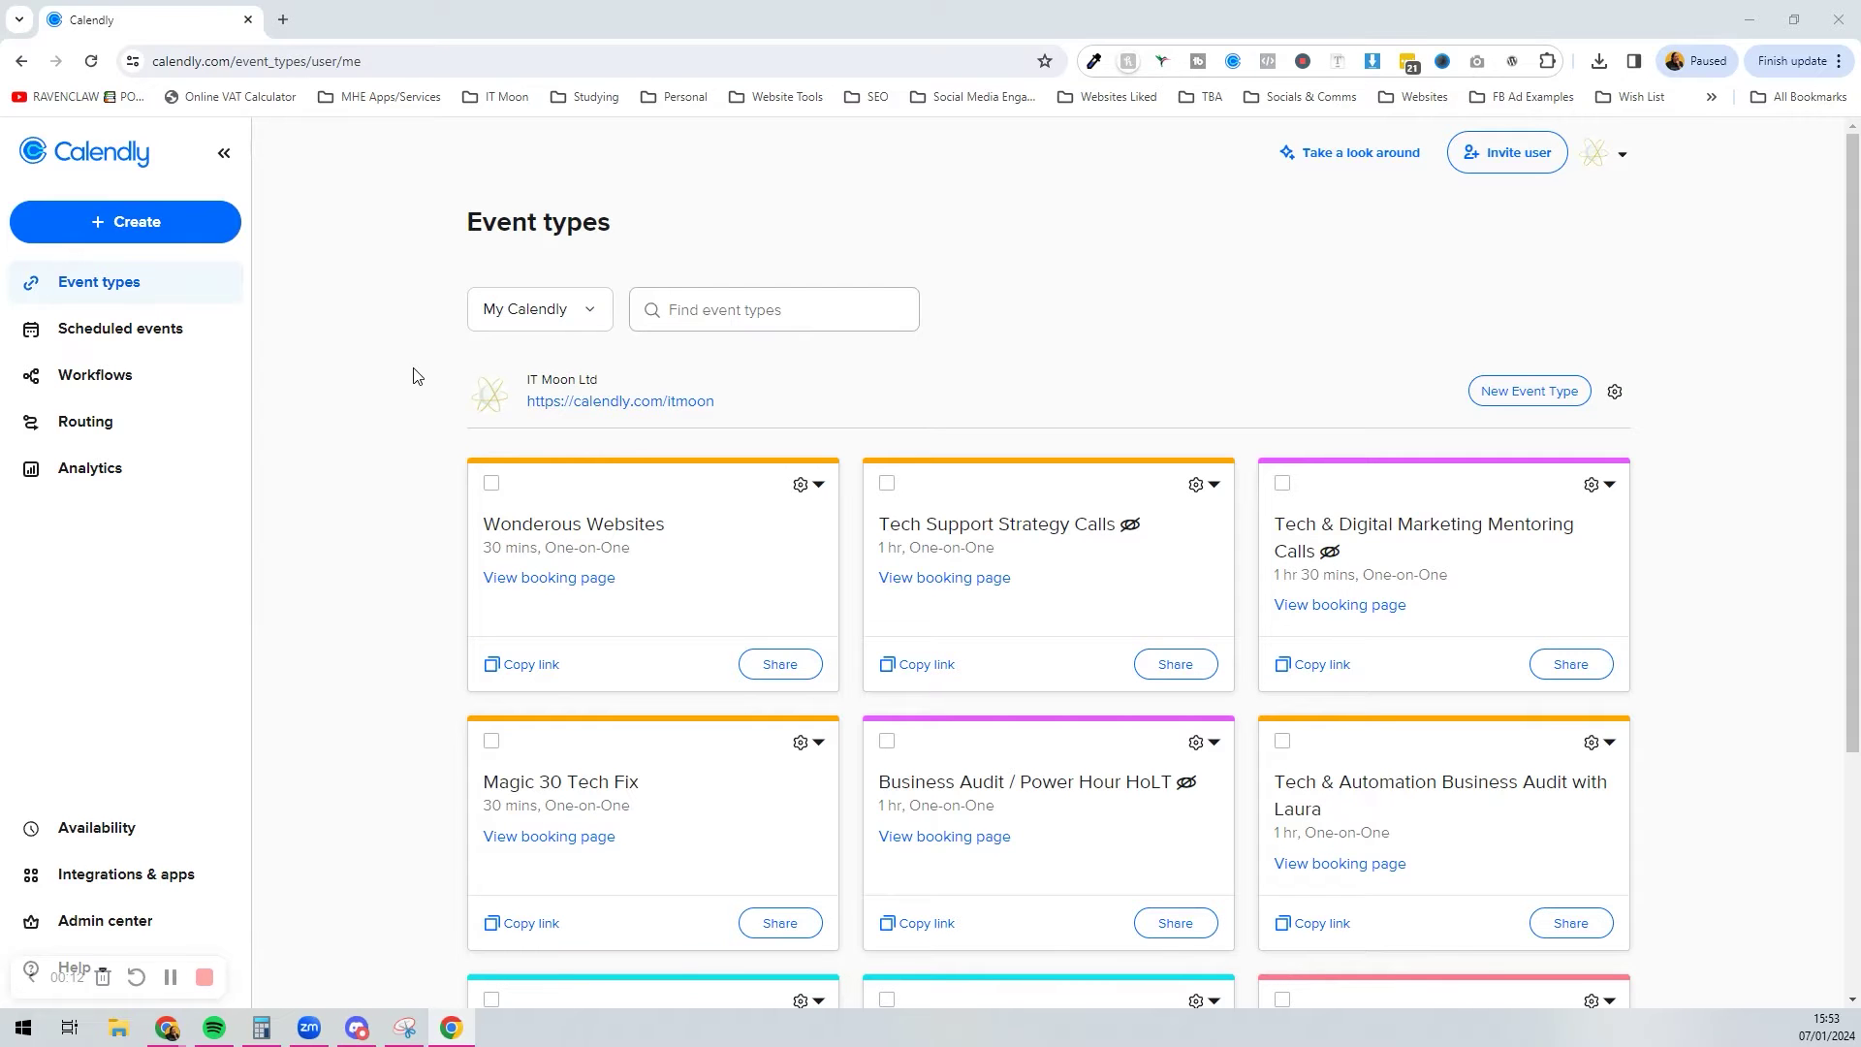
# Step: Go to the Routing forms page and start a new routing form
pyautogui.click(78, 424)
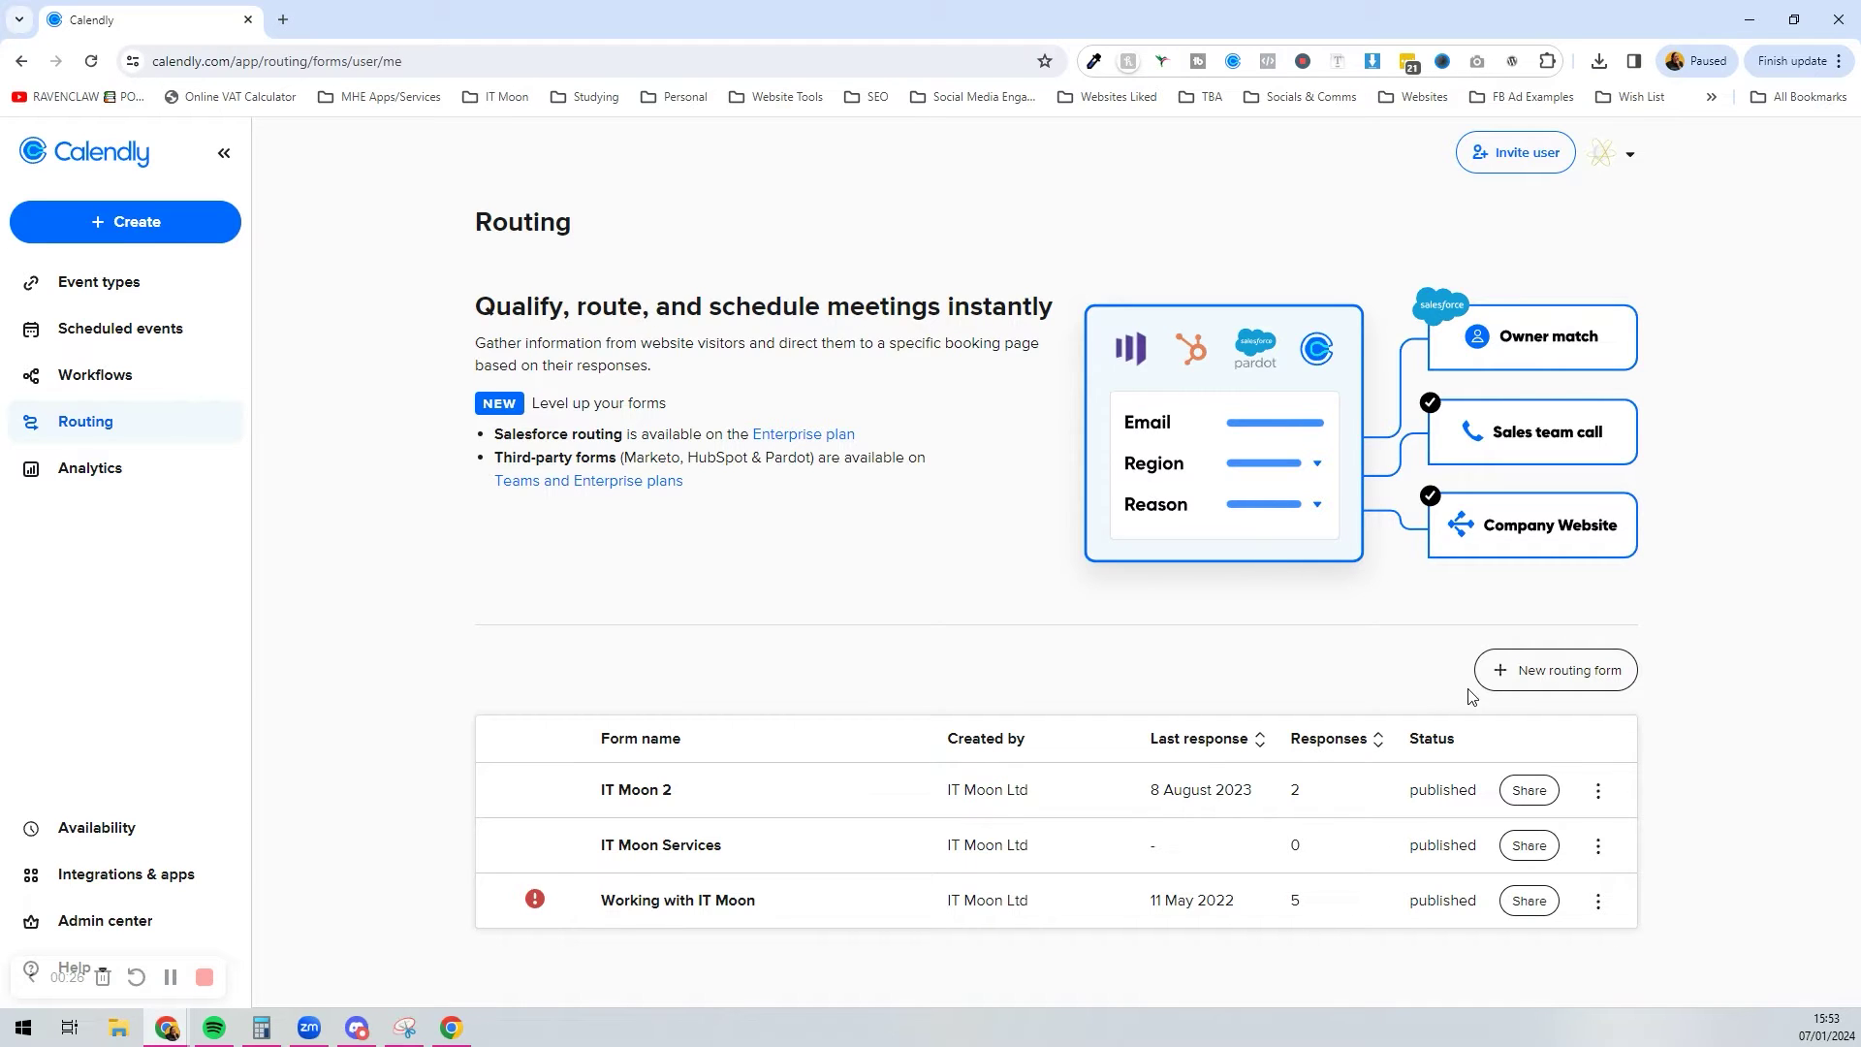
pyautogui.click(1548, 682)
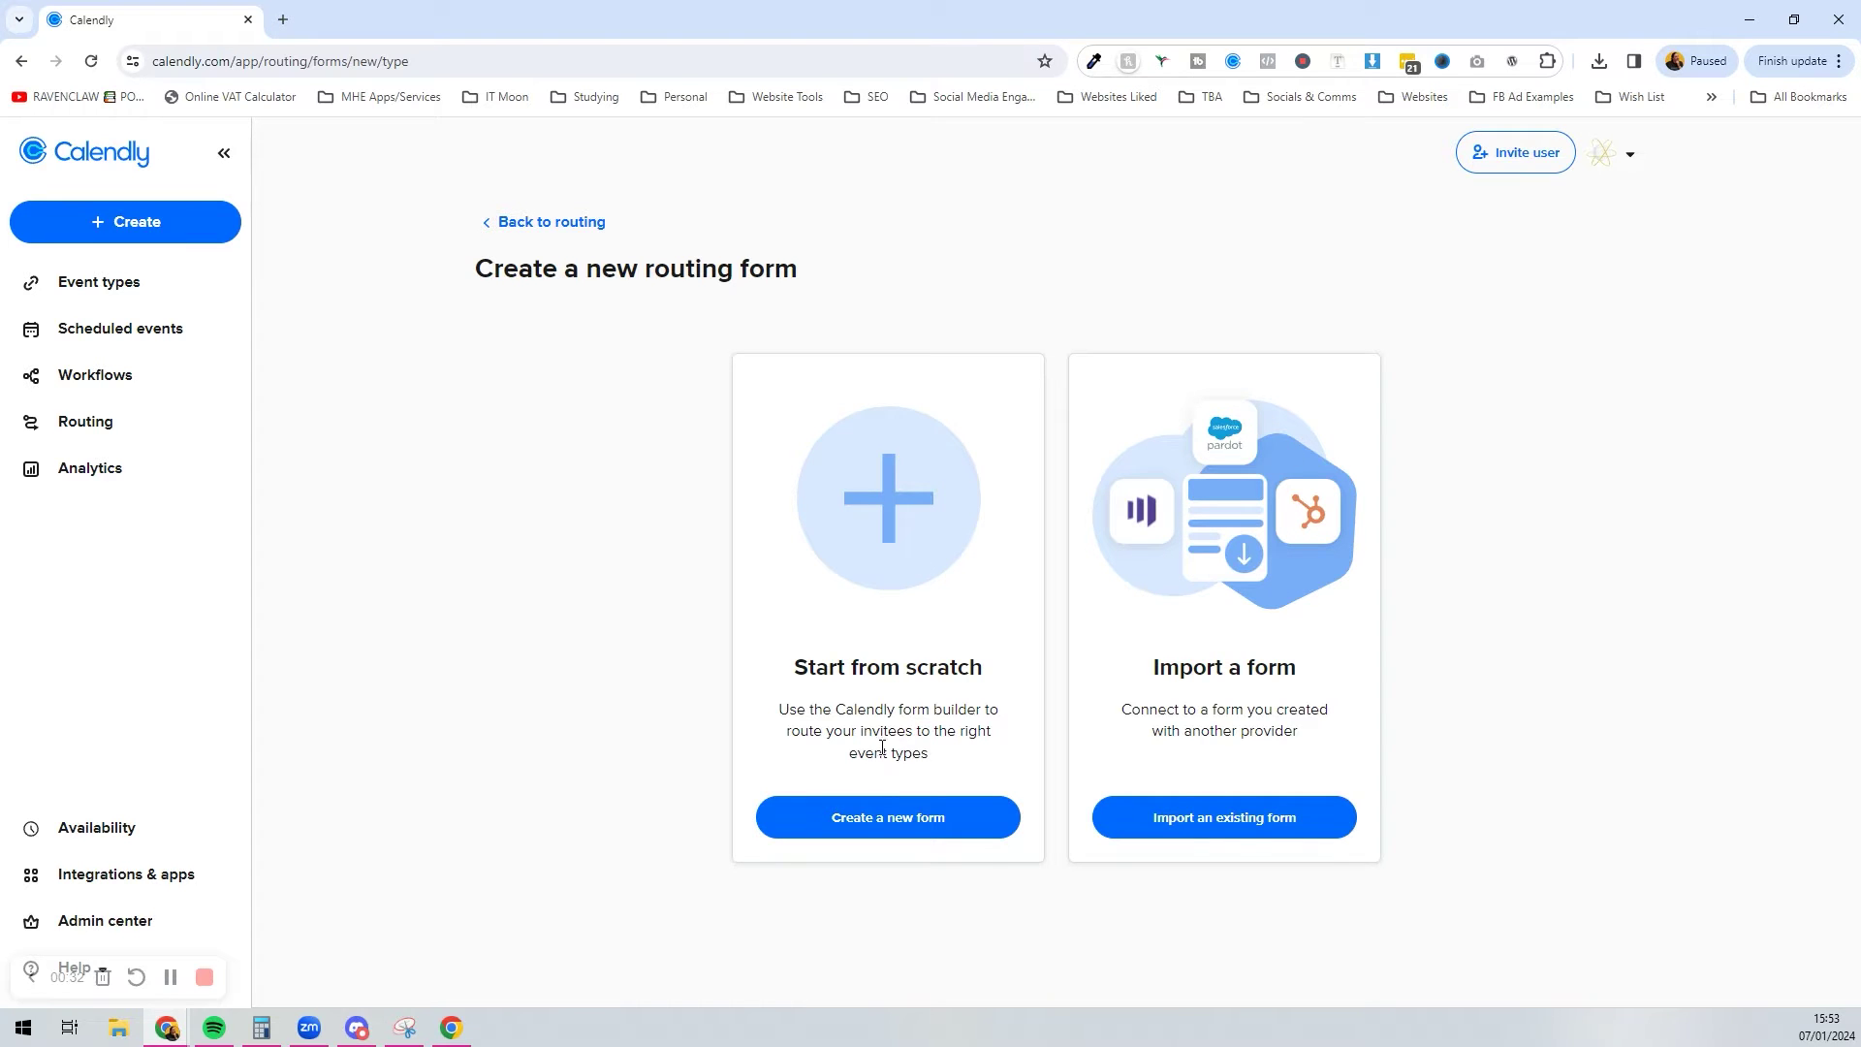
# Step: Create a blank routing form named 'Working with IT Moon' with headline and description enabled
pyautogui.click(857, 822)
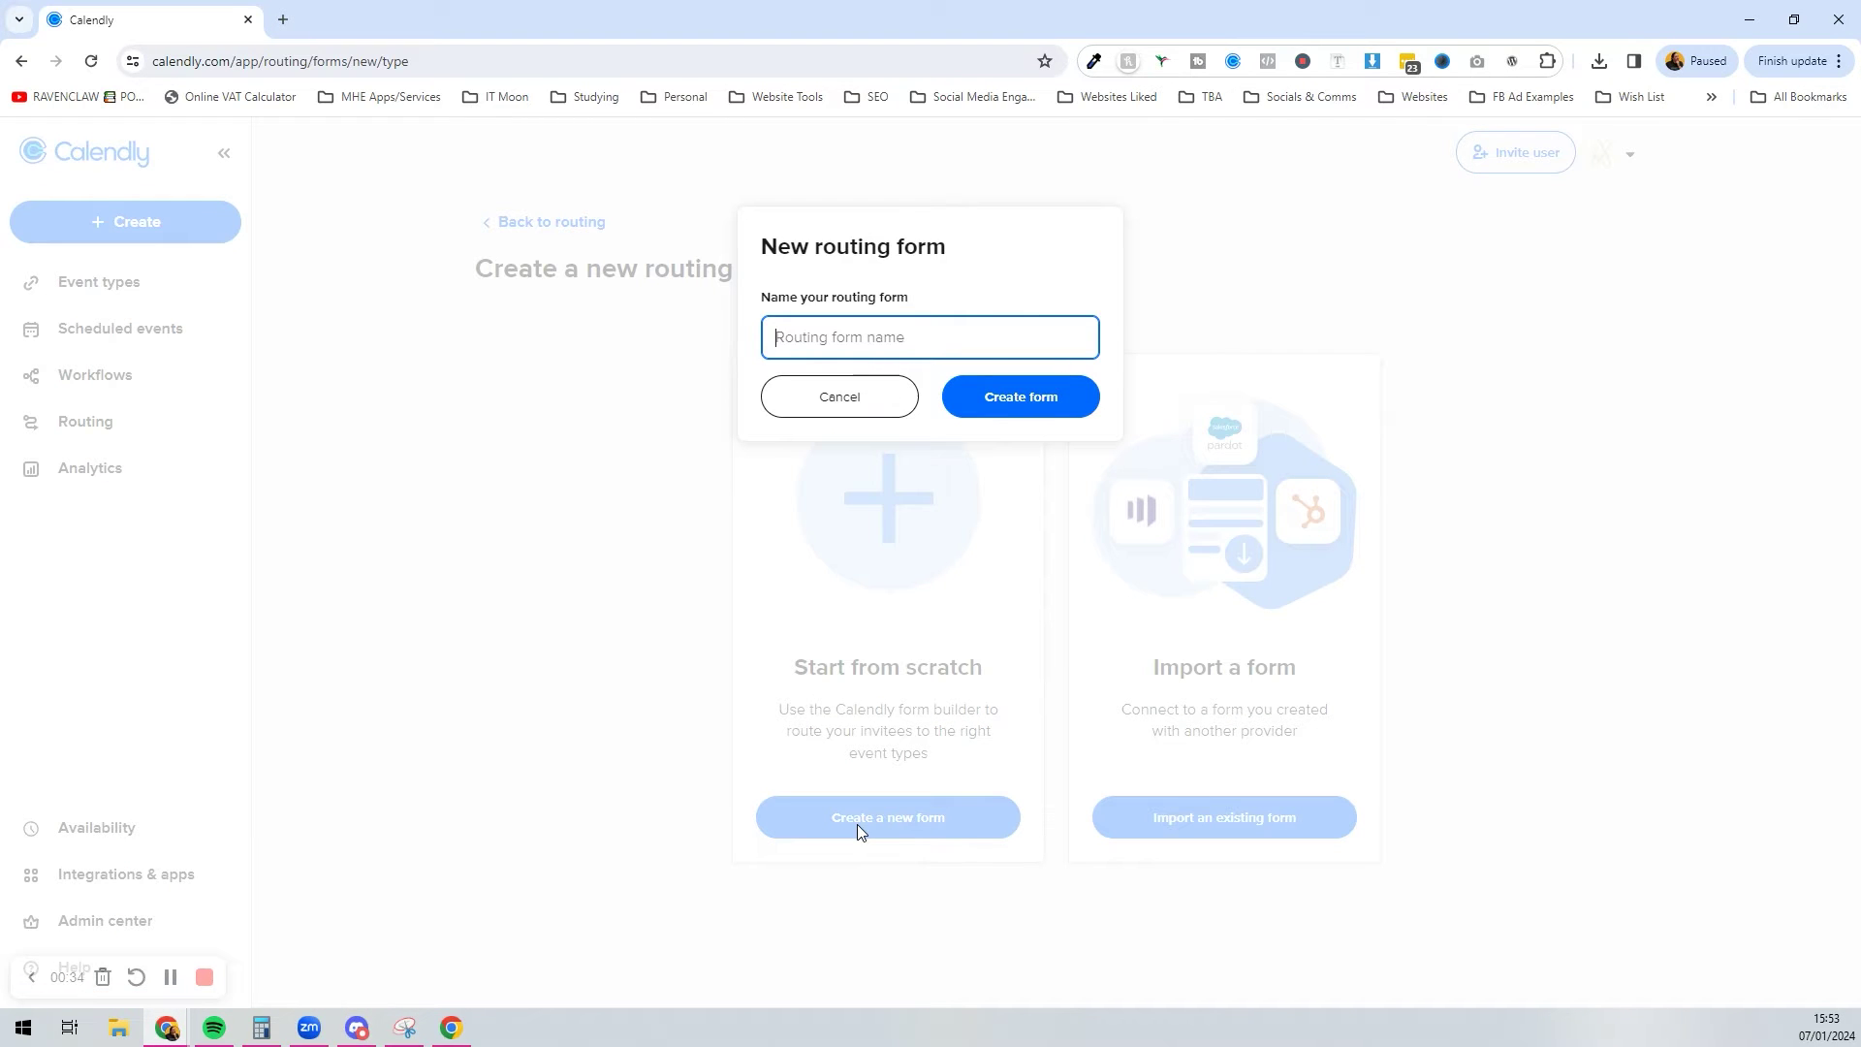
pyautogui.write('Working with IT Moon')
pyautogui.click(1064, 396)
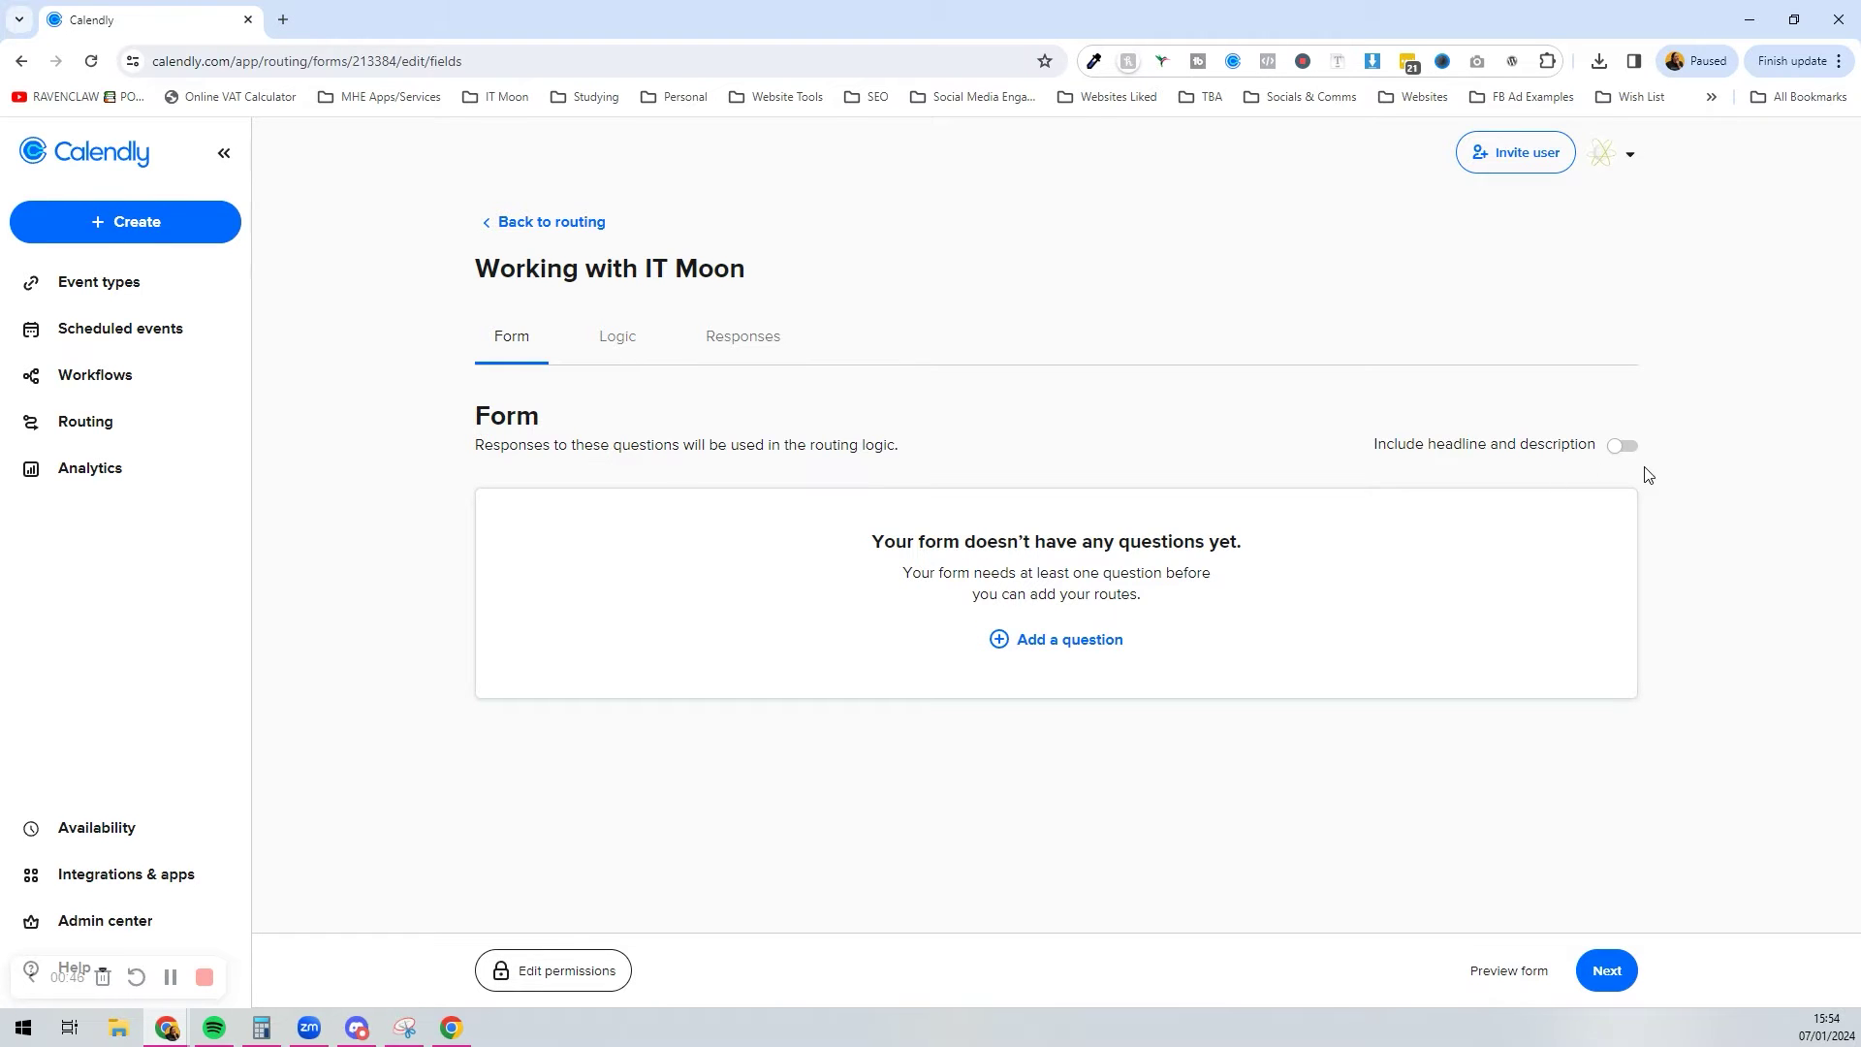
pyautogui.click(1625, 446)
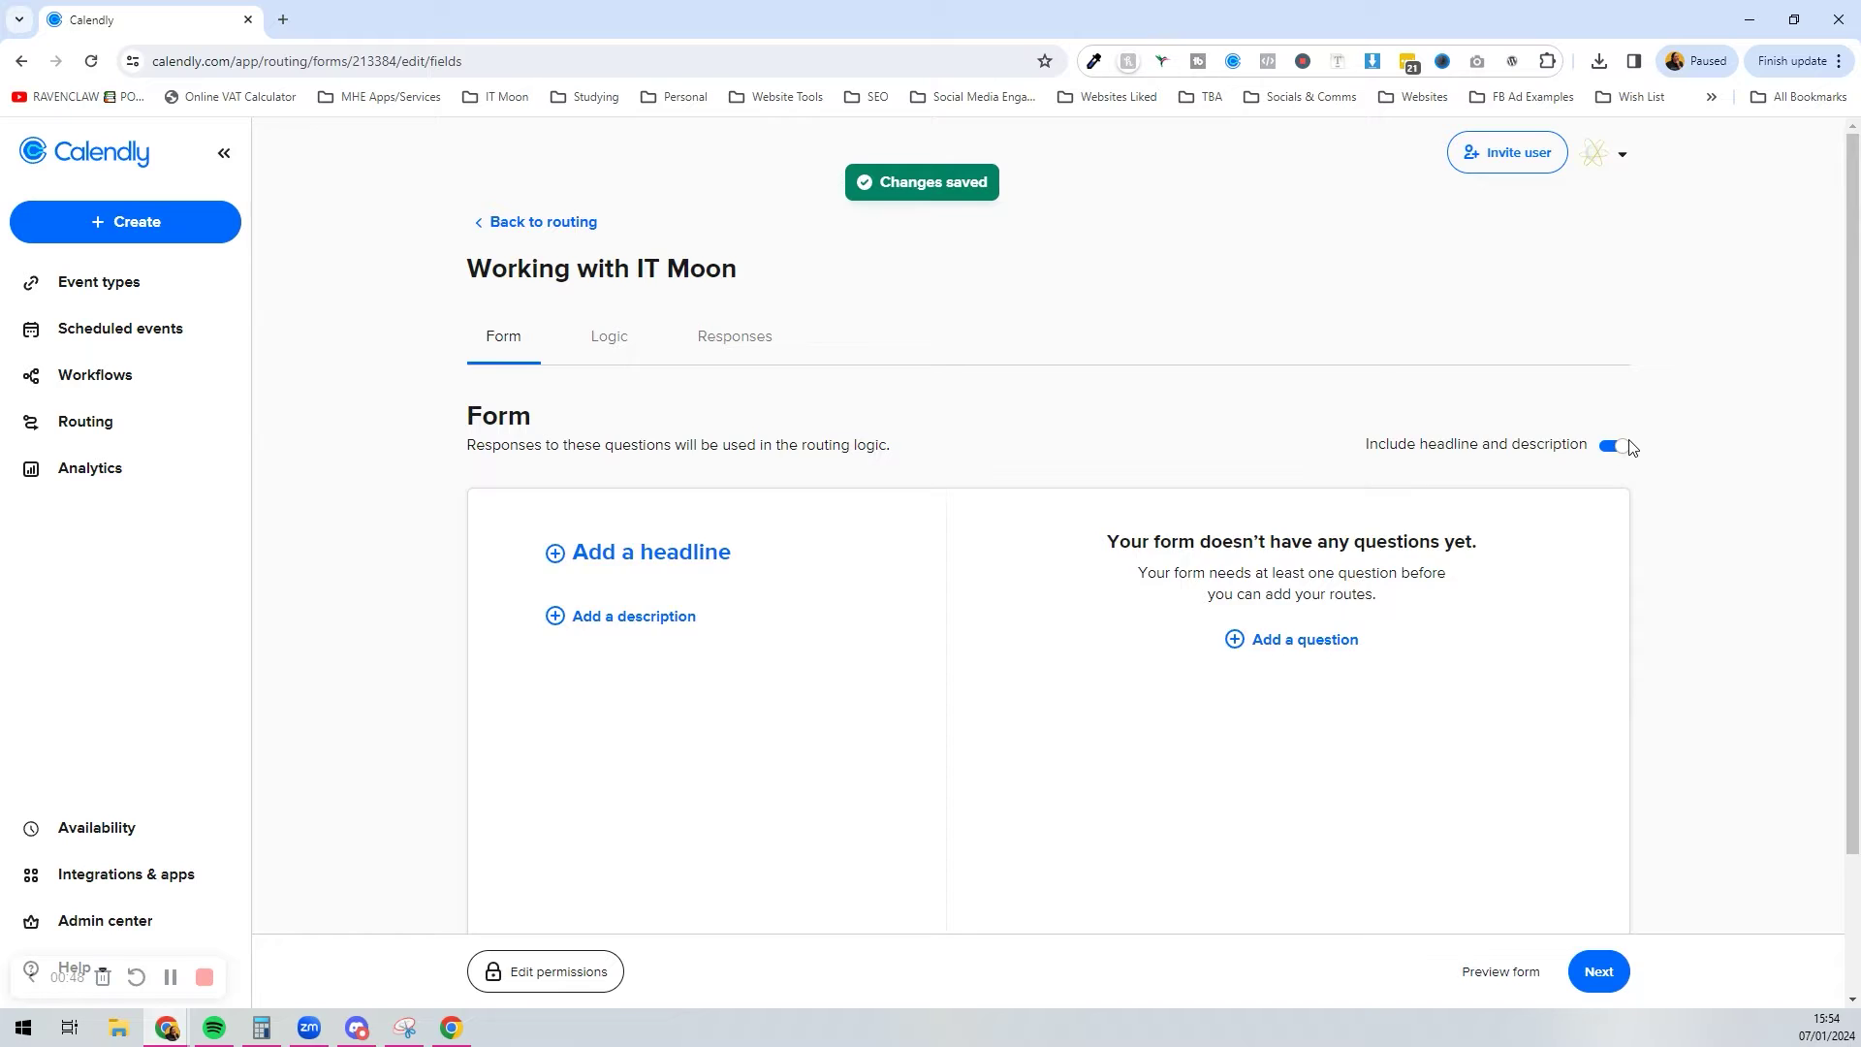
# Step: Set the form headline to 'Interested in working with IT Moon?'
pyautogui.scroll(-2, 1261, 441)
pyautogui.click(714, 398)
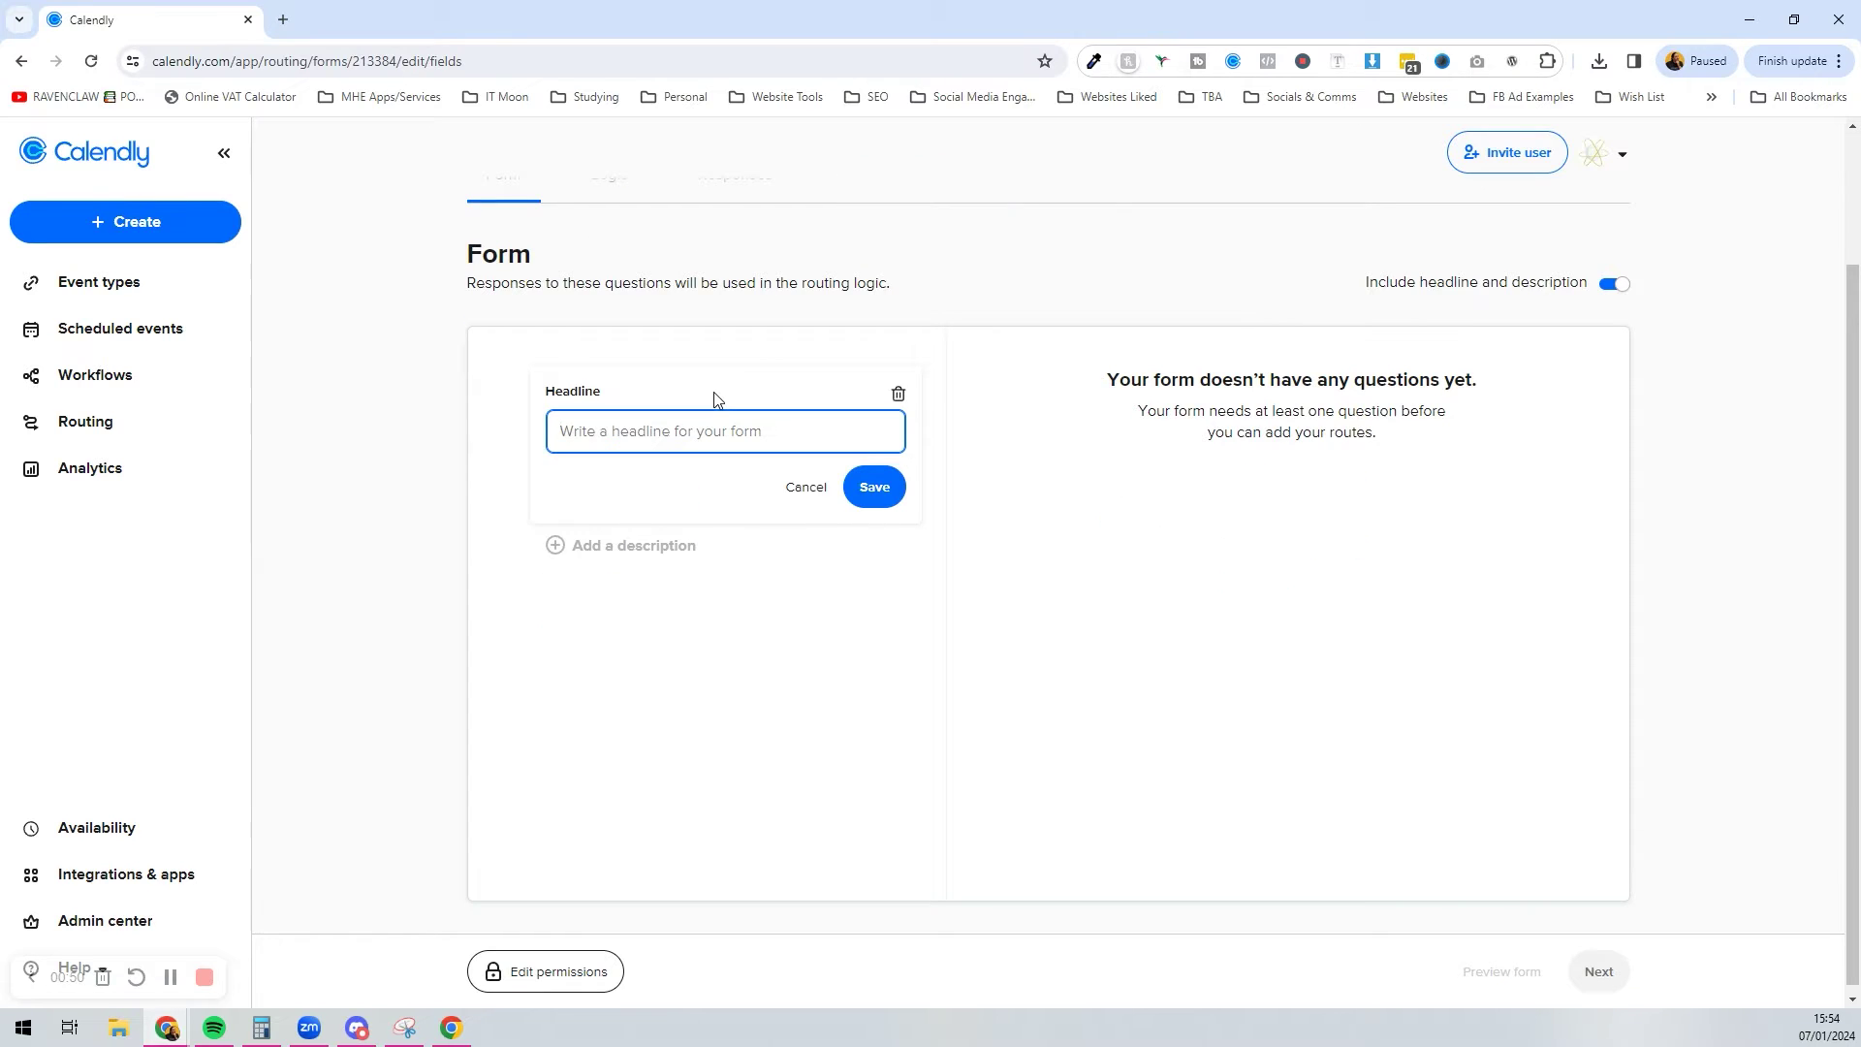
pyautogui.write('Interested in working with IT Moon?')
pyautogui.click(875, 487)
# Step: Add a description: not sure how best to get started with us? Answer a few simple questions
pyautogui.click(684, 504)
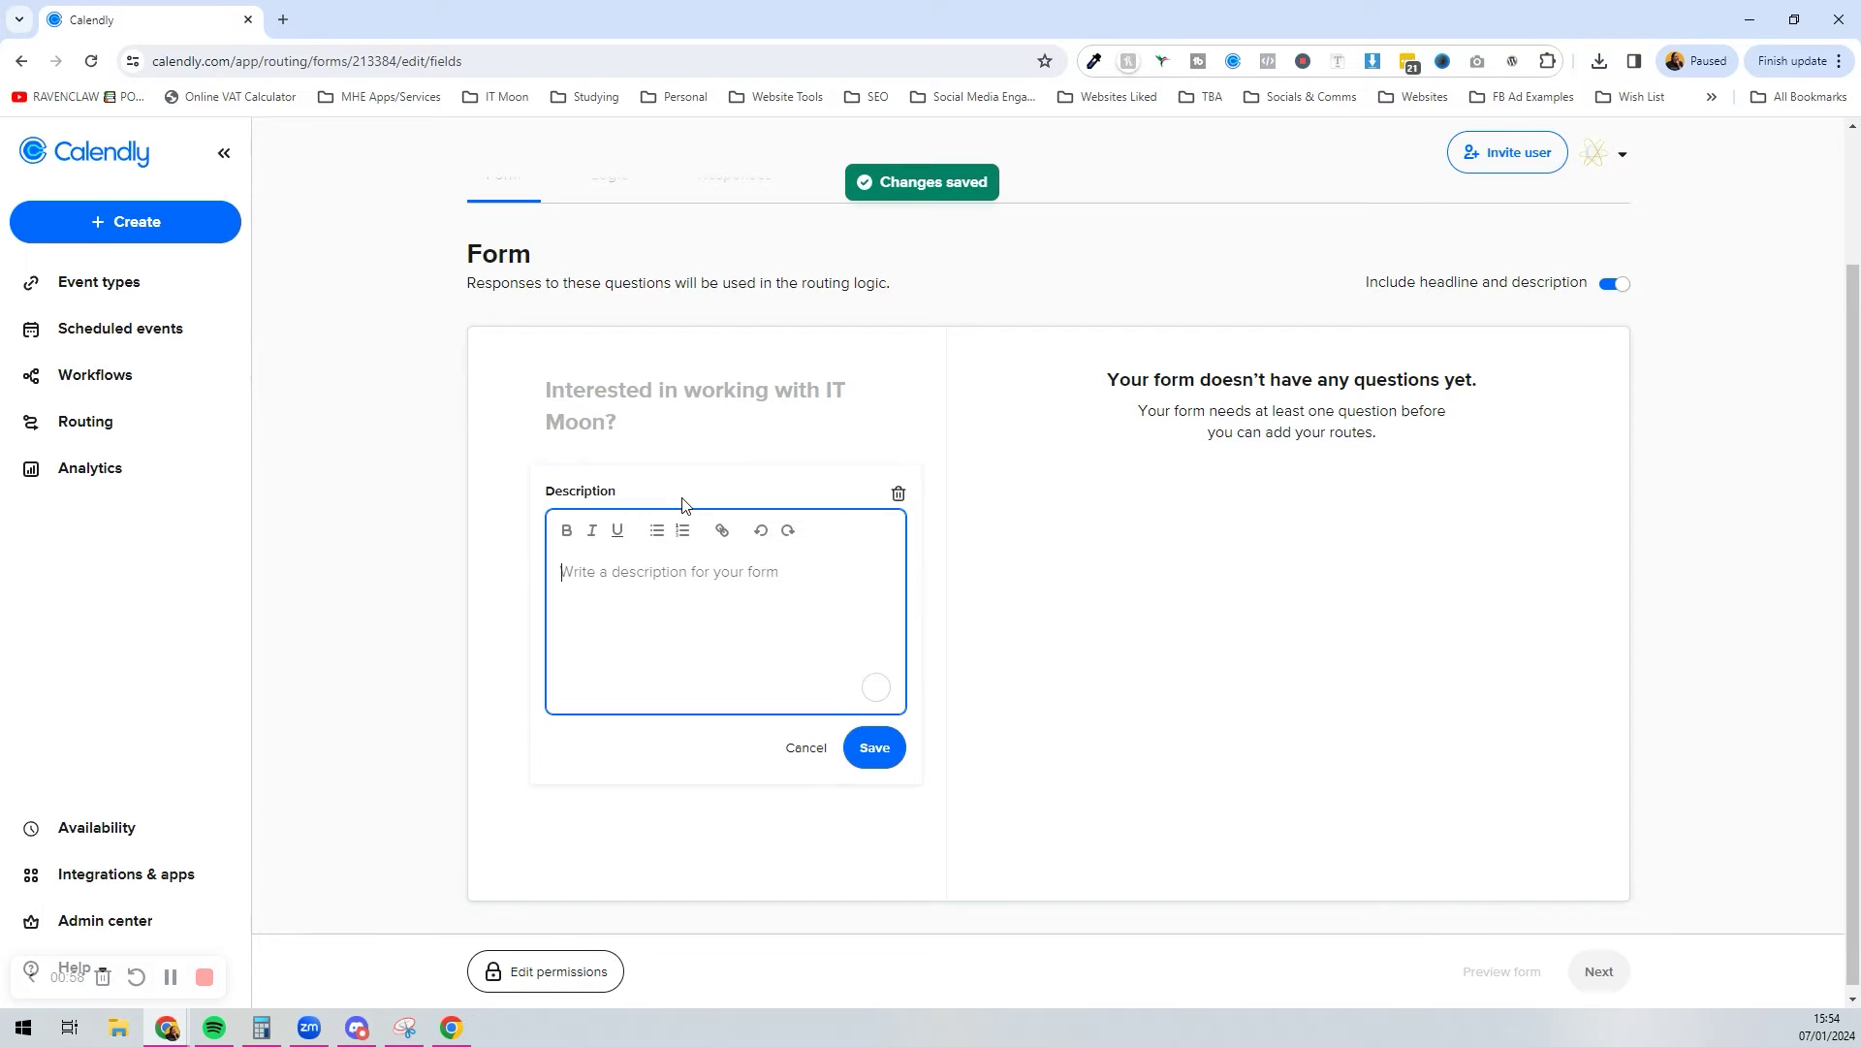
pyautogui.write('Not sure w')
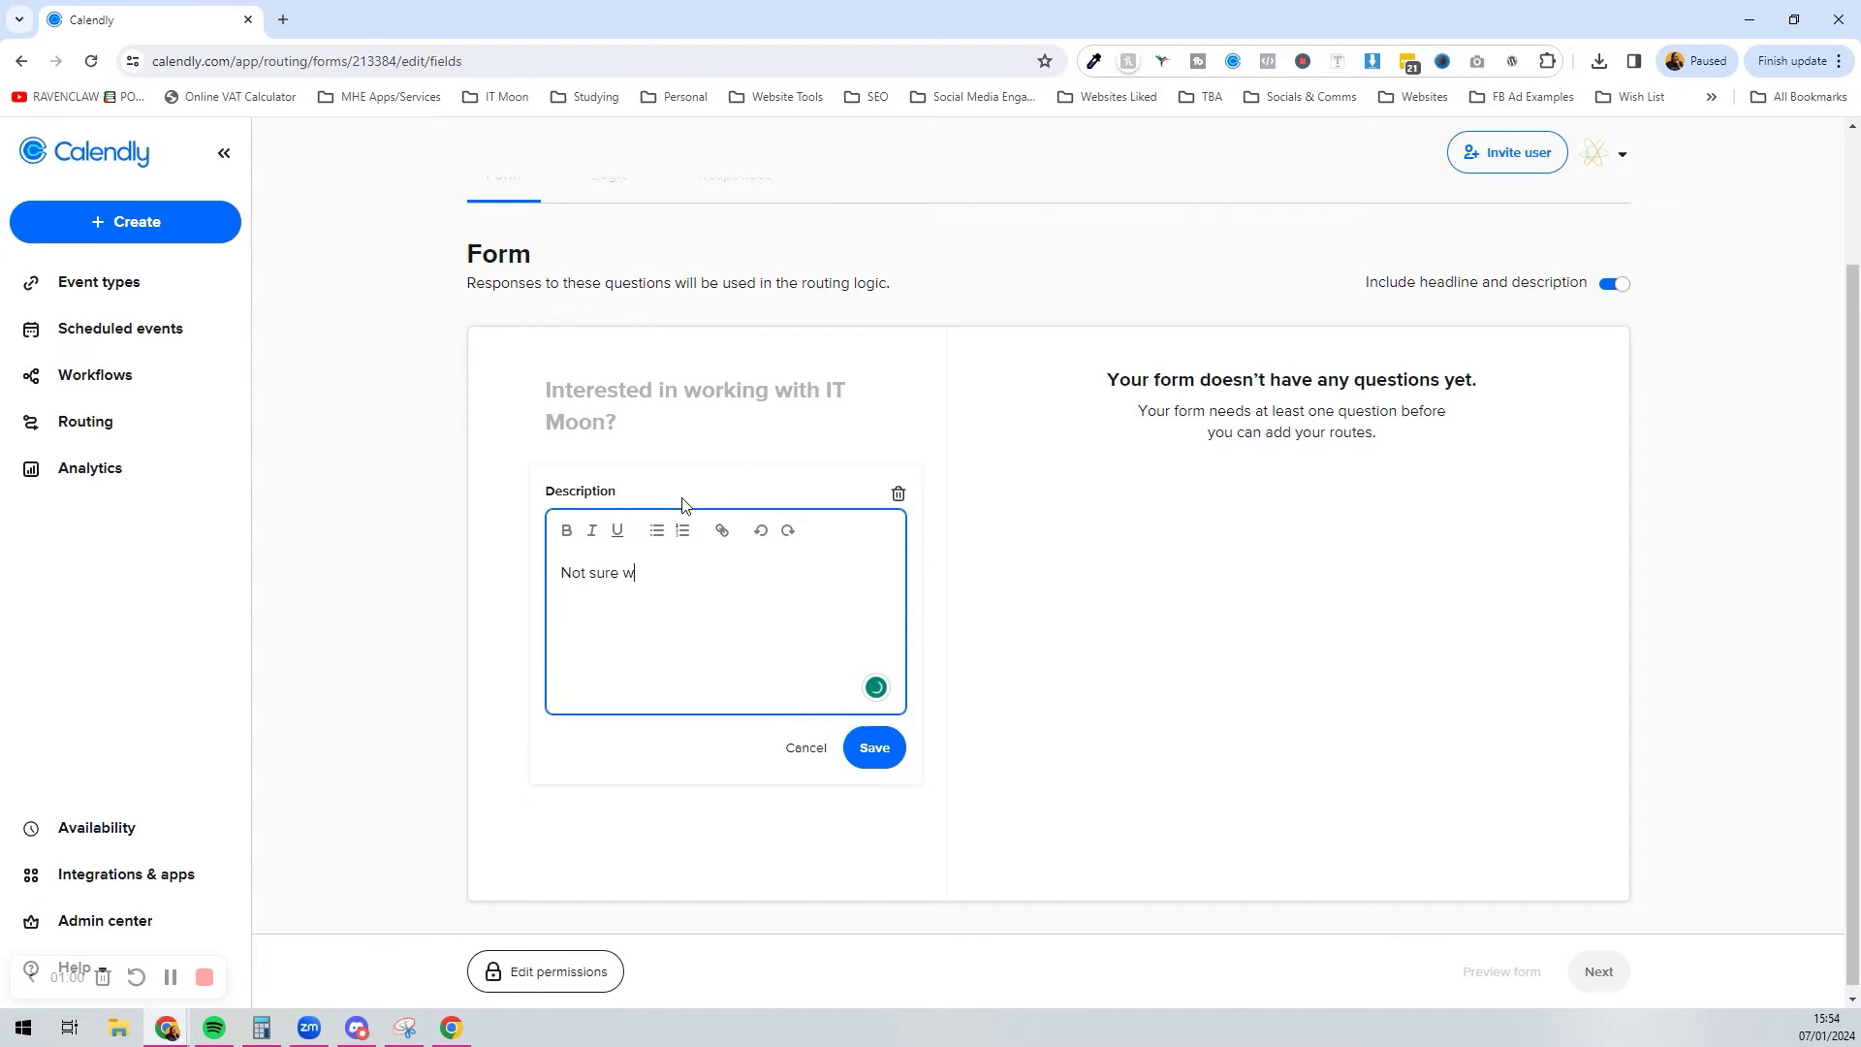
pyautogui.write('he best way to get started working with u')
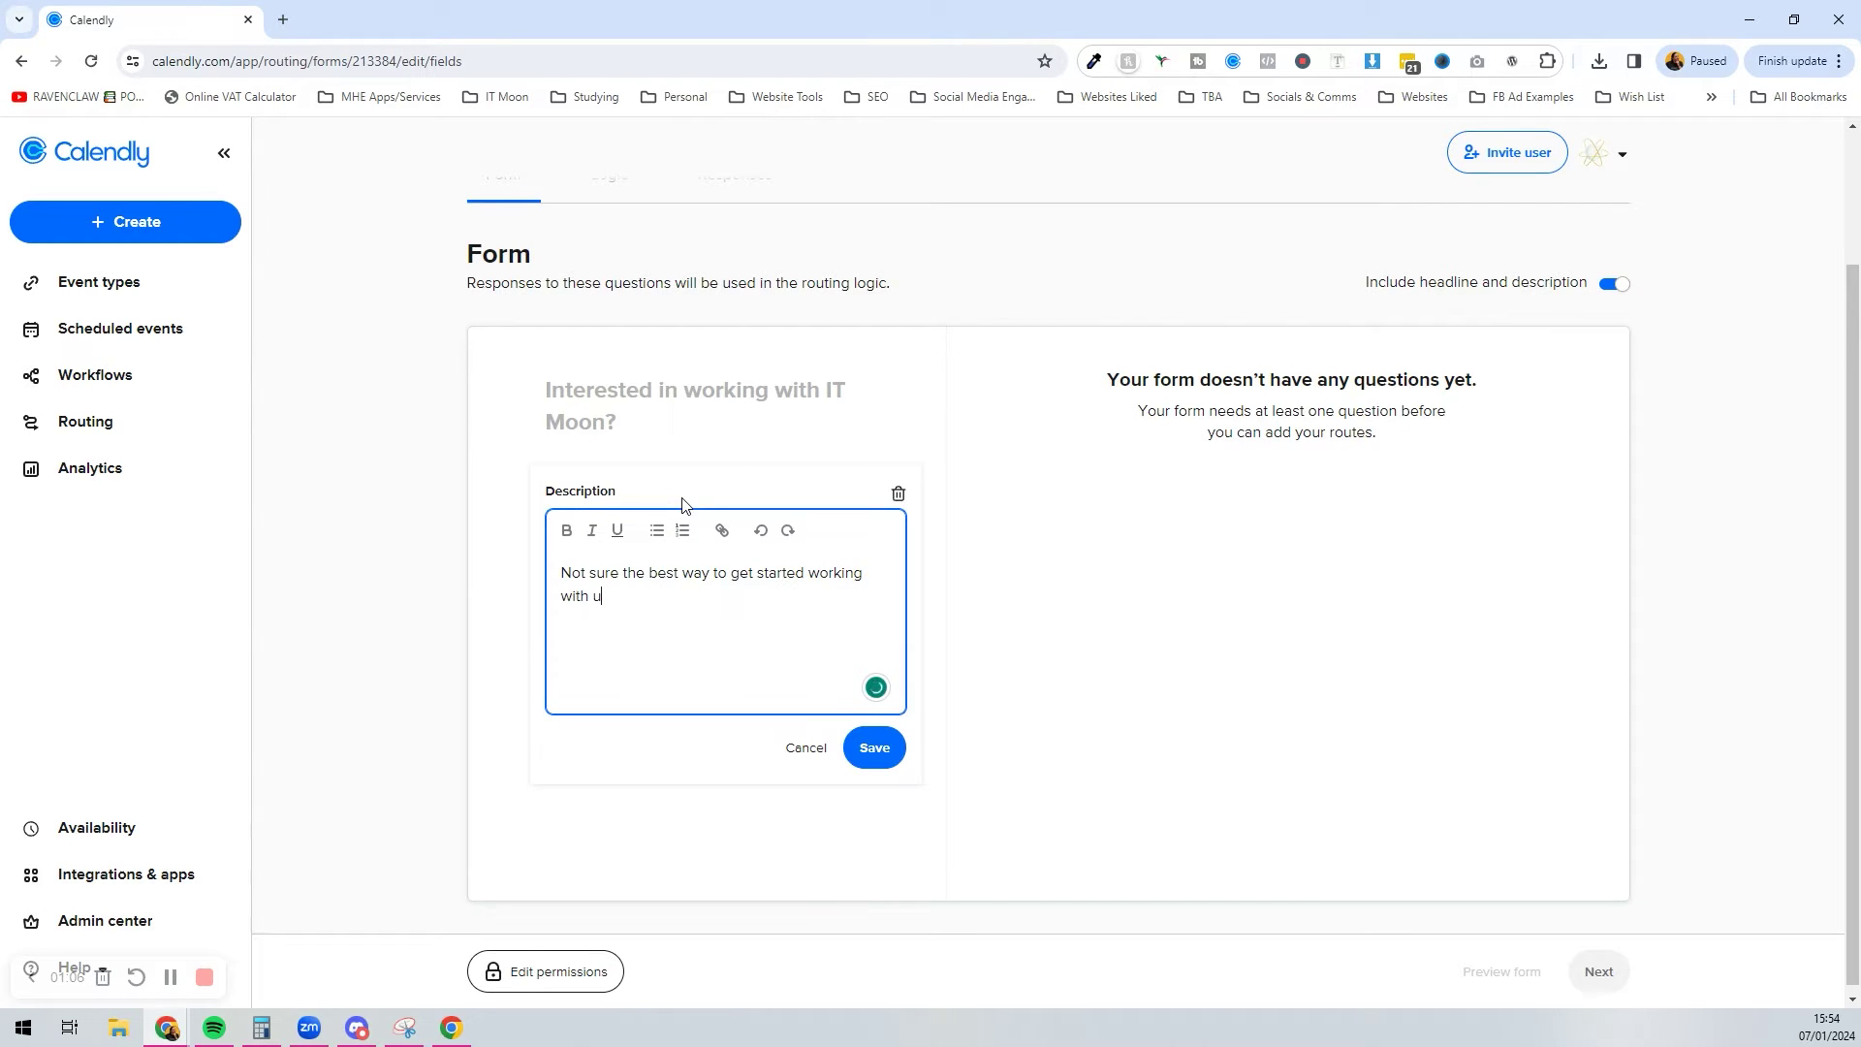
pyautogui.write('s>? No problem, answer a few simple ques')
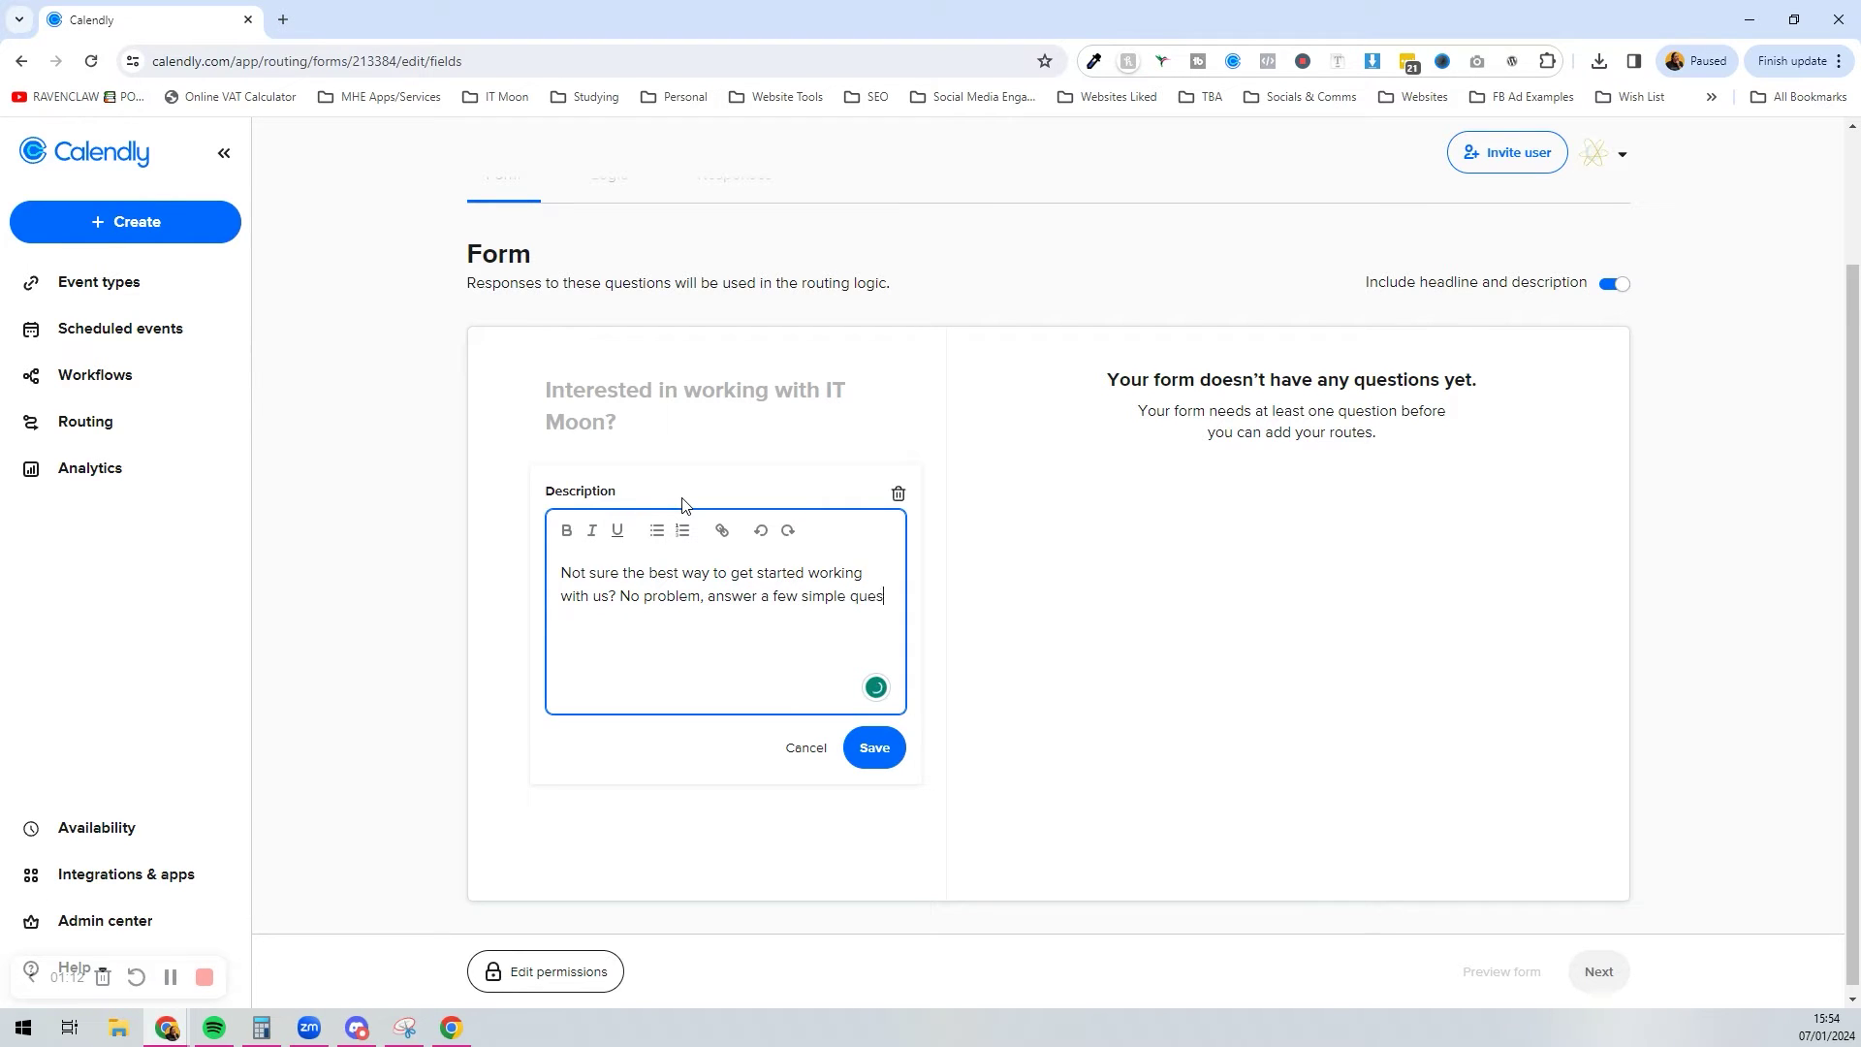
pyautogui.write("tions and we 'll guide you to the correct")
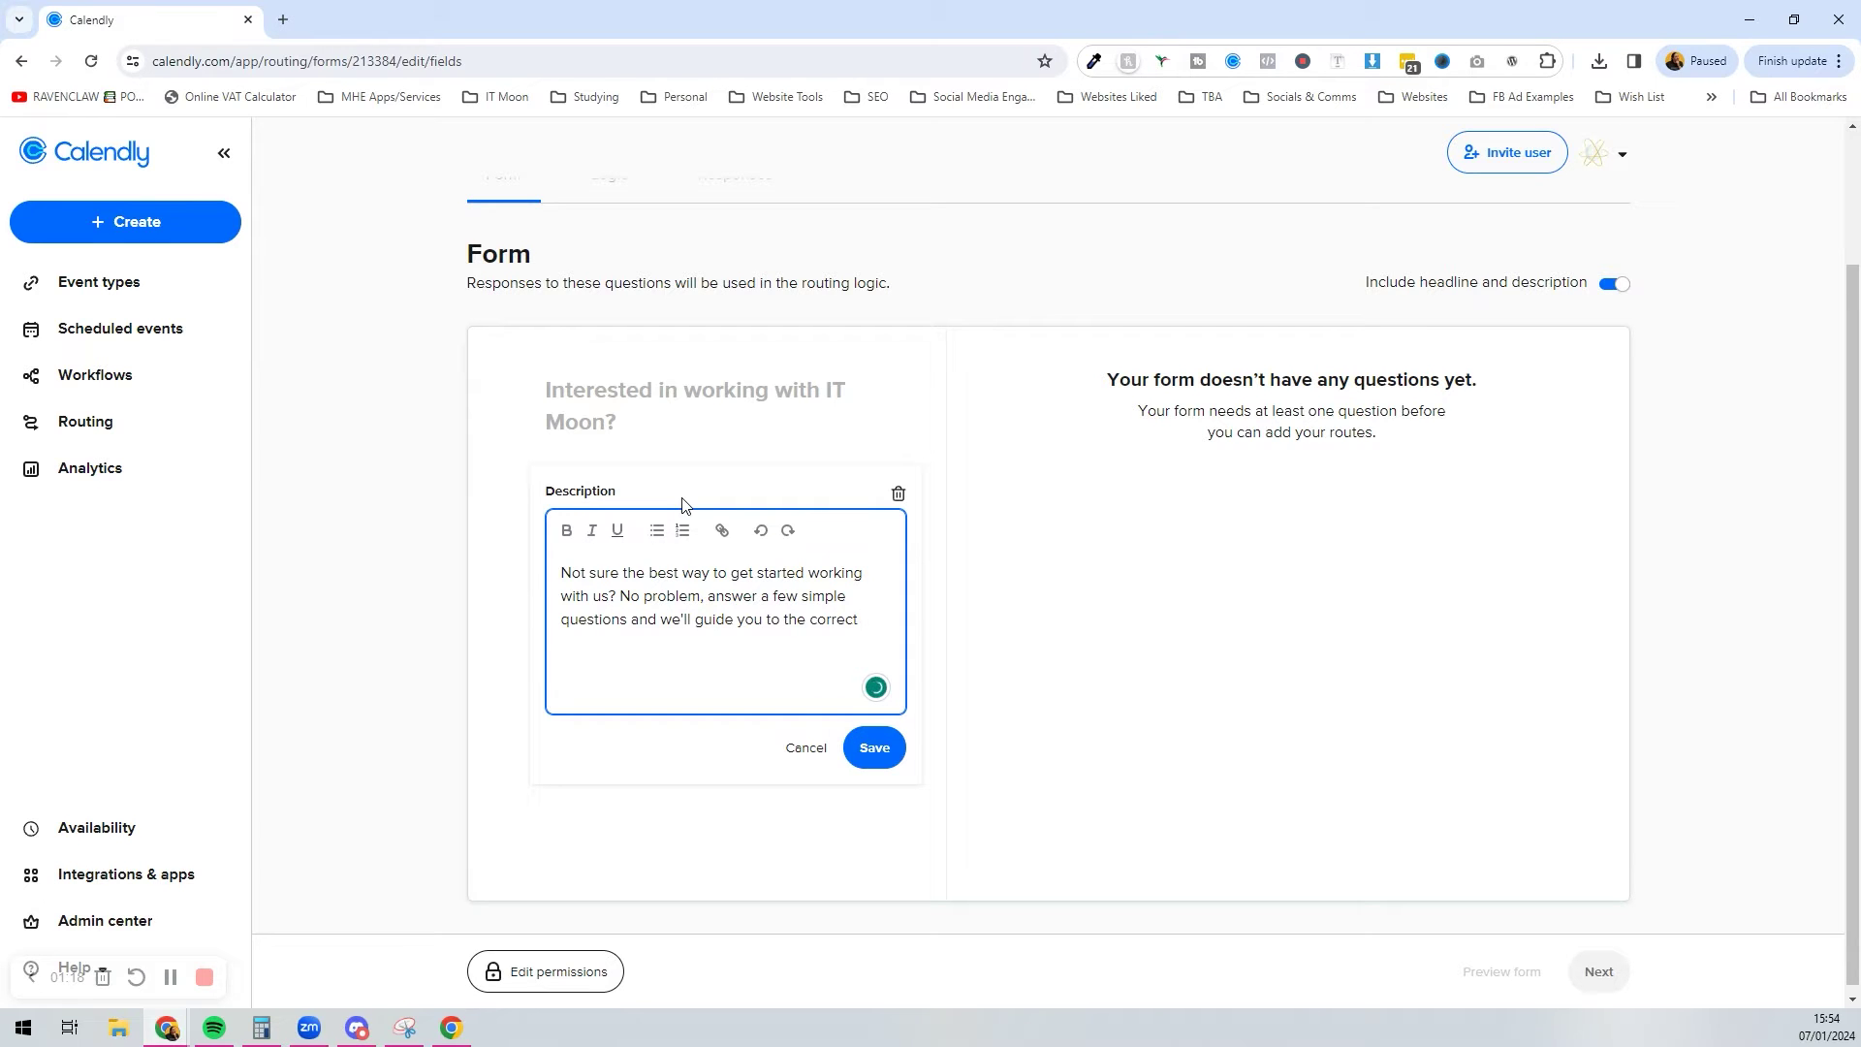
pyautogui.write(' method of starting with us.')
pyautogui.click(862, 747)
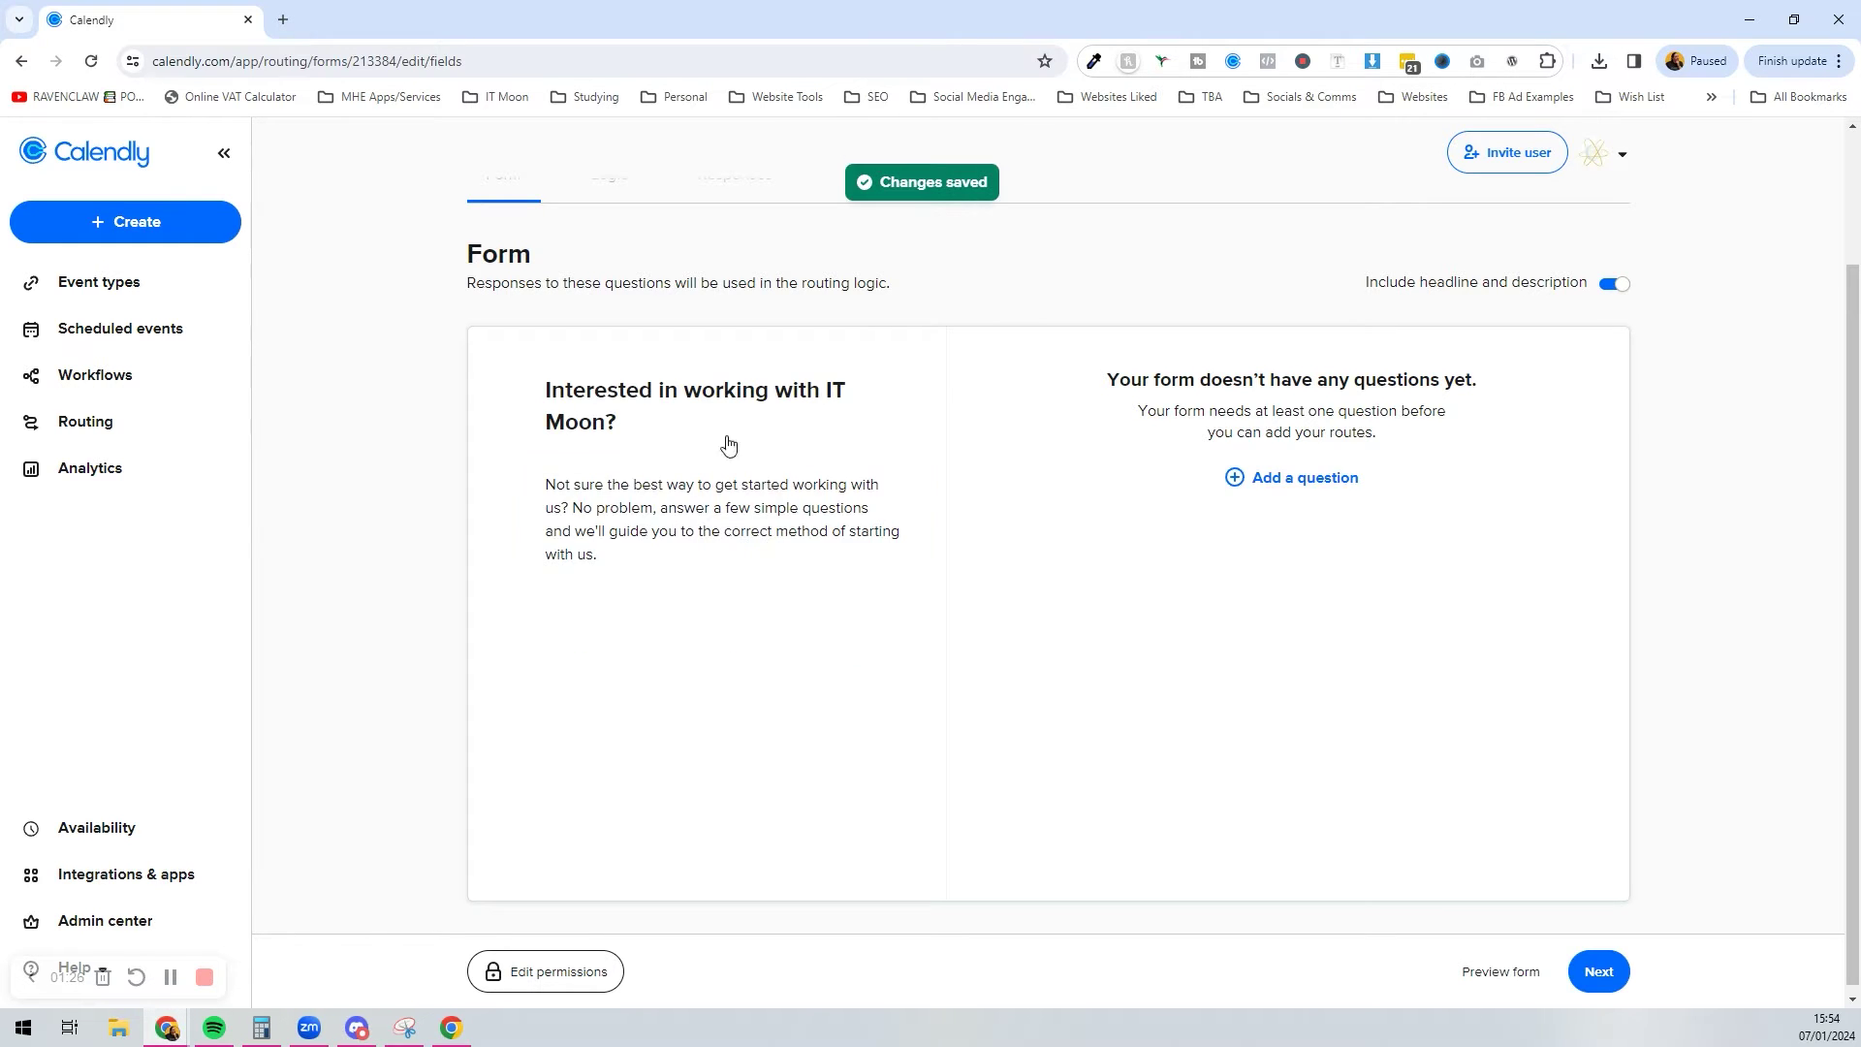
pyautogui.click(672, 528)
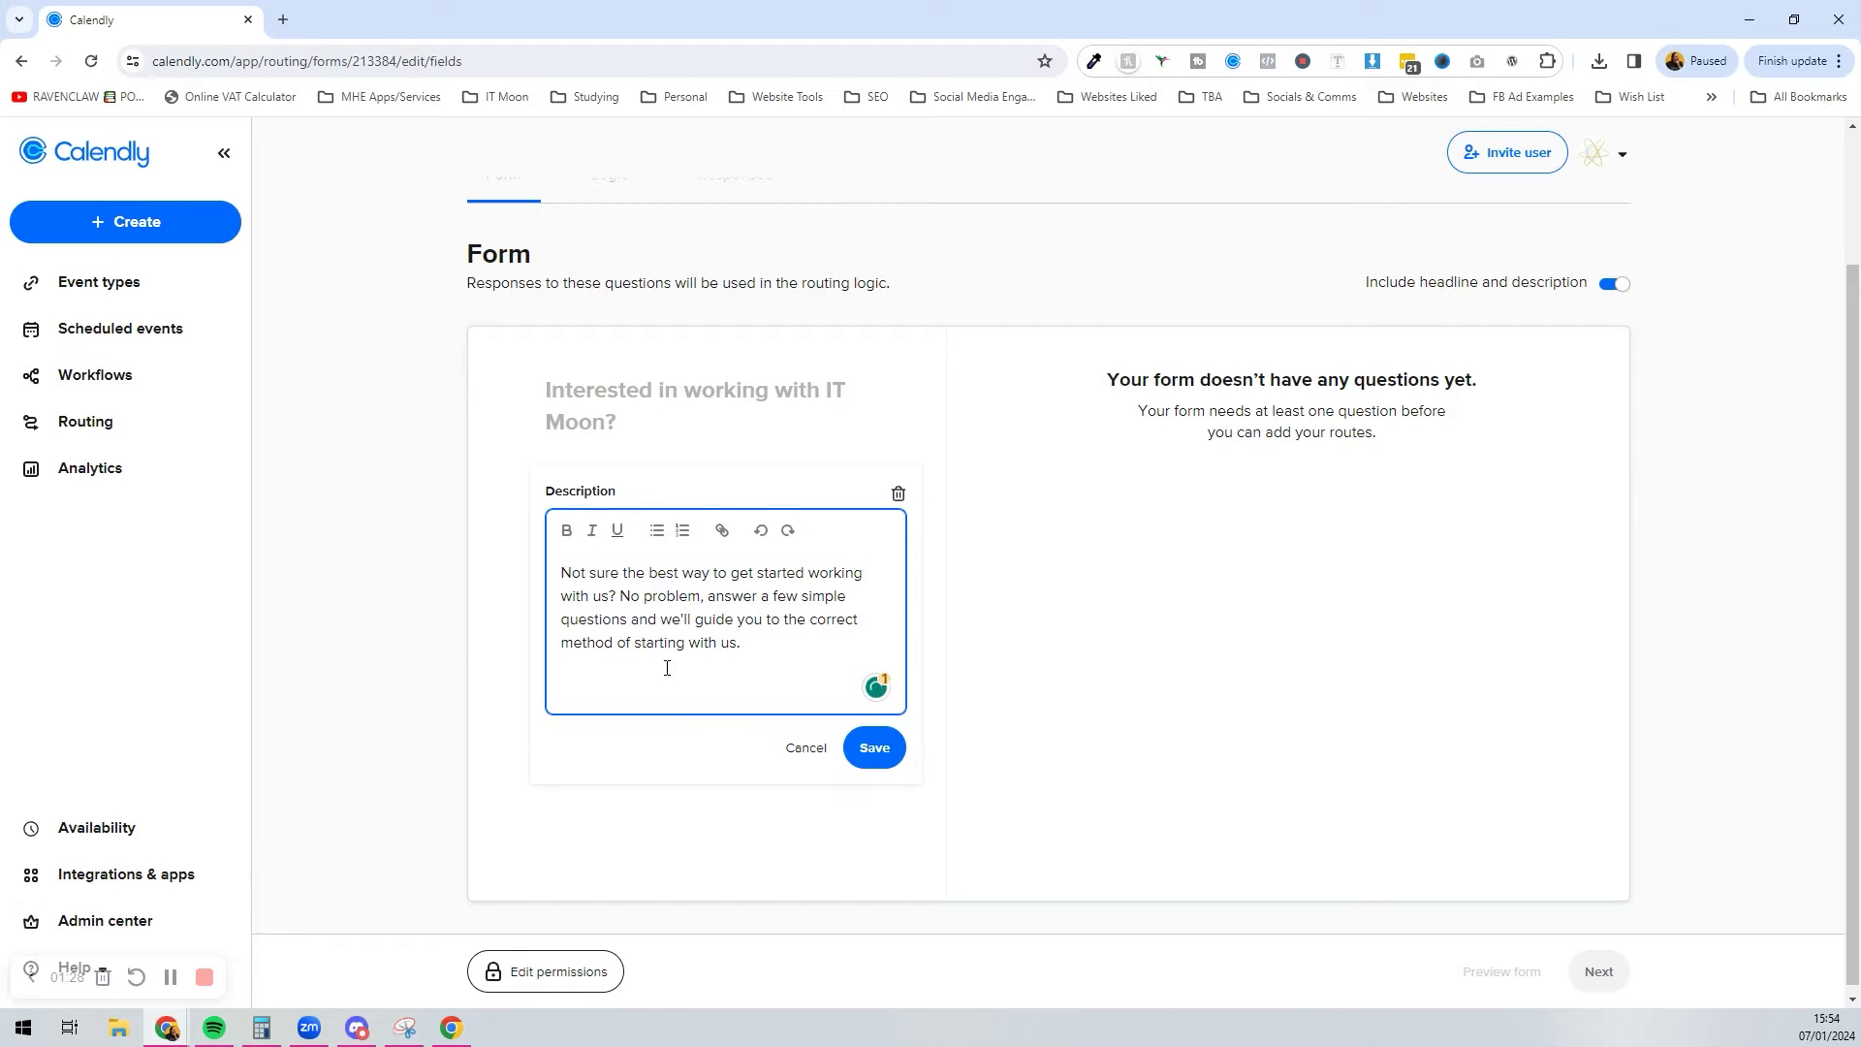
pyautogui.click(776, 752)
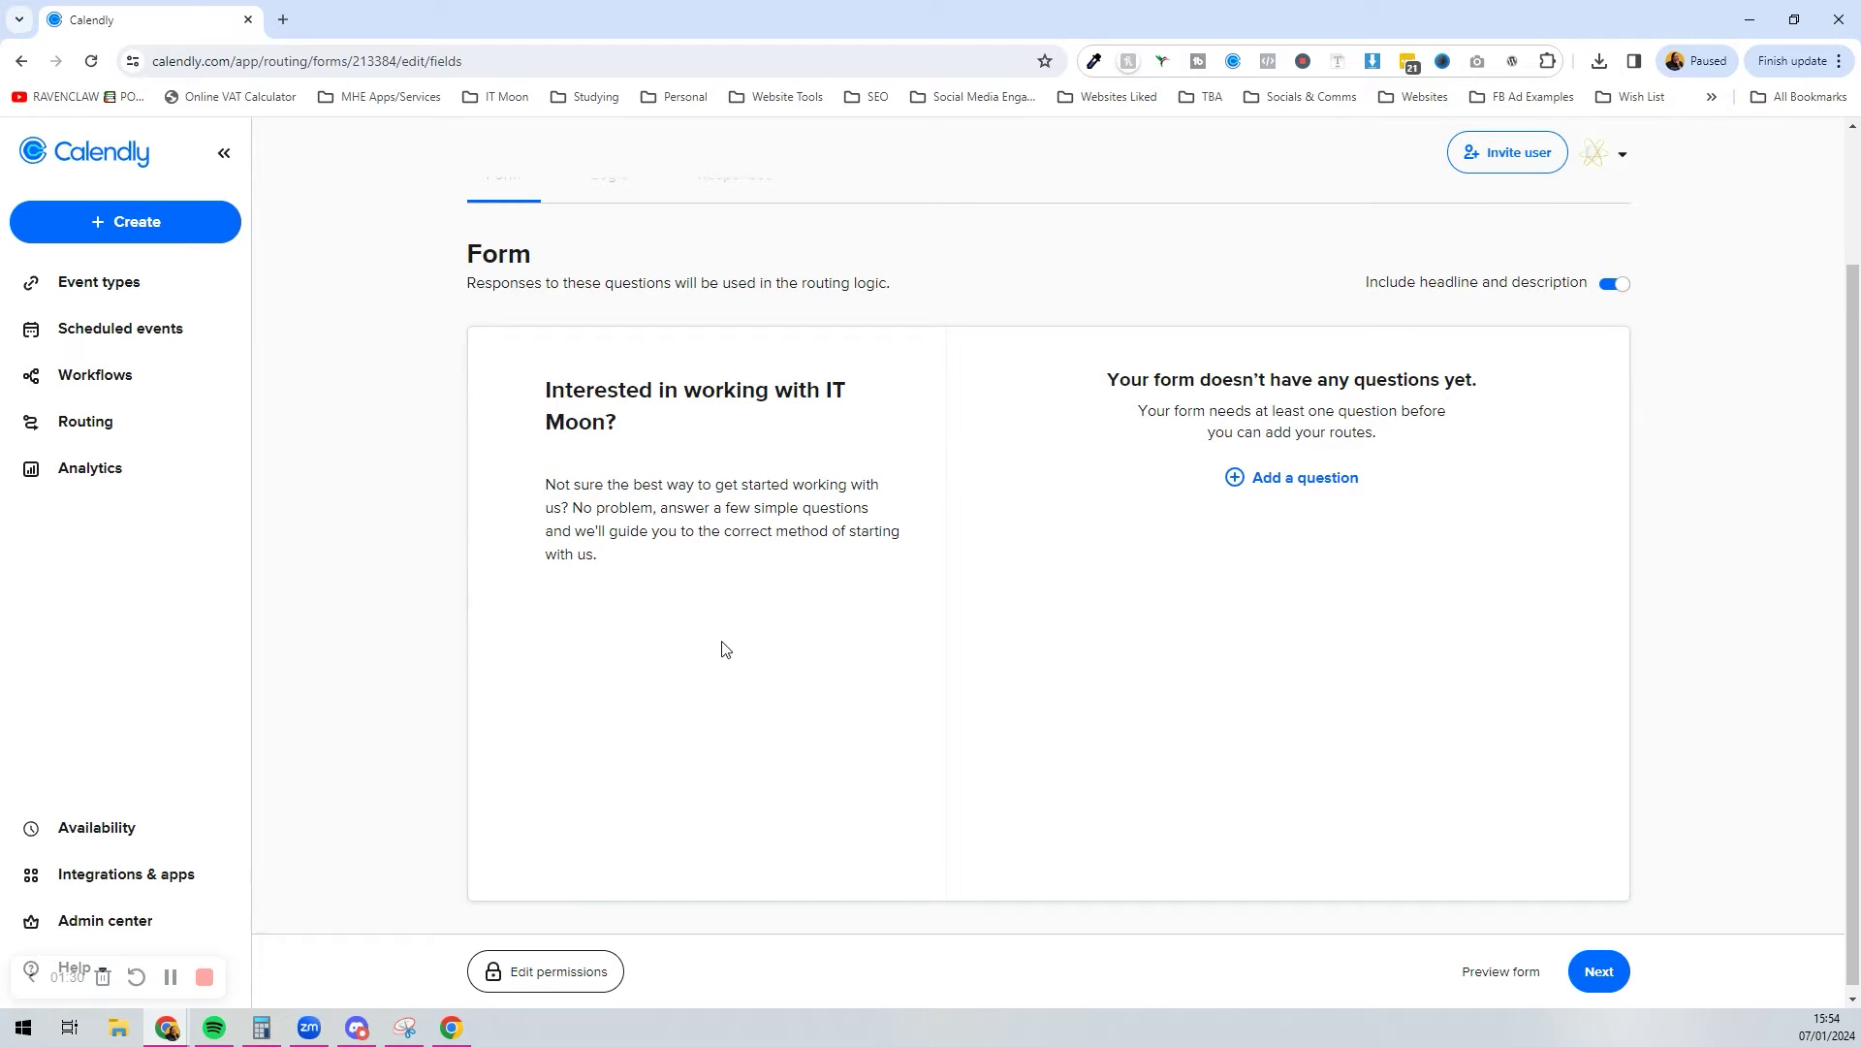
pyautogui.click(1329, 479)
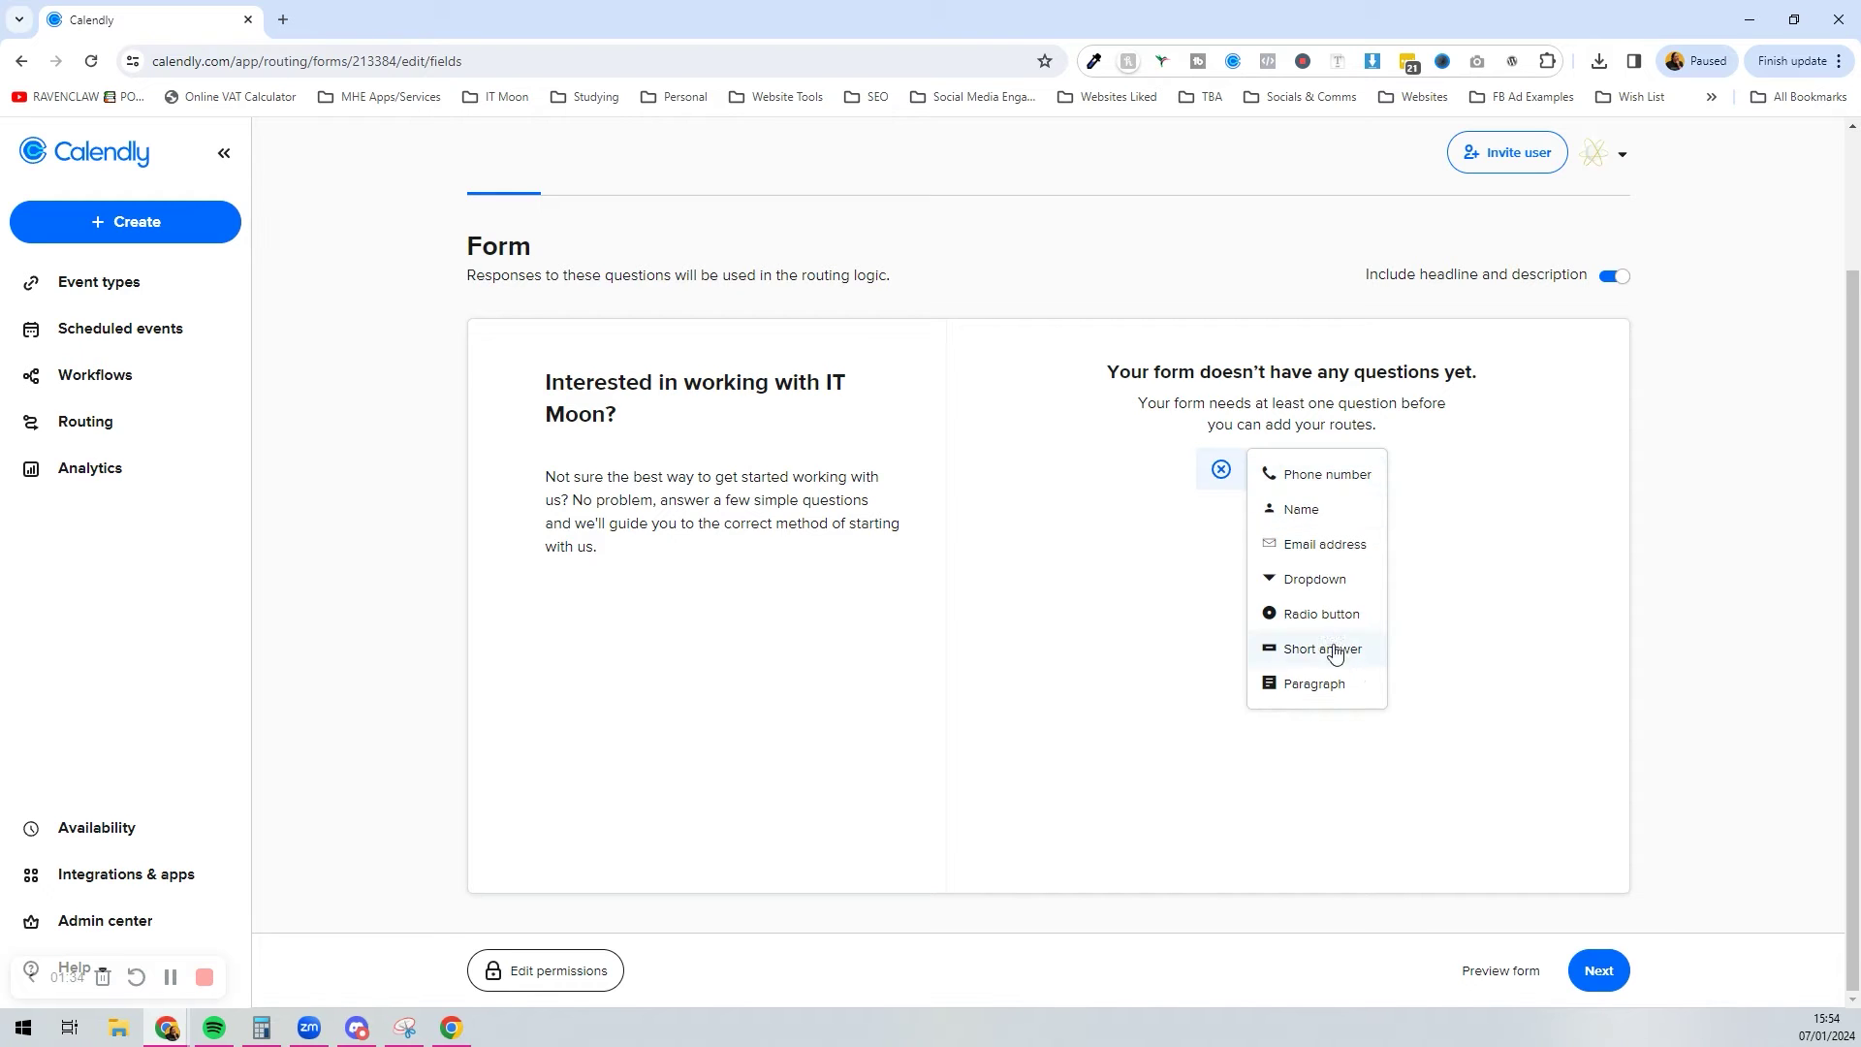
# Step: Add a required Name question with separate First name and Last name fields
pyautogui.click(1334, 514)
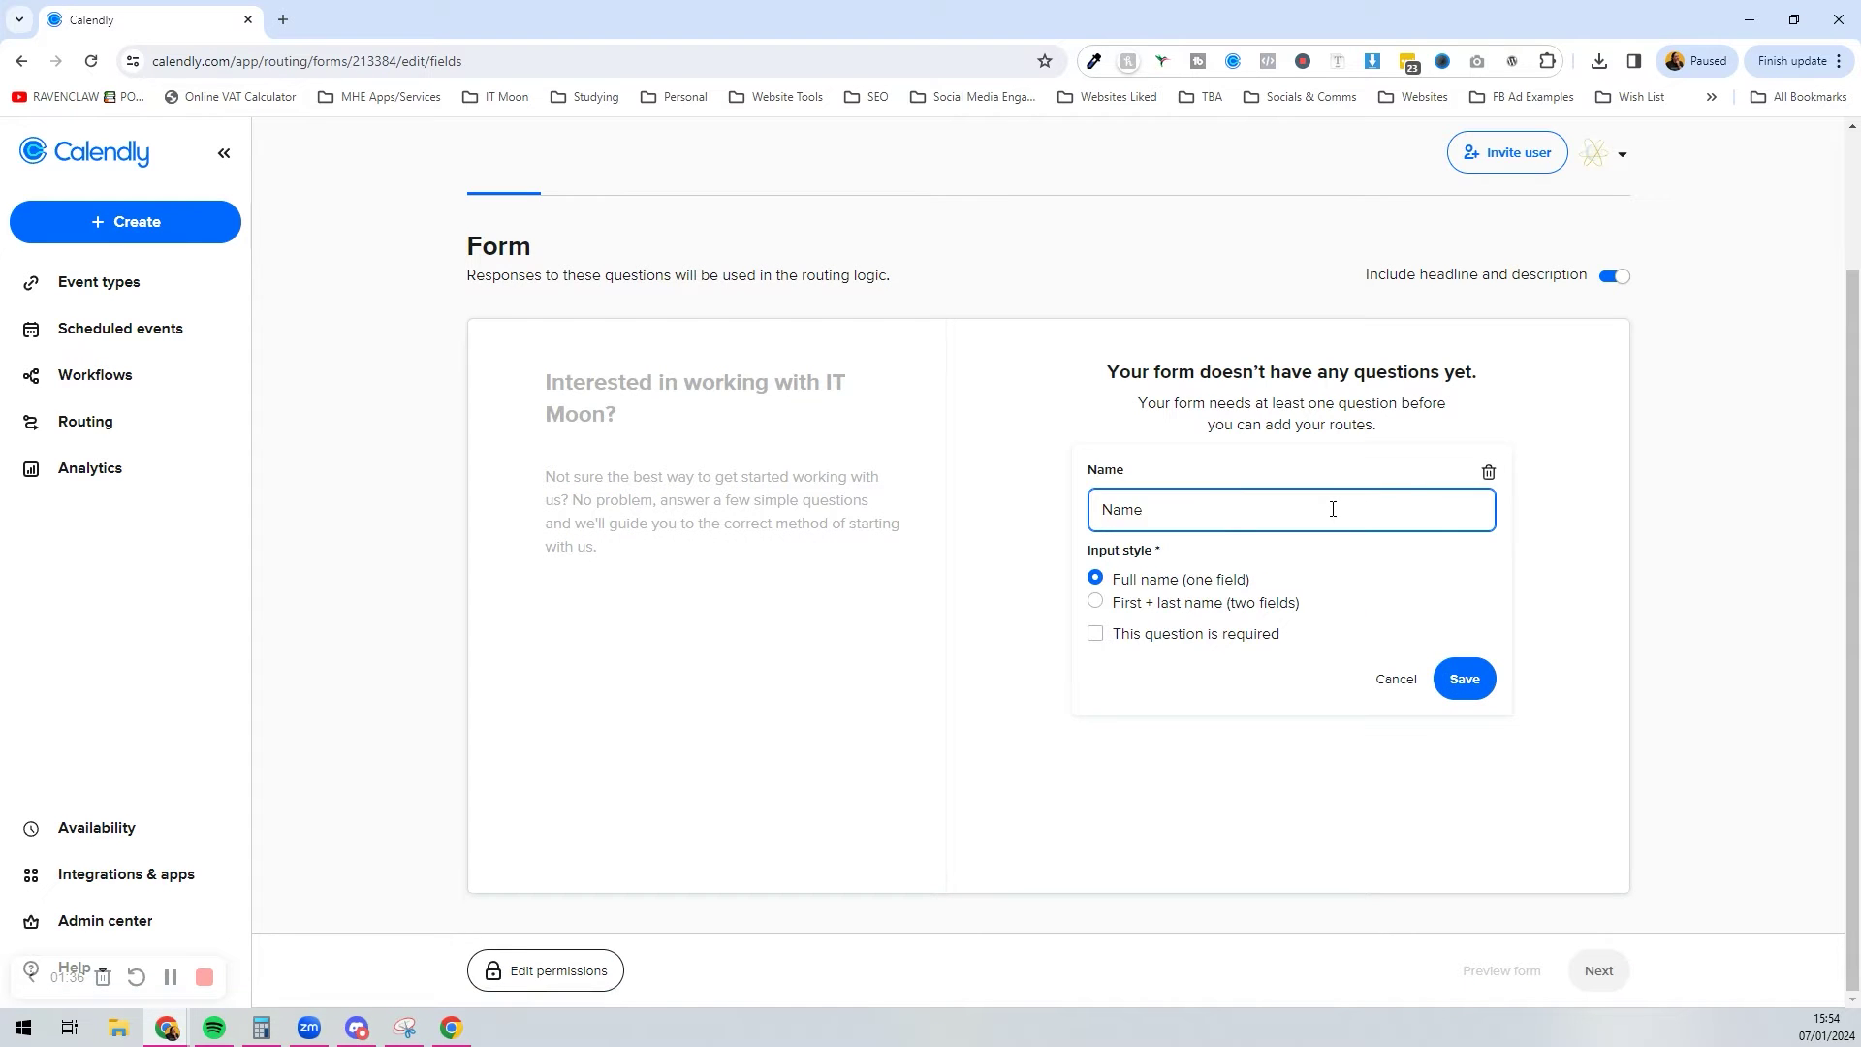
pyautogui.click(1236, 607)
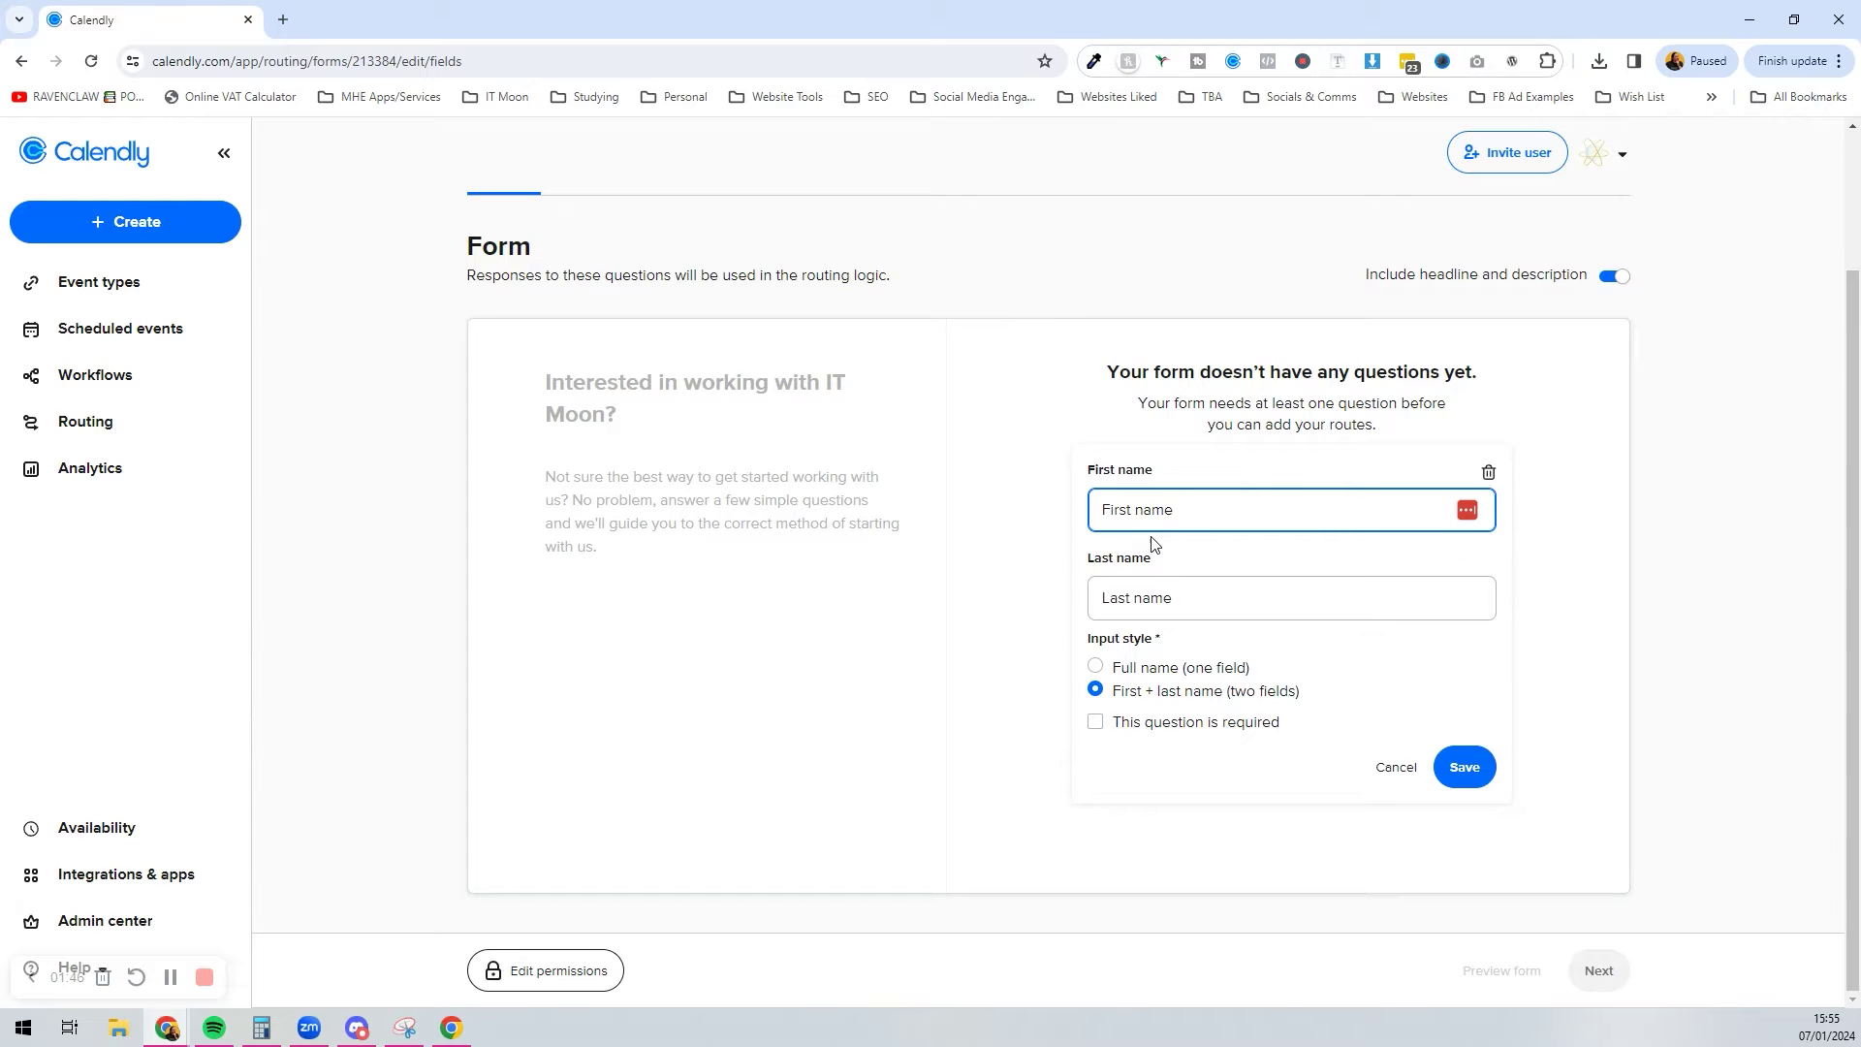
pyautogui.click(1159, 725)
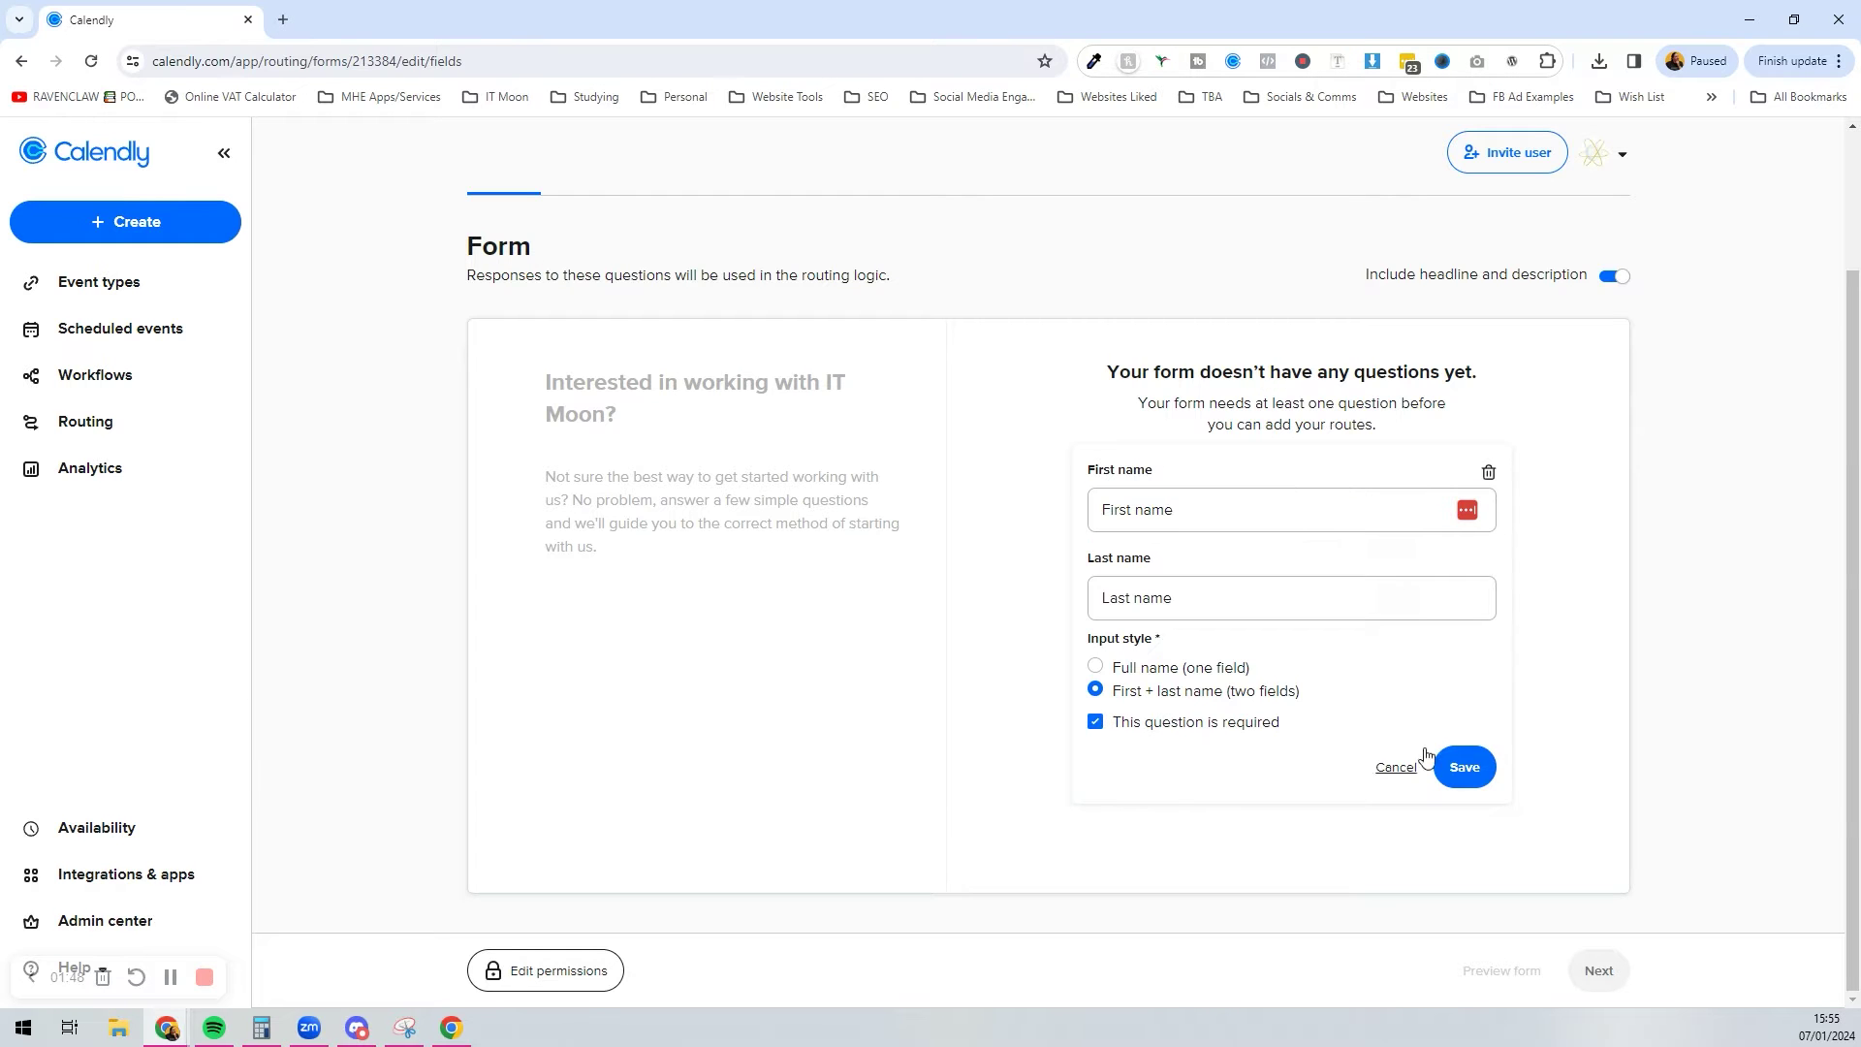
pyautogui.click(1461, 765)
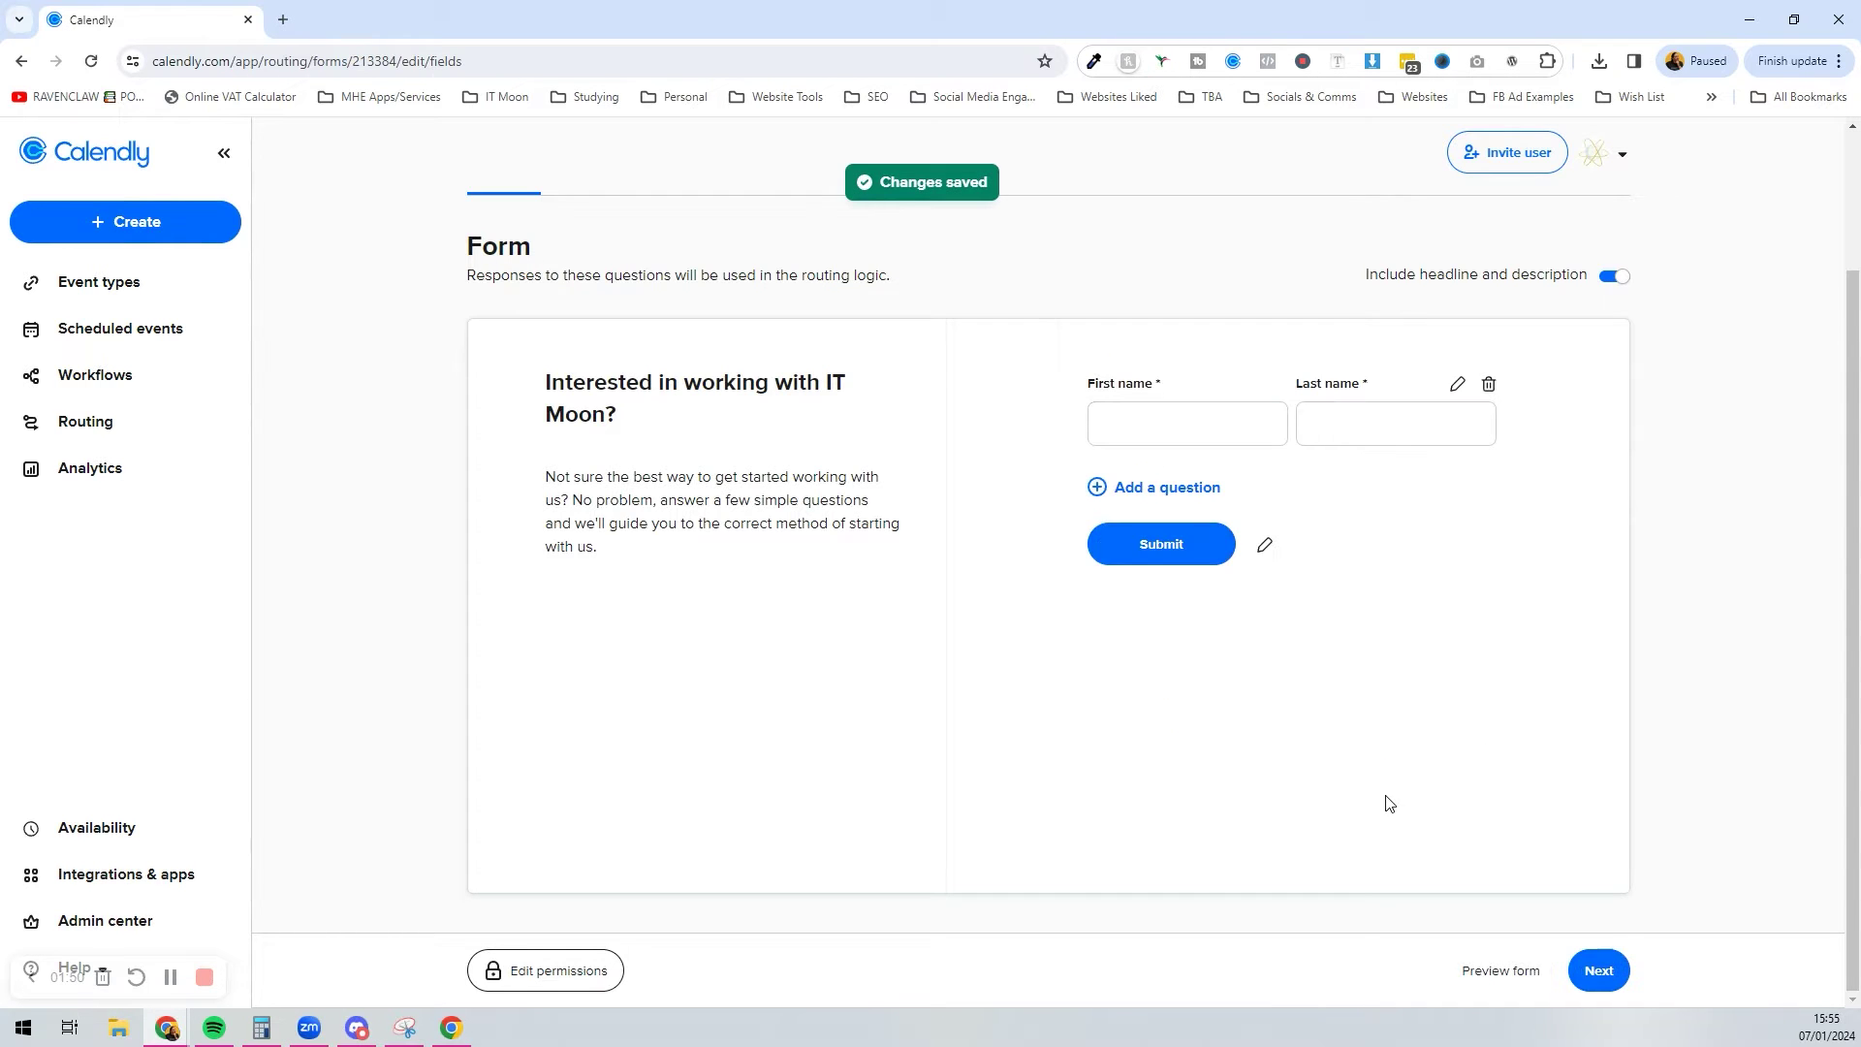
# Step: Add a required Email question to the form
pyautogui.click(1193, 488)
pyautogui.click(1201, 559)
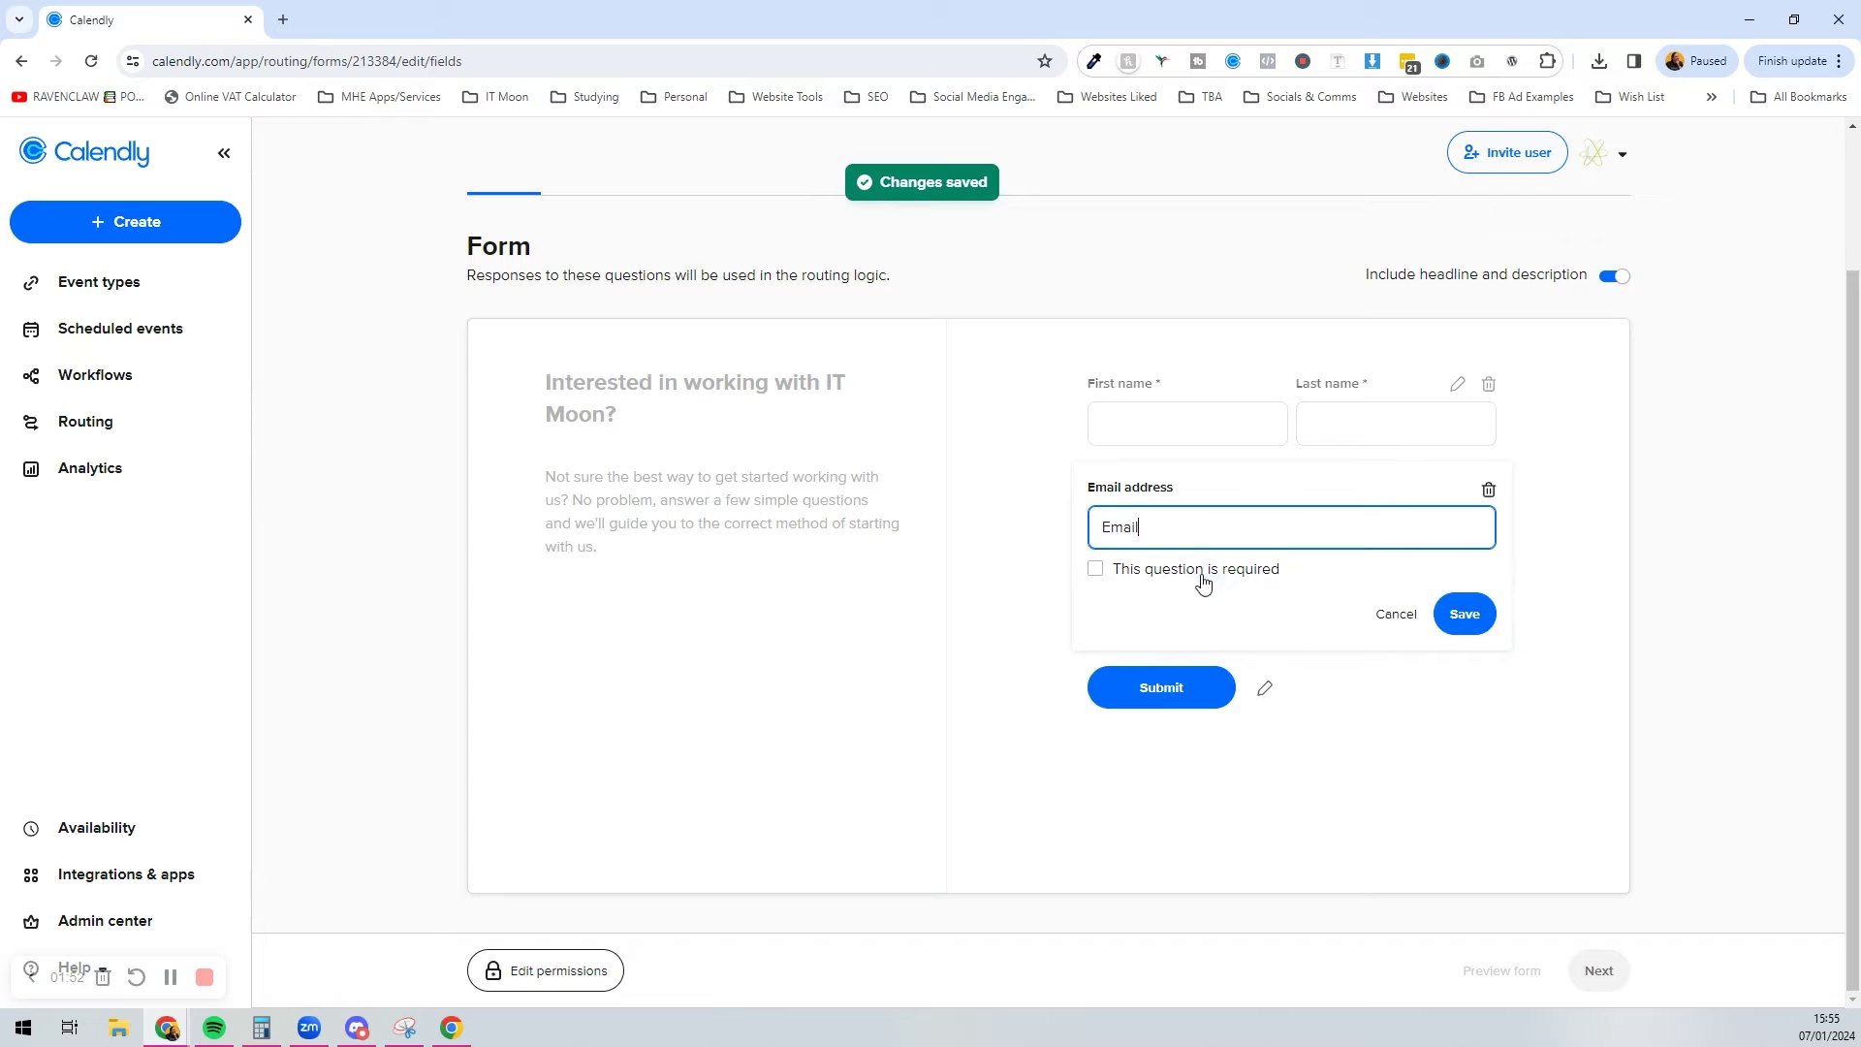
pyautogui.click(1141, 570)
pyautogui.click(1471, 608)
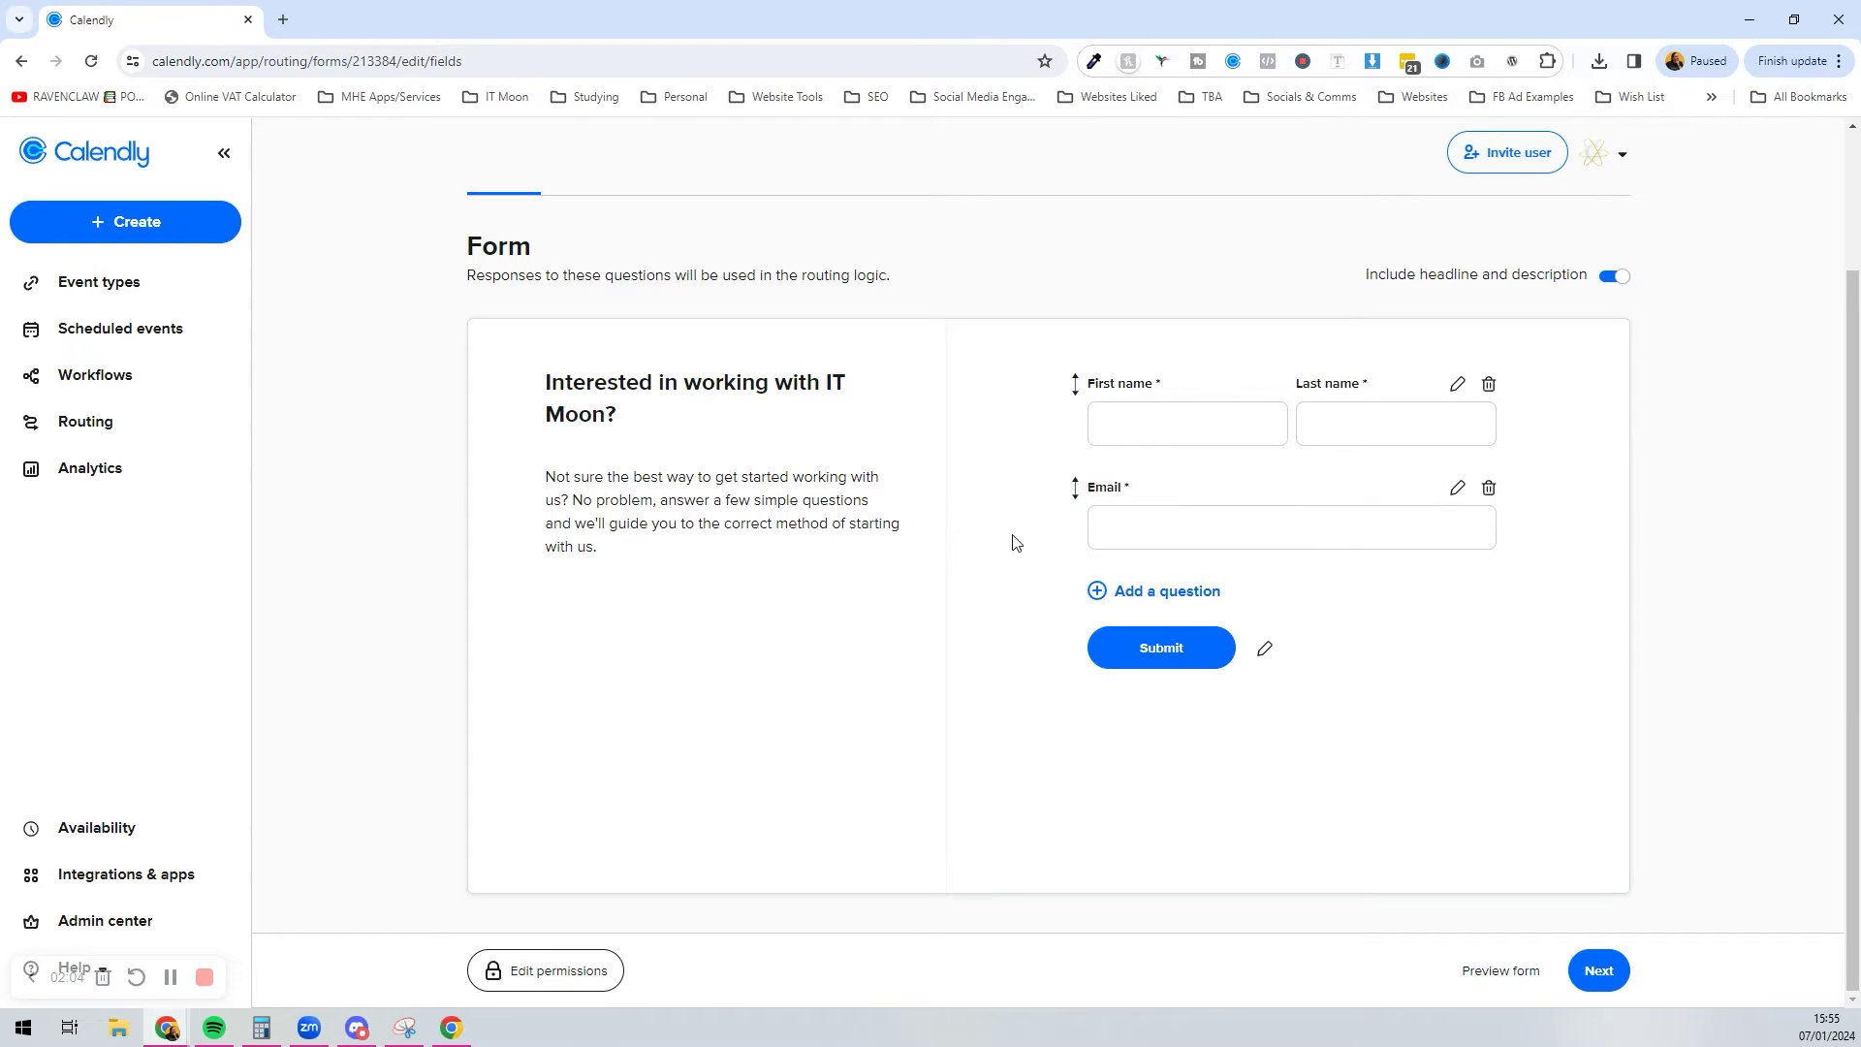
# Step: Add an optional short-answer question labelled 'Company Name'
pyautogui.click(1176, 590)
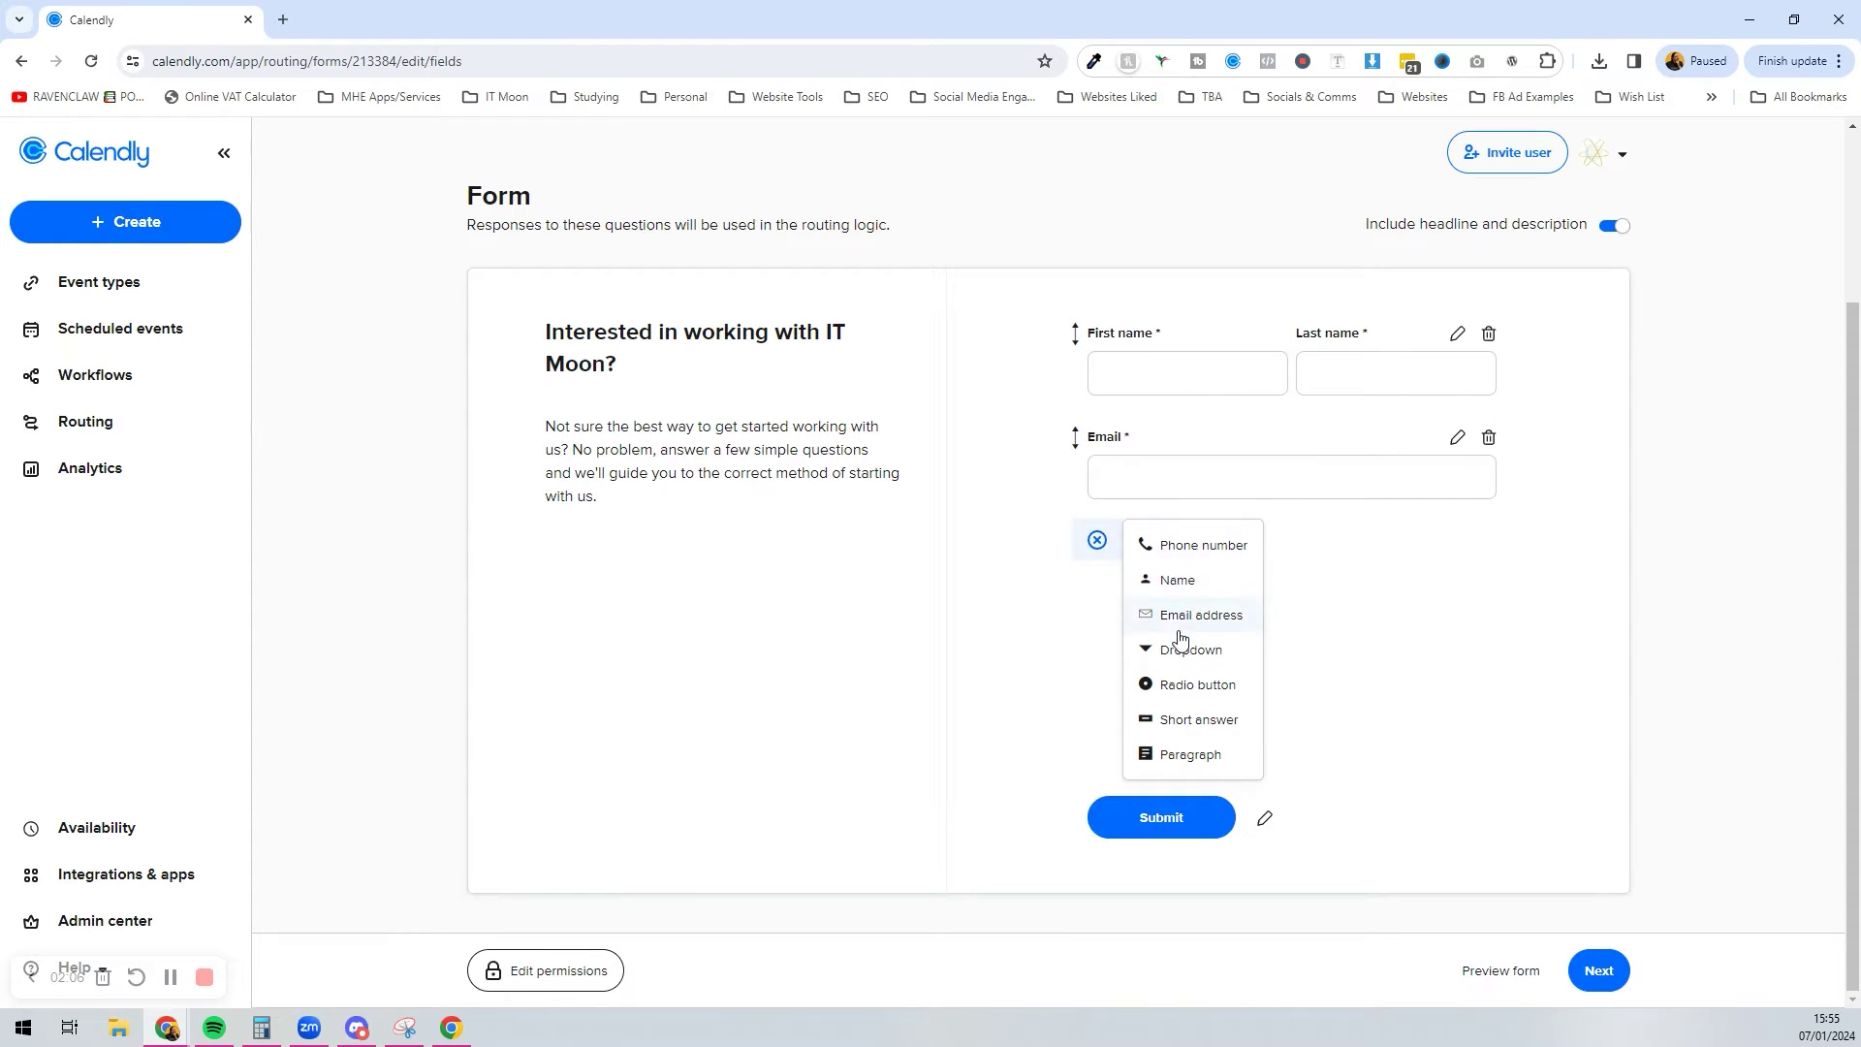
pyautogui.click(1188, 720)
pyautogui.write('Company Name')
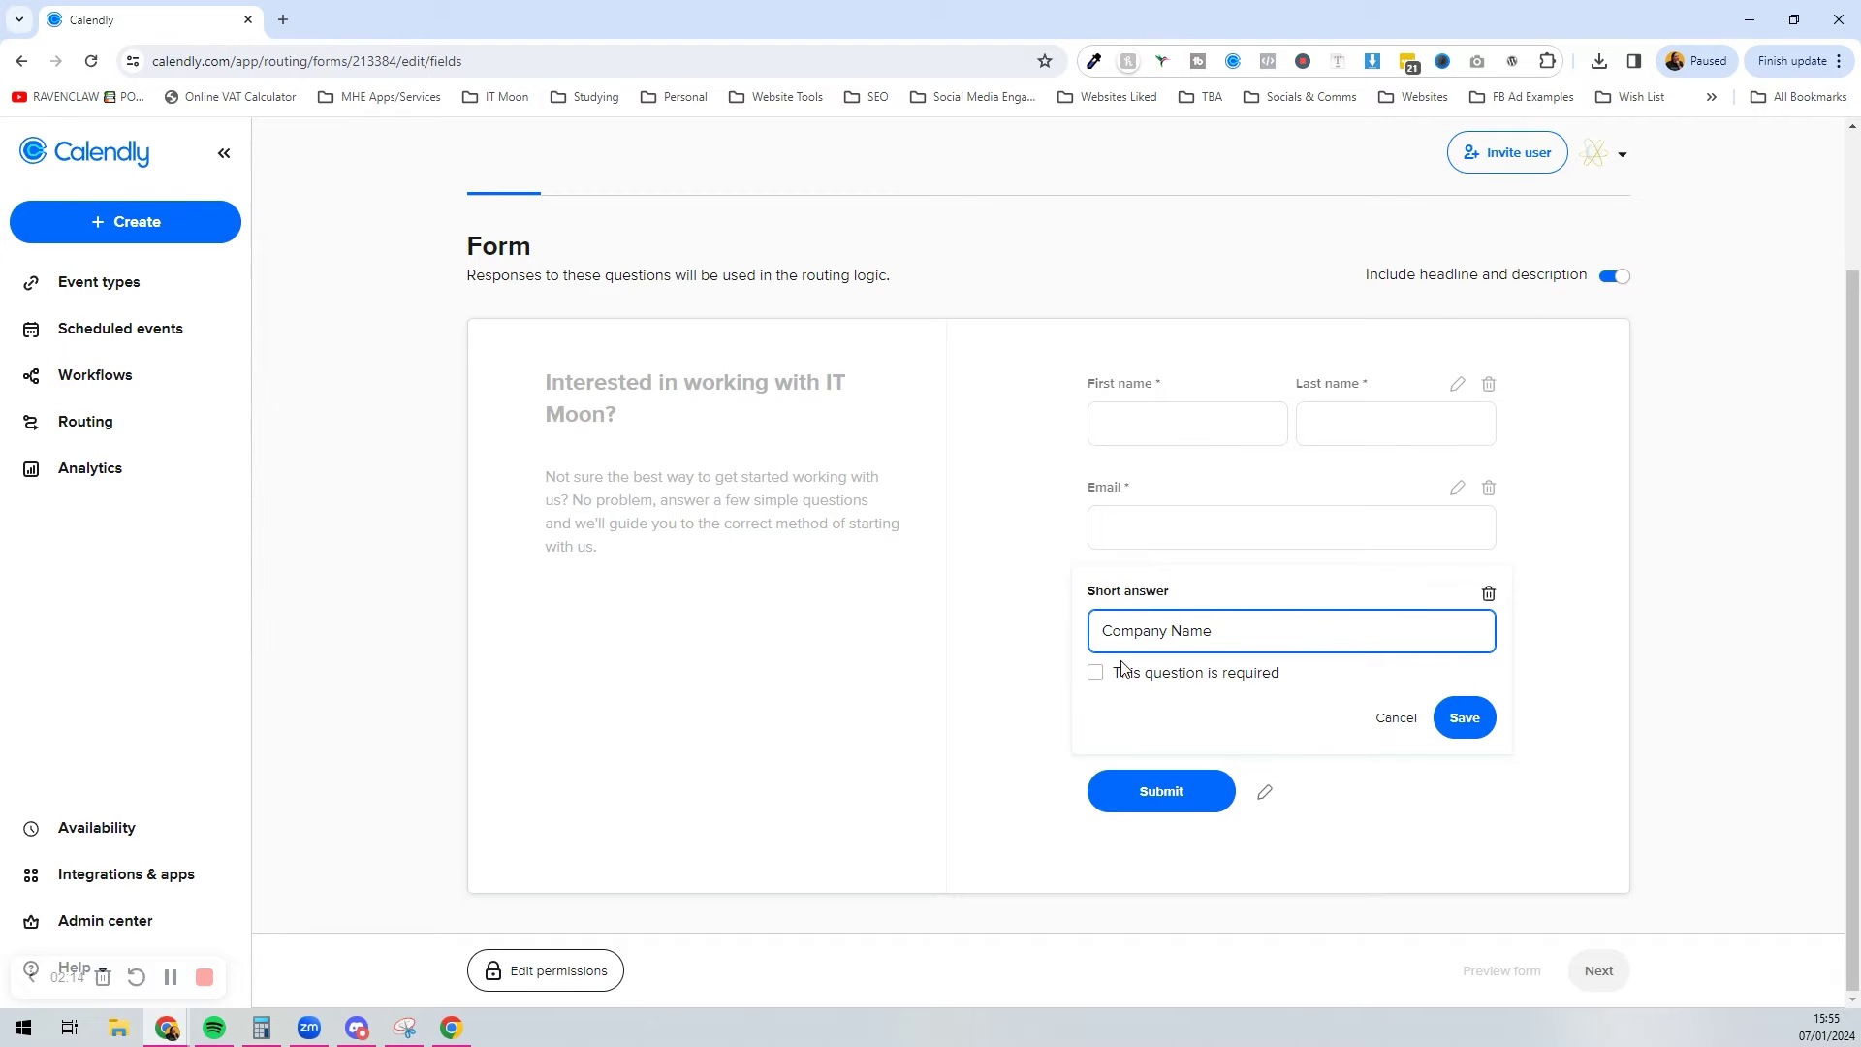
pyautogui.click(1466, 720)
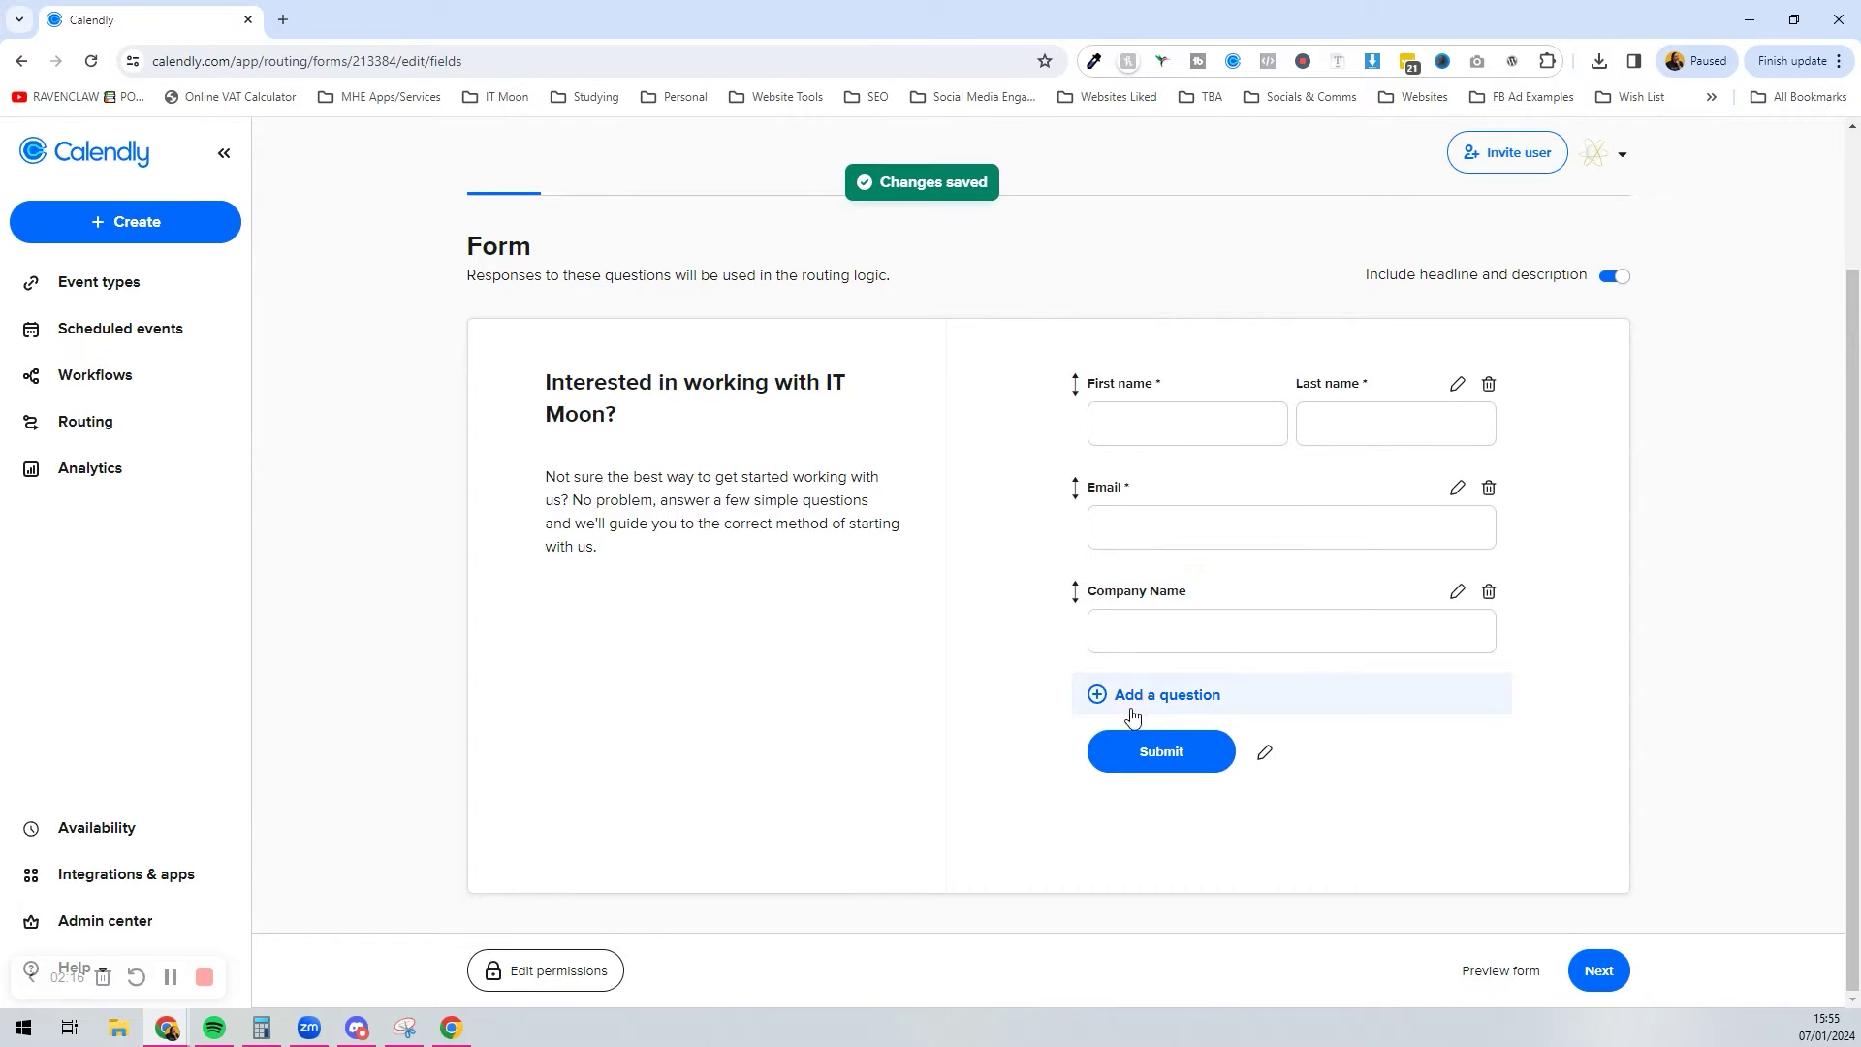
pyautogui.click(1139, 695)
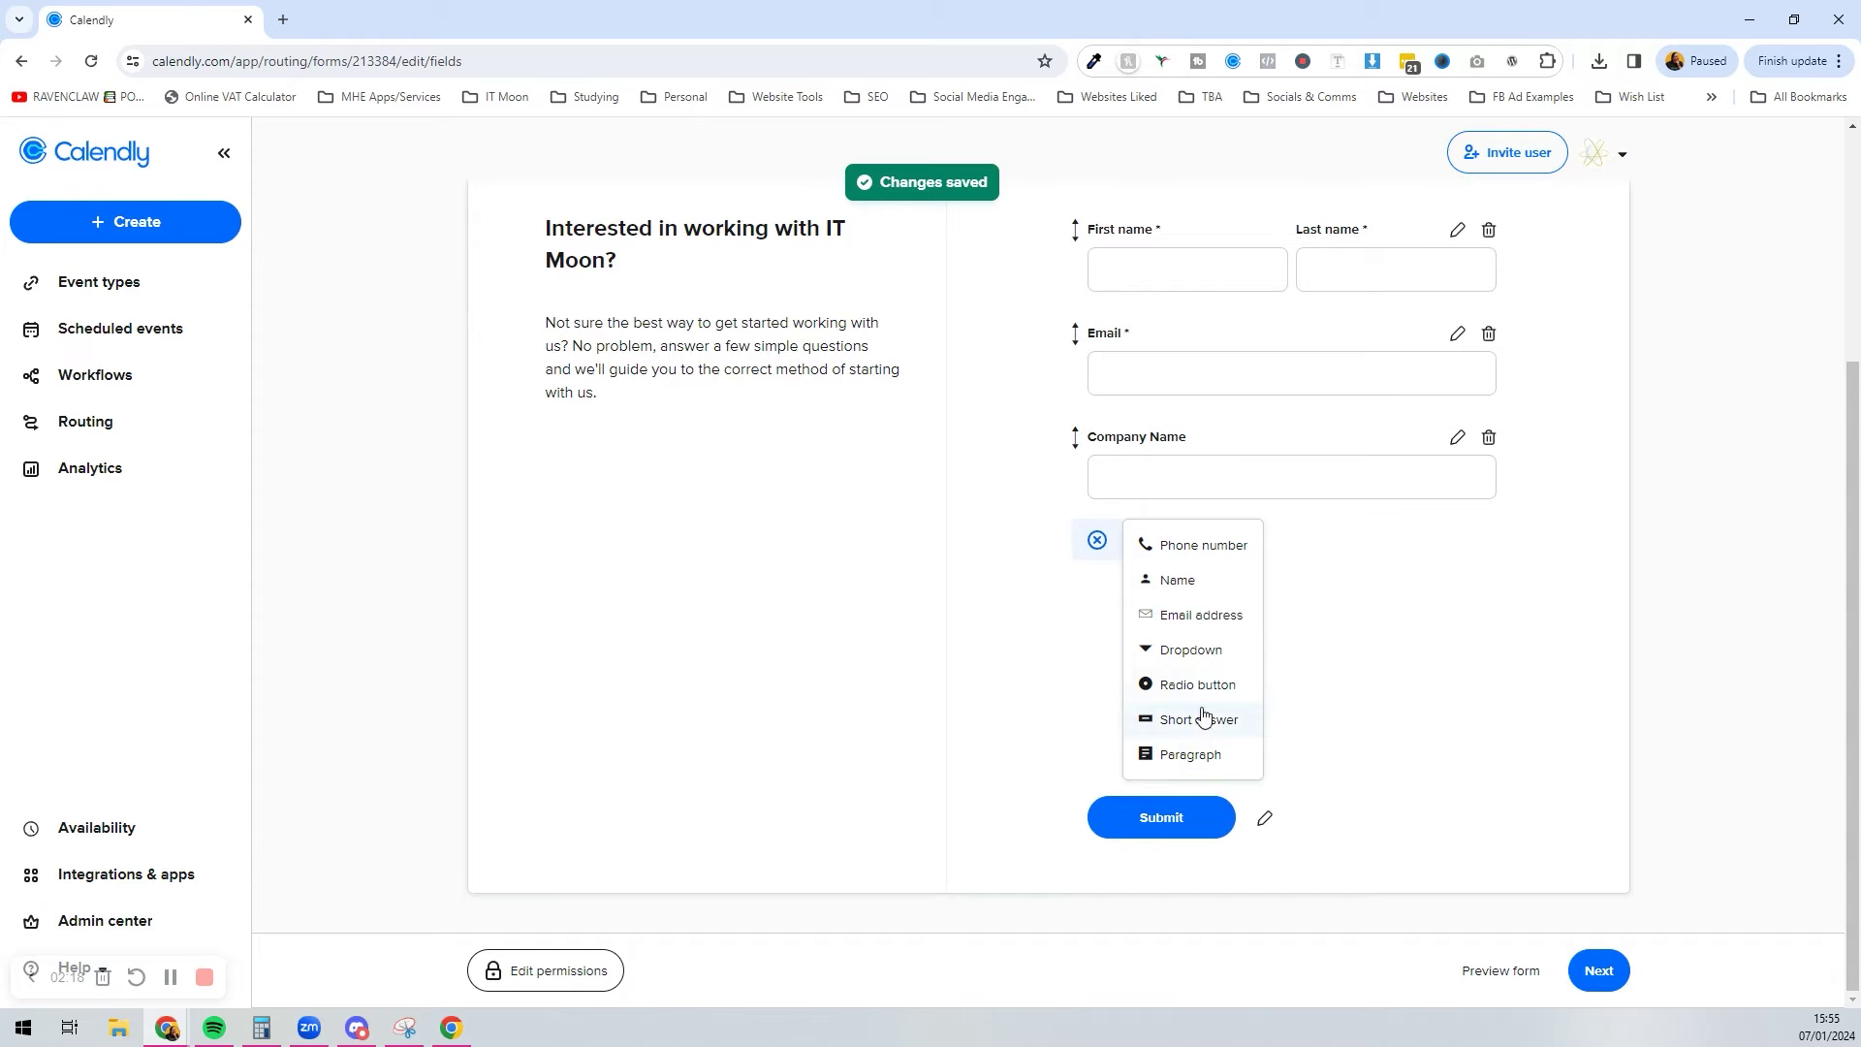
pyautogui.click(1205, 658)
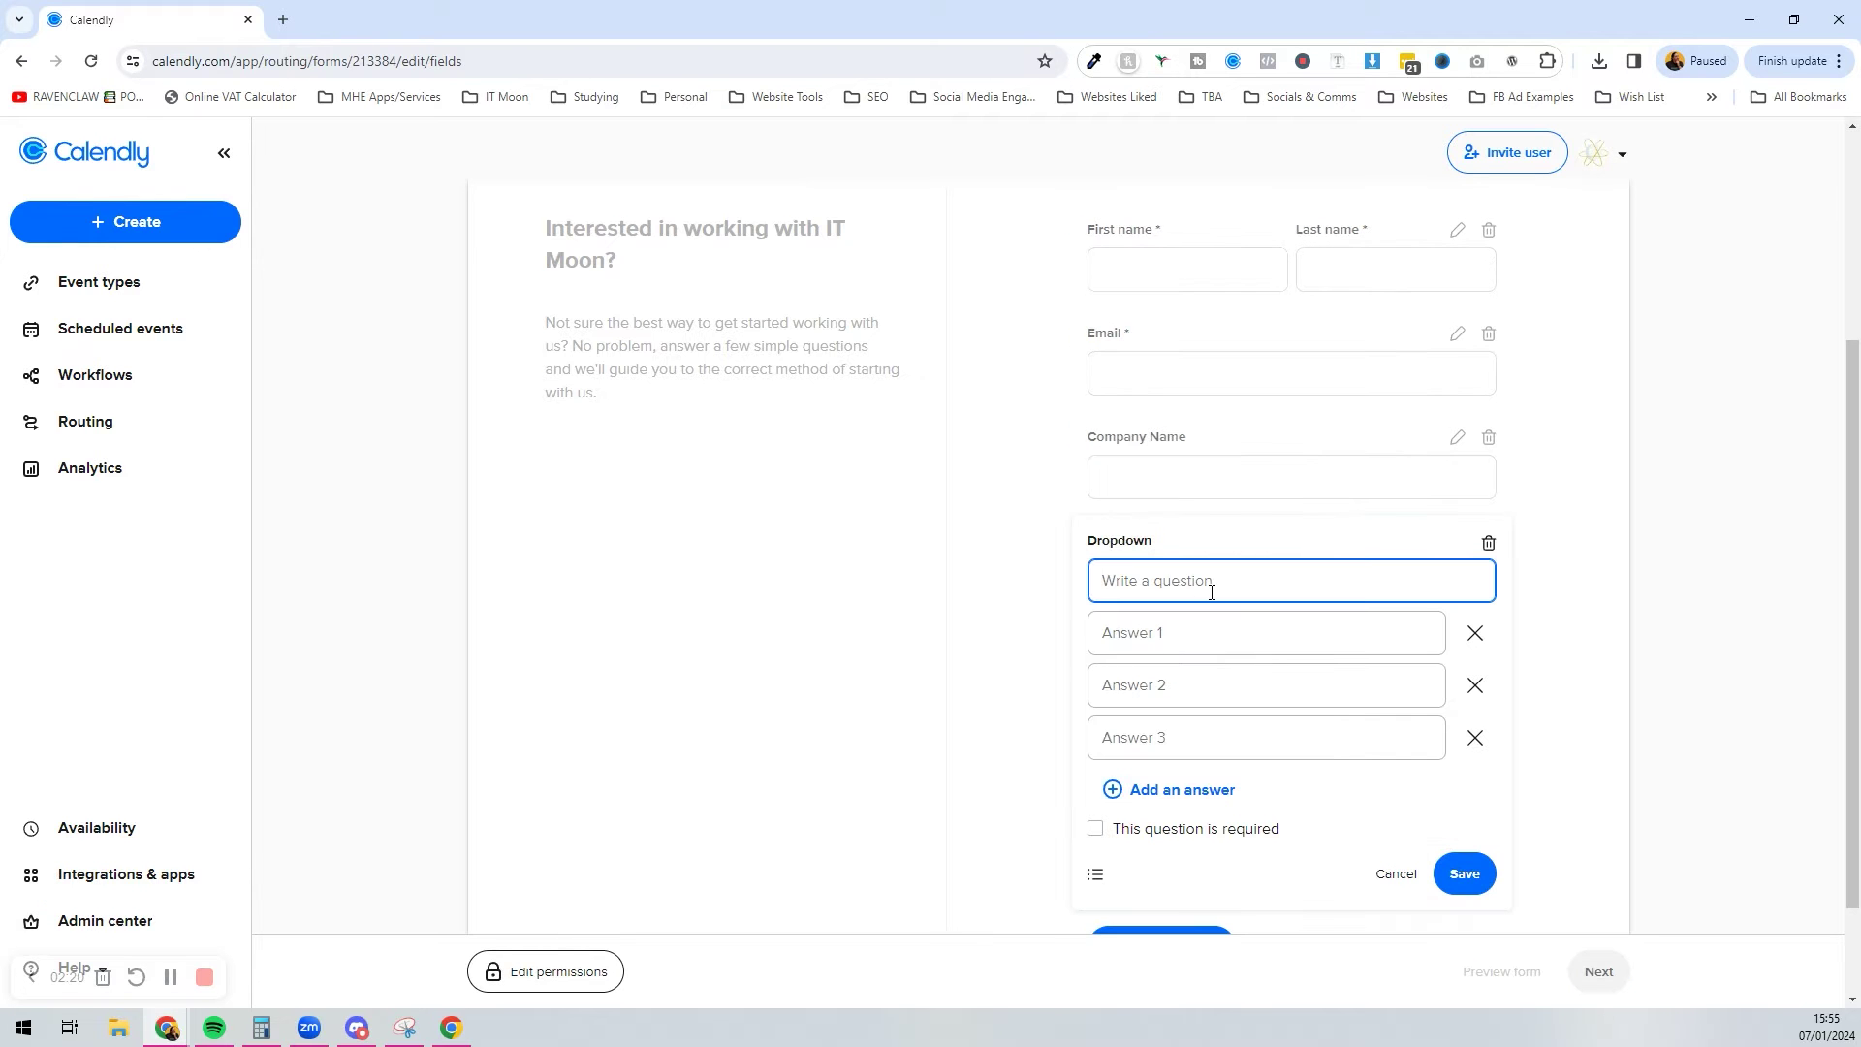
pyautogui.write('How did you hear about IT Moon?')
pyautogui.click(1233, 628)
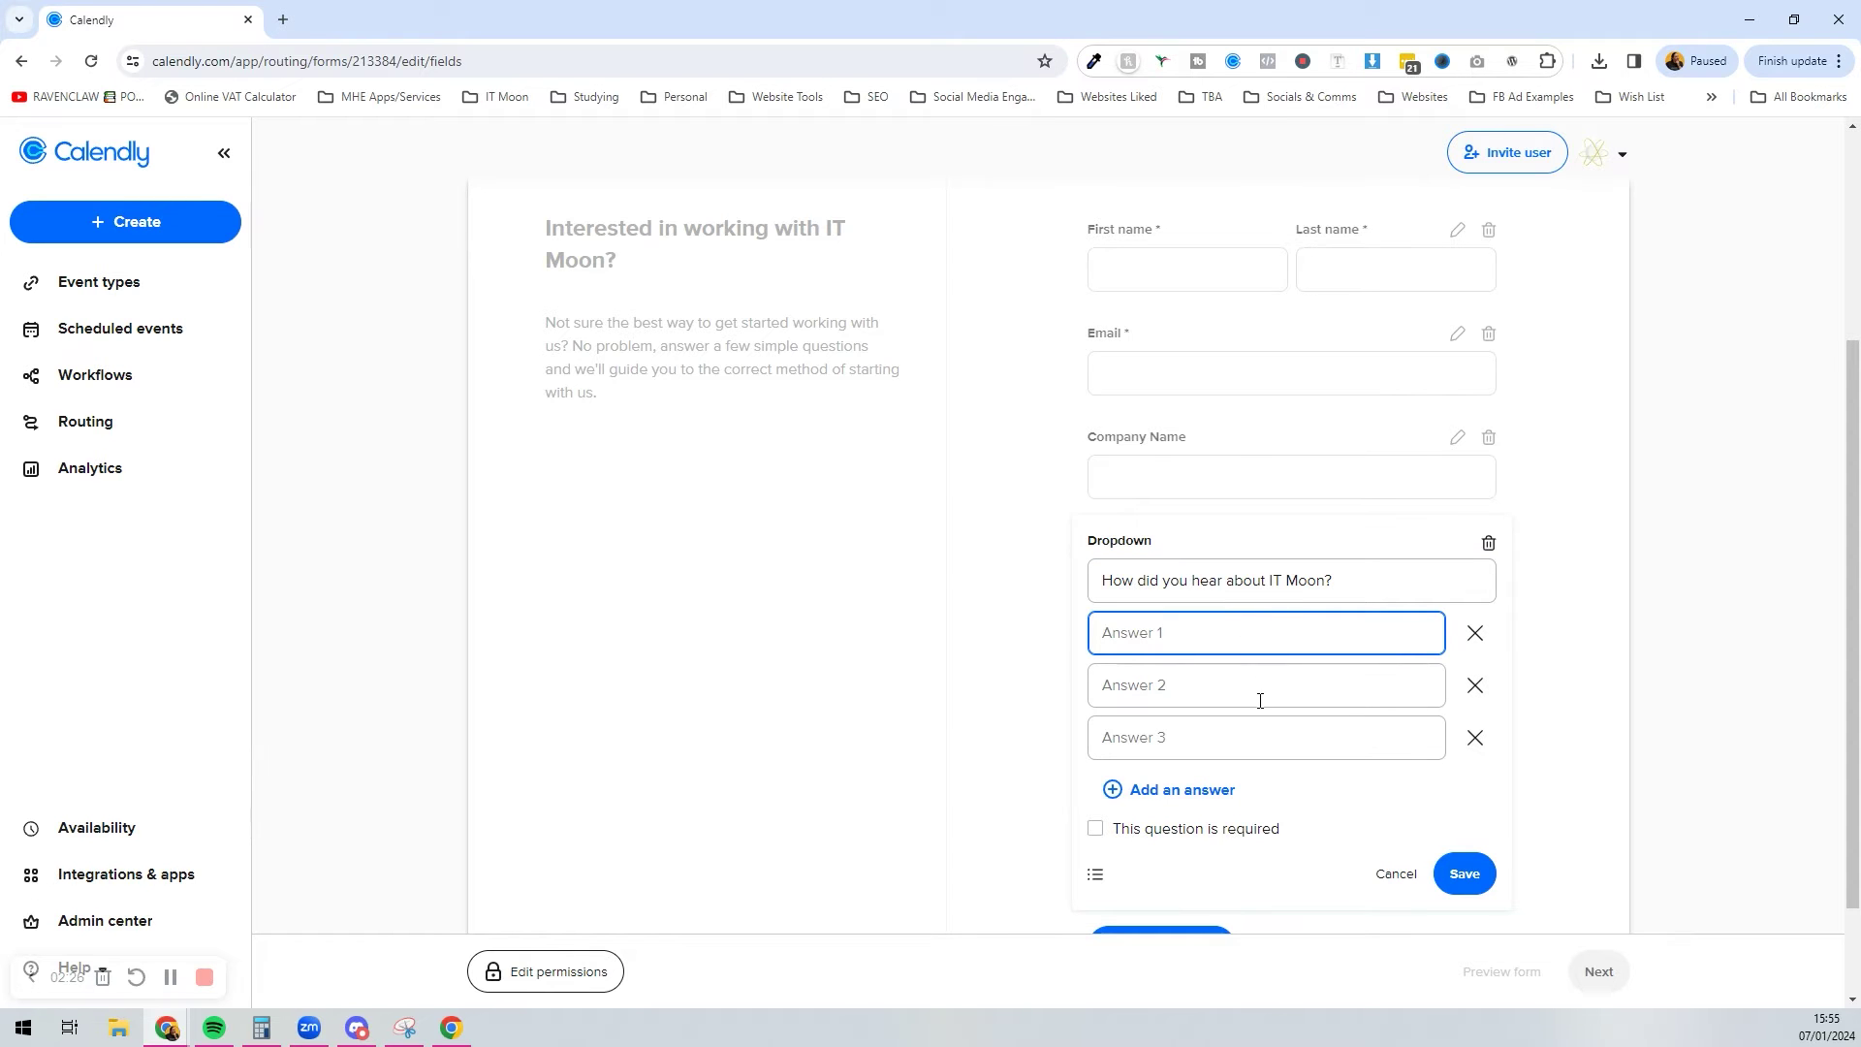
pyautogui.click(1489, 543)
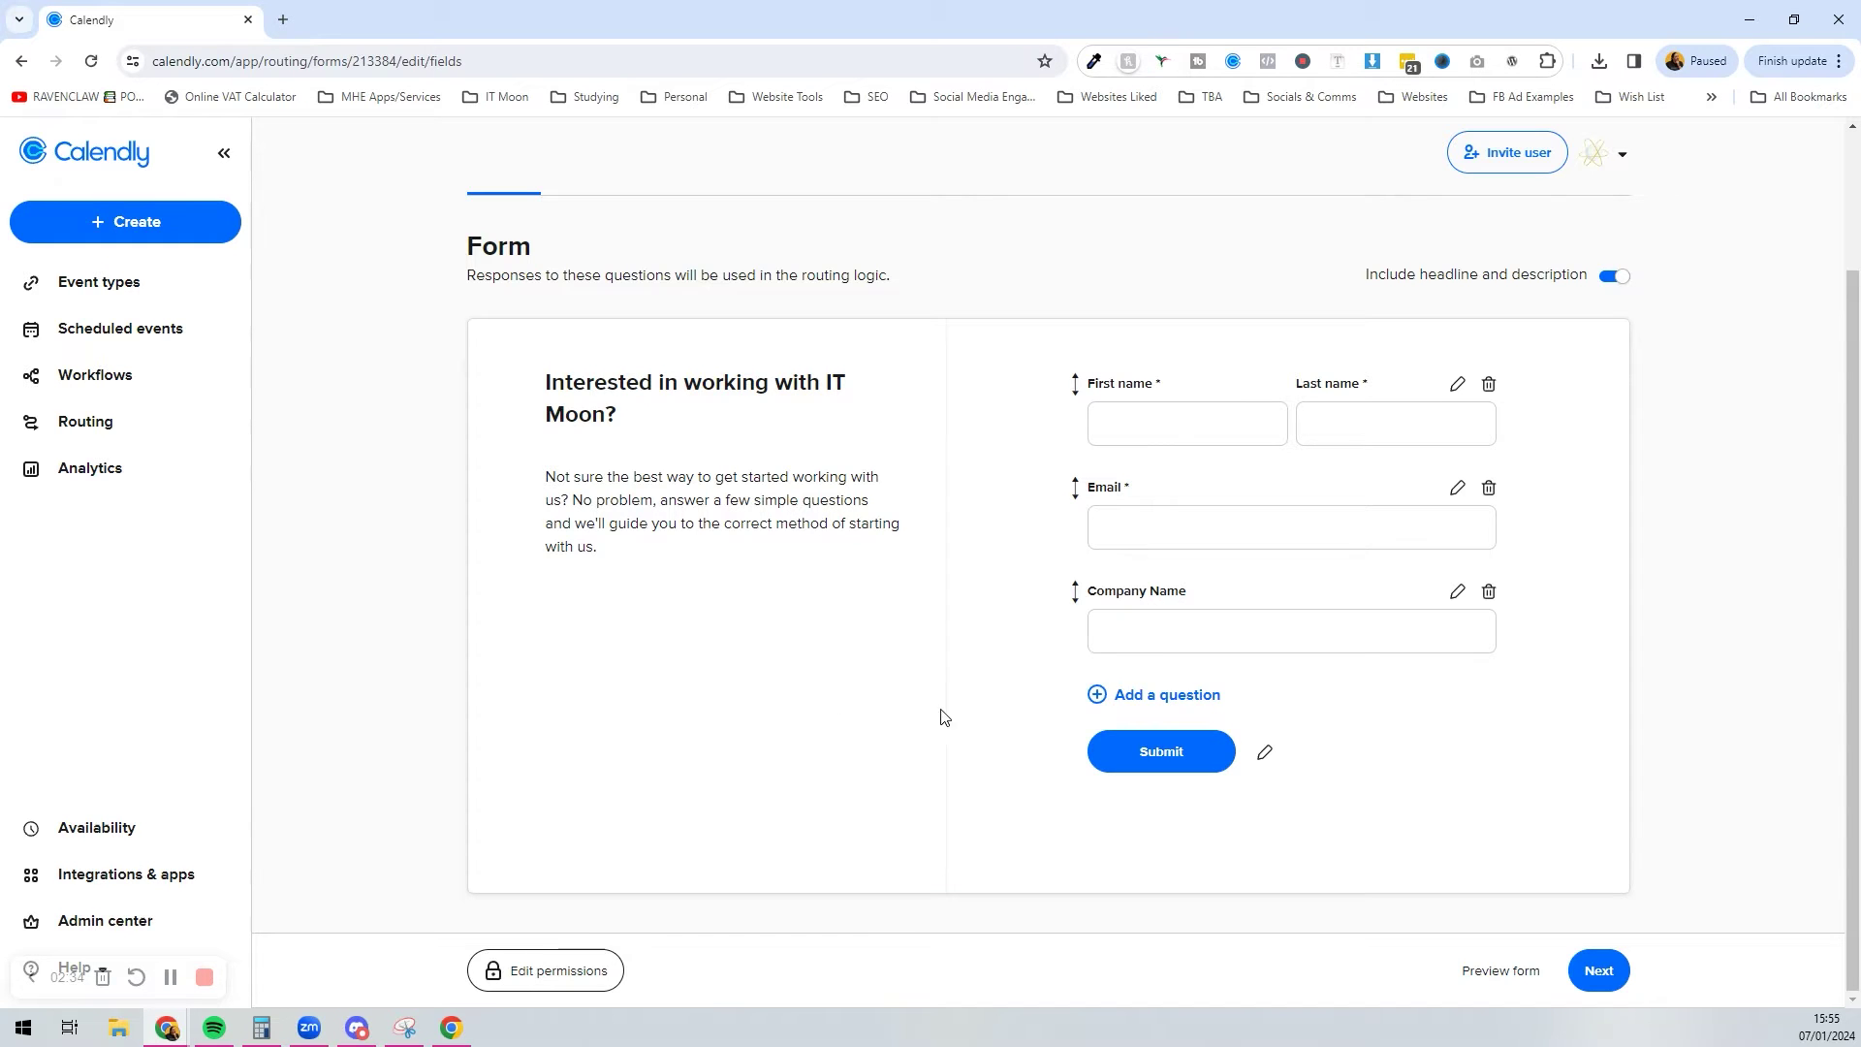
pyautogui.click(1097, 696)
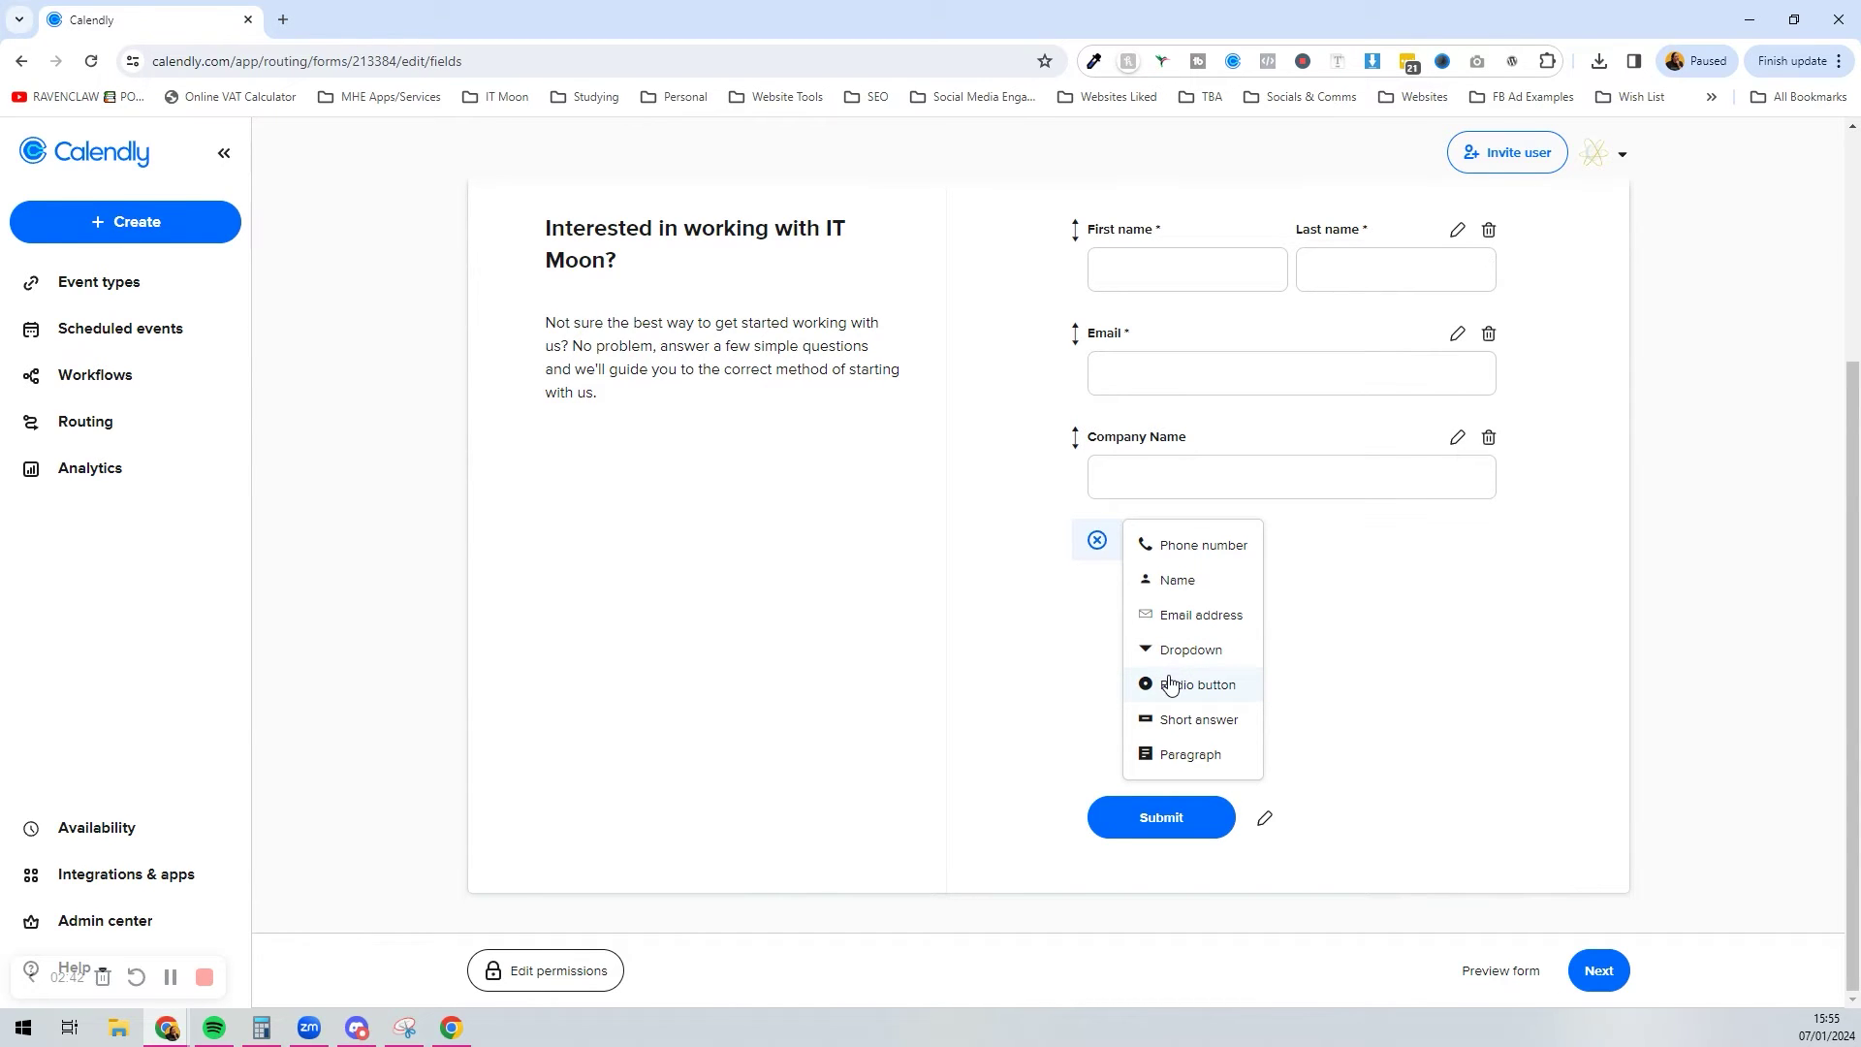
# Step: Create a radio-button question asking about budget, with answers £0 - £100 and £101 - £250
pyautogui.click(1171, 685)
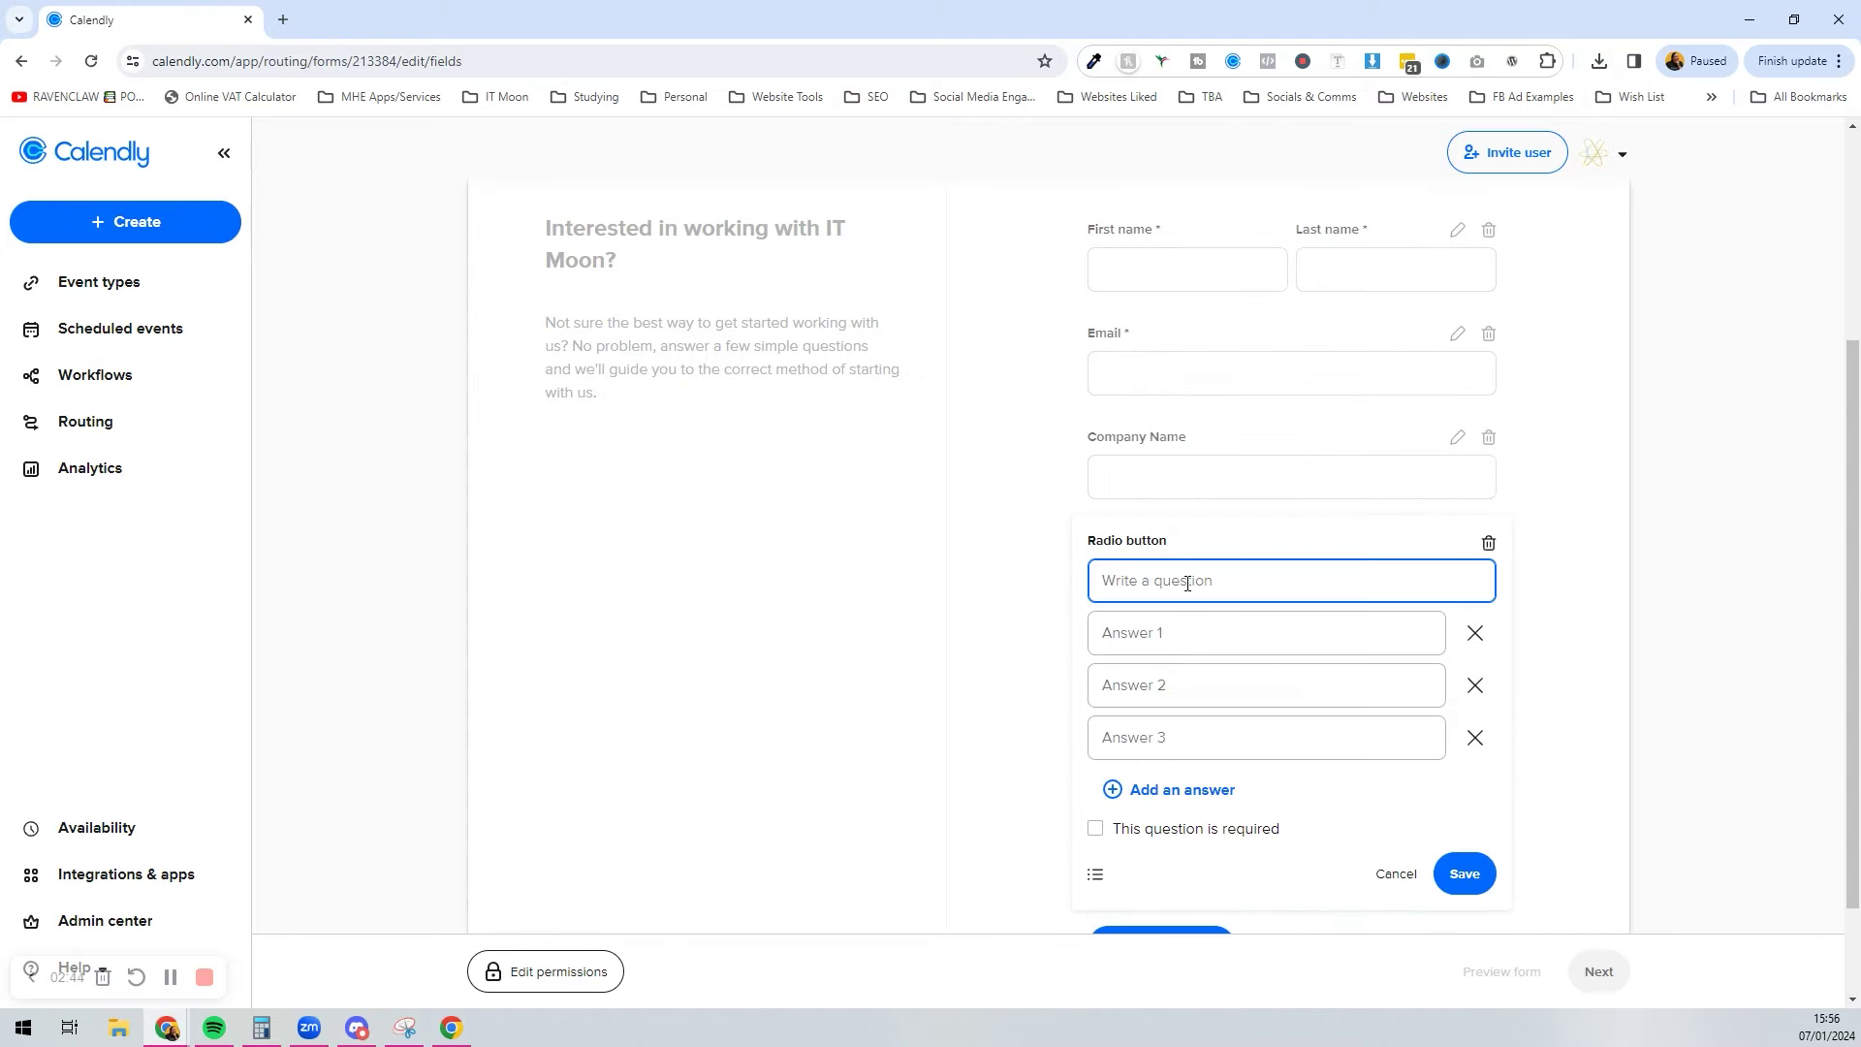
pyautogui.write('What is your bedget if you were consid')
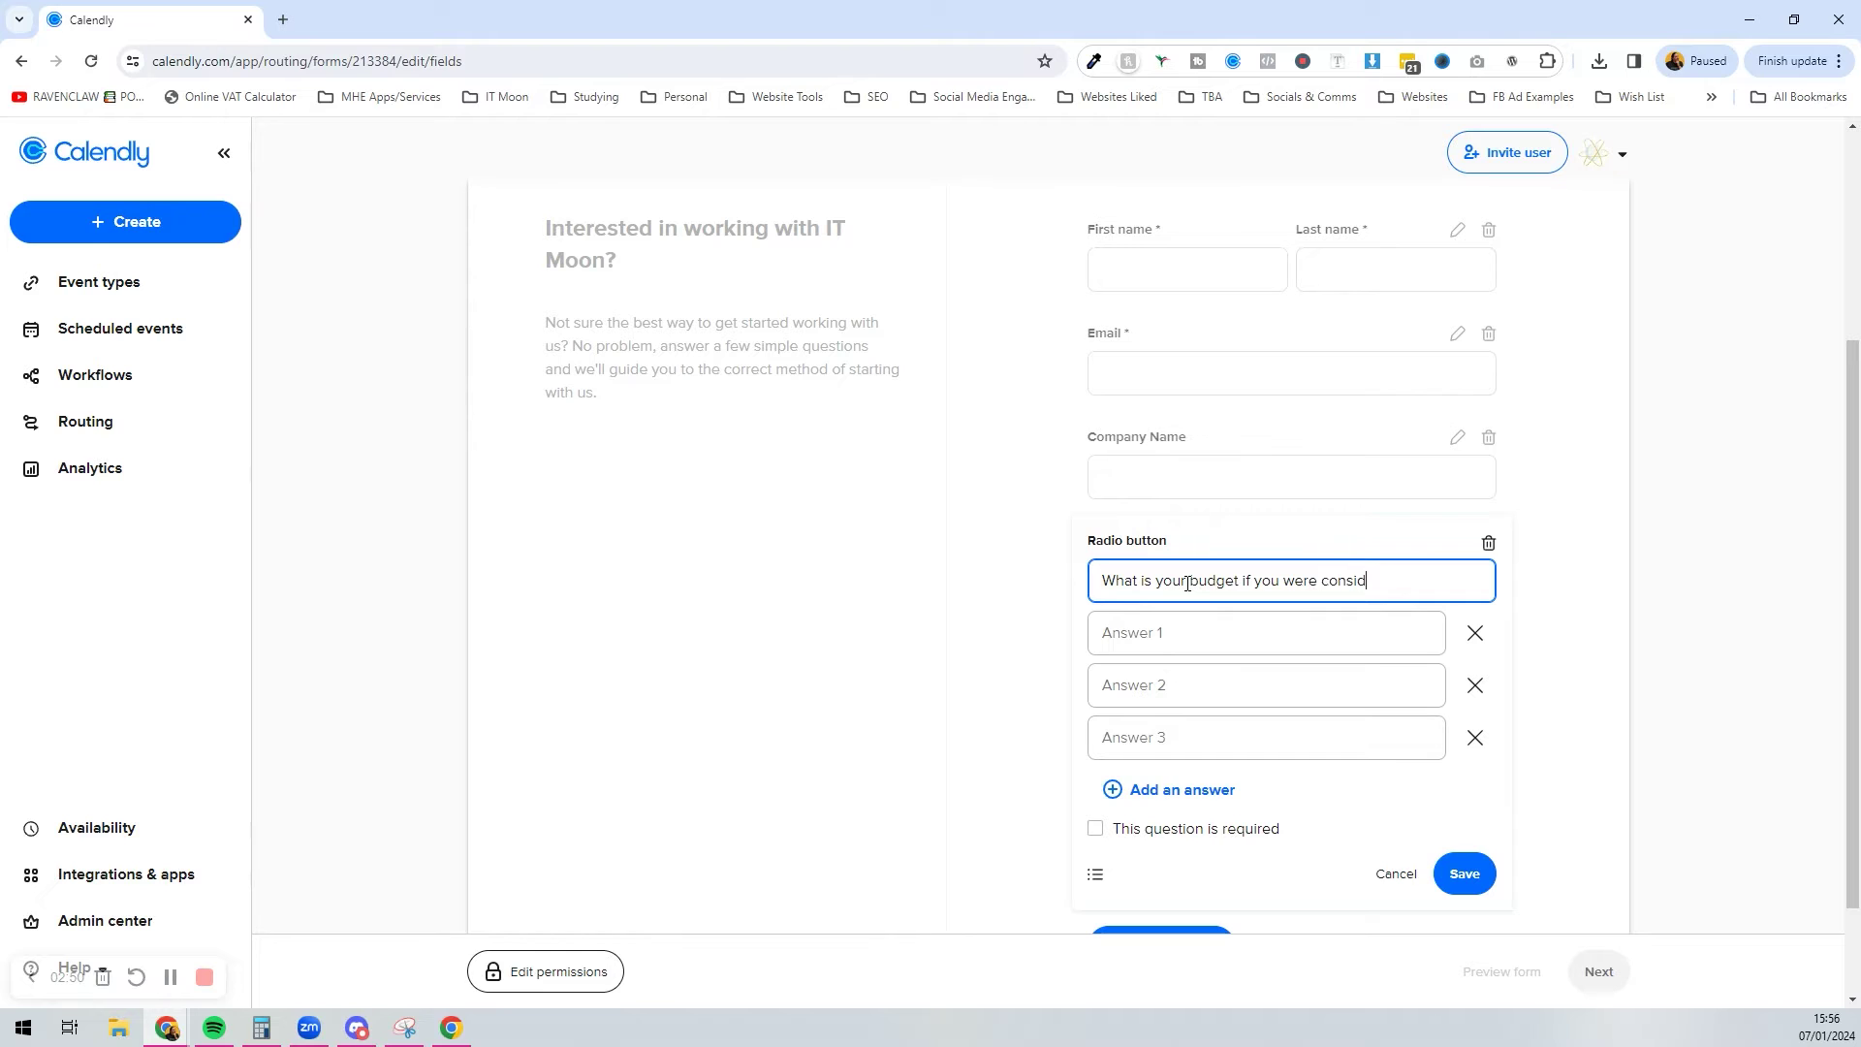
pyautogui.write('ering working with us?')
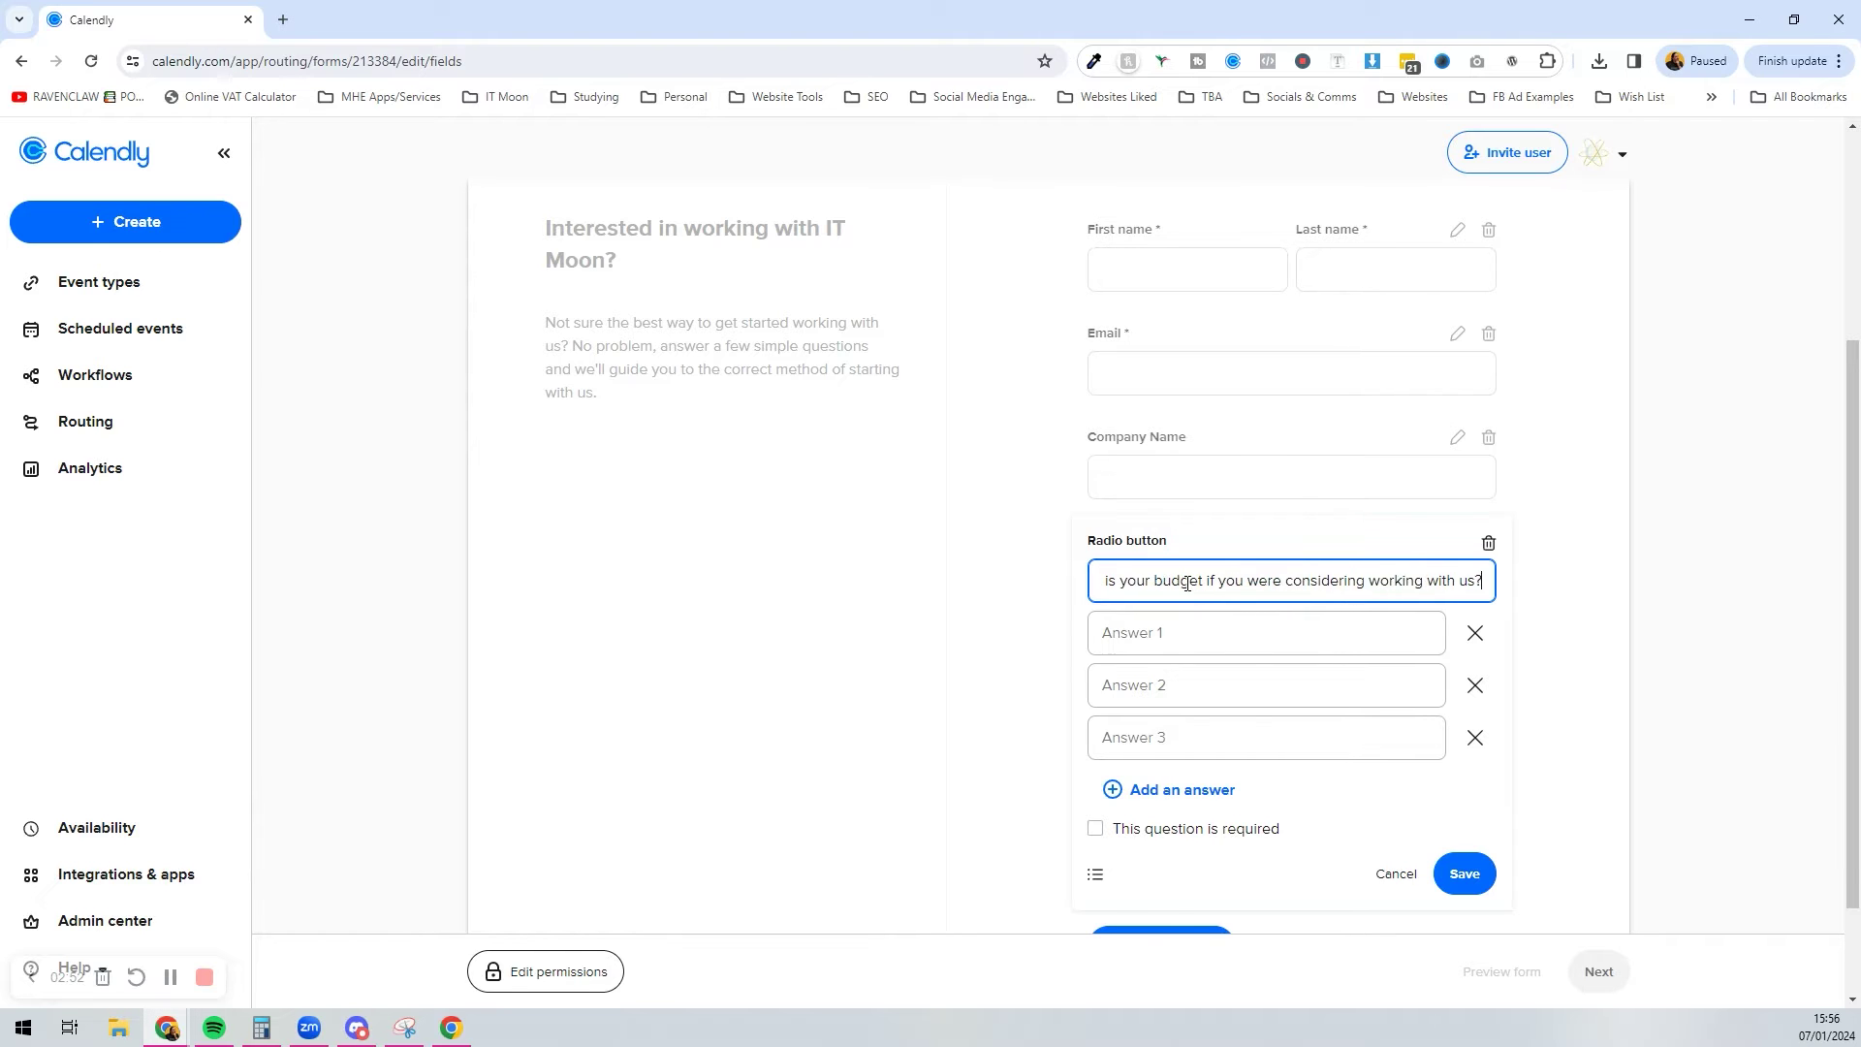
pyautogui.press('Tab')
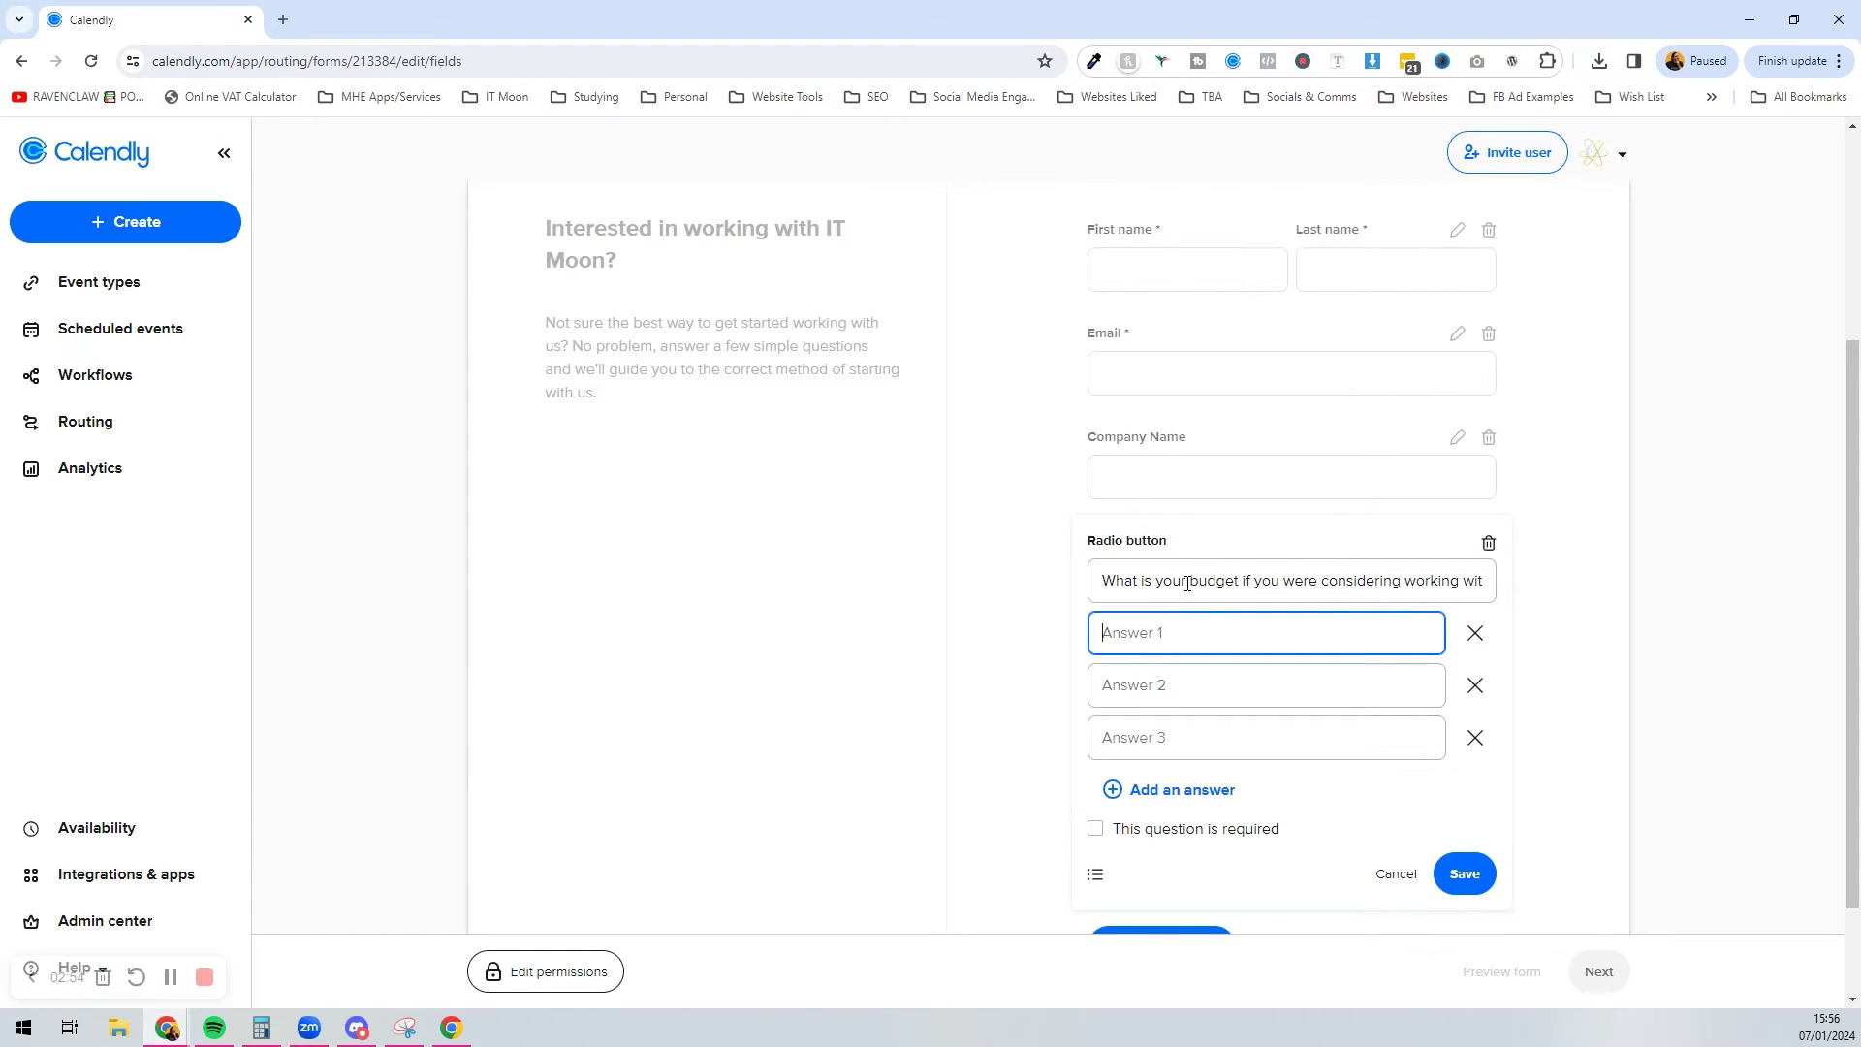
pyautogui.write('0')
pyautogui.press('BackSpace')
pyautogui.write('£0')
pyautogui.click(1195, 675)
pyautogui.write('£1')
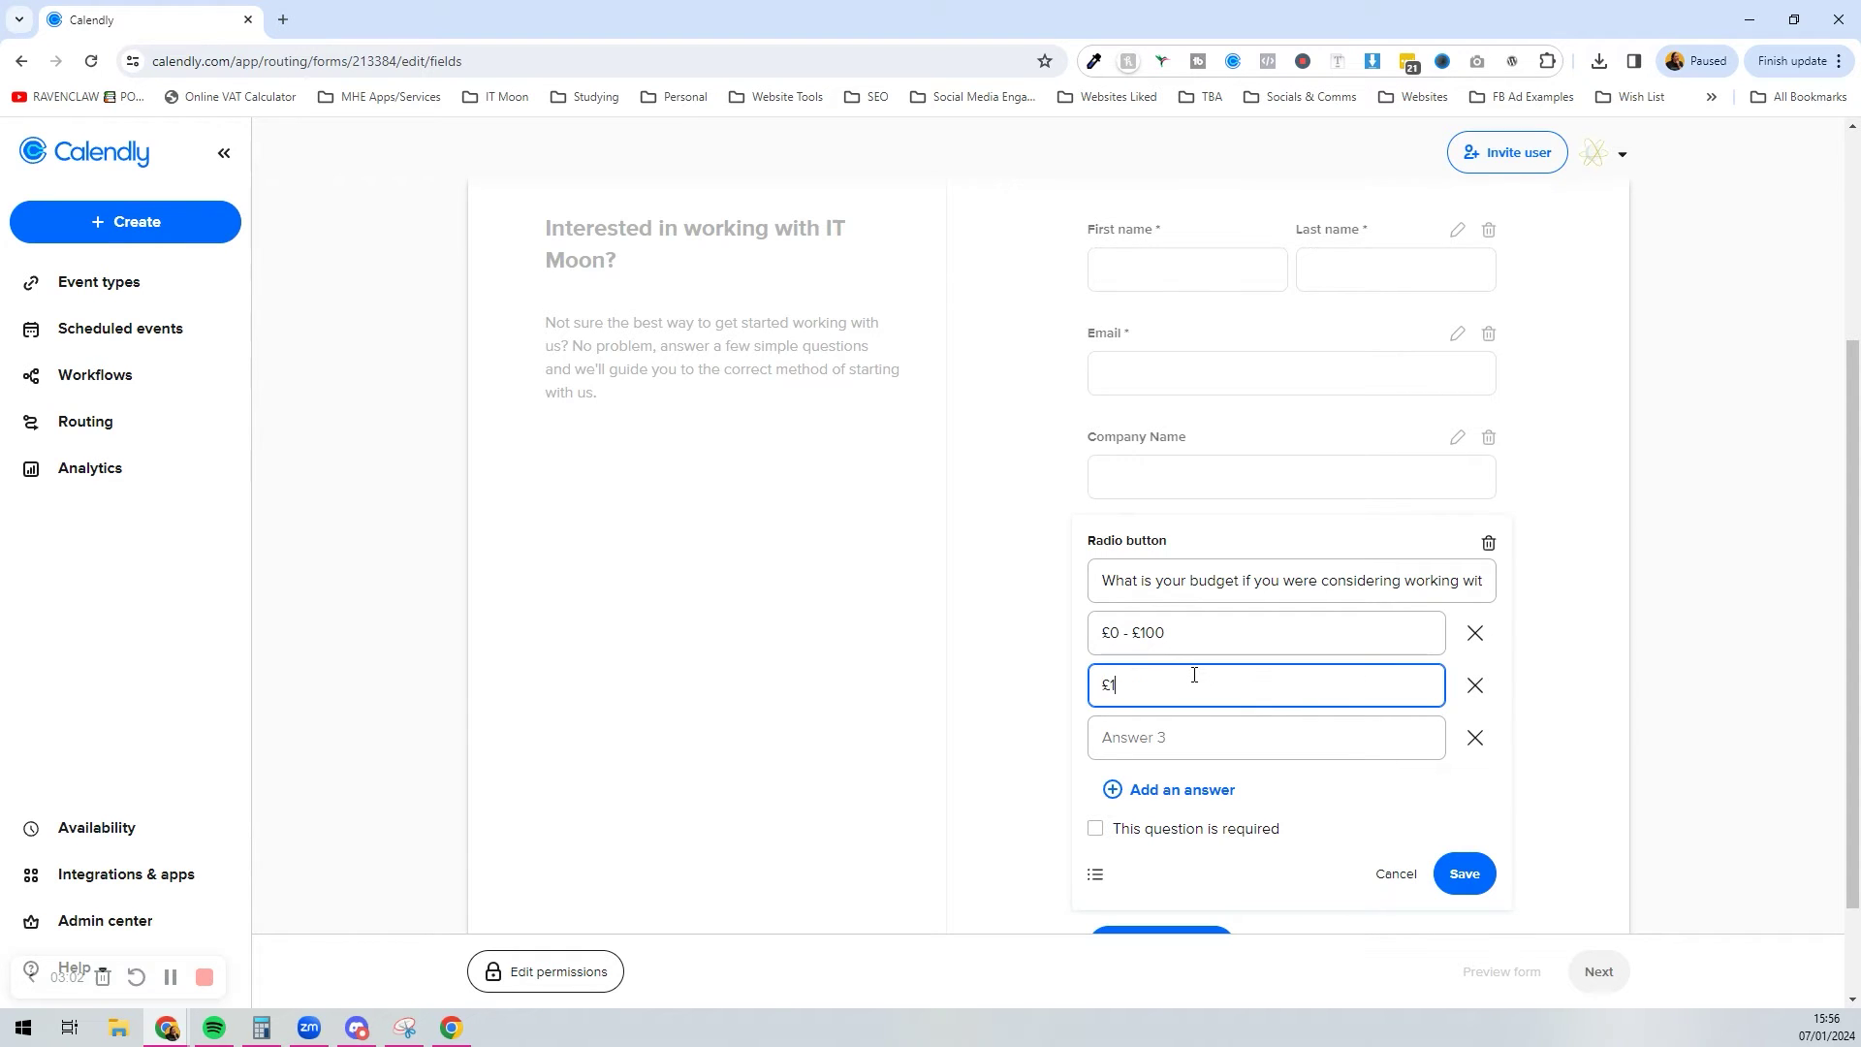
pyautogui.write('01 - £250')
# Step: Add the £251 - £500 and £501+ budget answers, make the question required, and save
pyautogui.click(1234, 733)
pyautogui.write('£250')
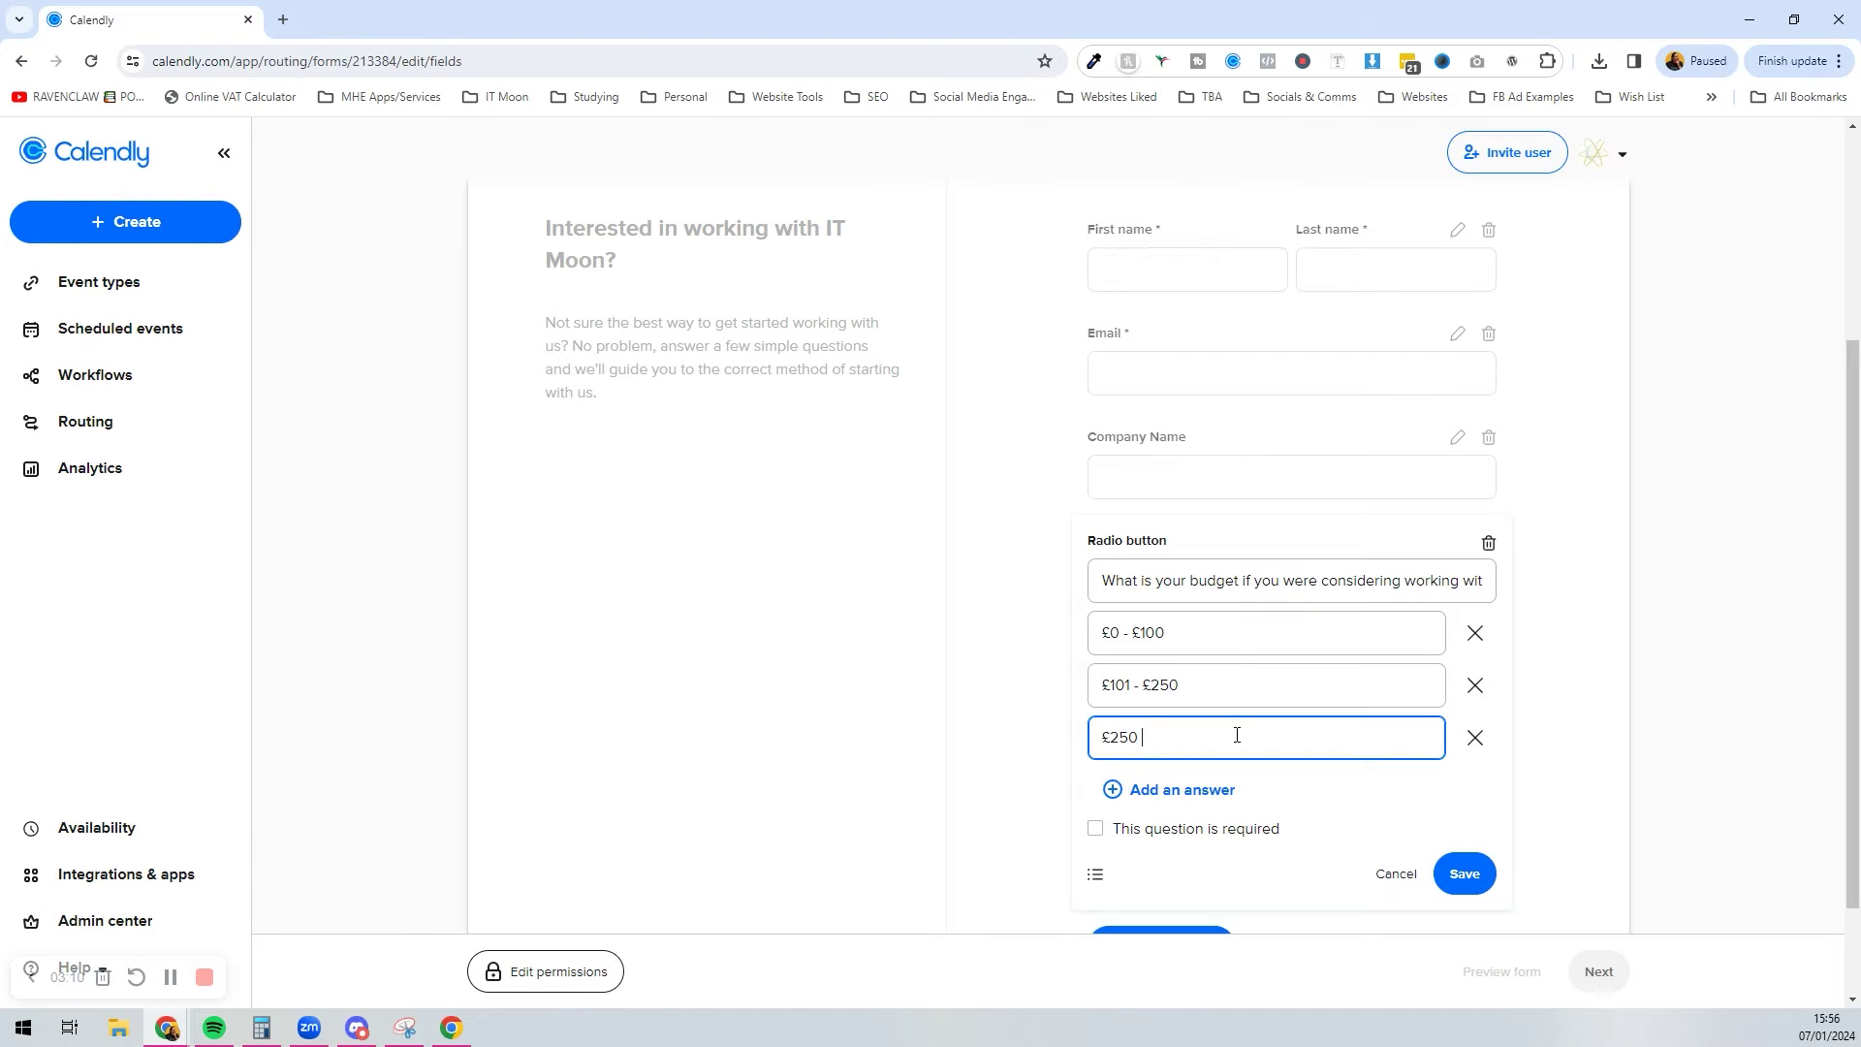
pyautogui.write(' - £500')
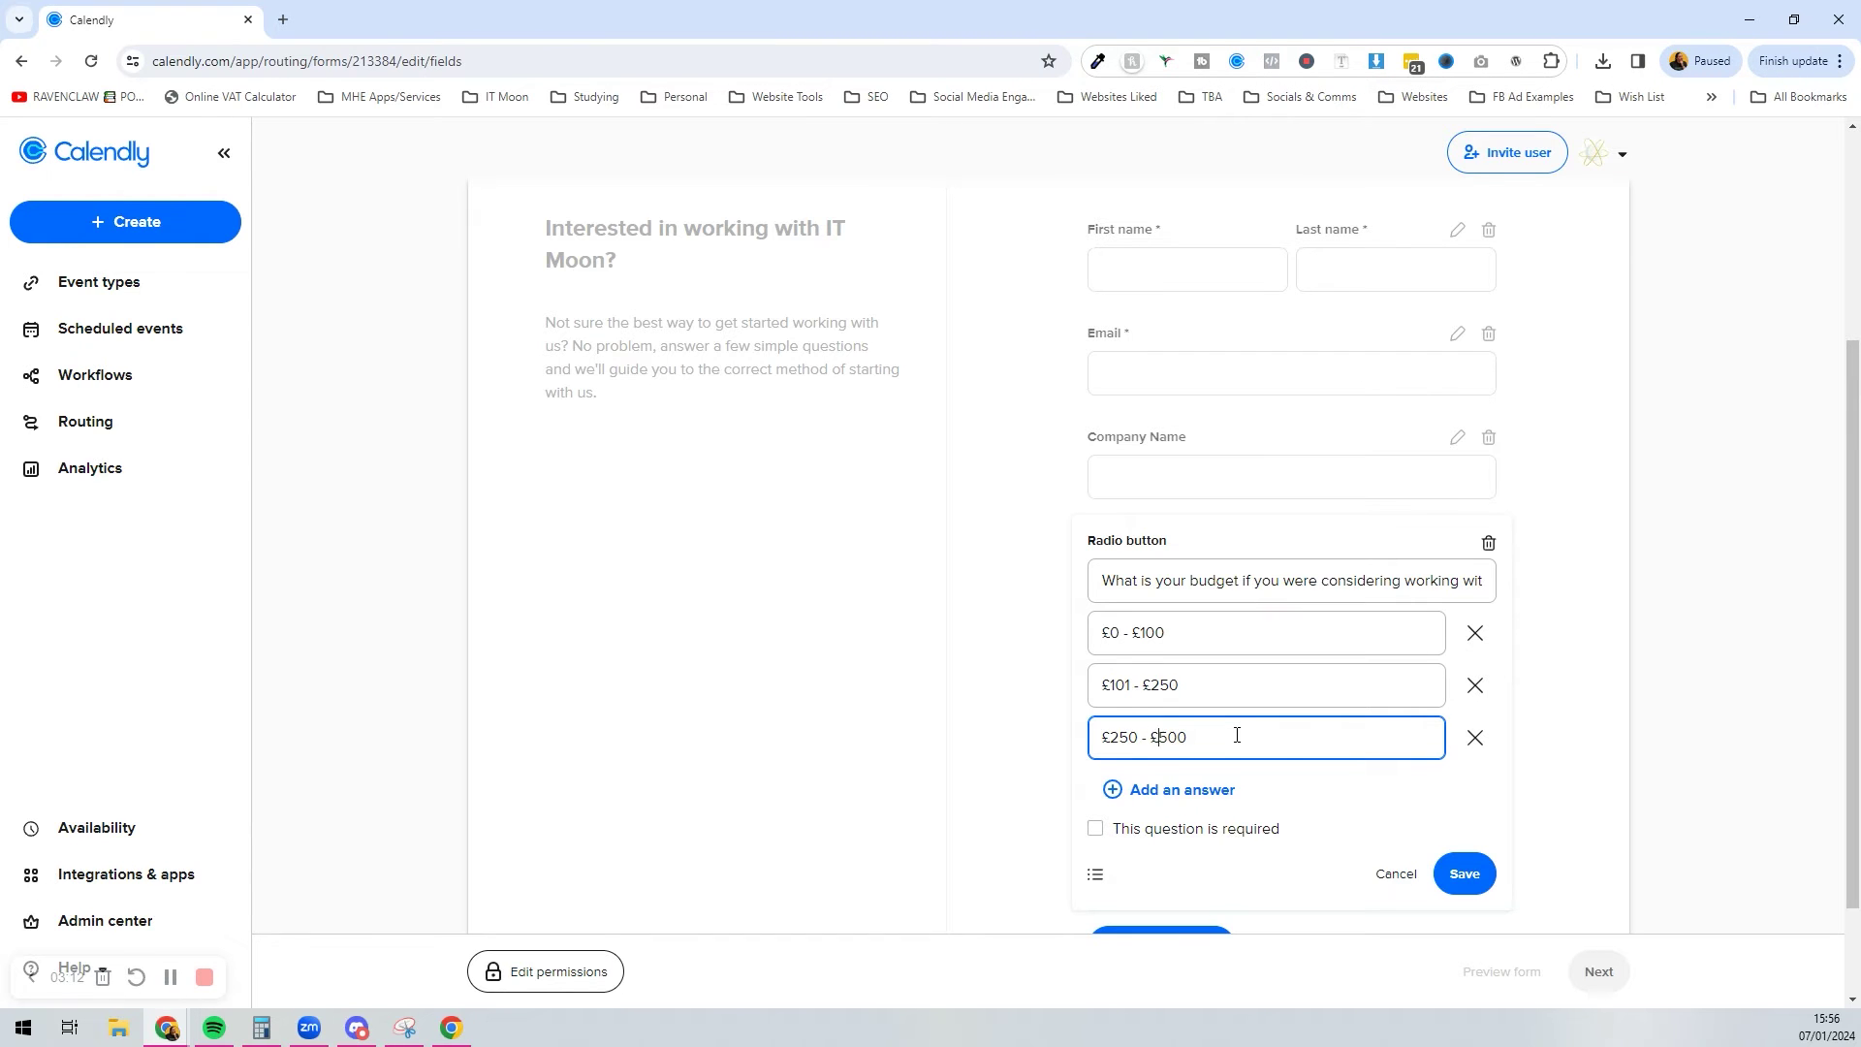
pyautogui.press('BackSpace')
pyautogui.write('1')
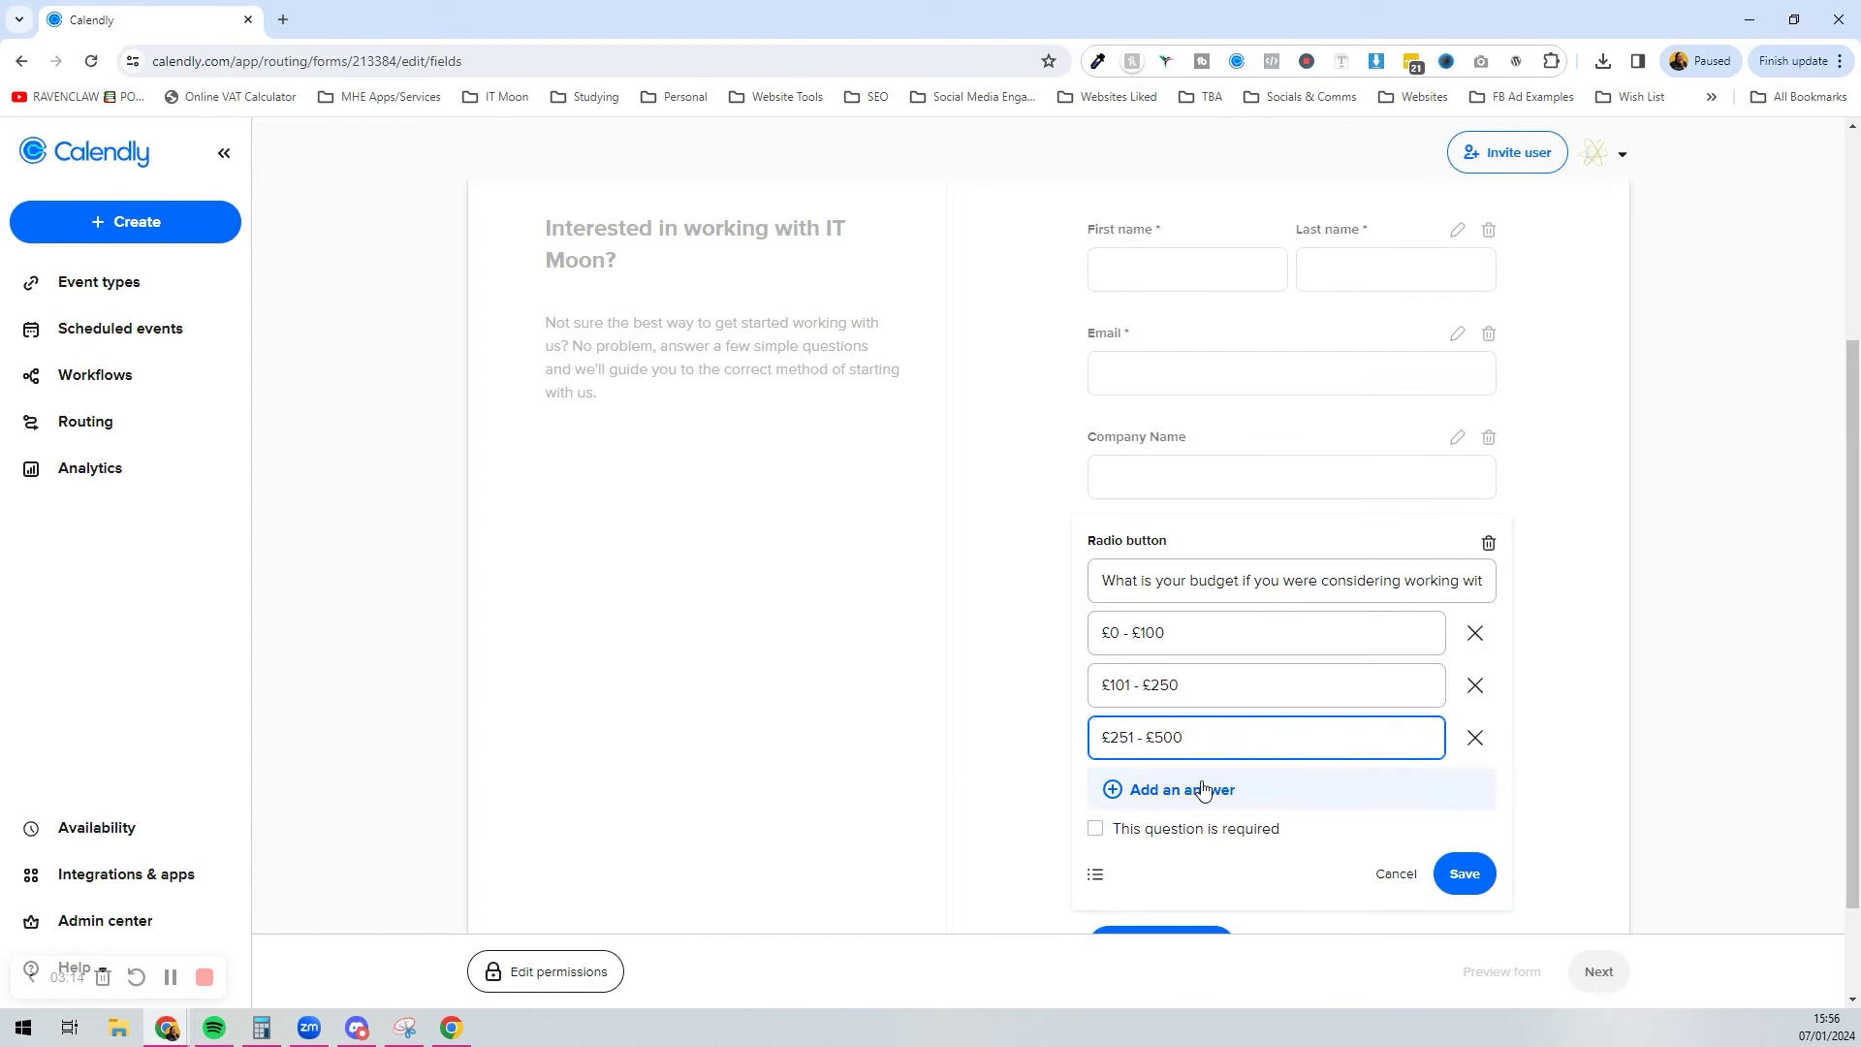
pyautogui.click(1207, 789)
pyautogui.write('£501+')
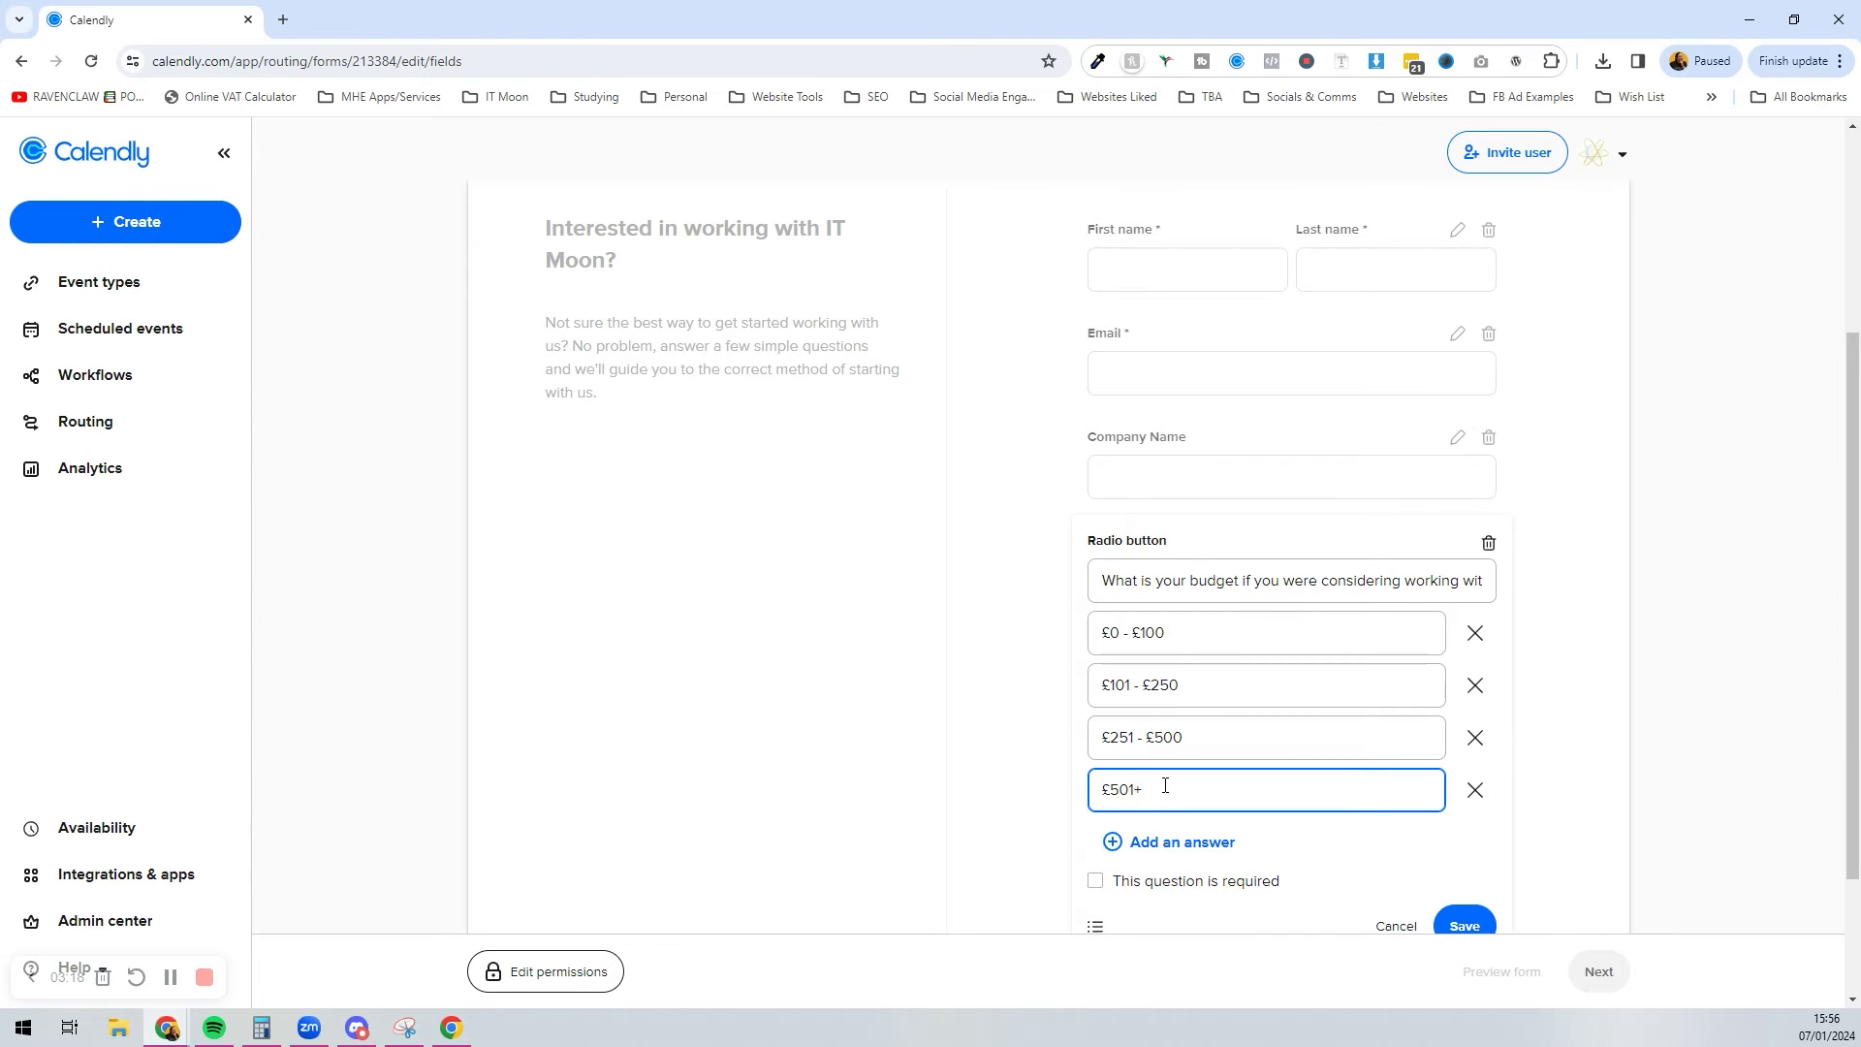
pyautogui.scroll(-2, 1169, 781)
pyautogui.click(1171, 700)
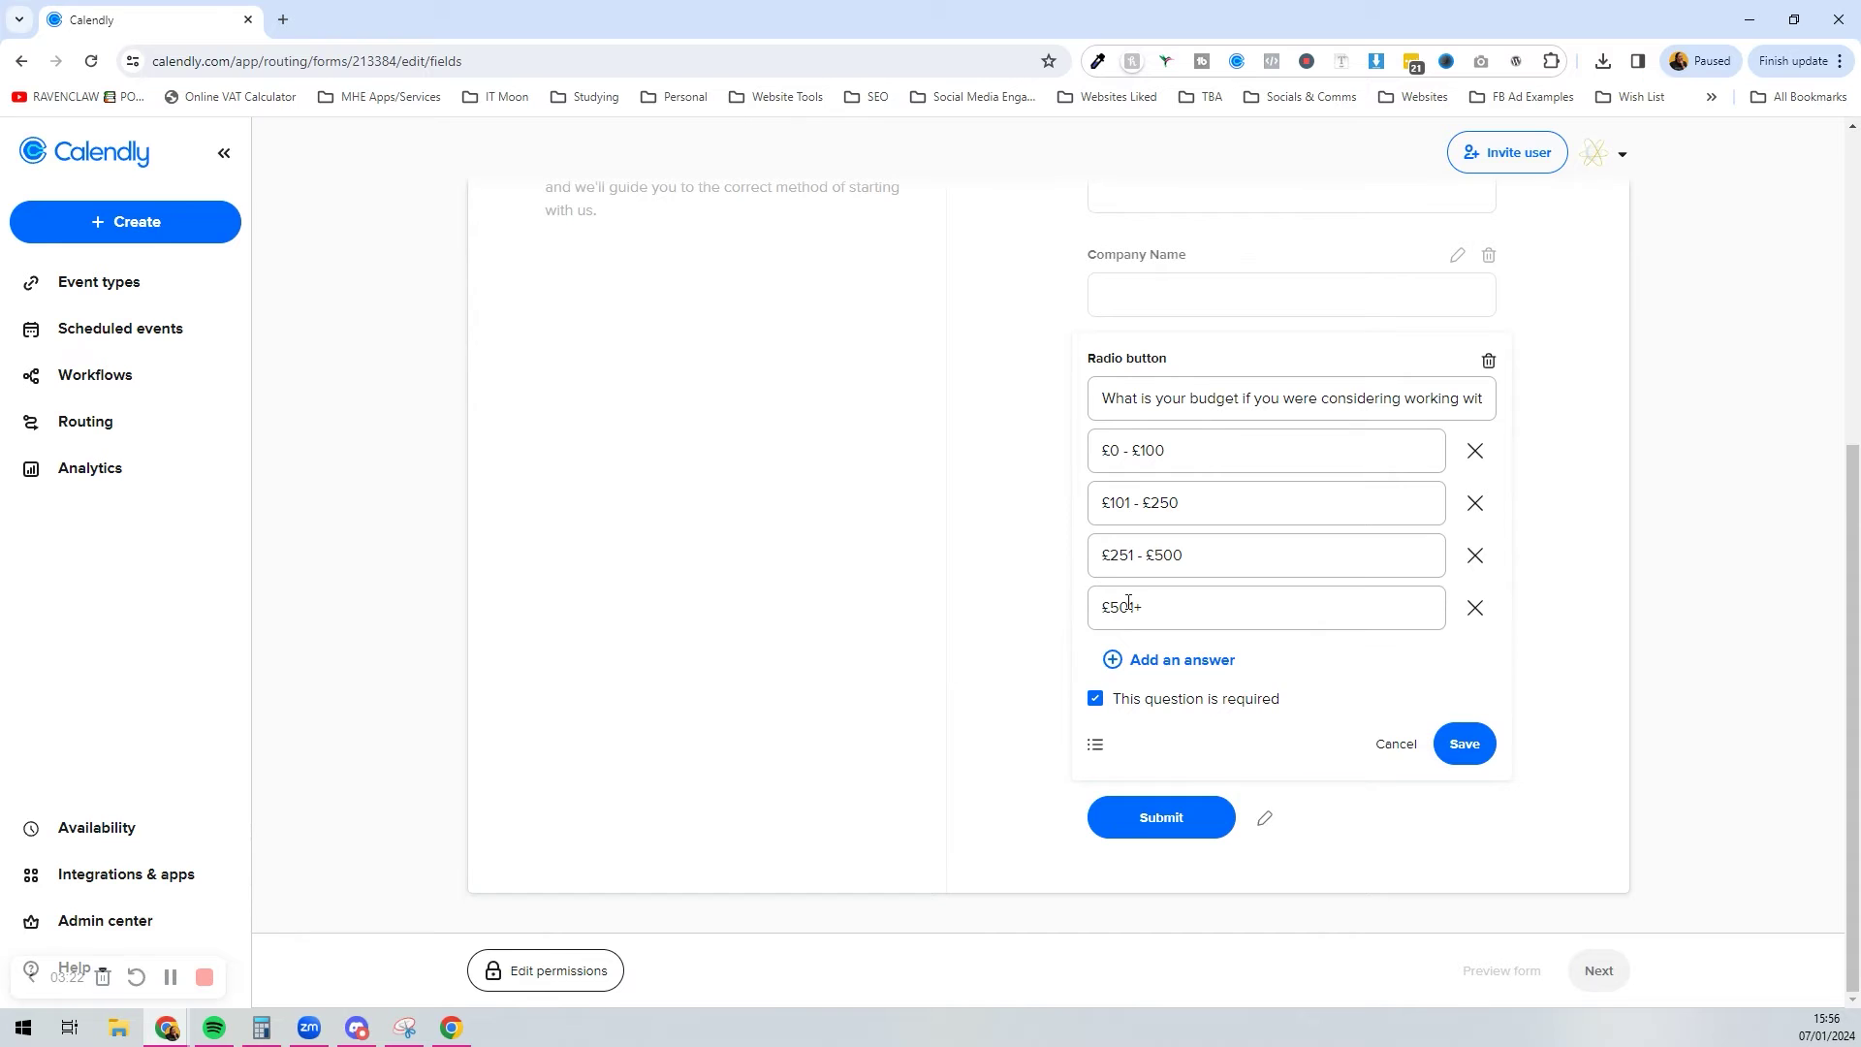
pyautogui.click(1496, 749)
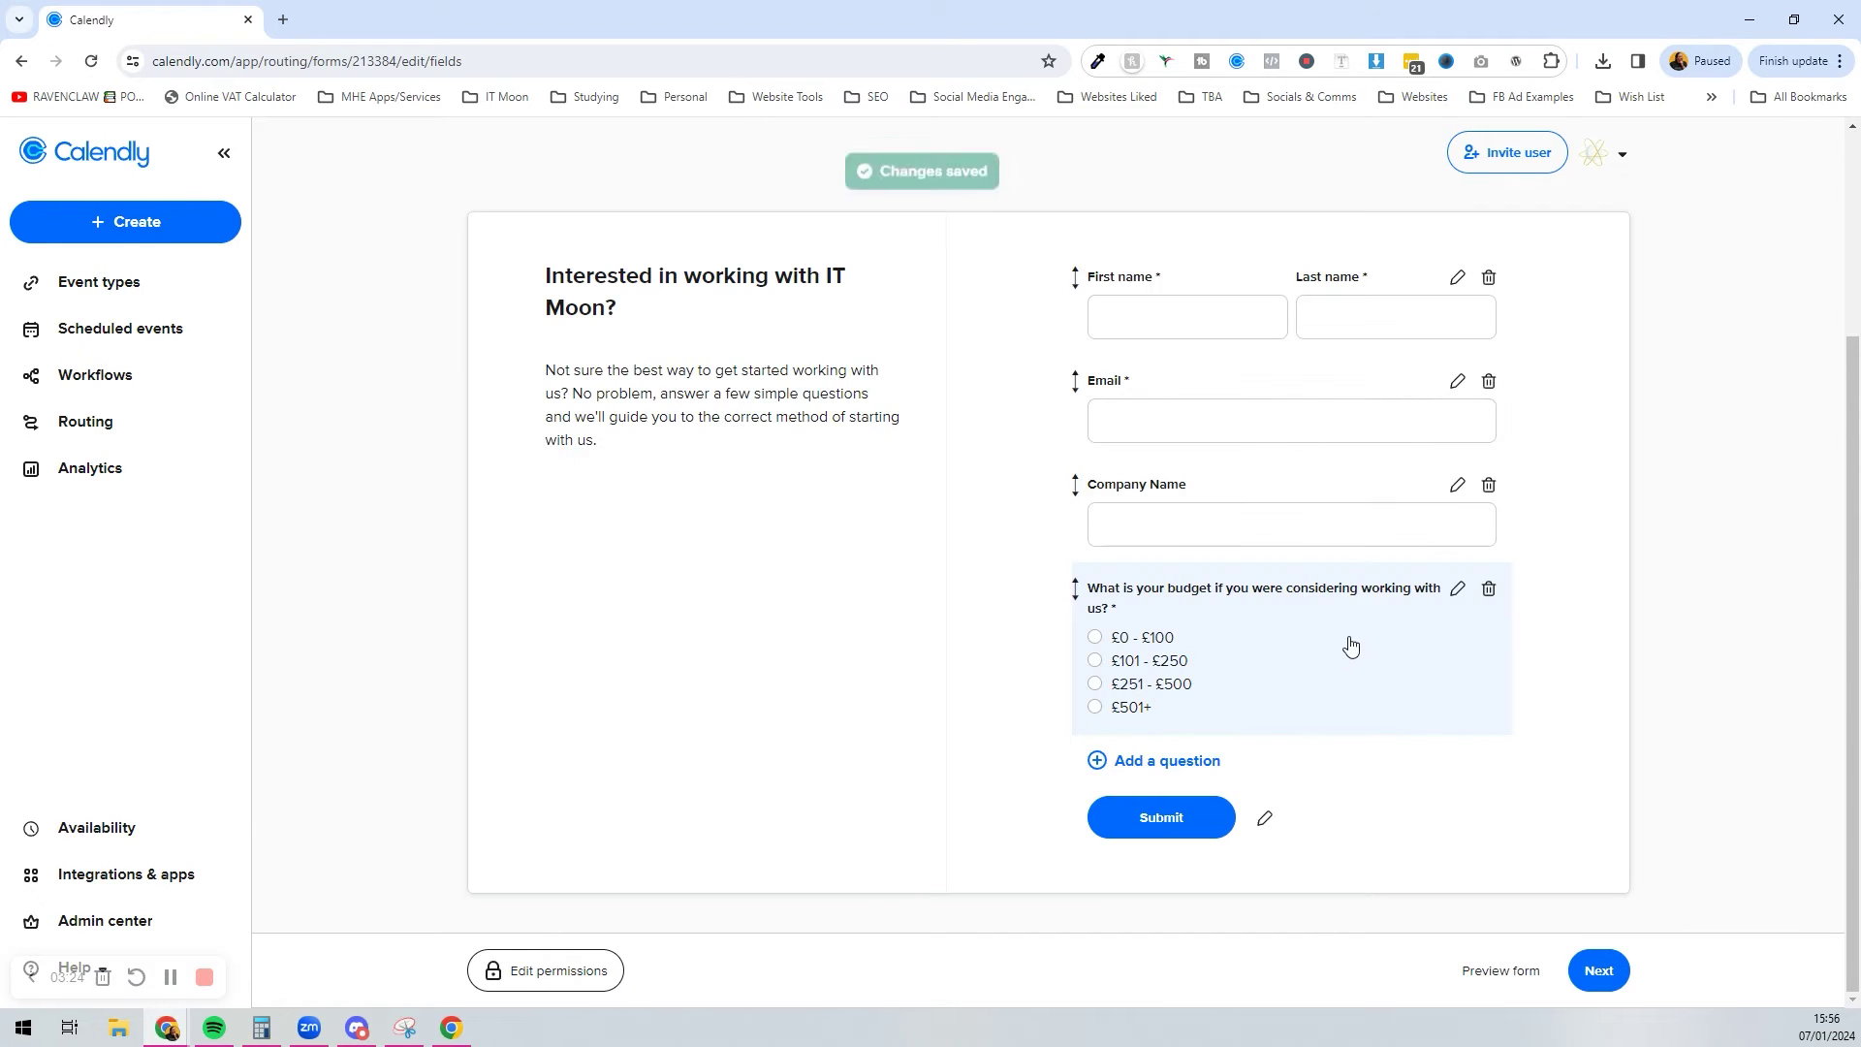
# Step: Add an optional radio-button question 'Do you know what you need help with?' with answers Yes and No
pyautogui.click(1151, 781)
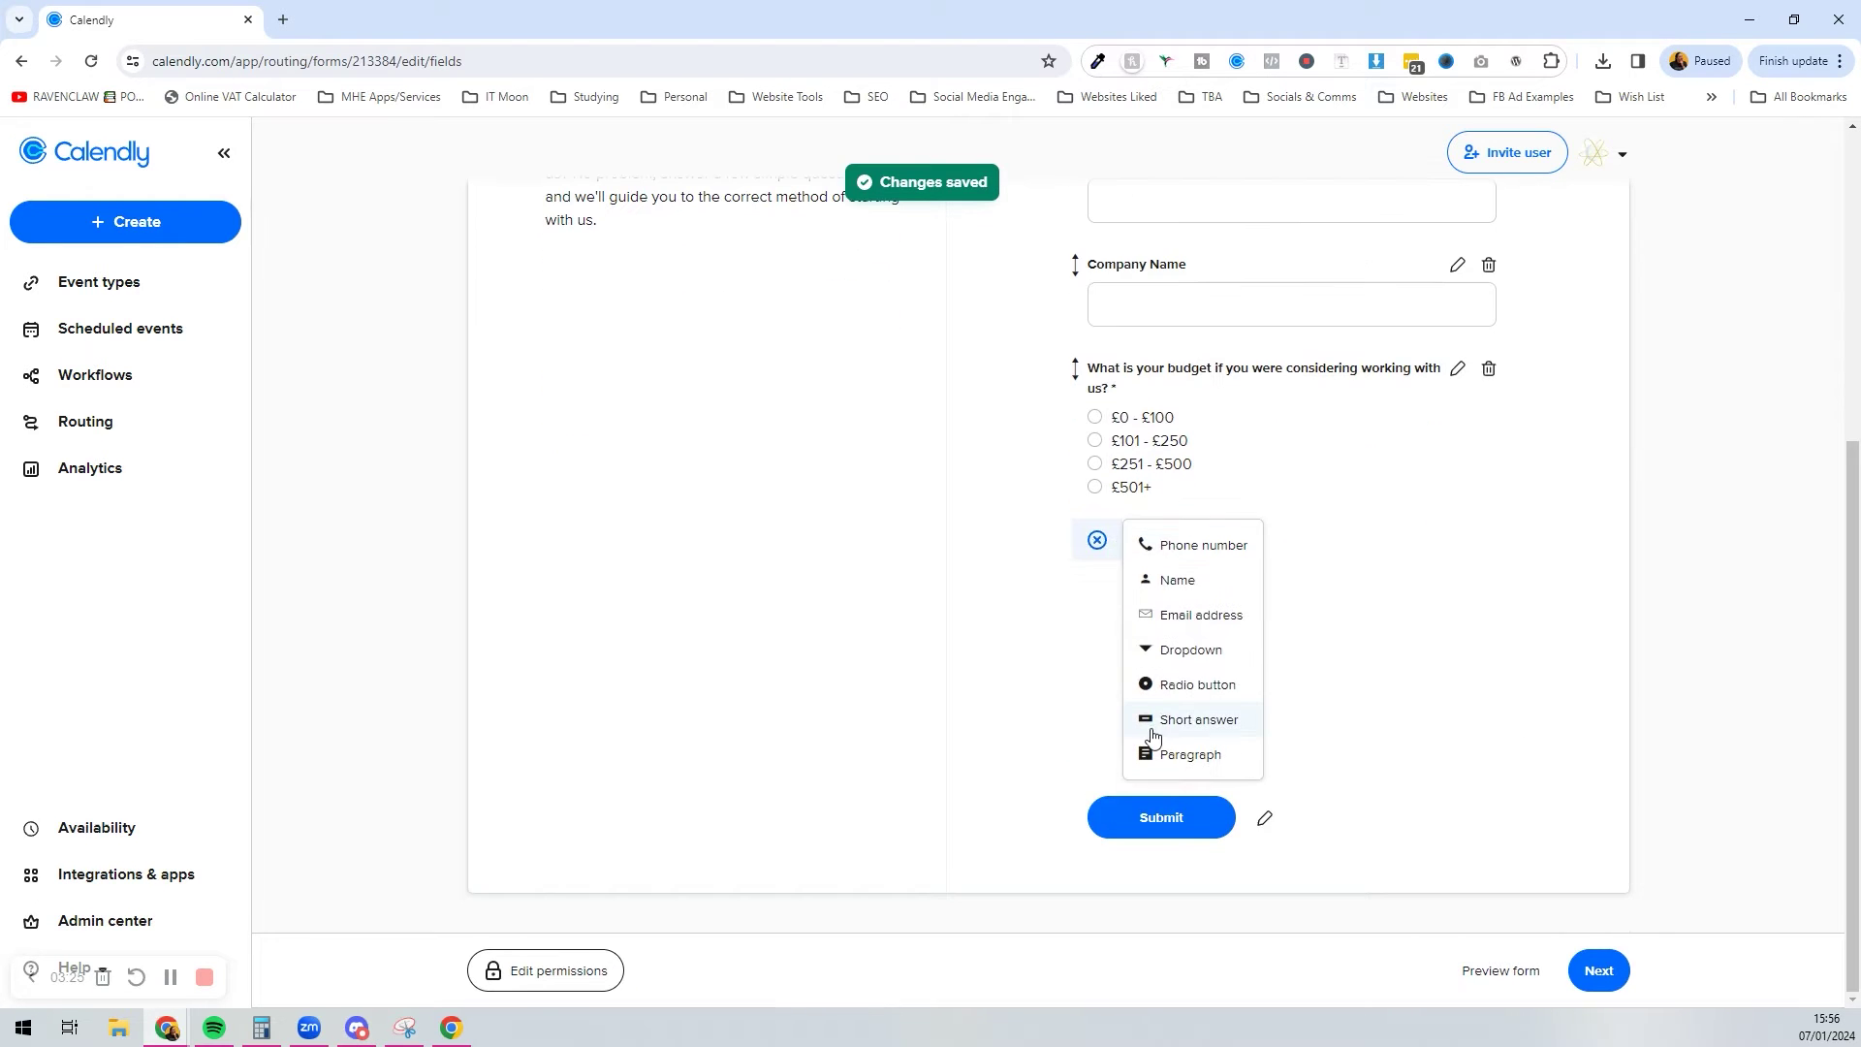
pyautogui.click(1202, 685)
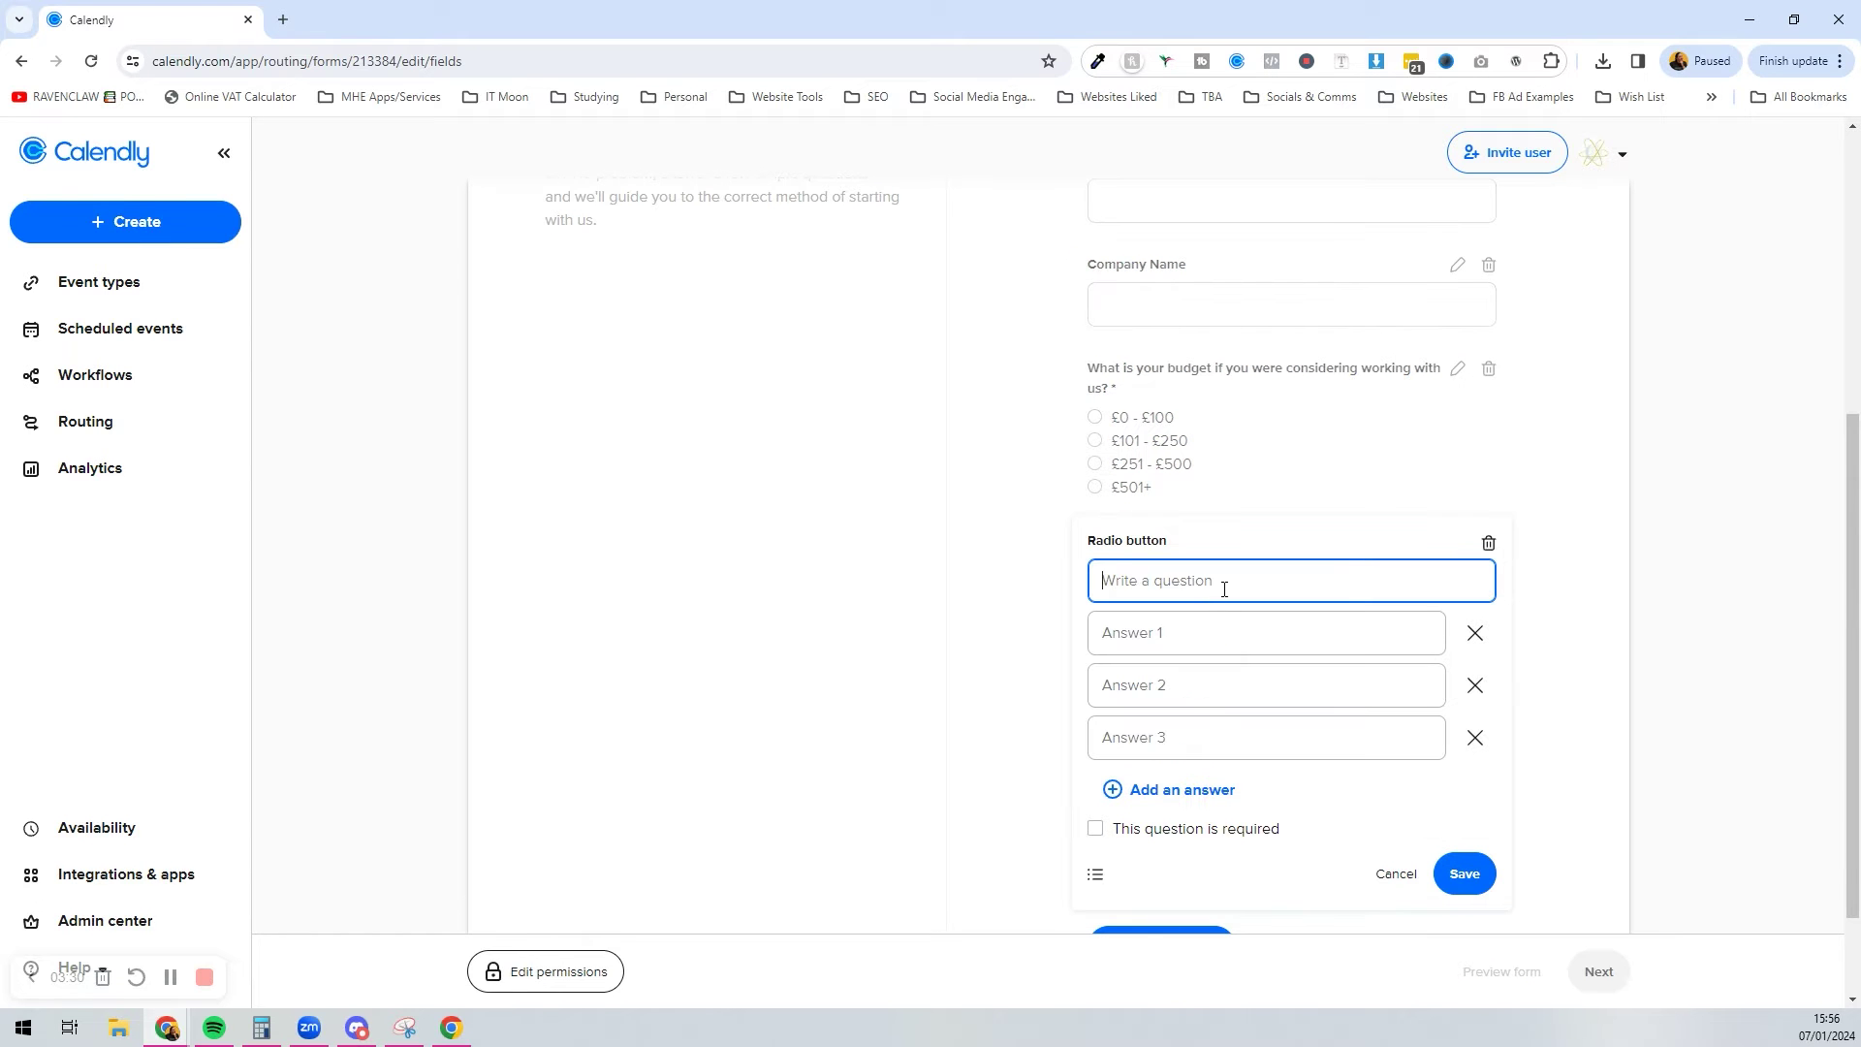
pyautogui.write('Do you know what you need')
pyautogui.press('Tab')
pyautogui.write('Yes')
pyautogui.press('Tab')
pyautogui.press('Tab')
pyautogui.write('bl')
pyautogui.press('BackSpace')
pyautogui.press('BackSpace')
pyautogui.write('No')
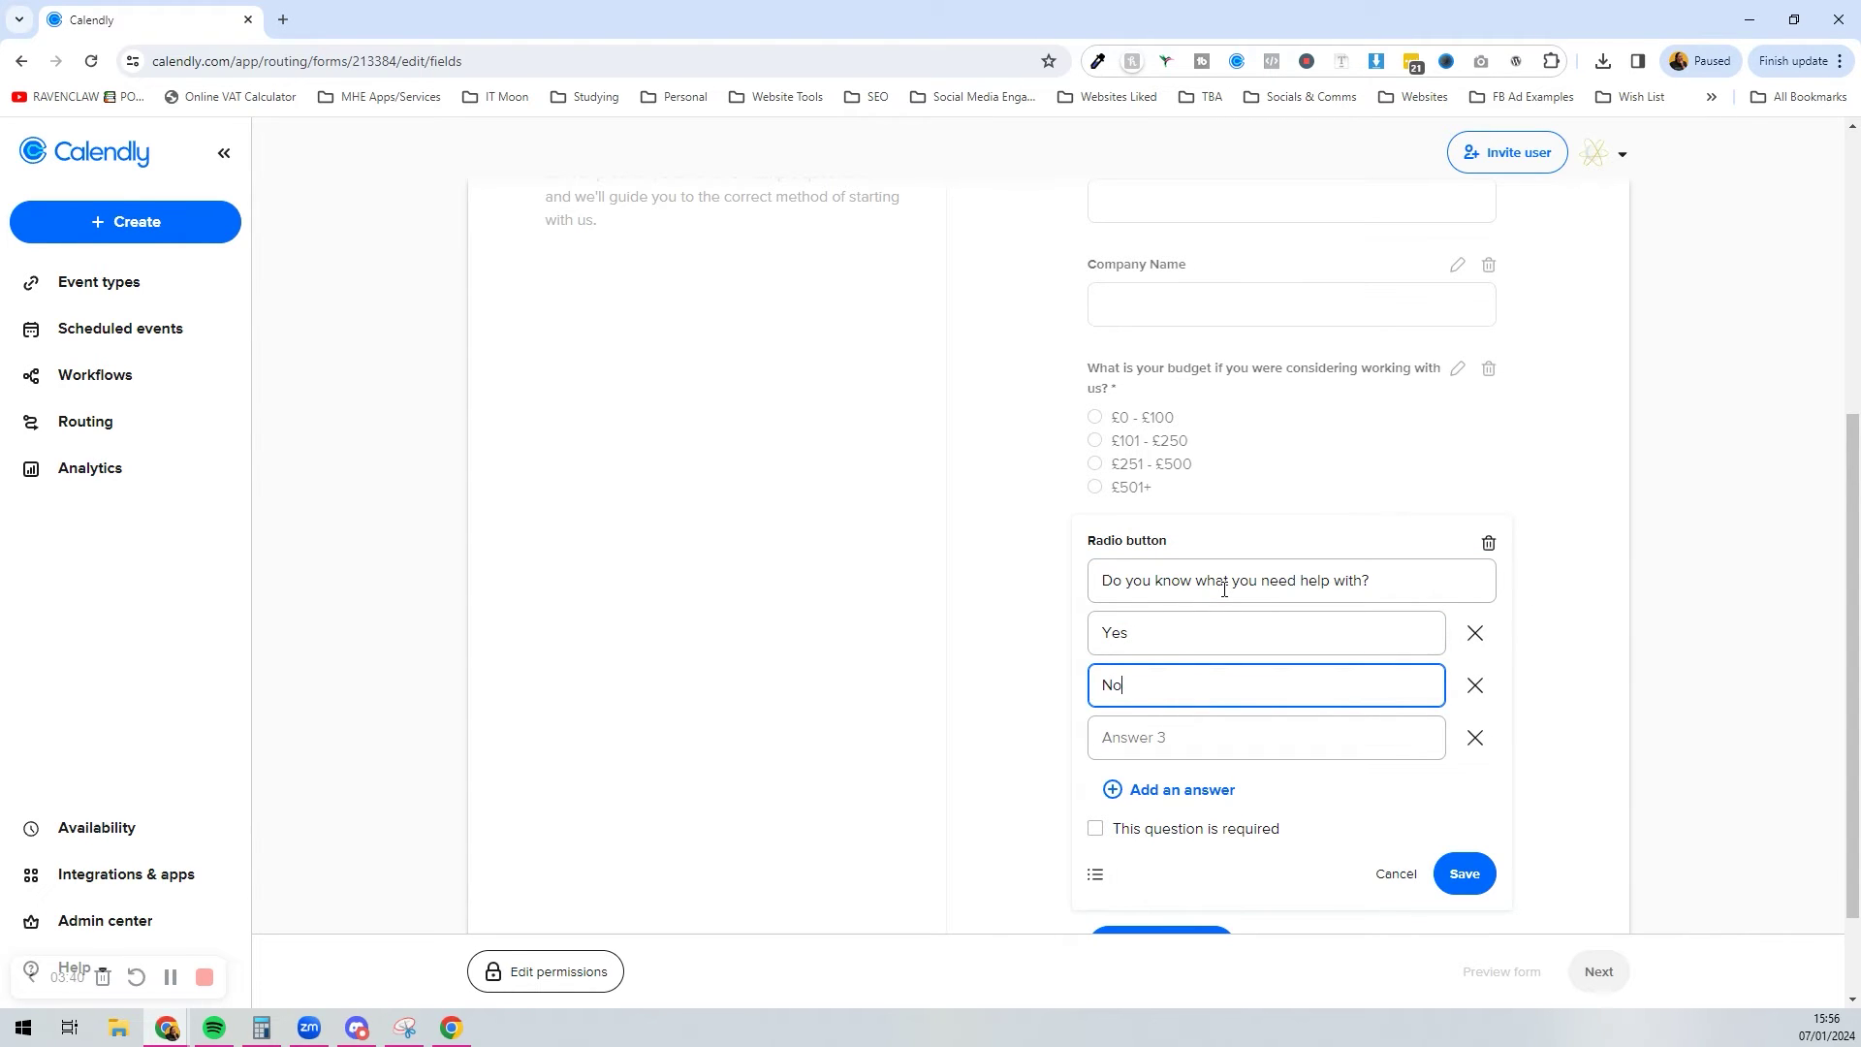
pyautogui.click(1442, 737)
pyautogui.click(1469, 739)
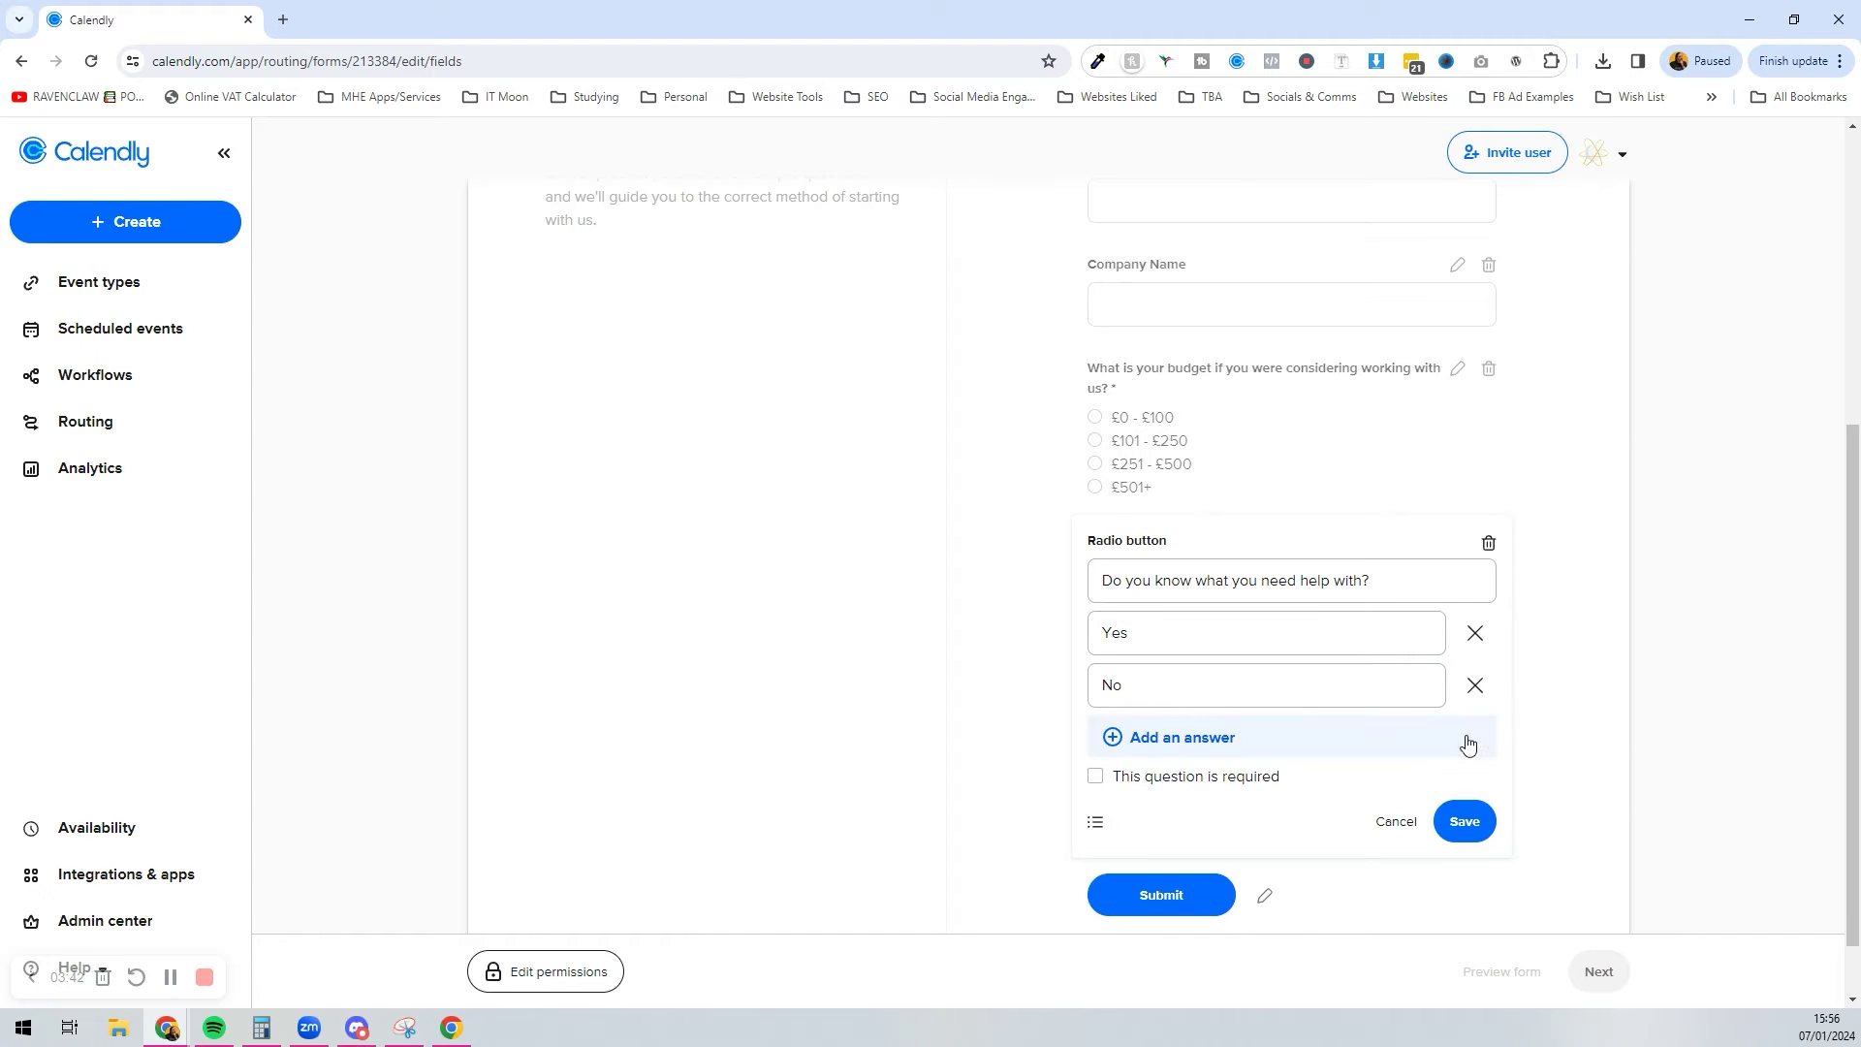
pyautogui.click(1468, 824)
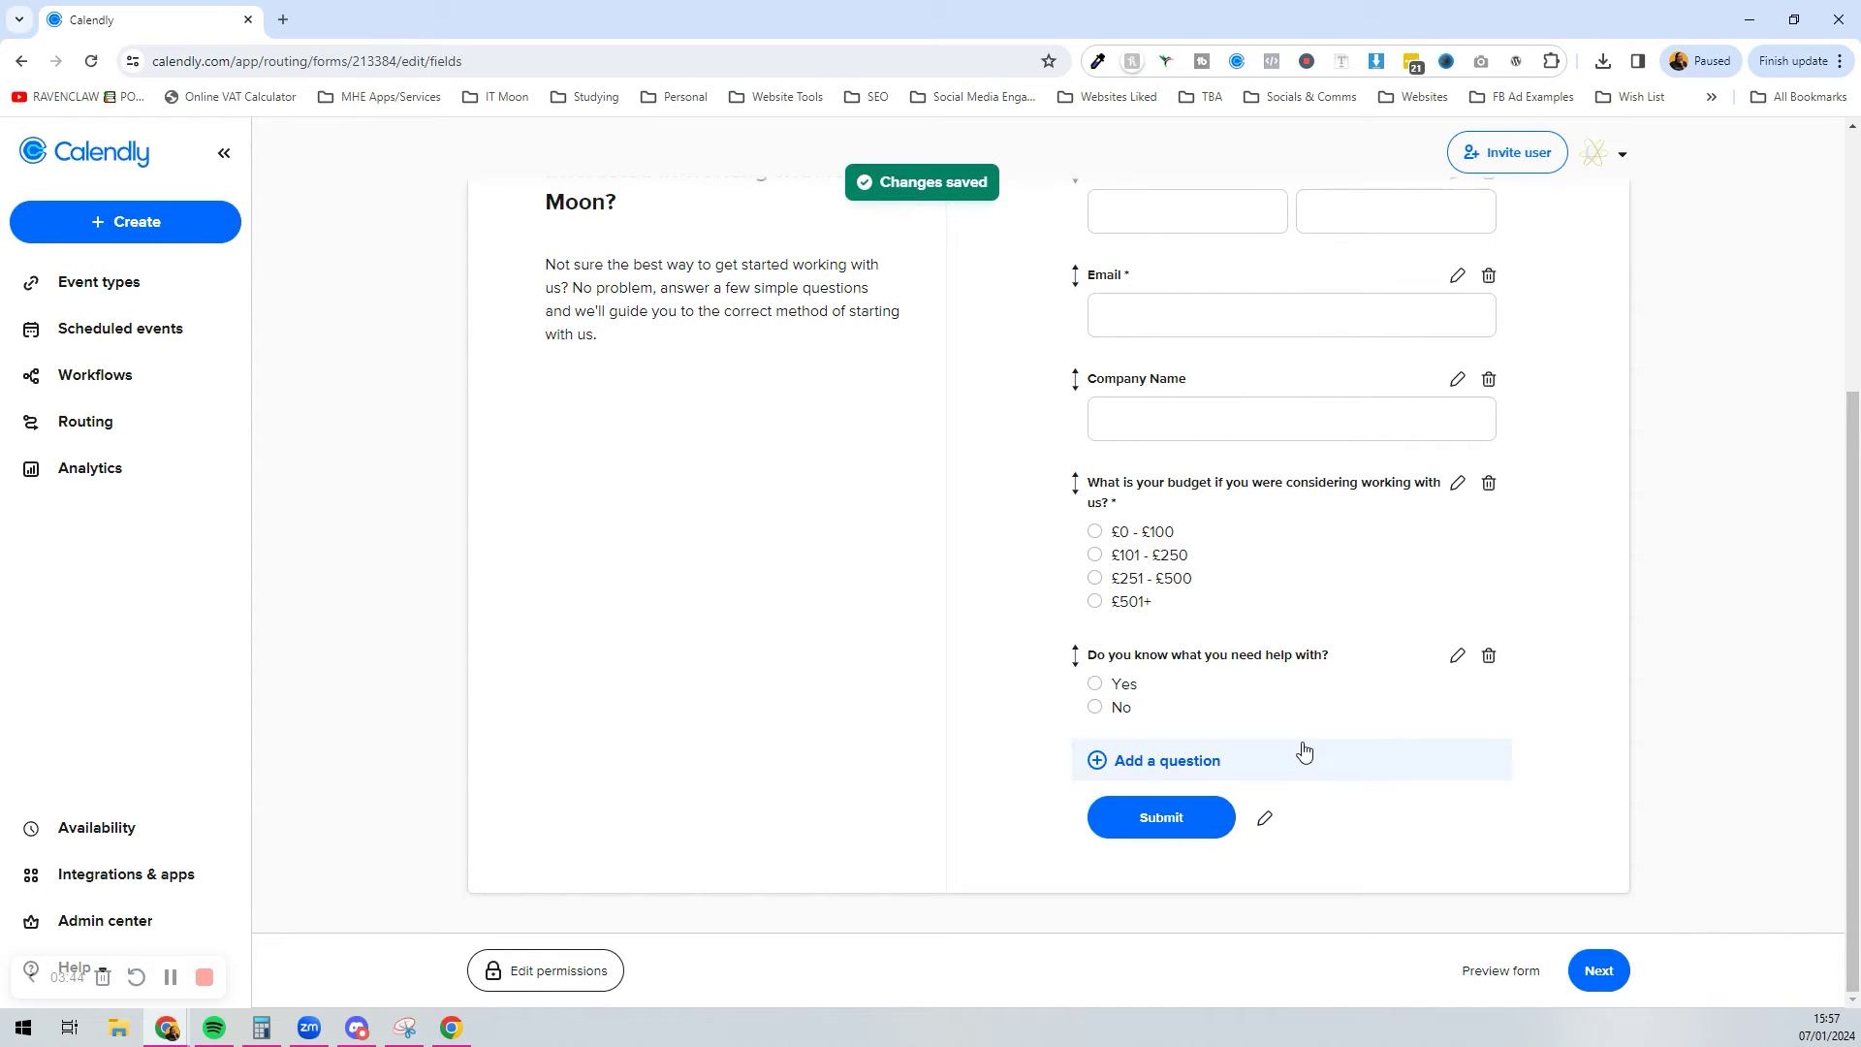
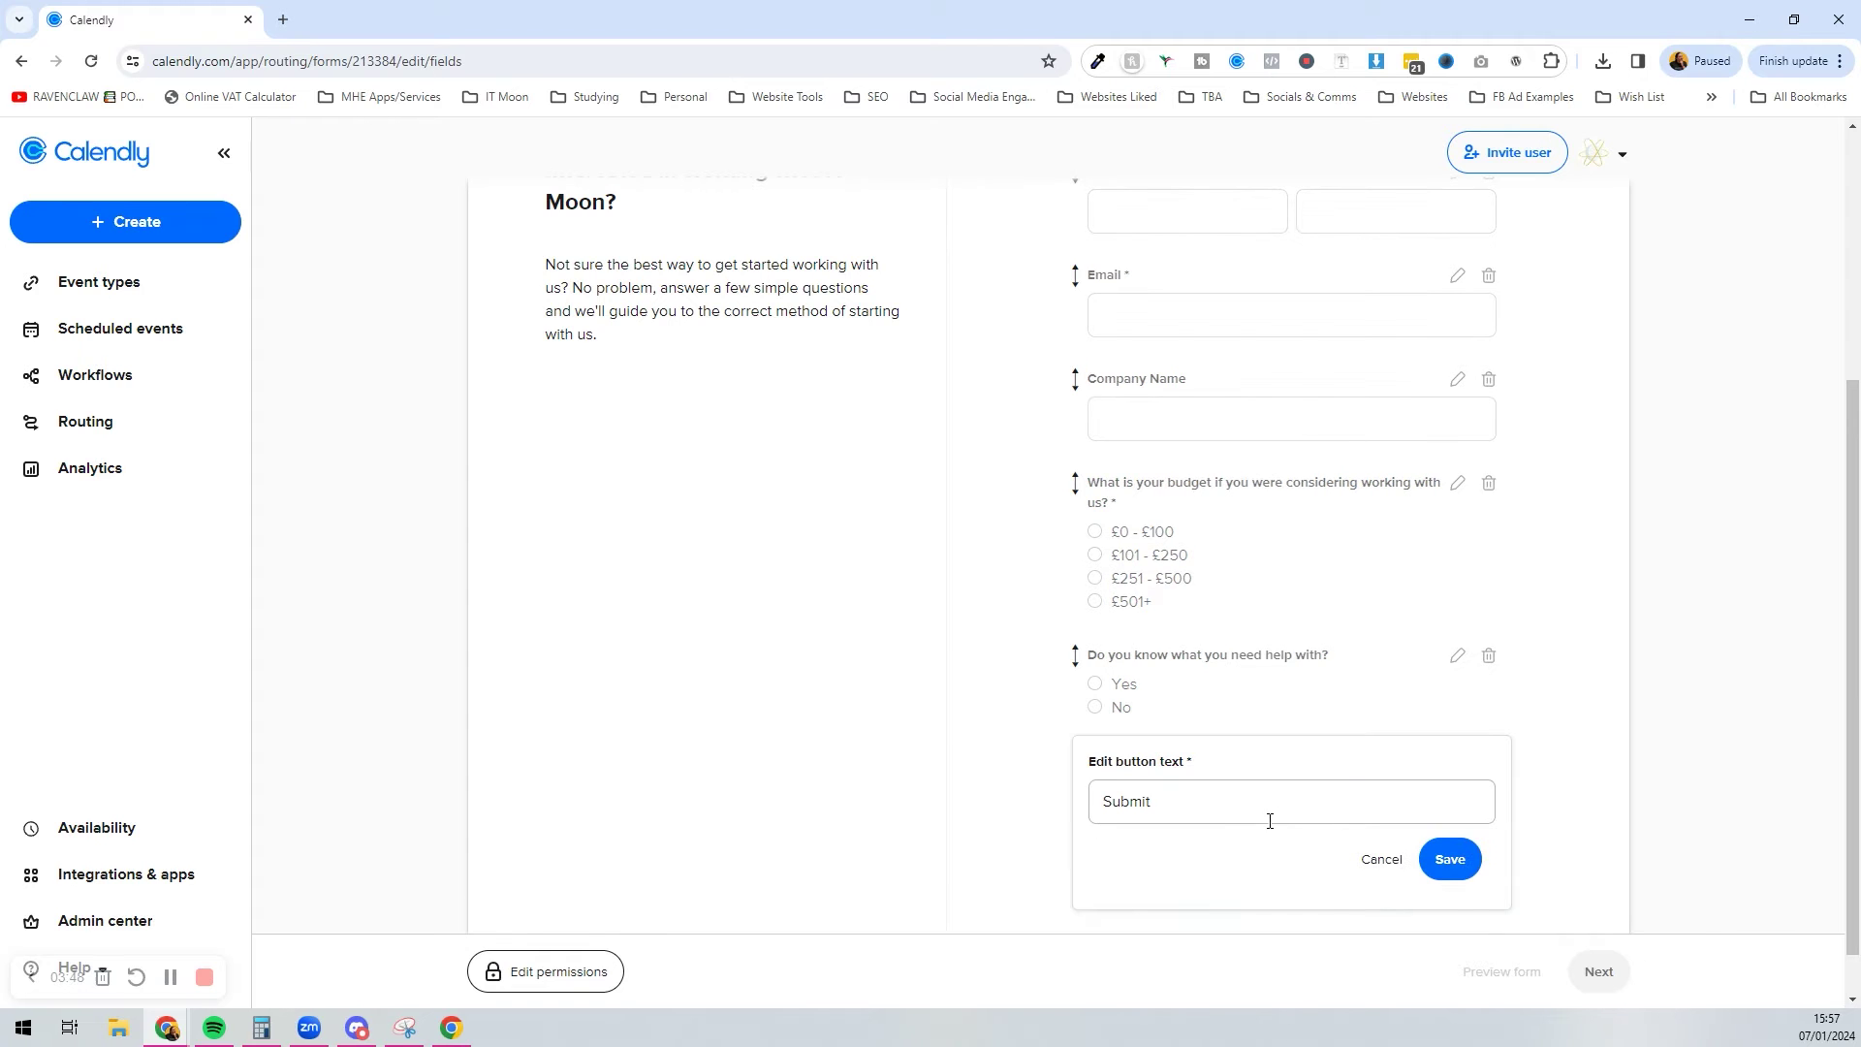
# Step: Change the form's final button label from Submit to Next, save, and go to the routing logic
pyautogui.doubleClick(1275, 812)
pyautogui.write('Next')
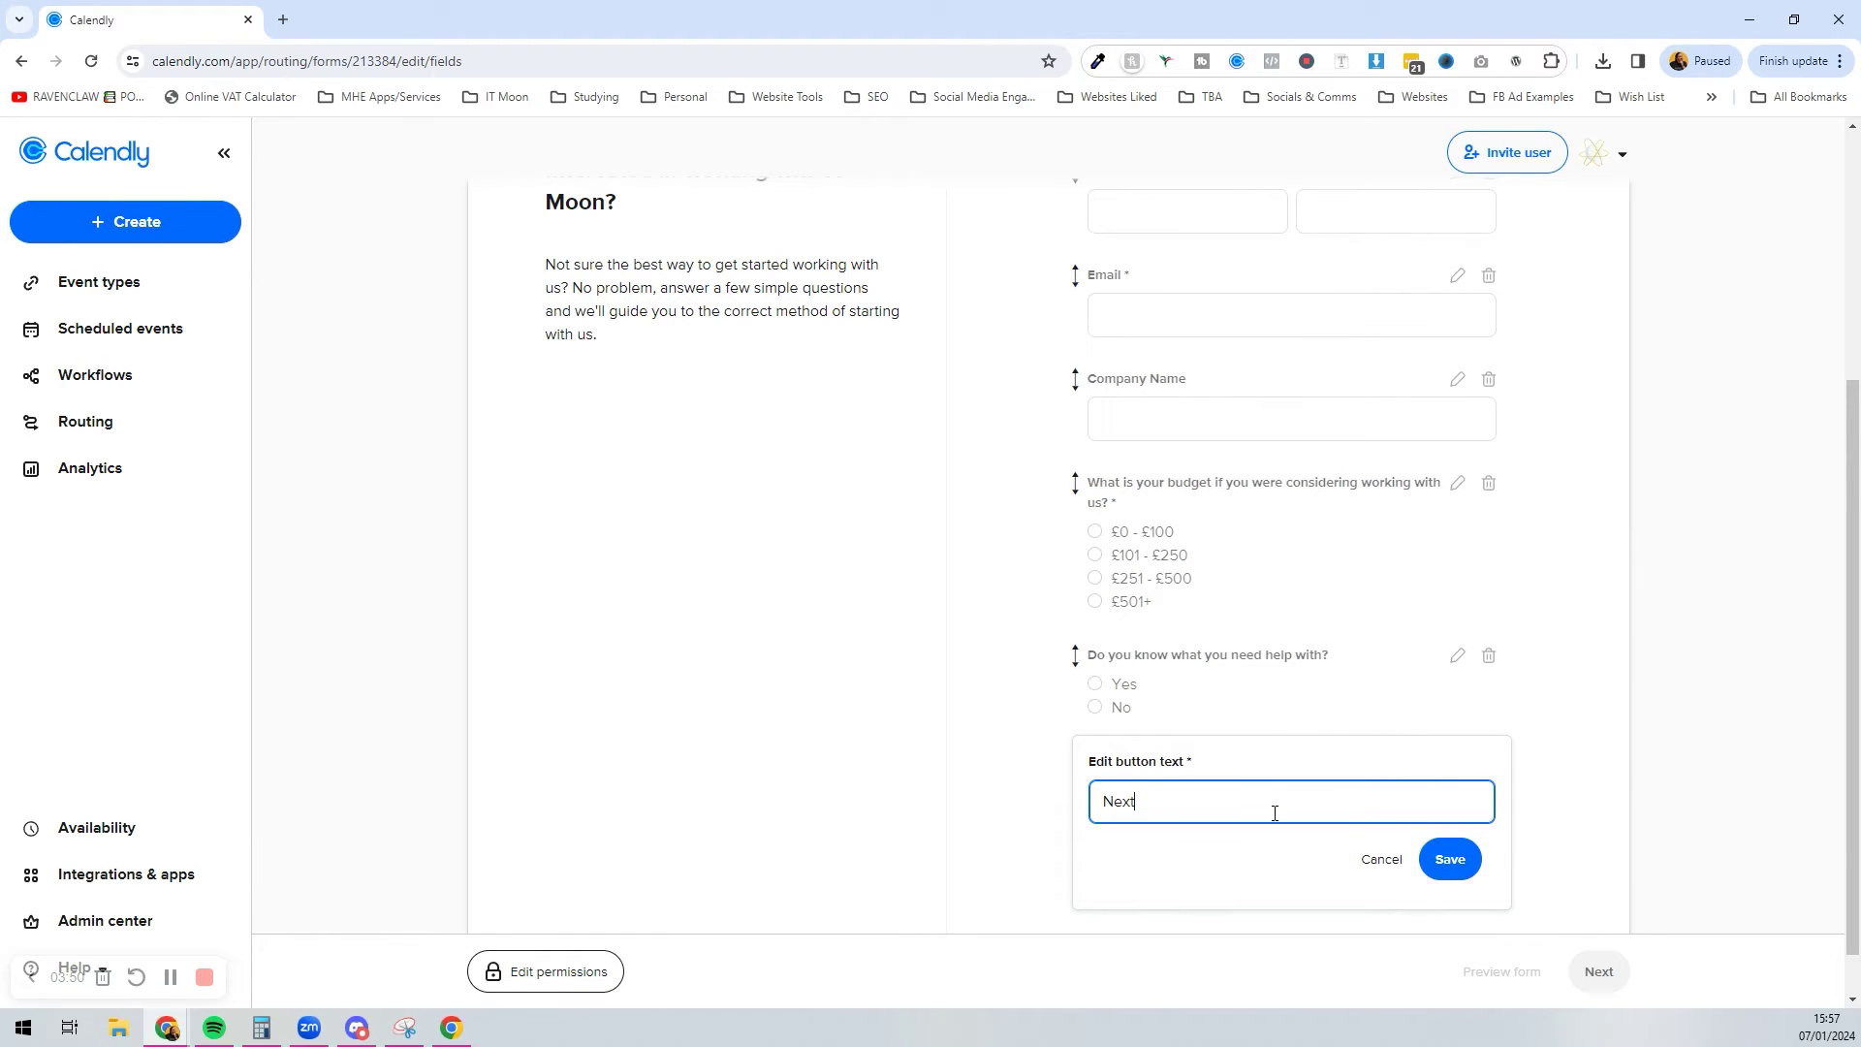
pyautogui.click(1450, 859)
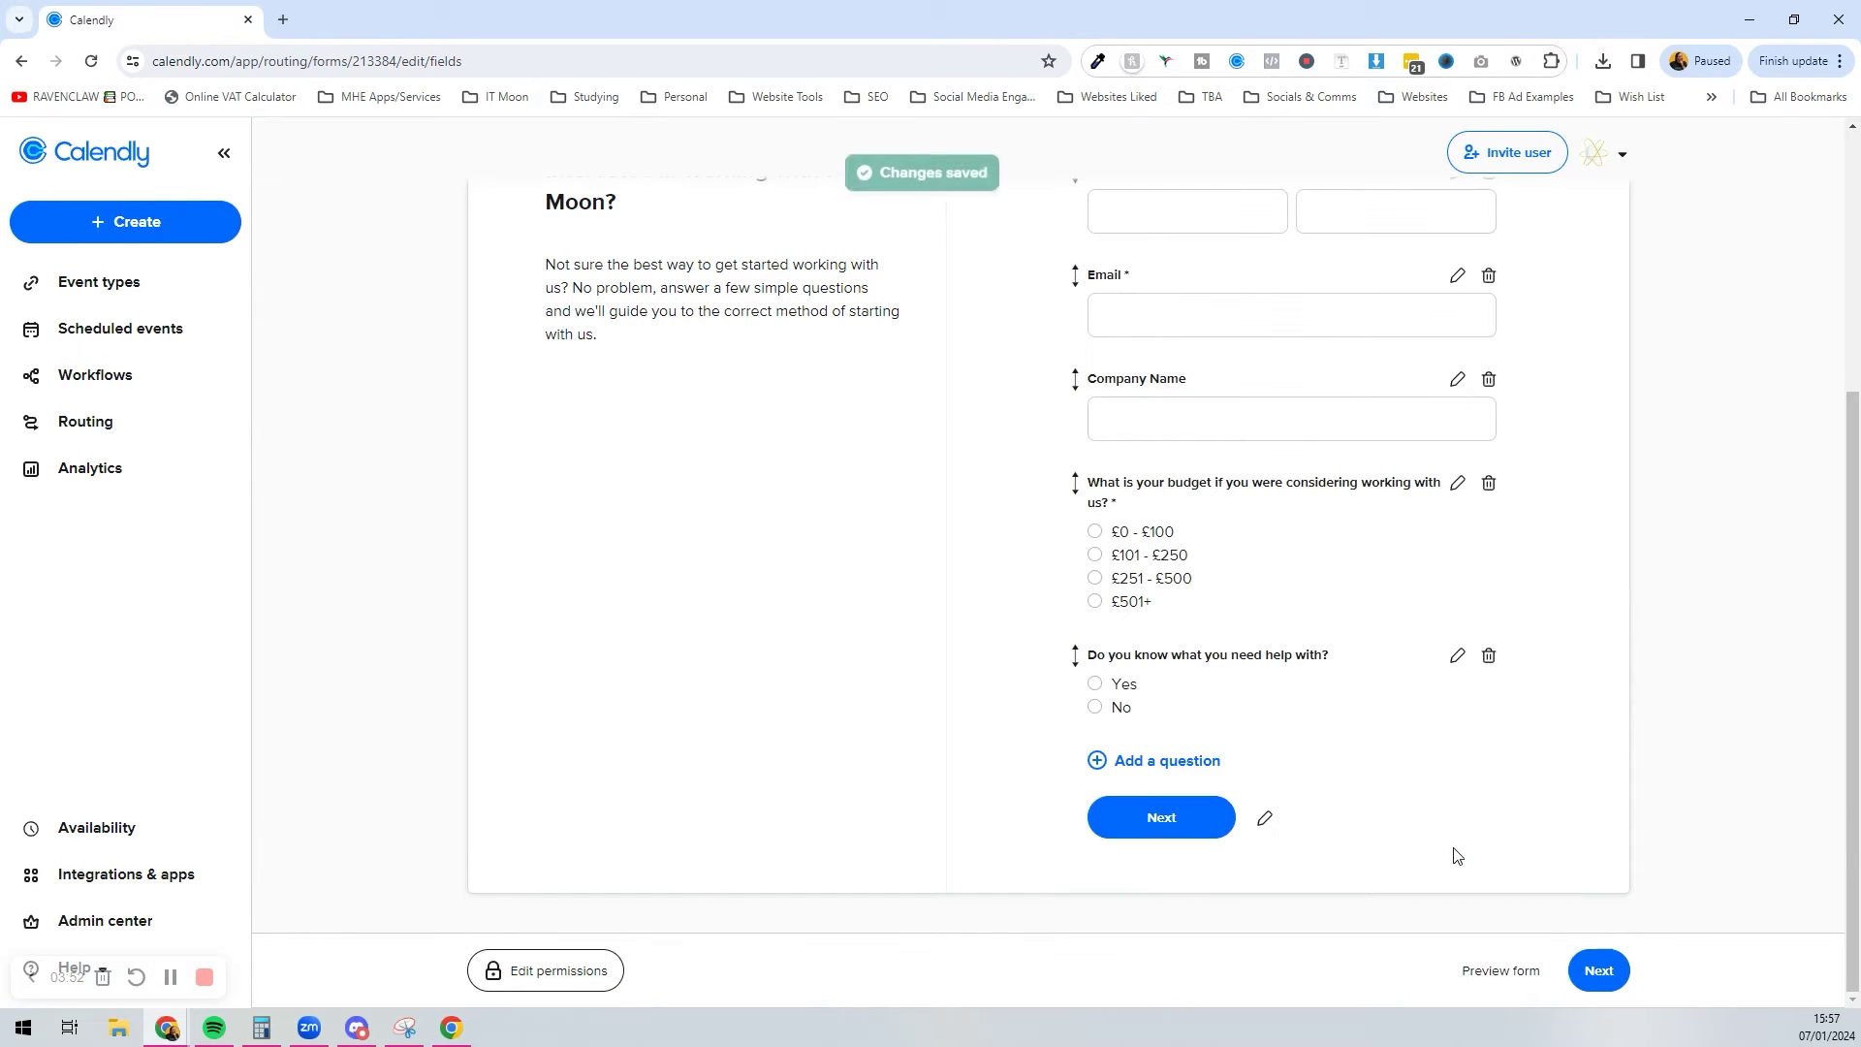
pyautogui.click(1595, 972)
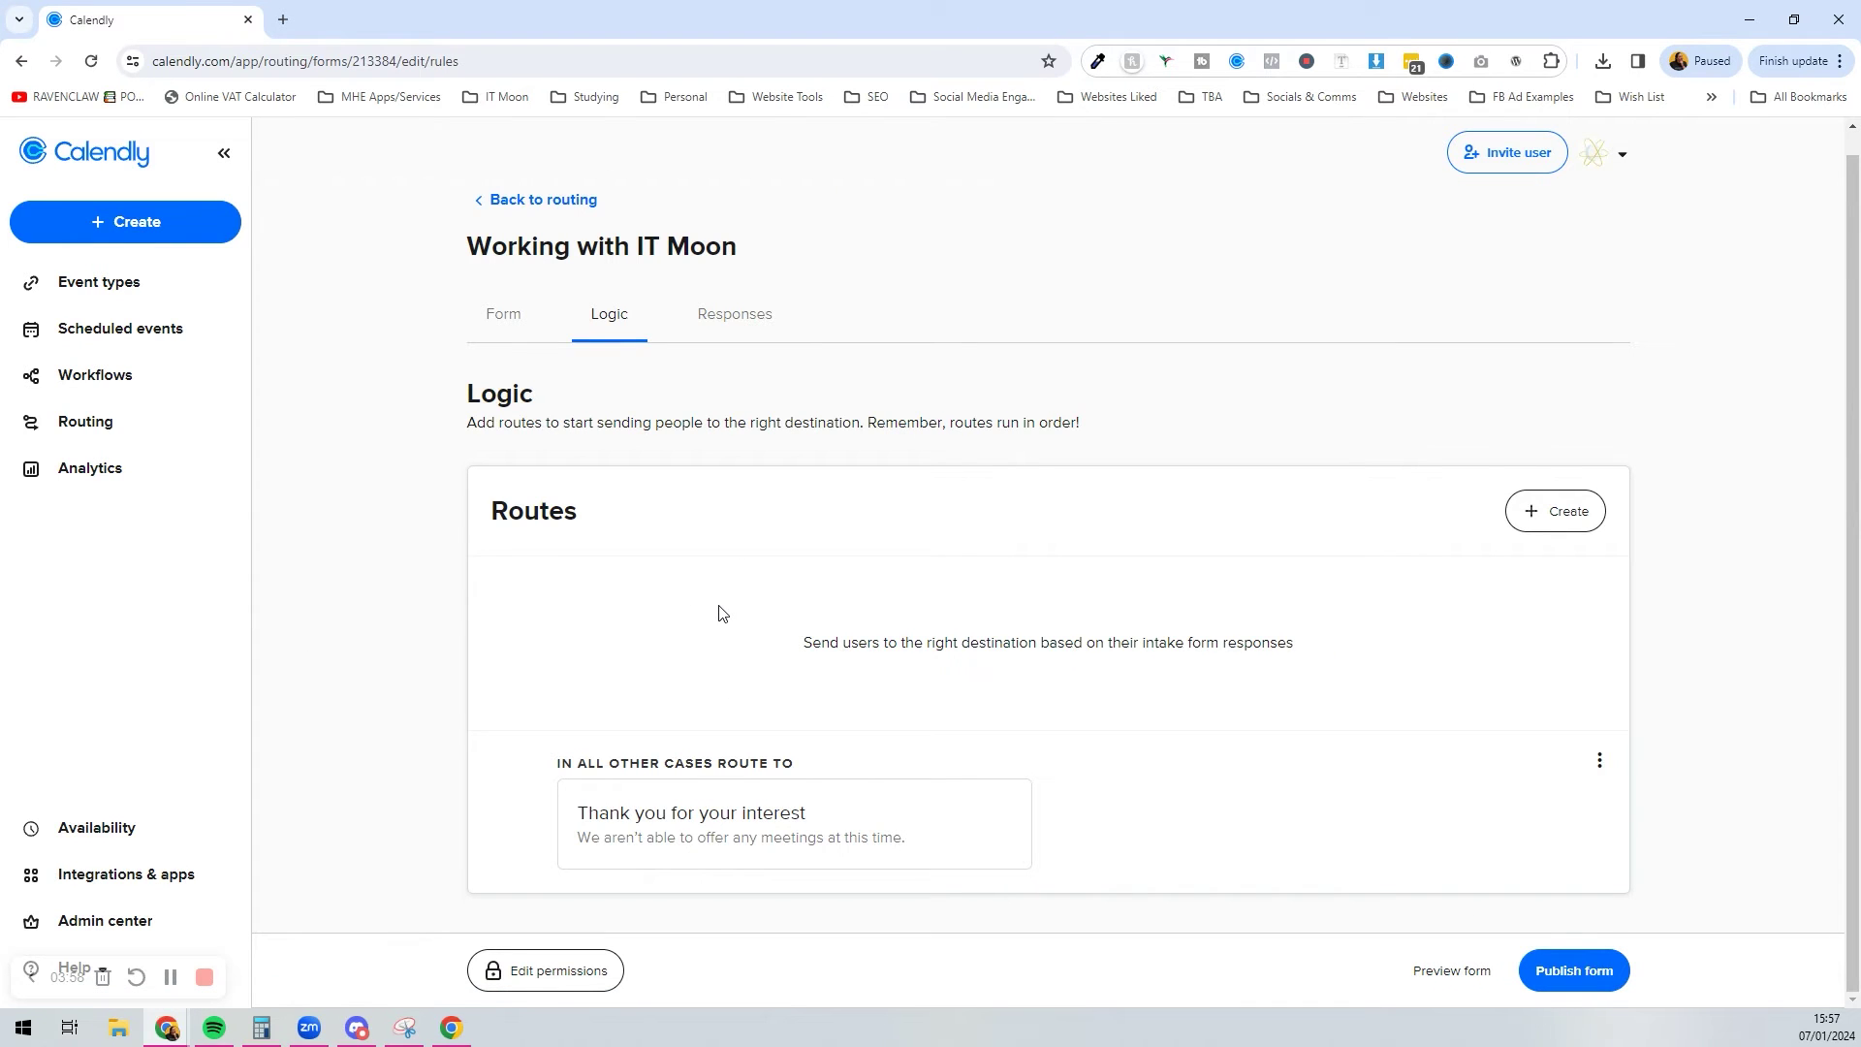
# Step: Create a form-answer route with the condition 'Do you know what you need help with?' is No
pyautogui.click(1532, 530)
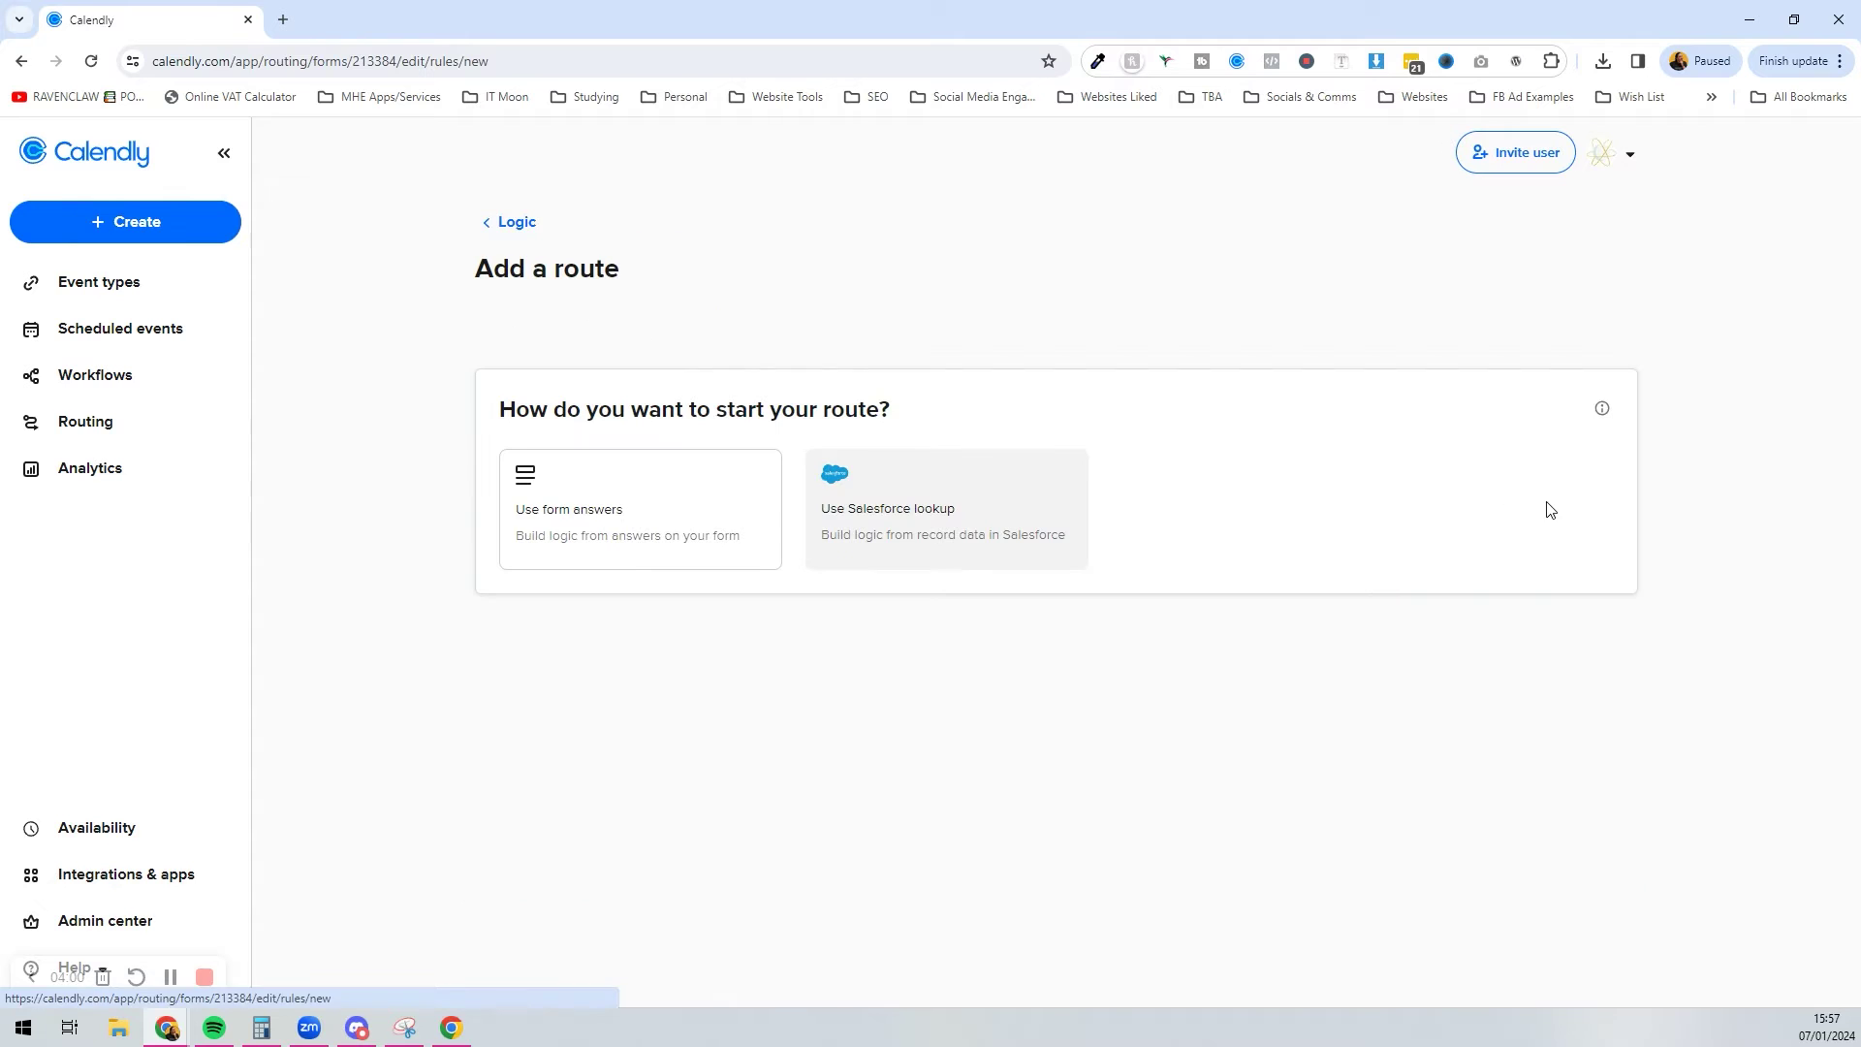
pyautogui.click(637, 553)
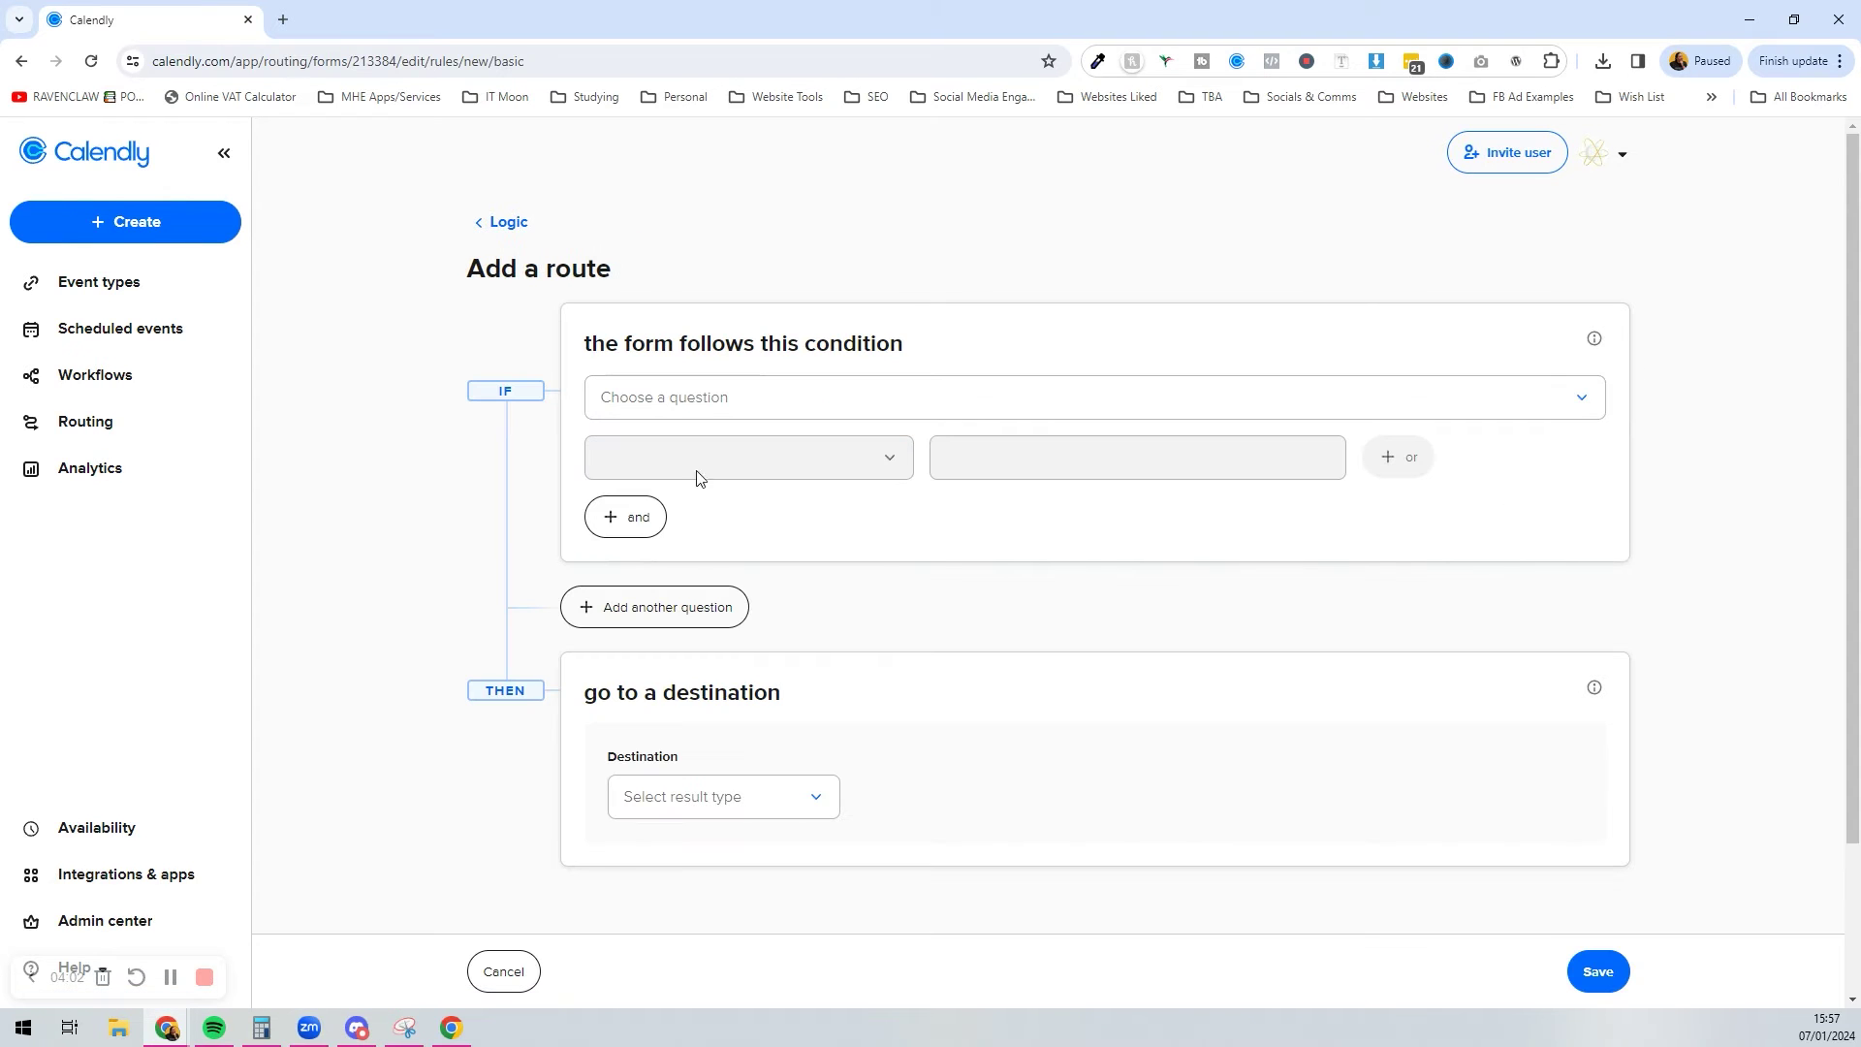
pyautogui.click(750, 392)
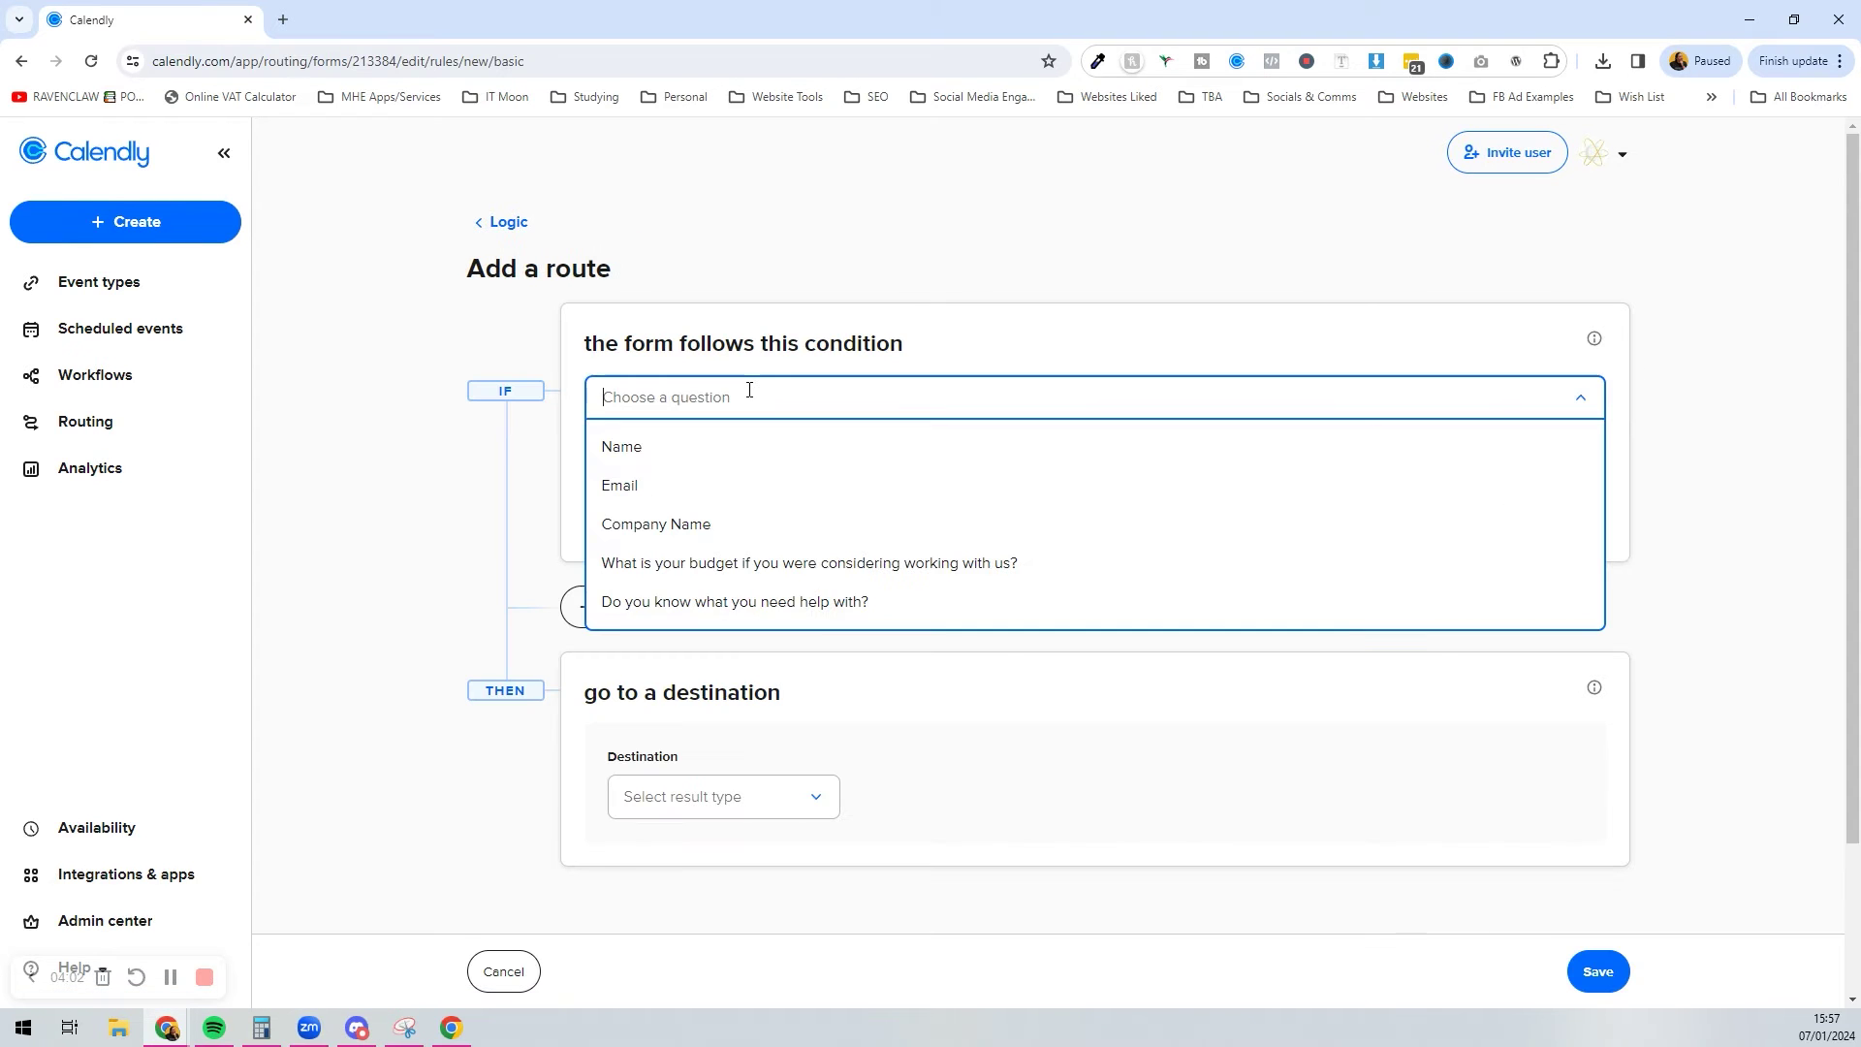
pyautogui.click(678, 618)
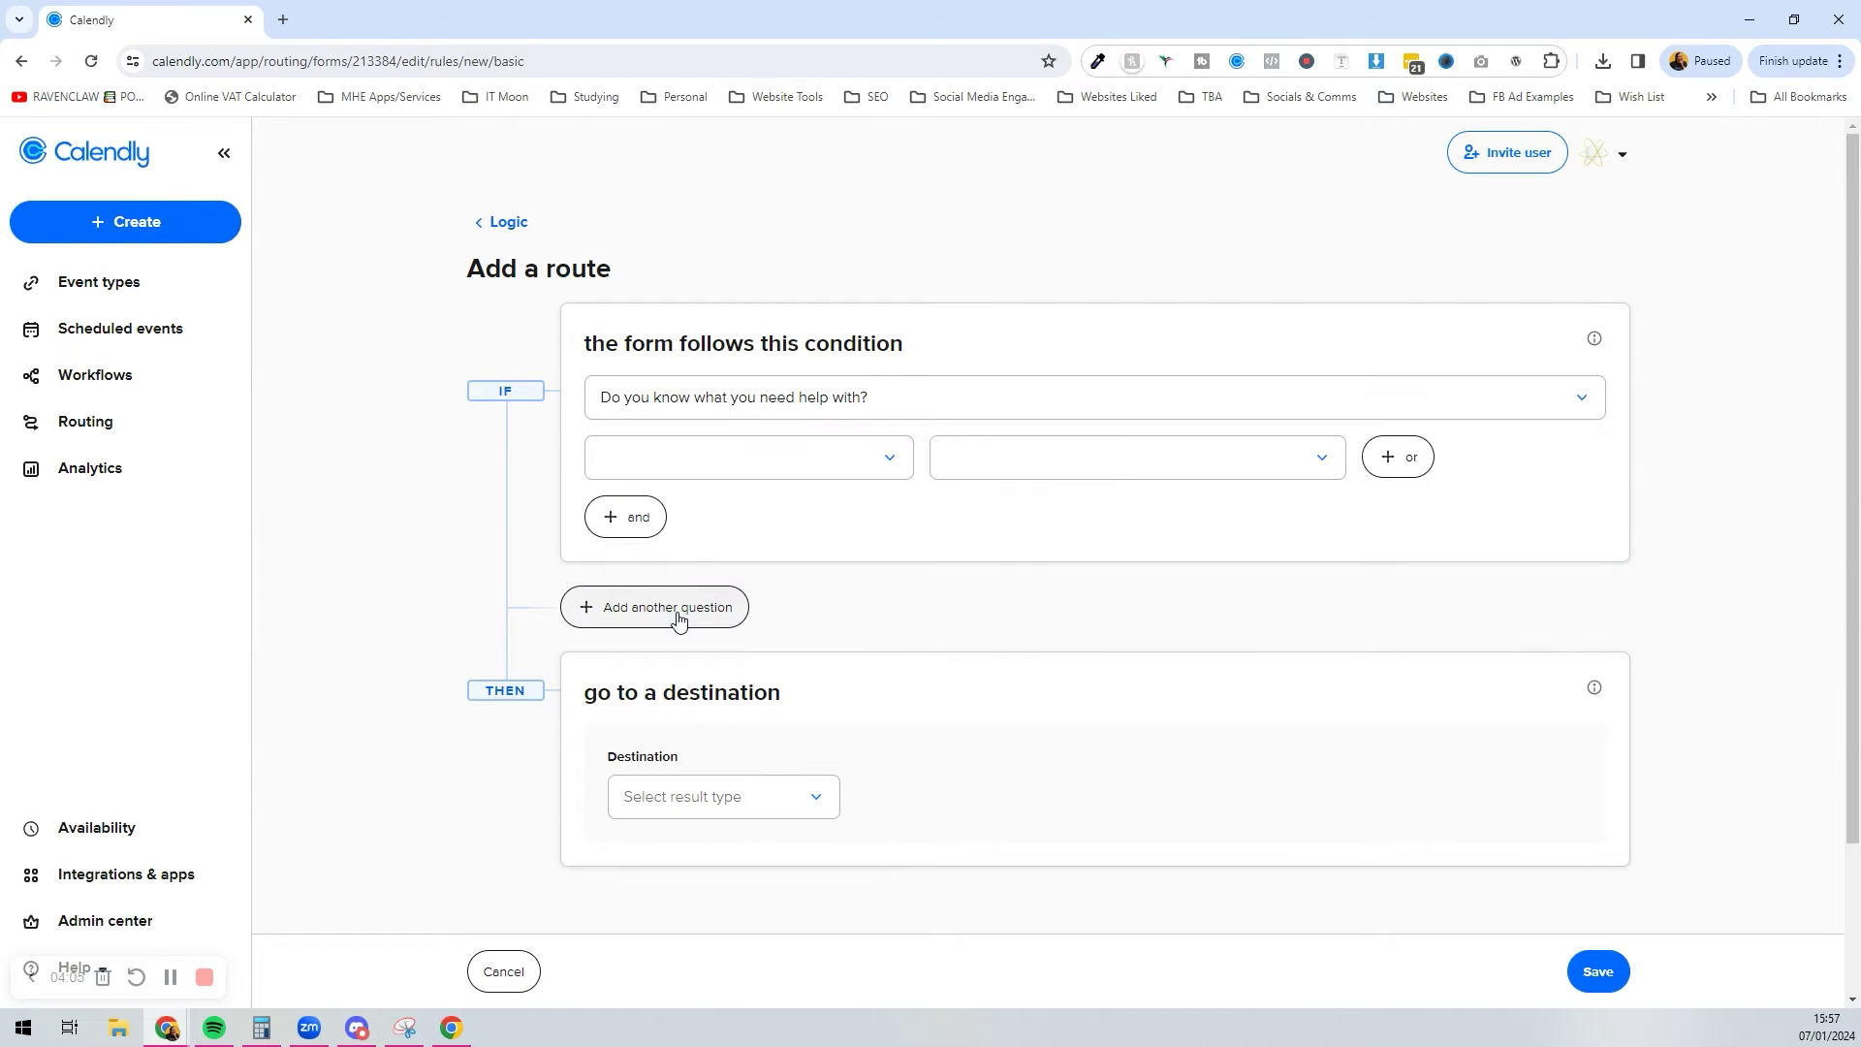
pyautogui.click(781, 471)
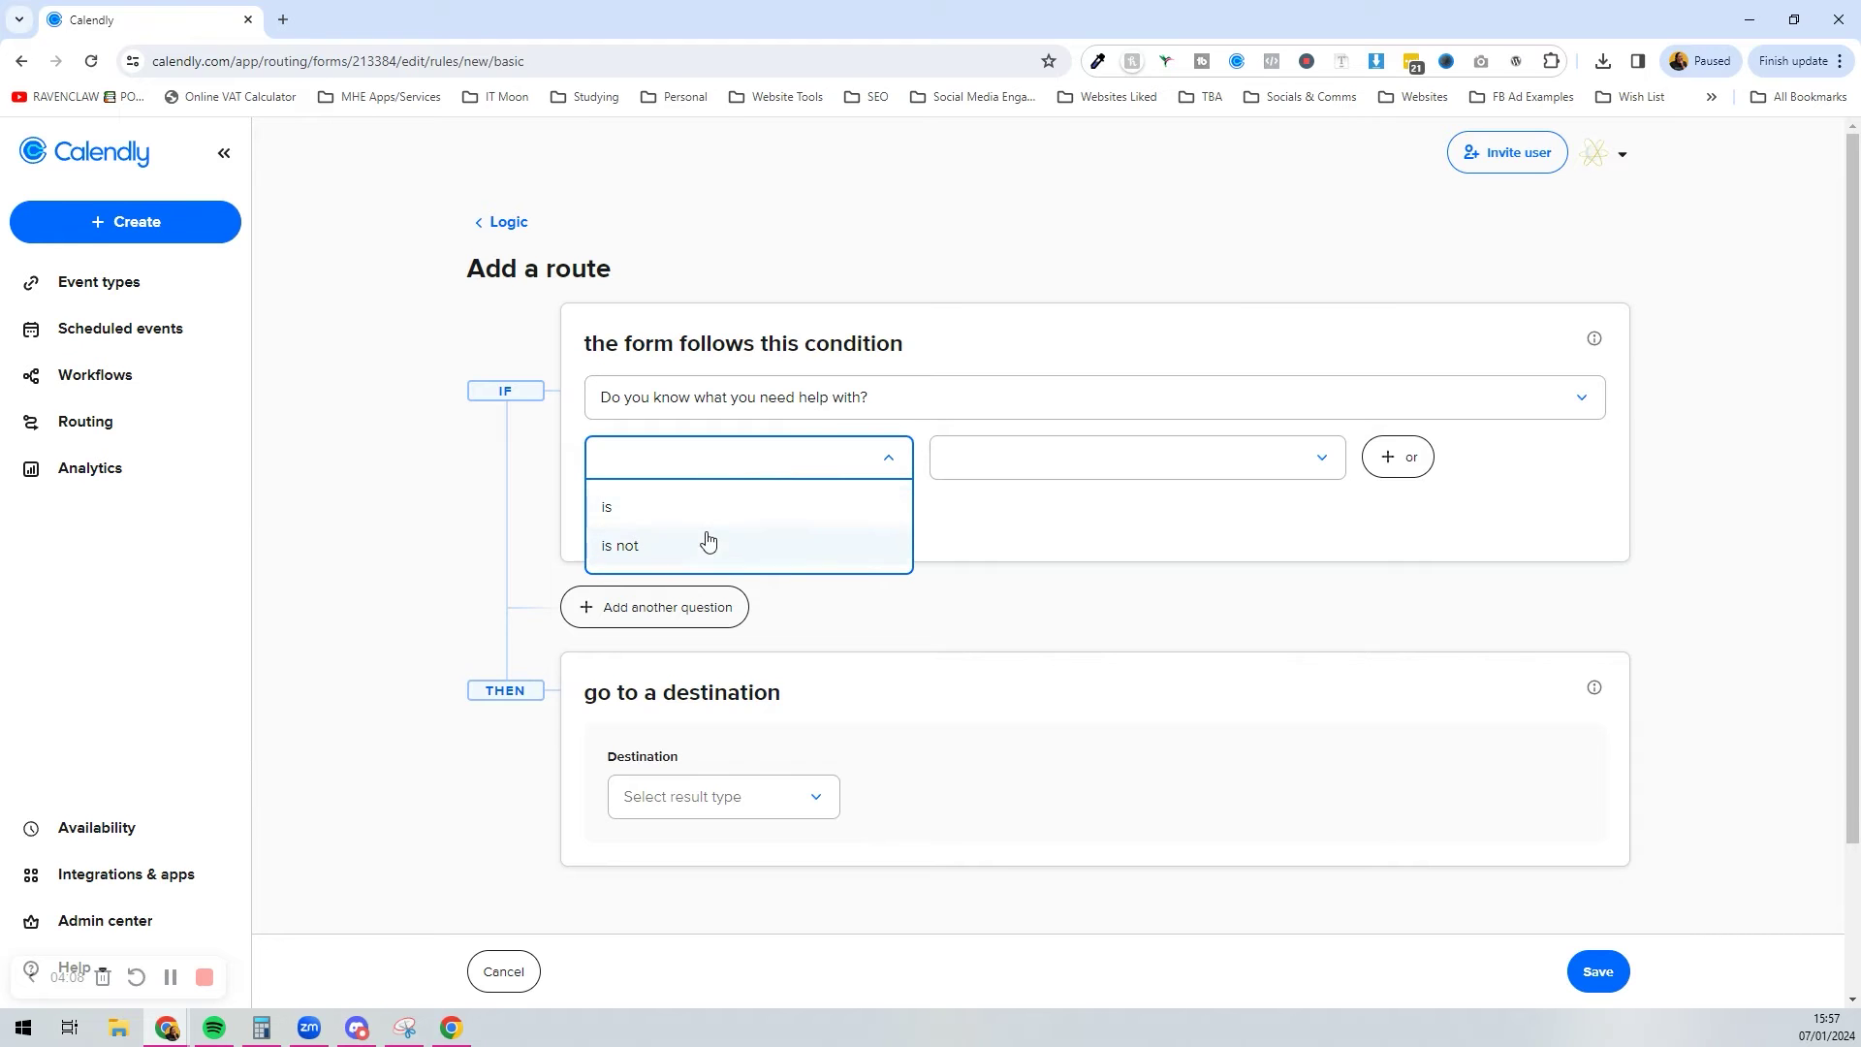
pyautogui.click(706, 509)
pyautogui.click(998, 459)
pyautogui.click(1014, 544)
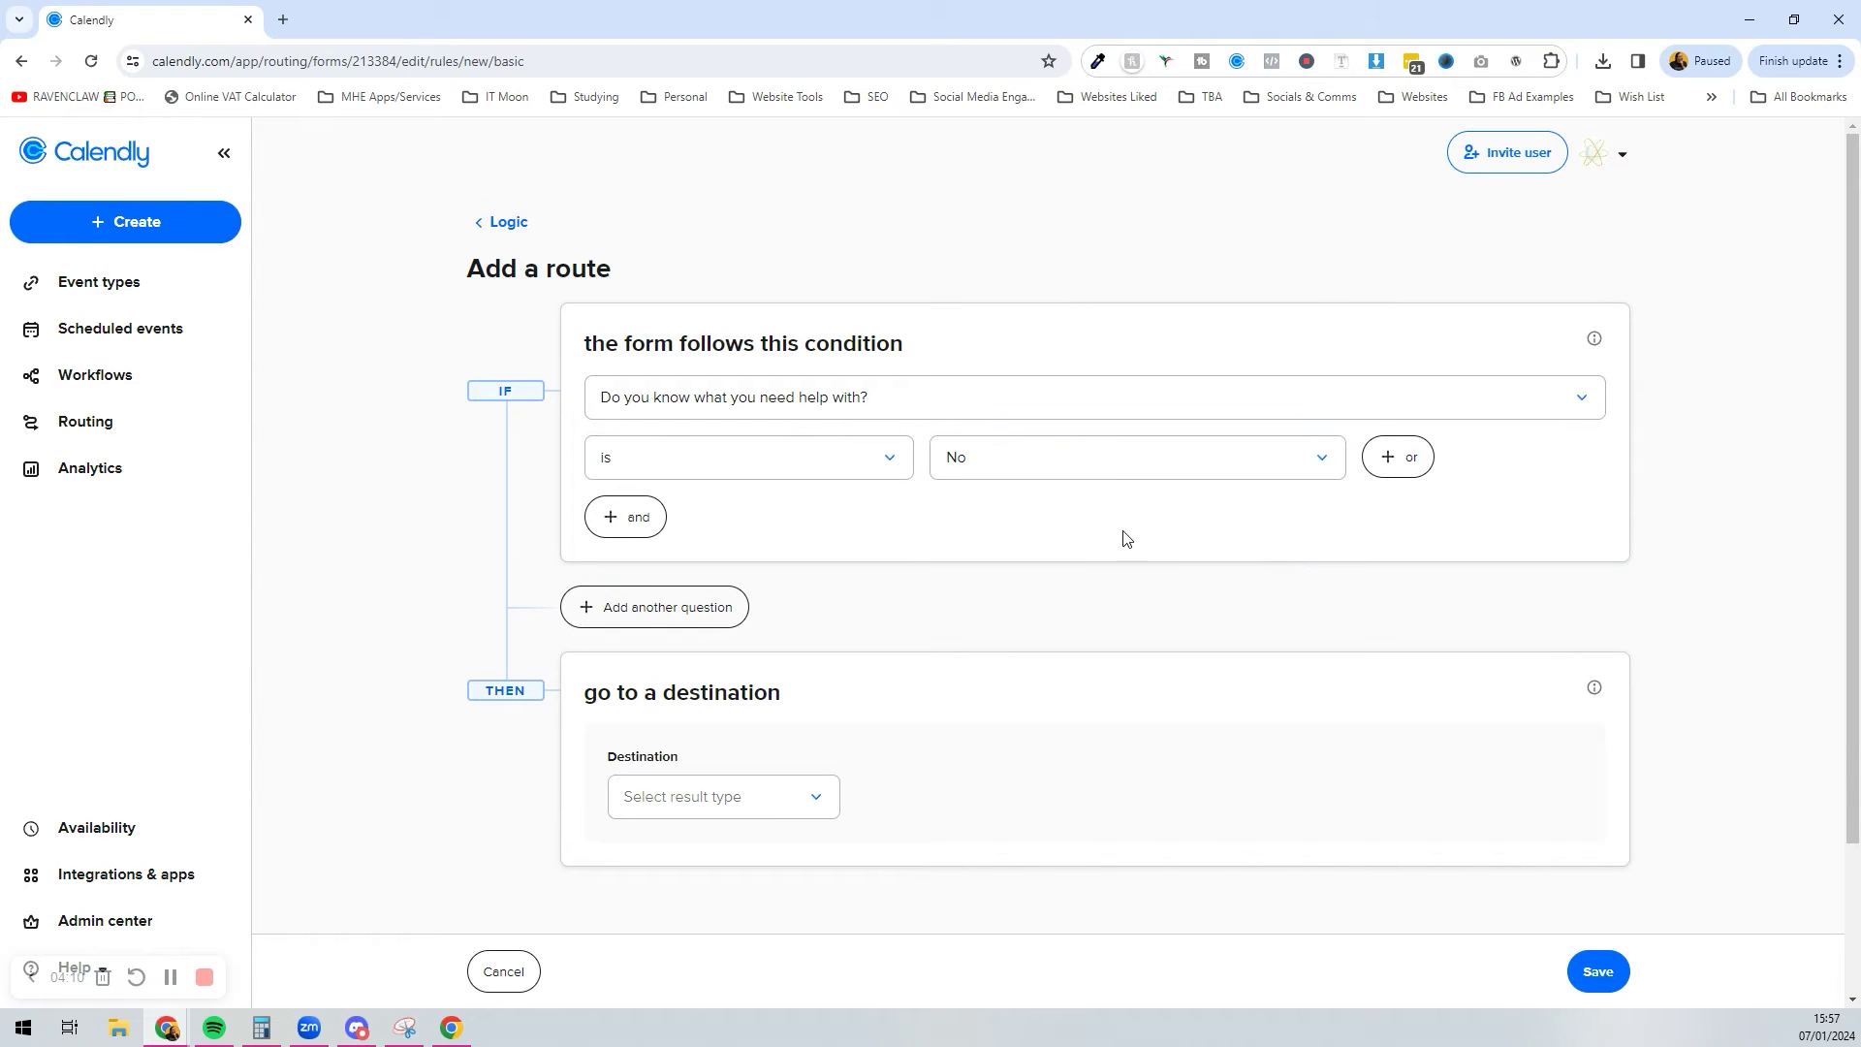
pyautogui.scroll(-2, 713, 608)
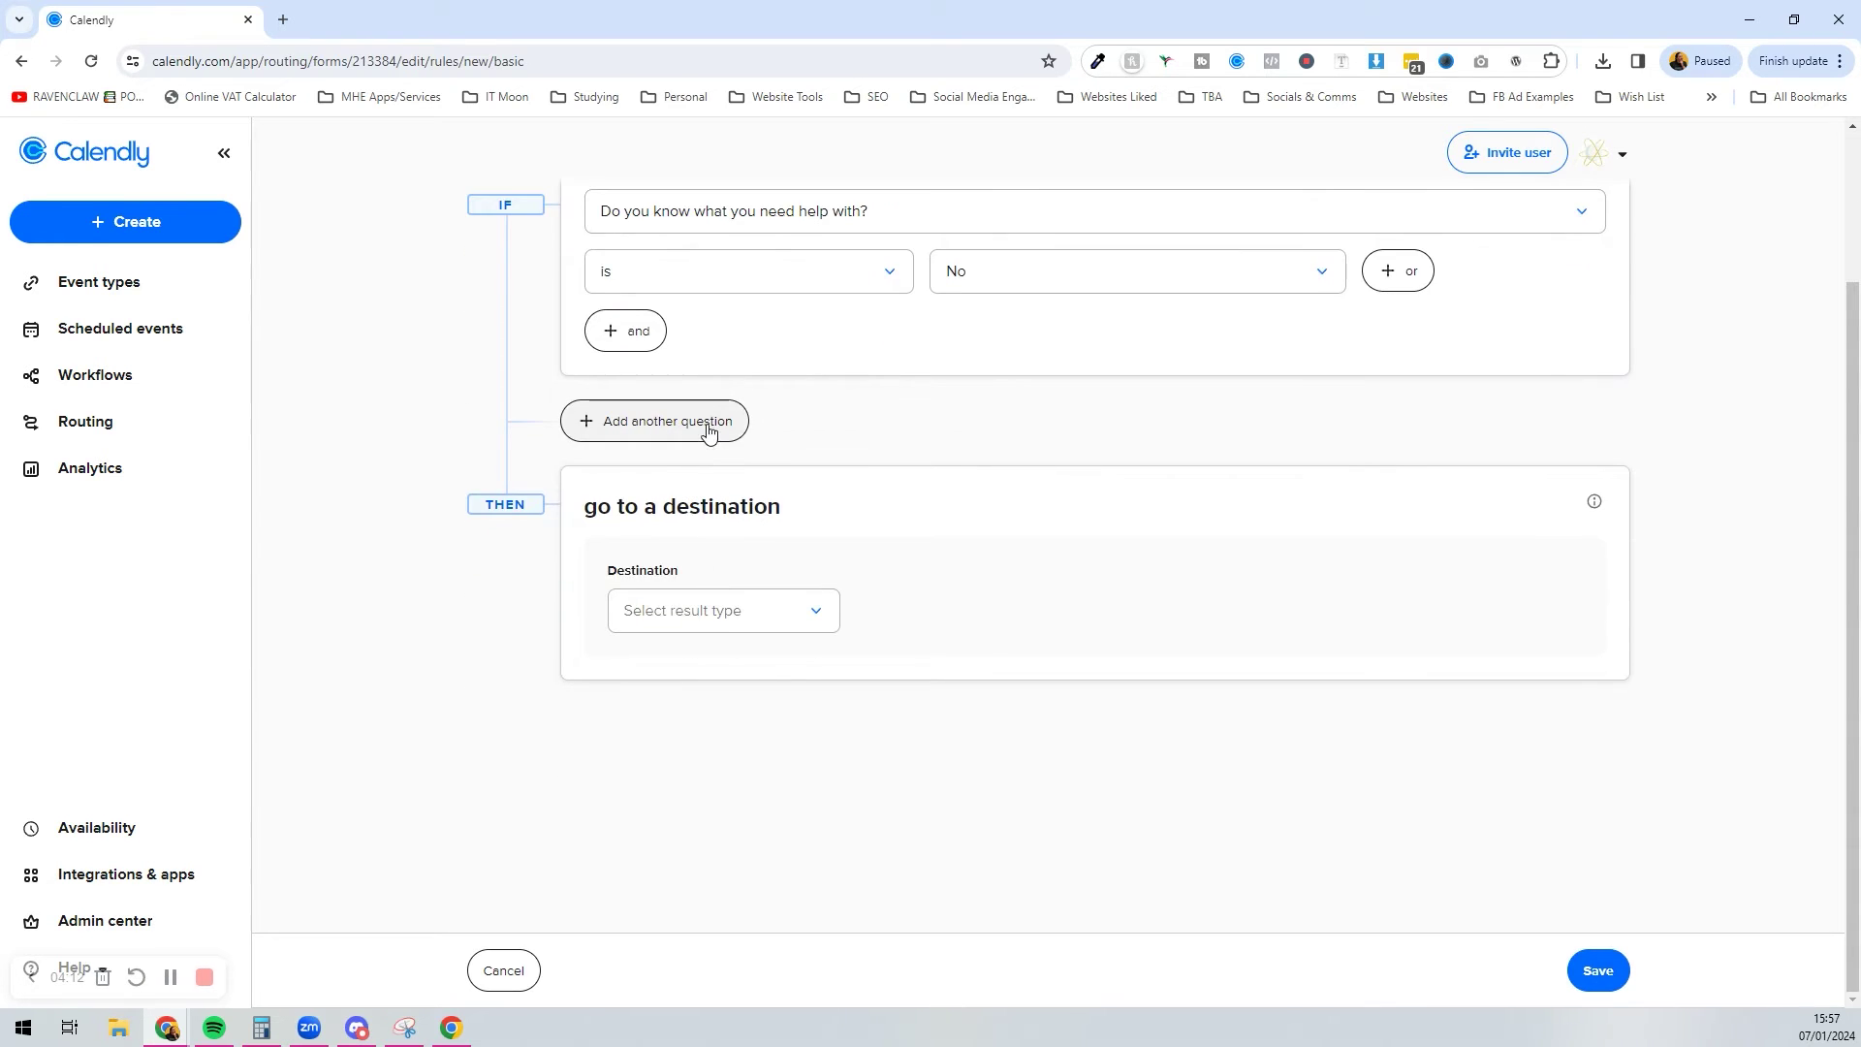
pyautogui.scroll(2, 713, 429)
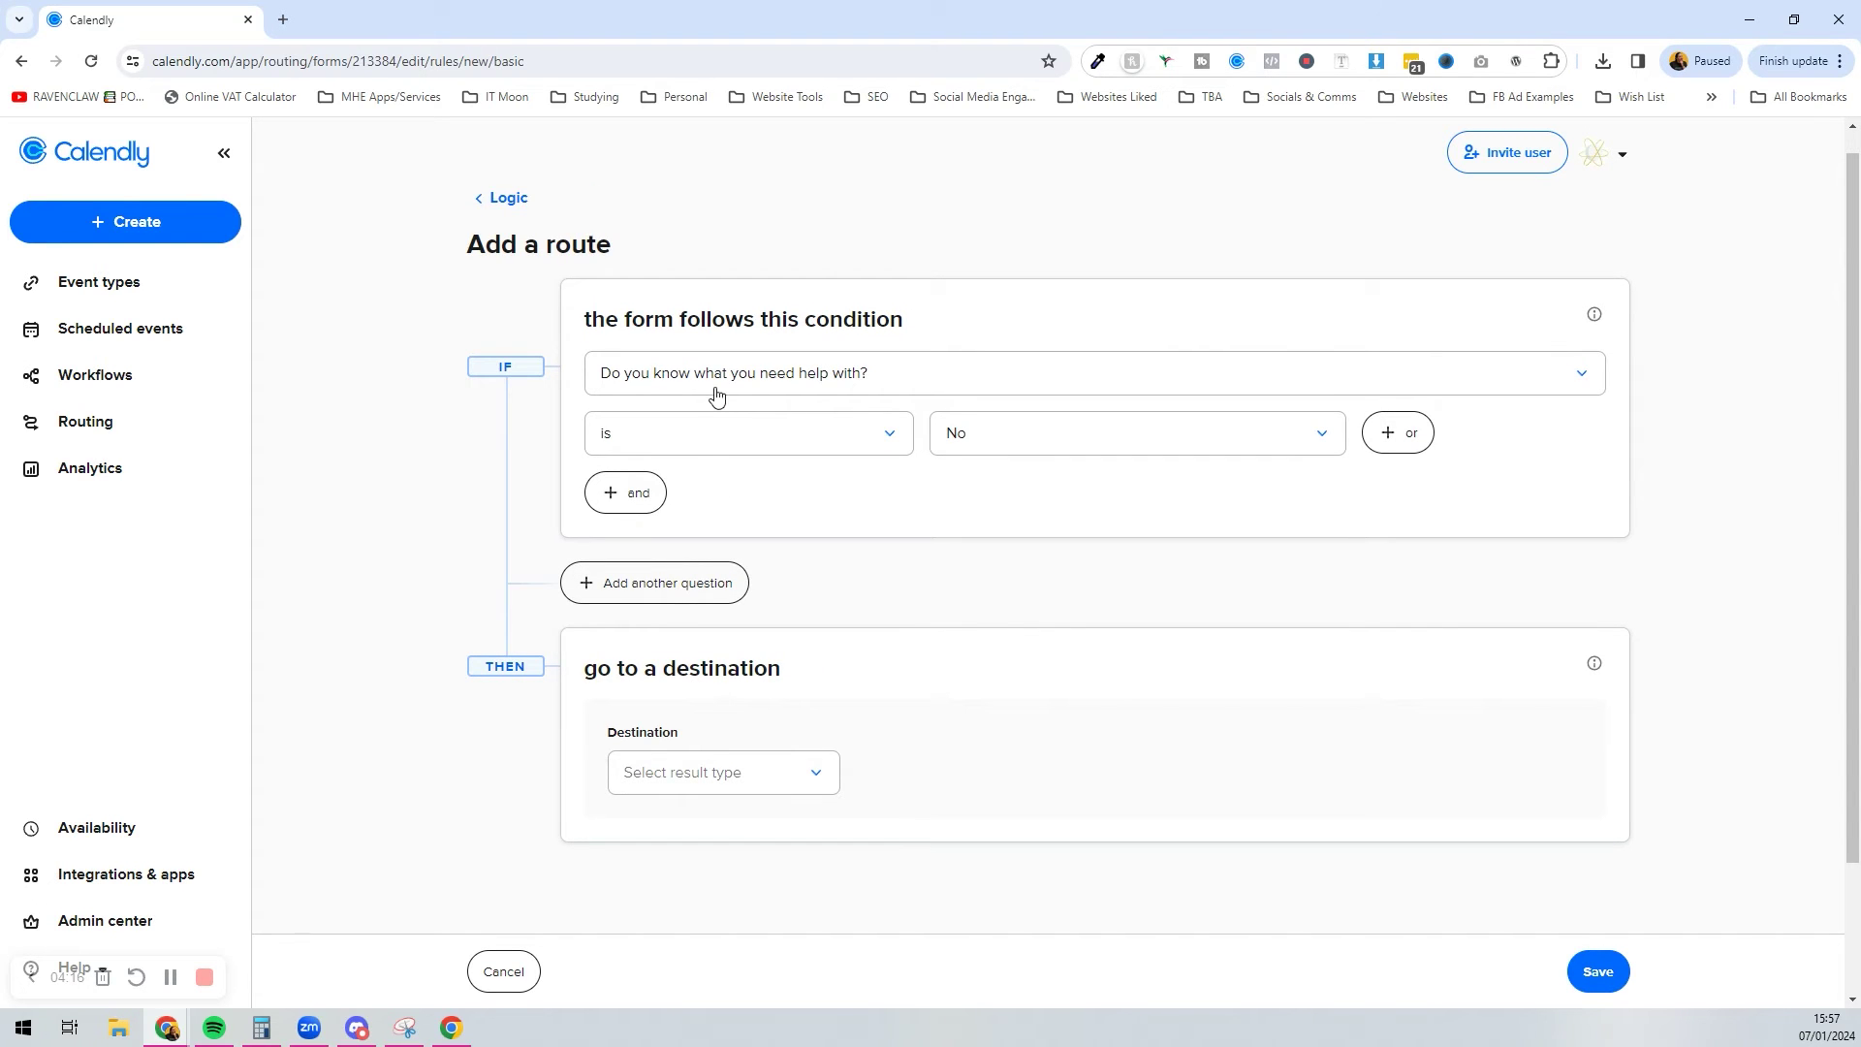
# Step: Add an OR IF condition, leave it unset, then delete it
pyautogui.click(721, 593)
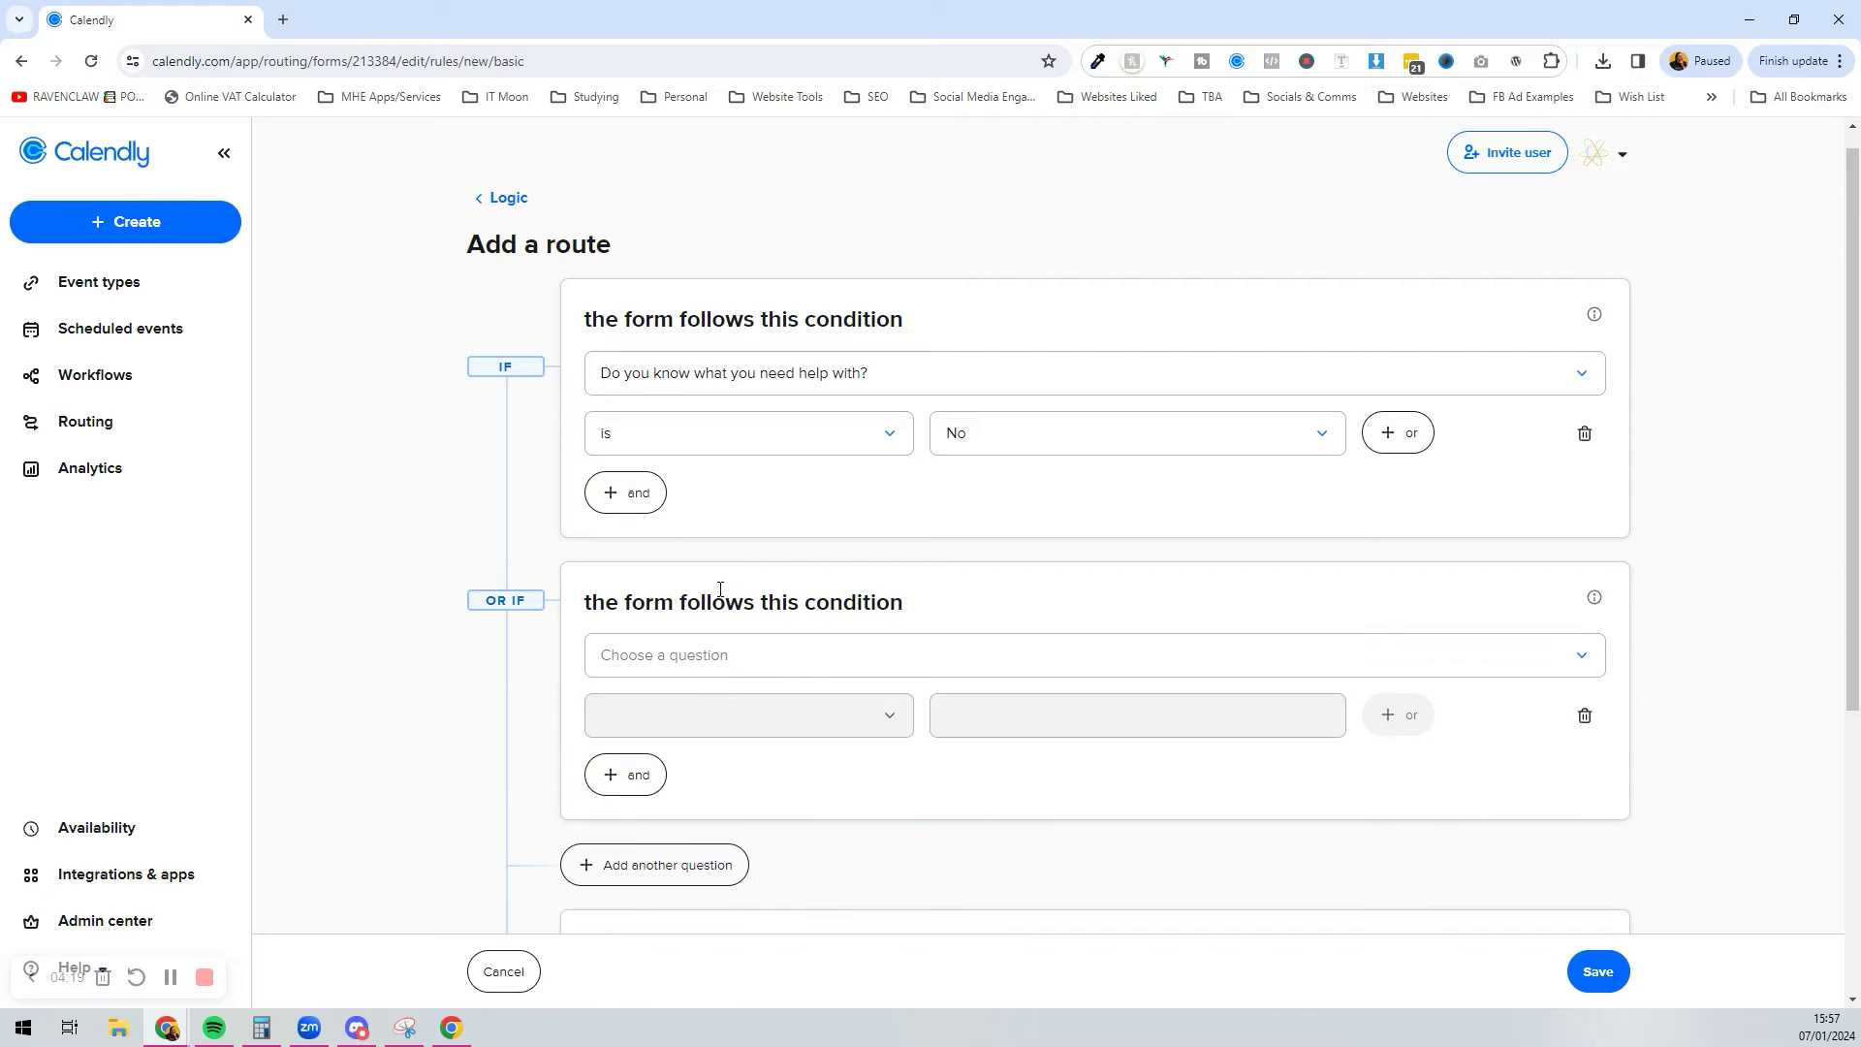
pyautogui.click(716, 667)
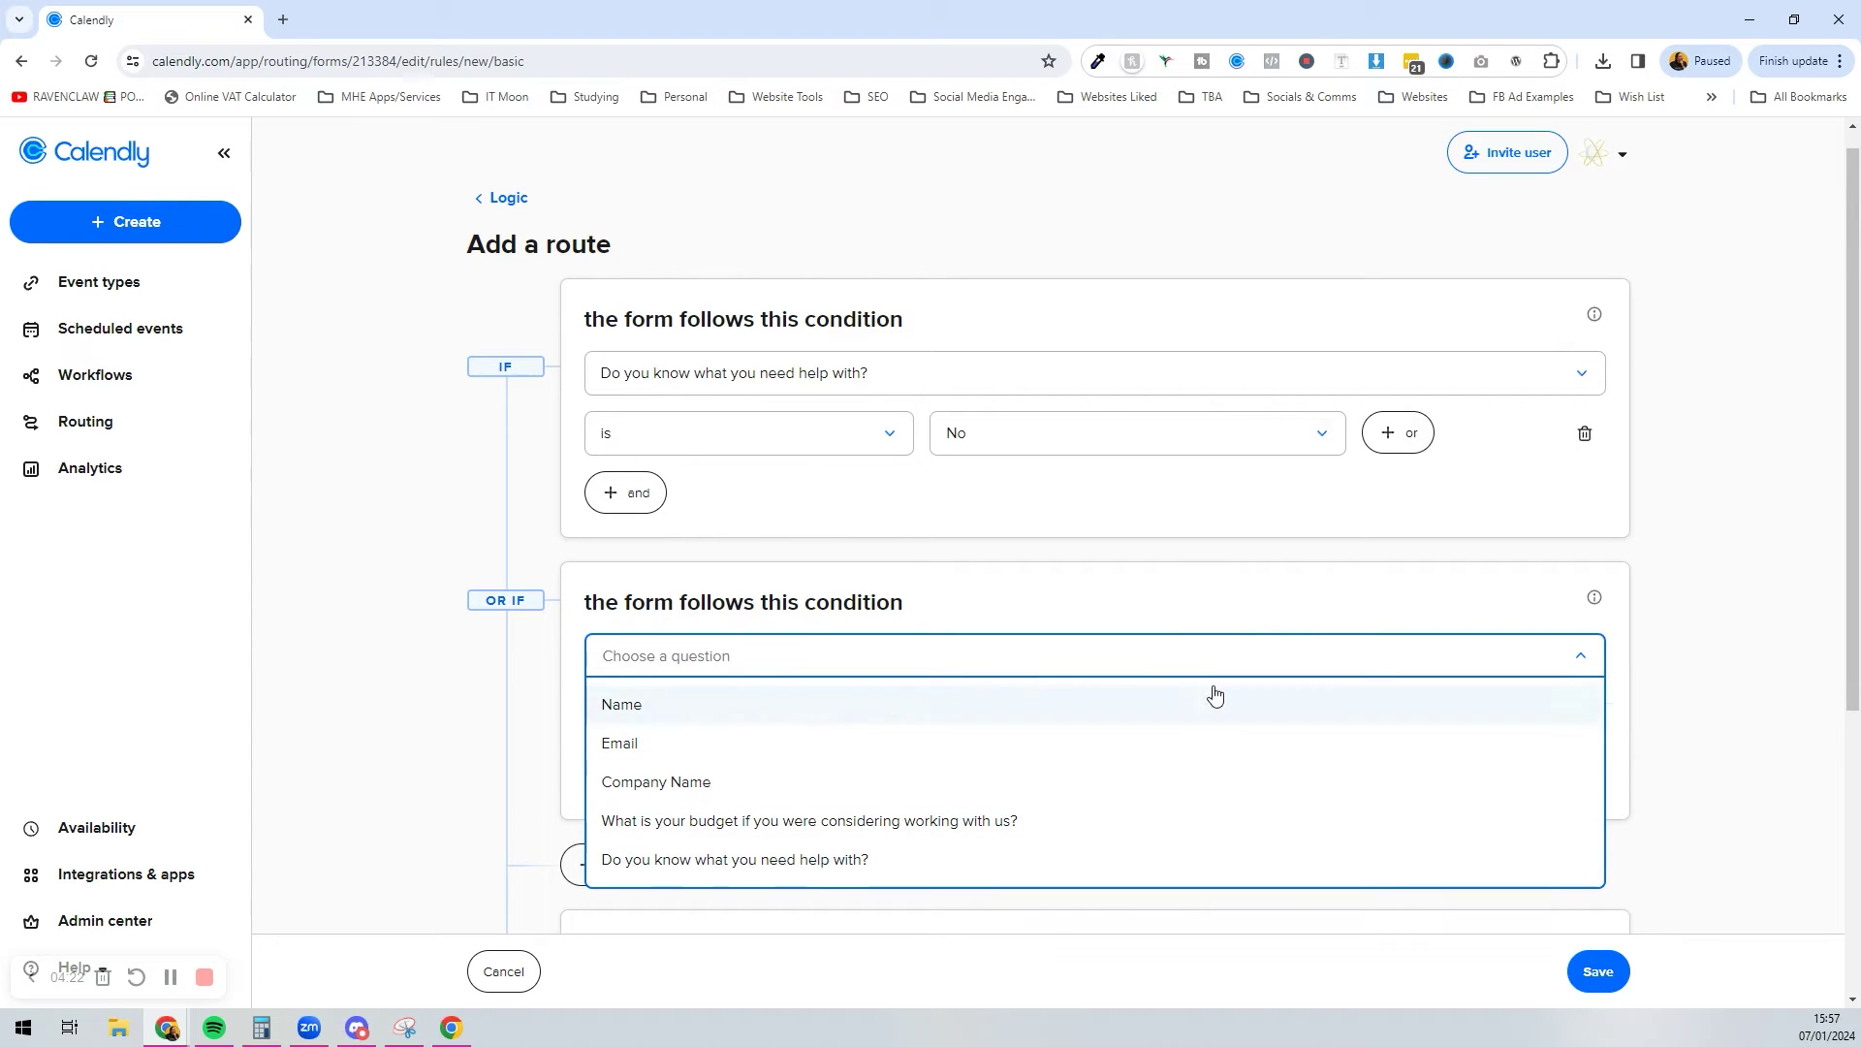
pyautogui.click(1239, 585)
pyautogui.scroll(-2, 1239, 585)
pyautogui.click(964, 492)
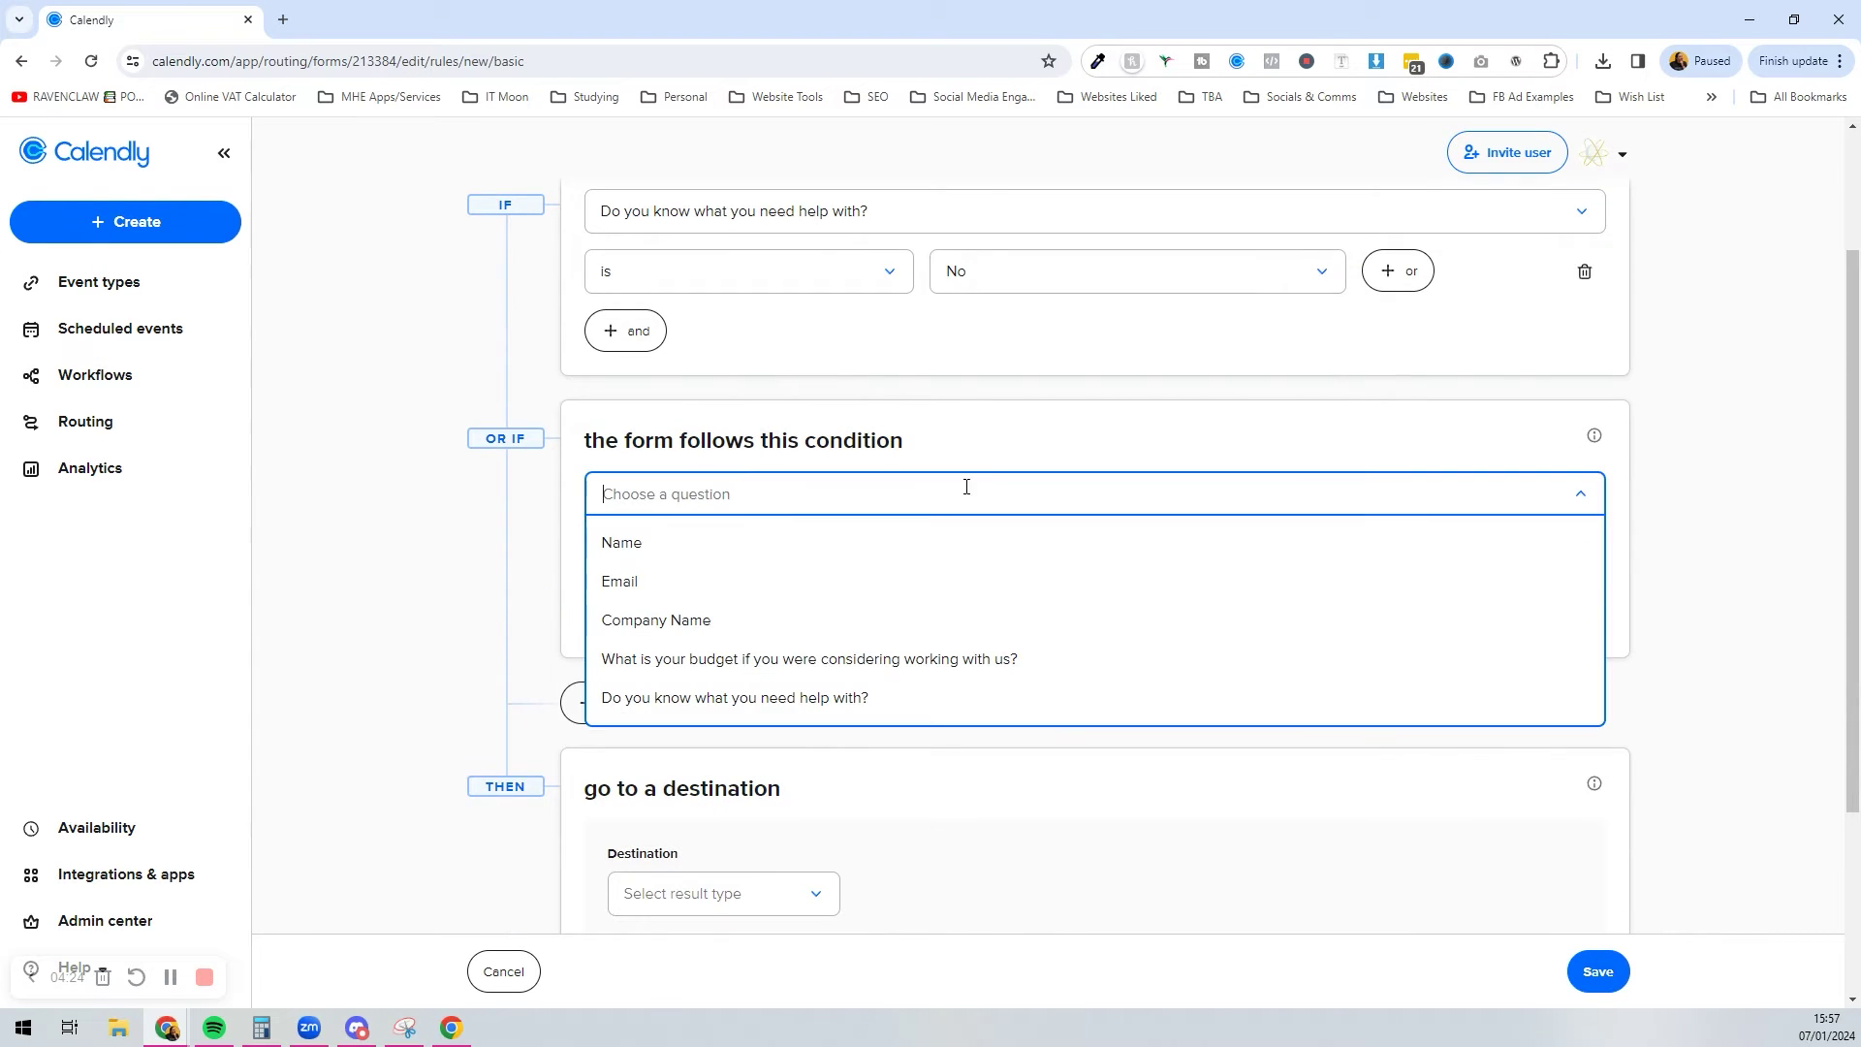
pyautogui.click(579, 613)
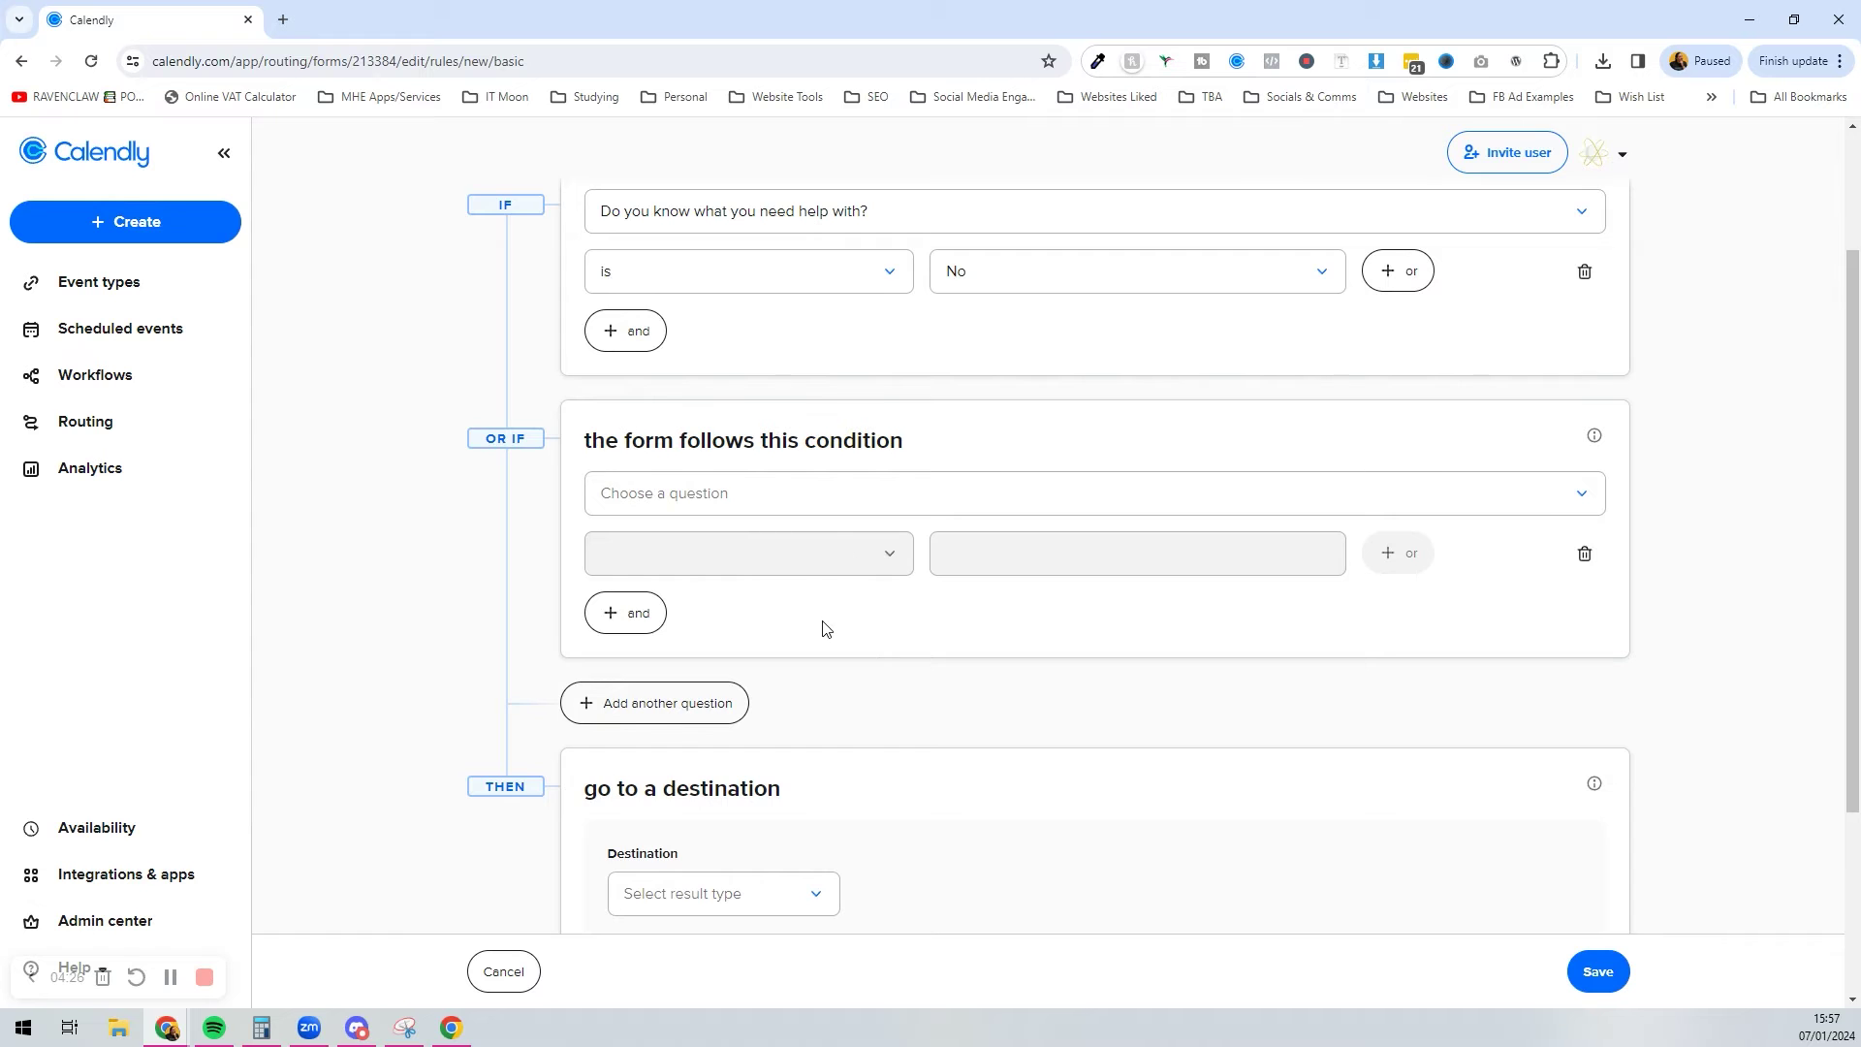
pyautogui.scroll(-2, 815, 611)
pyautogui.scroll(2, 778, 560)
pyautogui.click(832, 492)
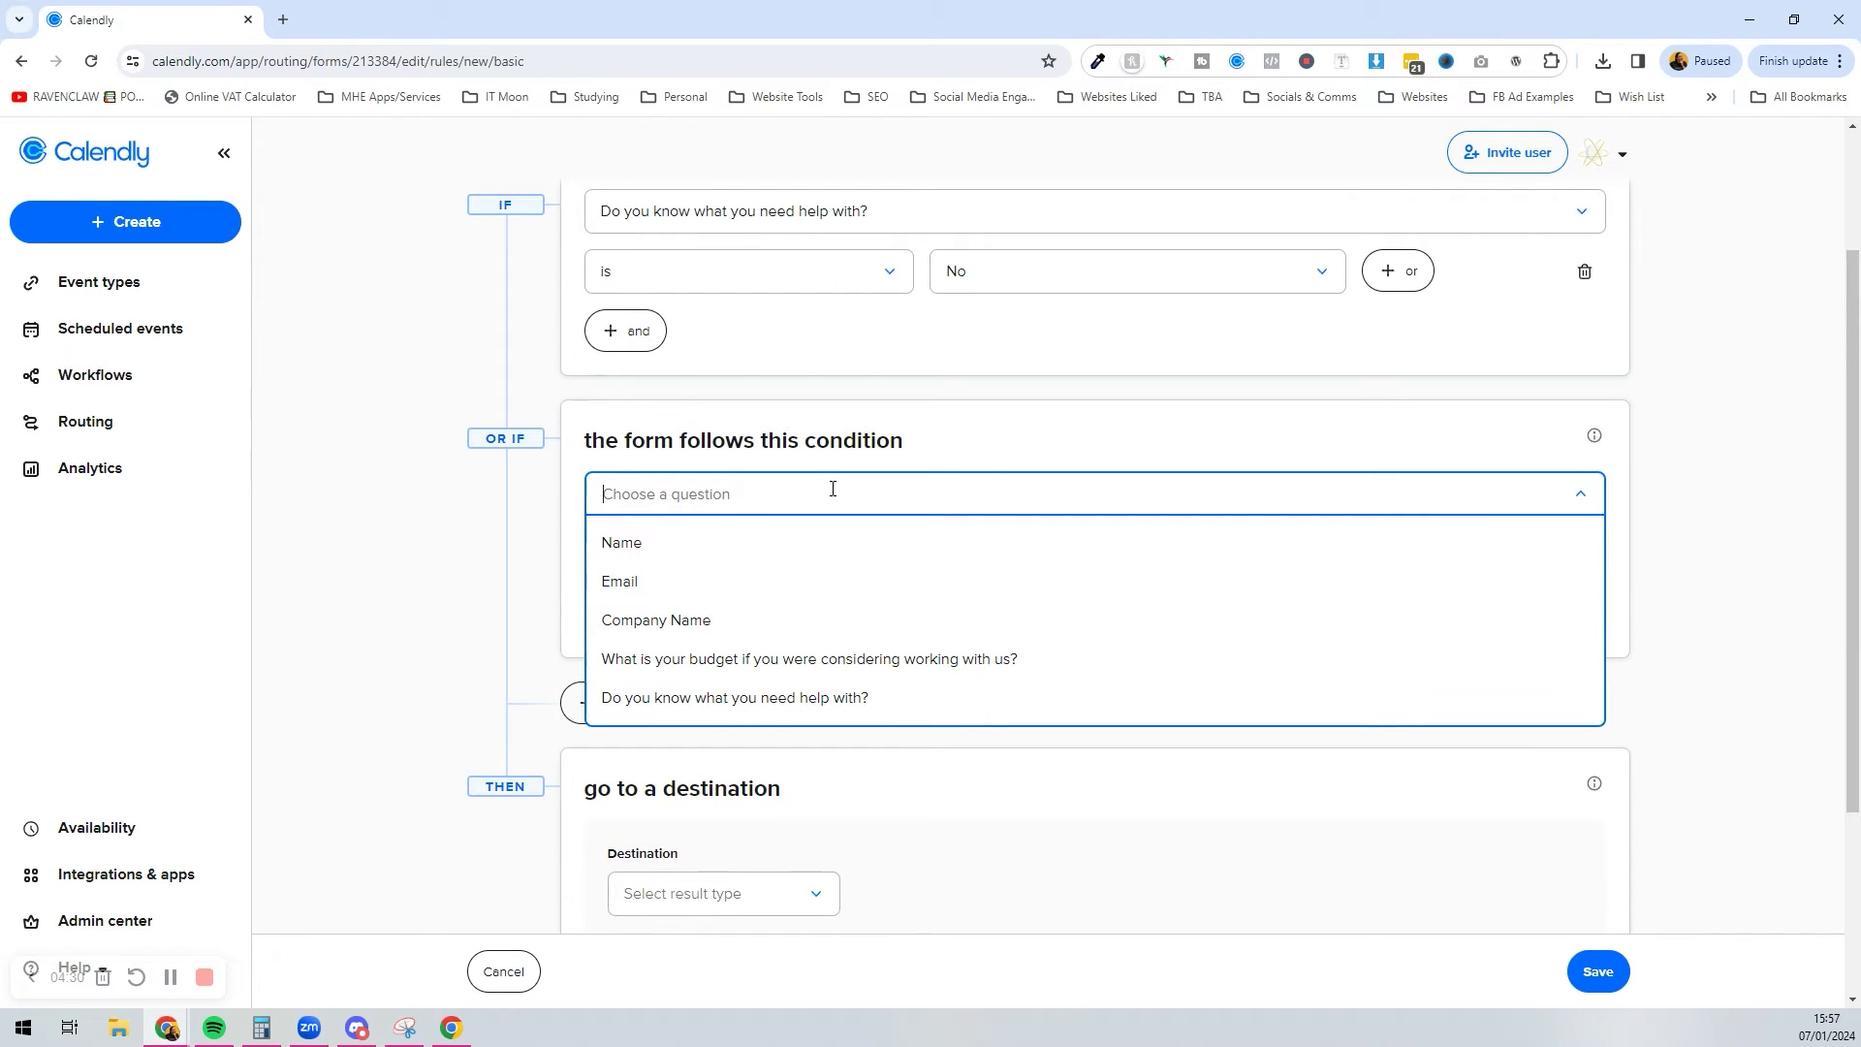
pyautogui.click(1072, 446)
pyautogui.click(1584, 553)
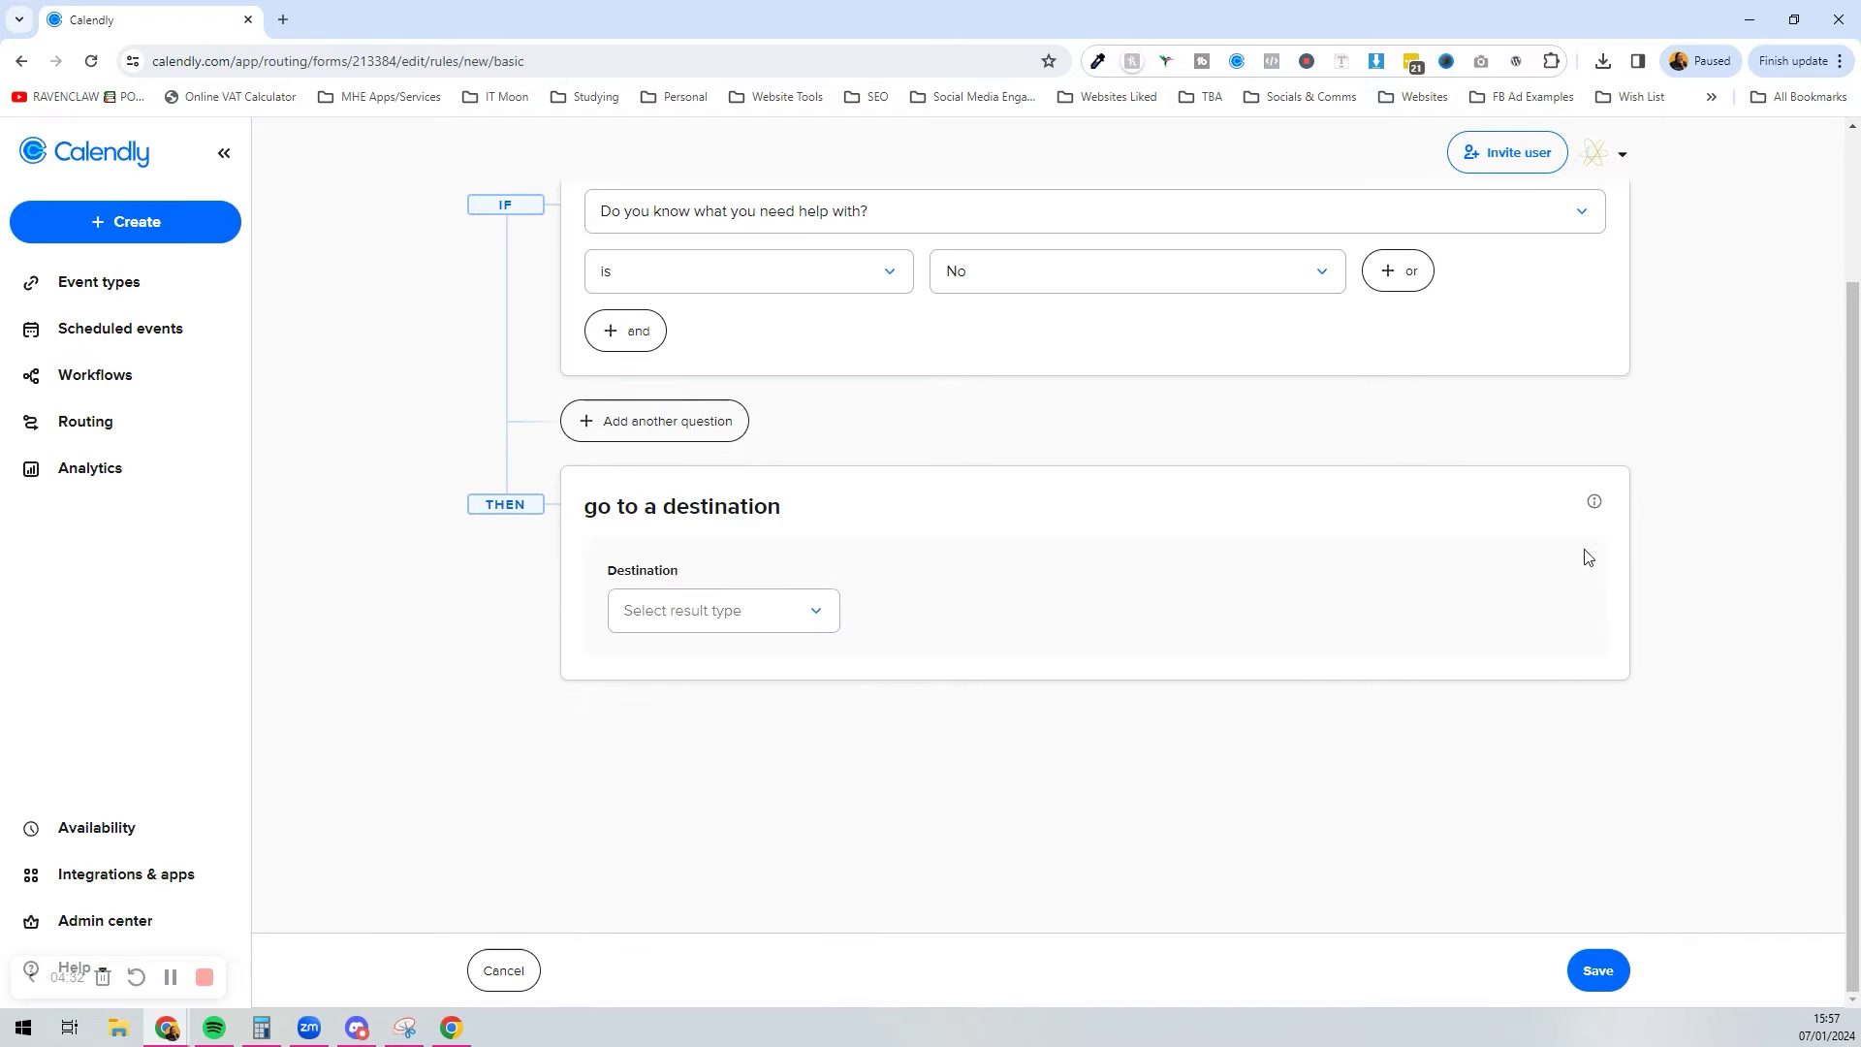
# Step: Set the route destination to the New Client Meeting event type and save it
pyautogui.click(677, 630)
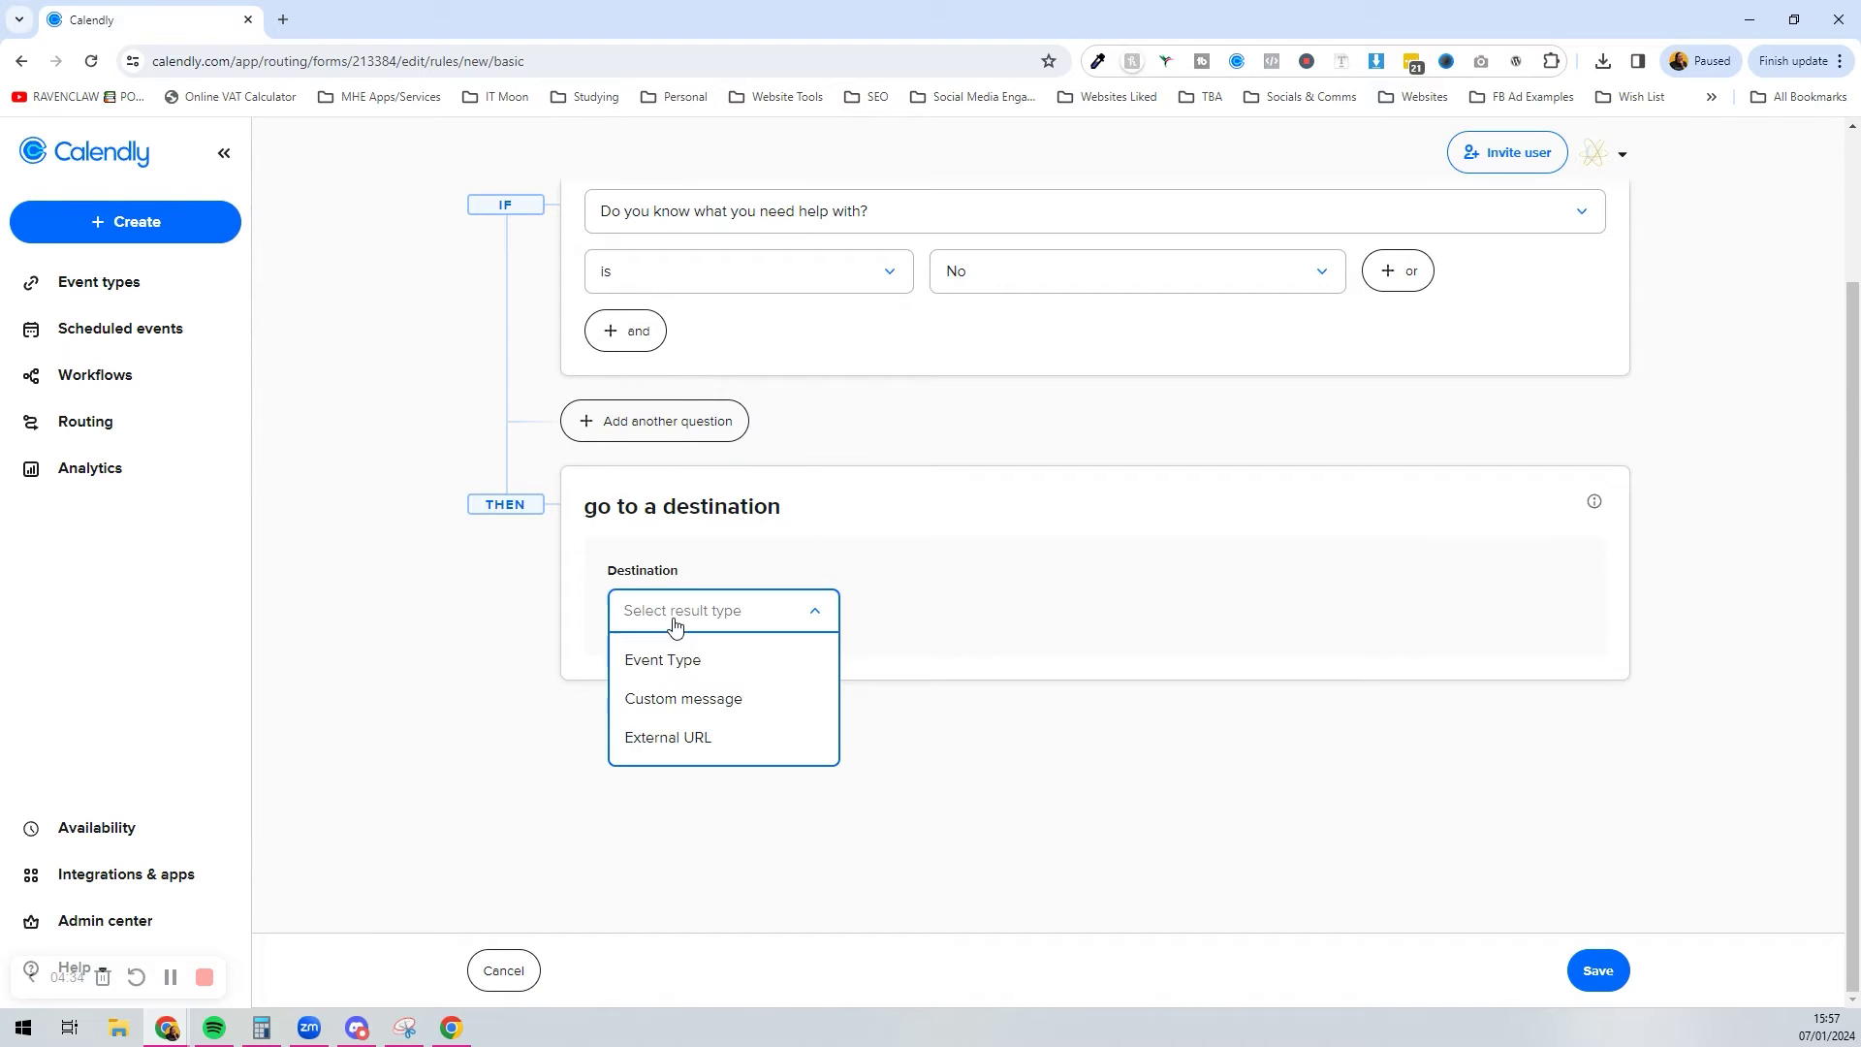
pyautogui.click(674, 671)
pyautogui.click(907, 610)
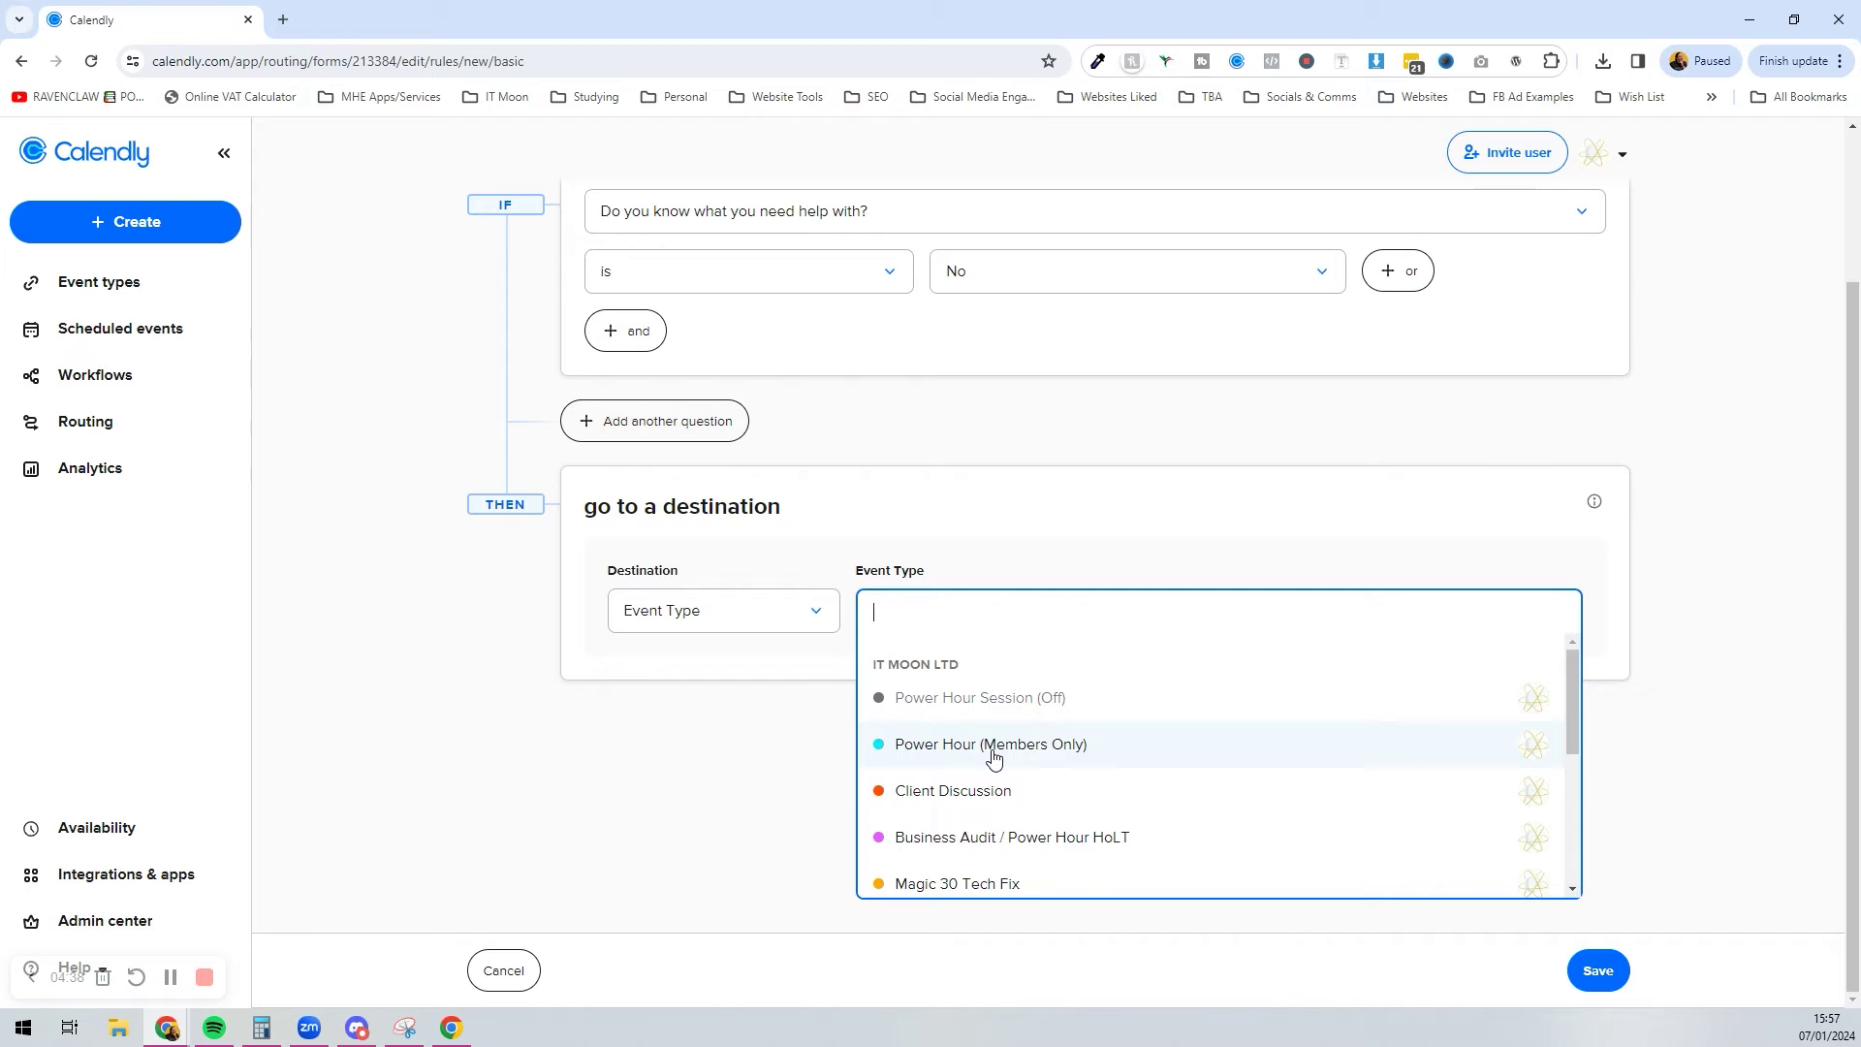
pyautogui.scroll(-2, 994, 757)
pyautogui.doubleClick(994, 757)
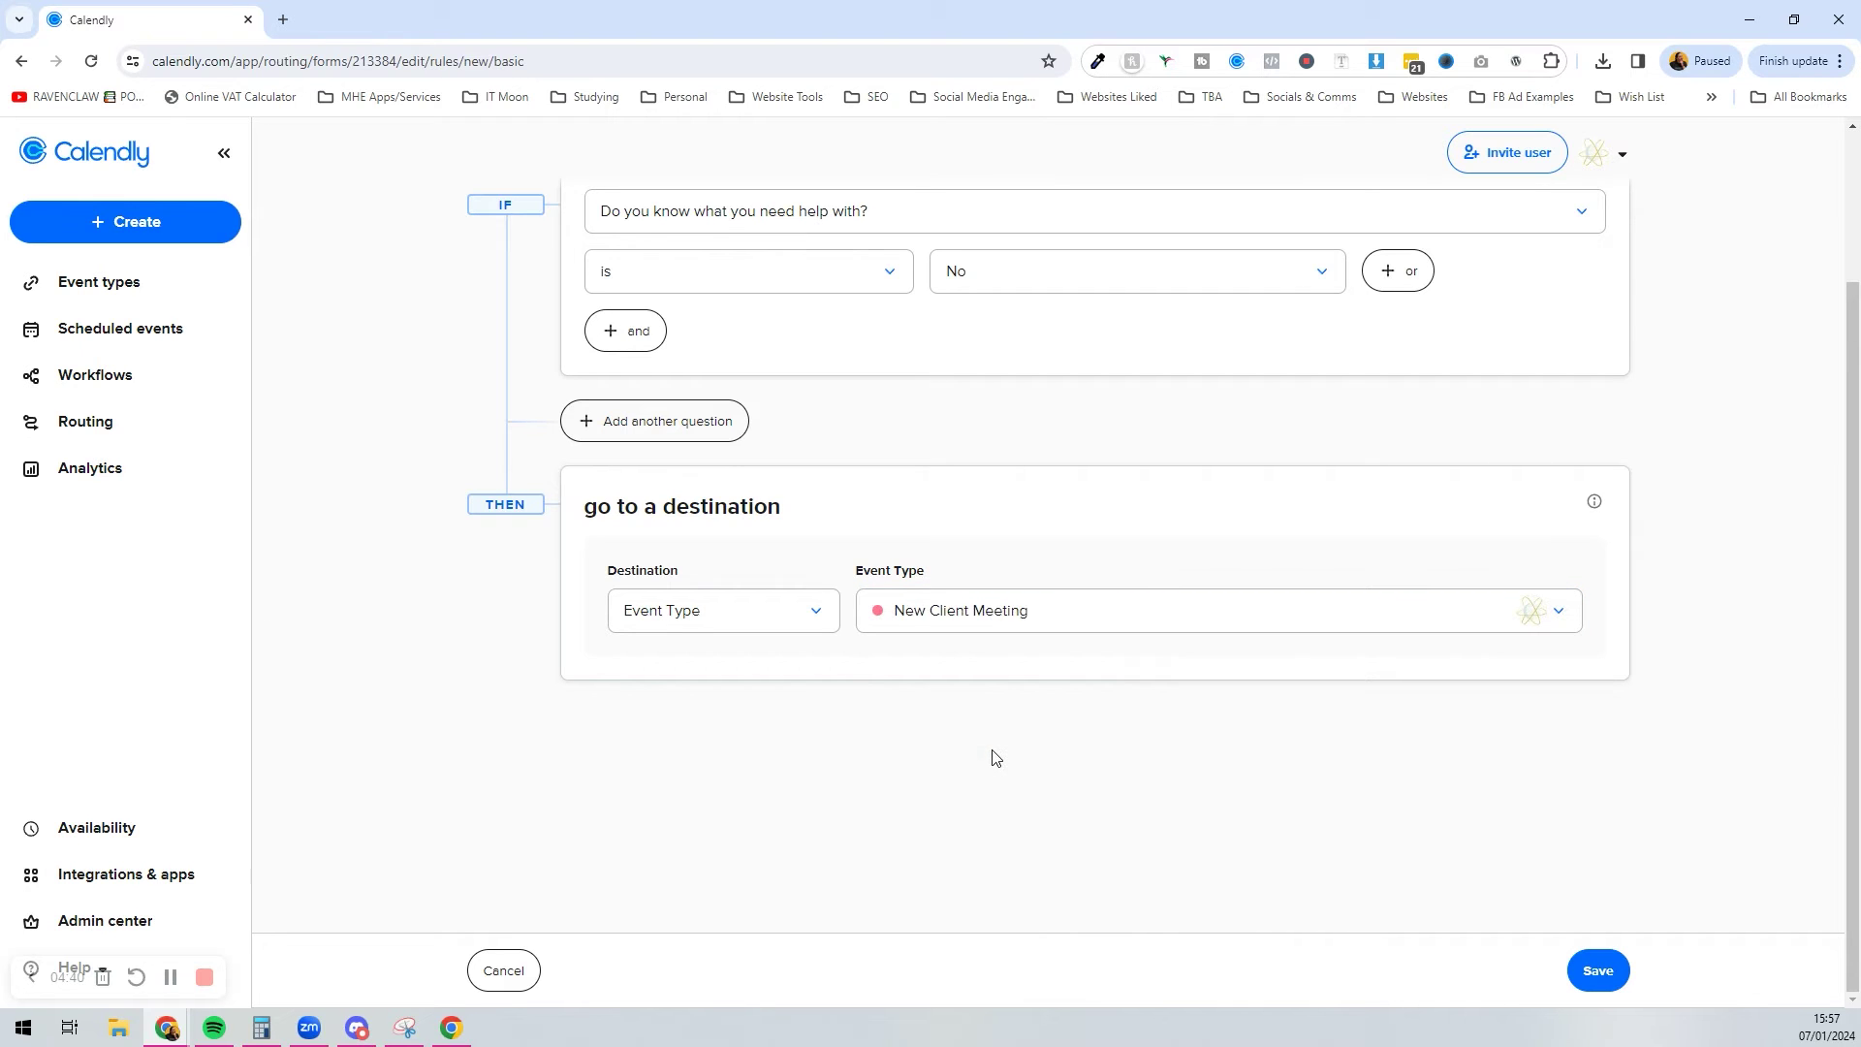
pyautogui.click(1348, 529)
pyautogui.scroll(3, 1200, 756)
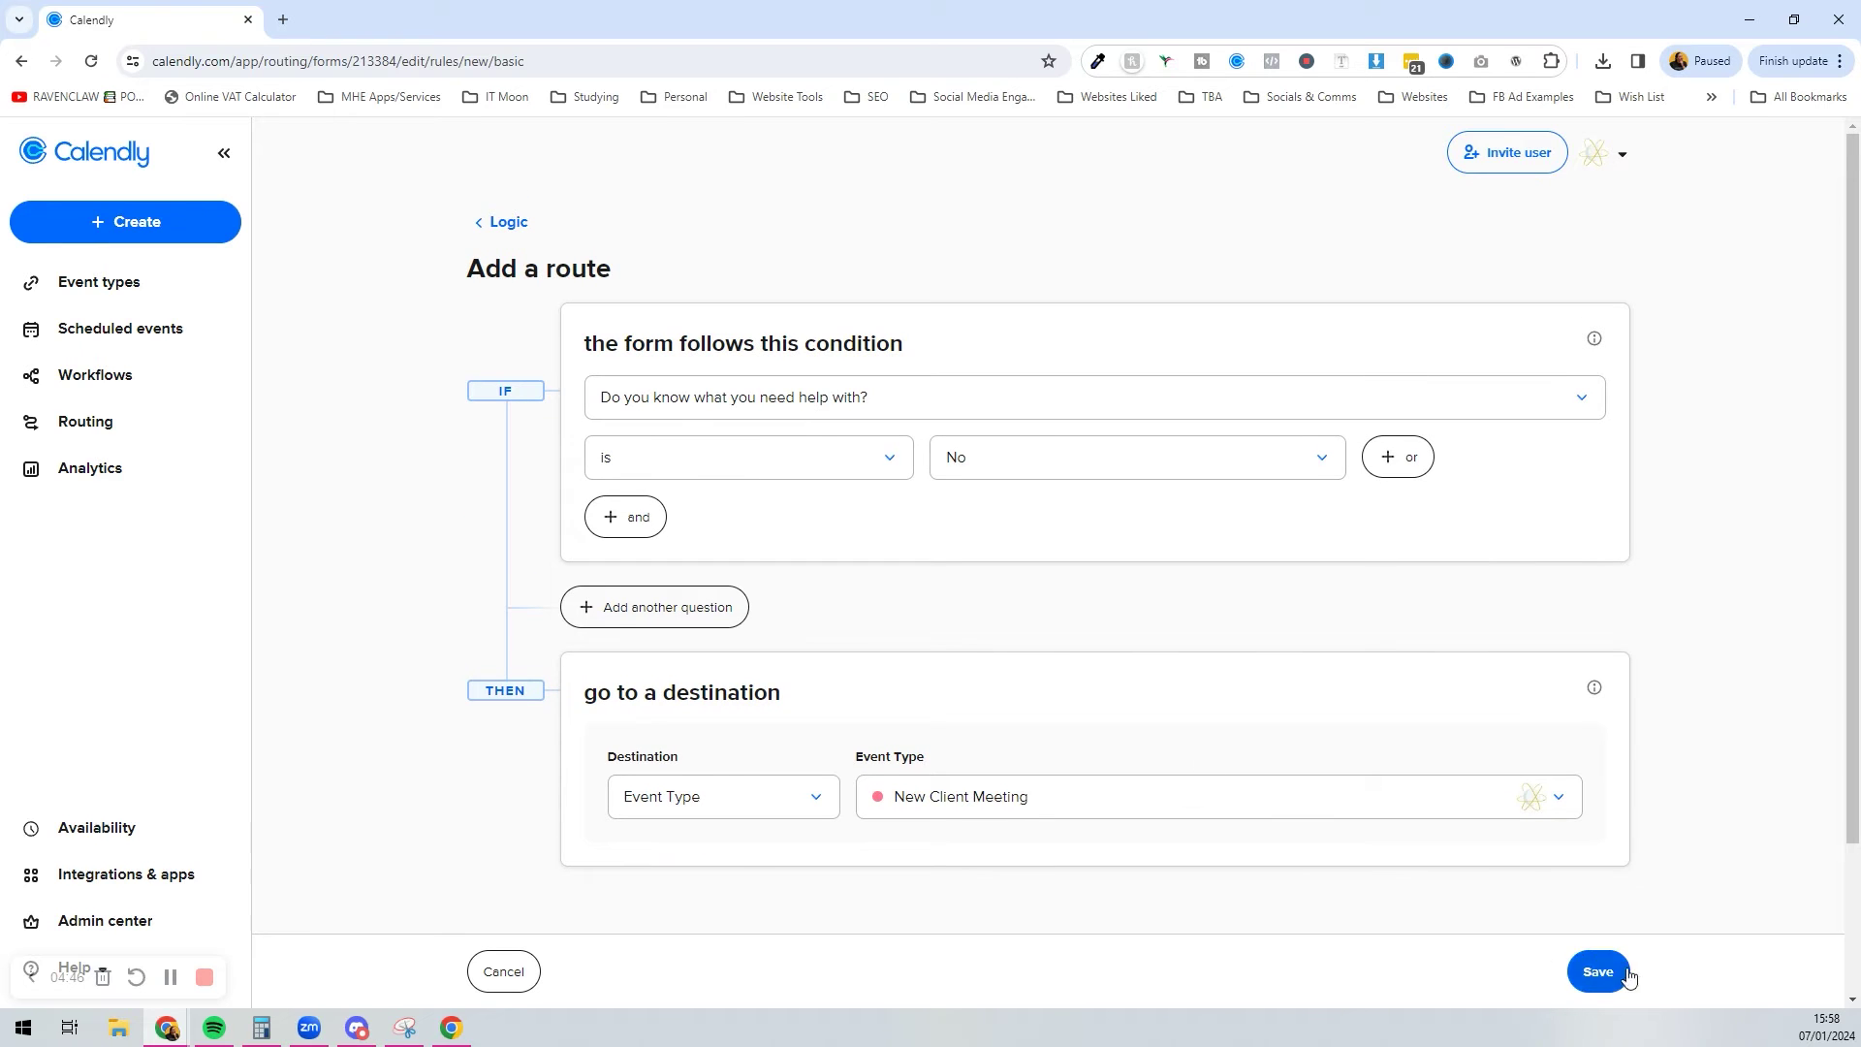
pyautogui.click(1598, 972)
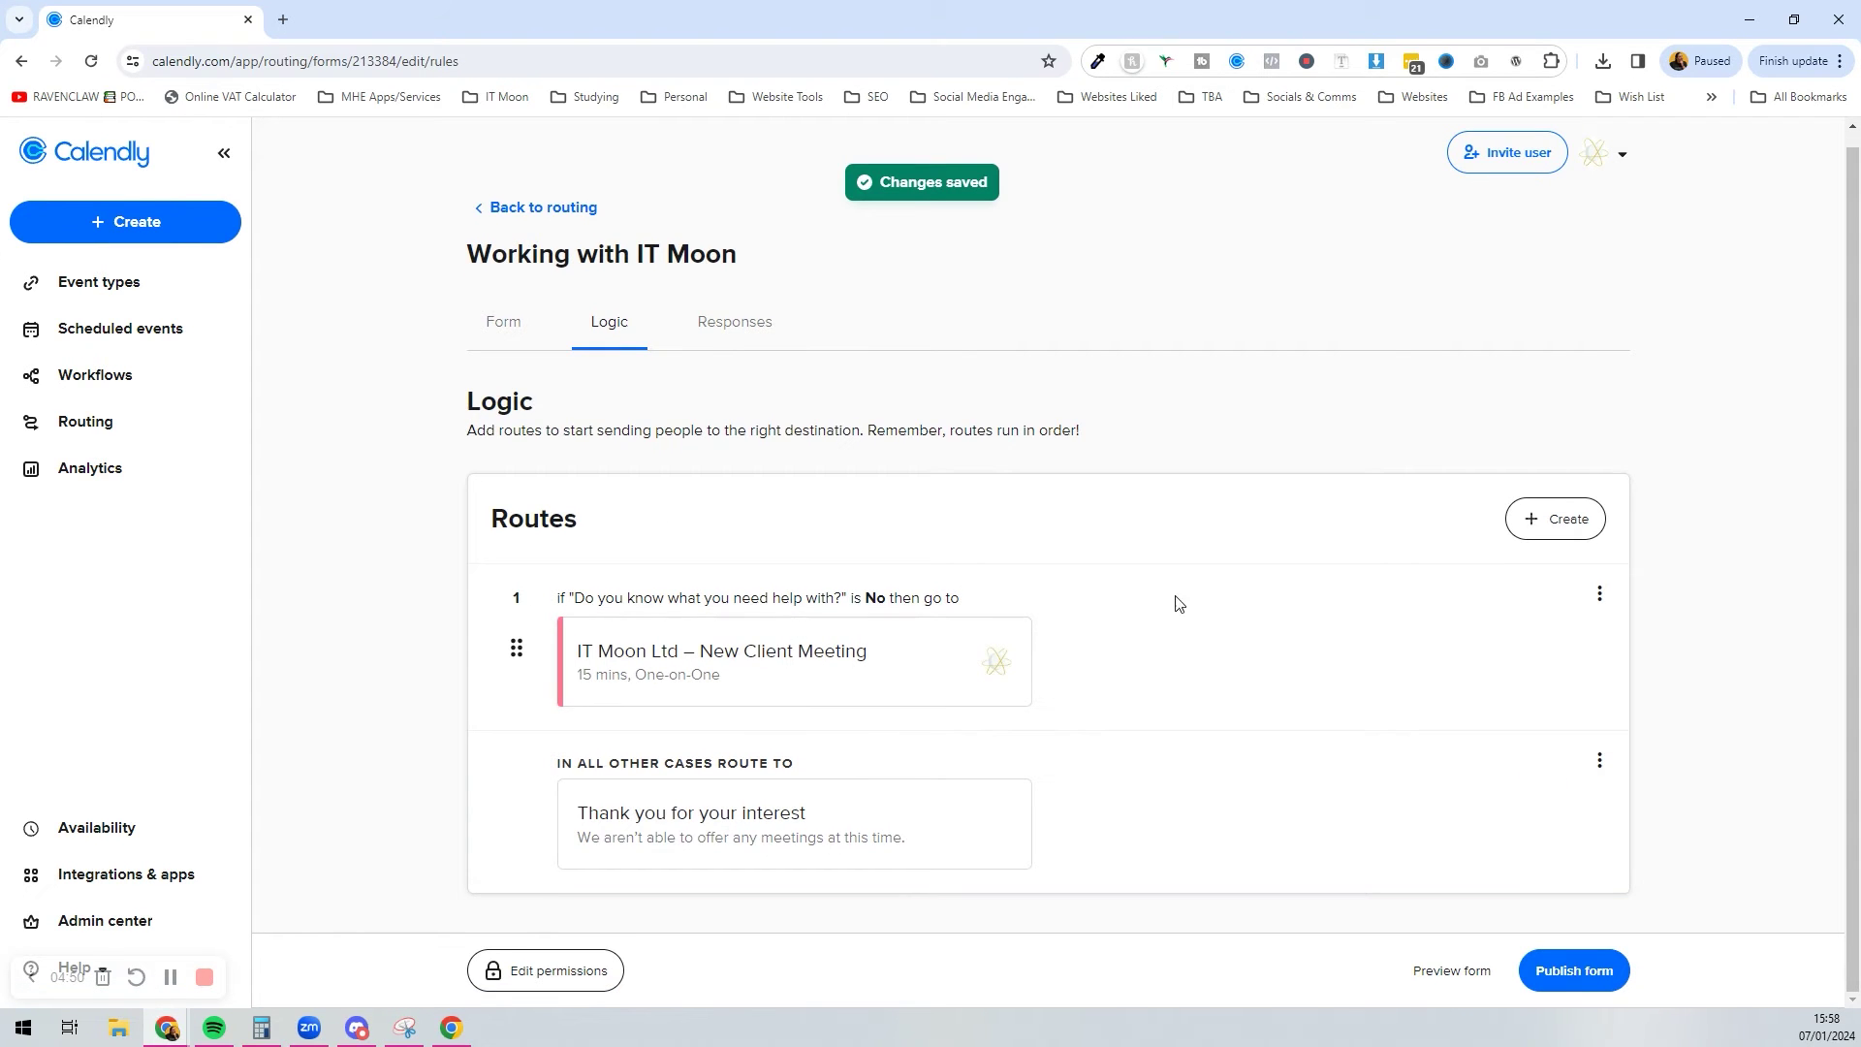
pyautogui.click(1559, 523)
# Step: Build route 2 from form answers with the condition budget is £0 - £100
pyautogui.click(722, 528)
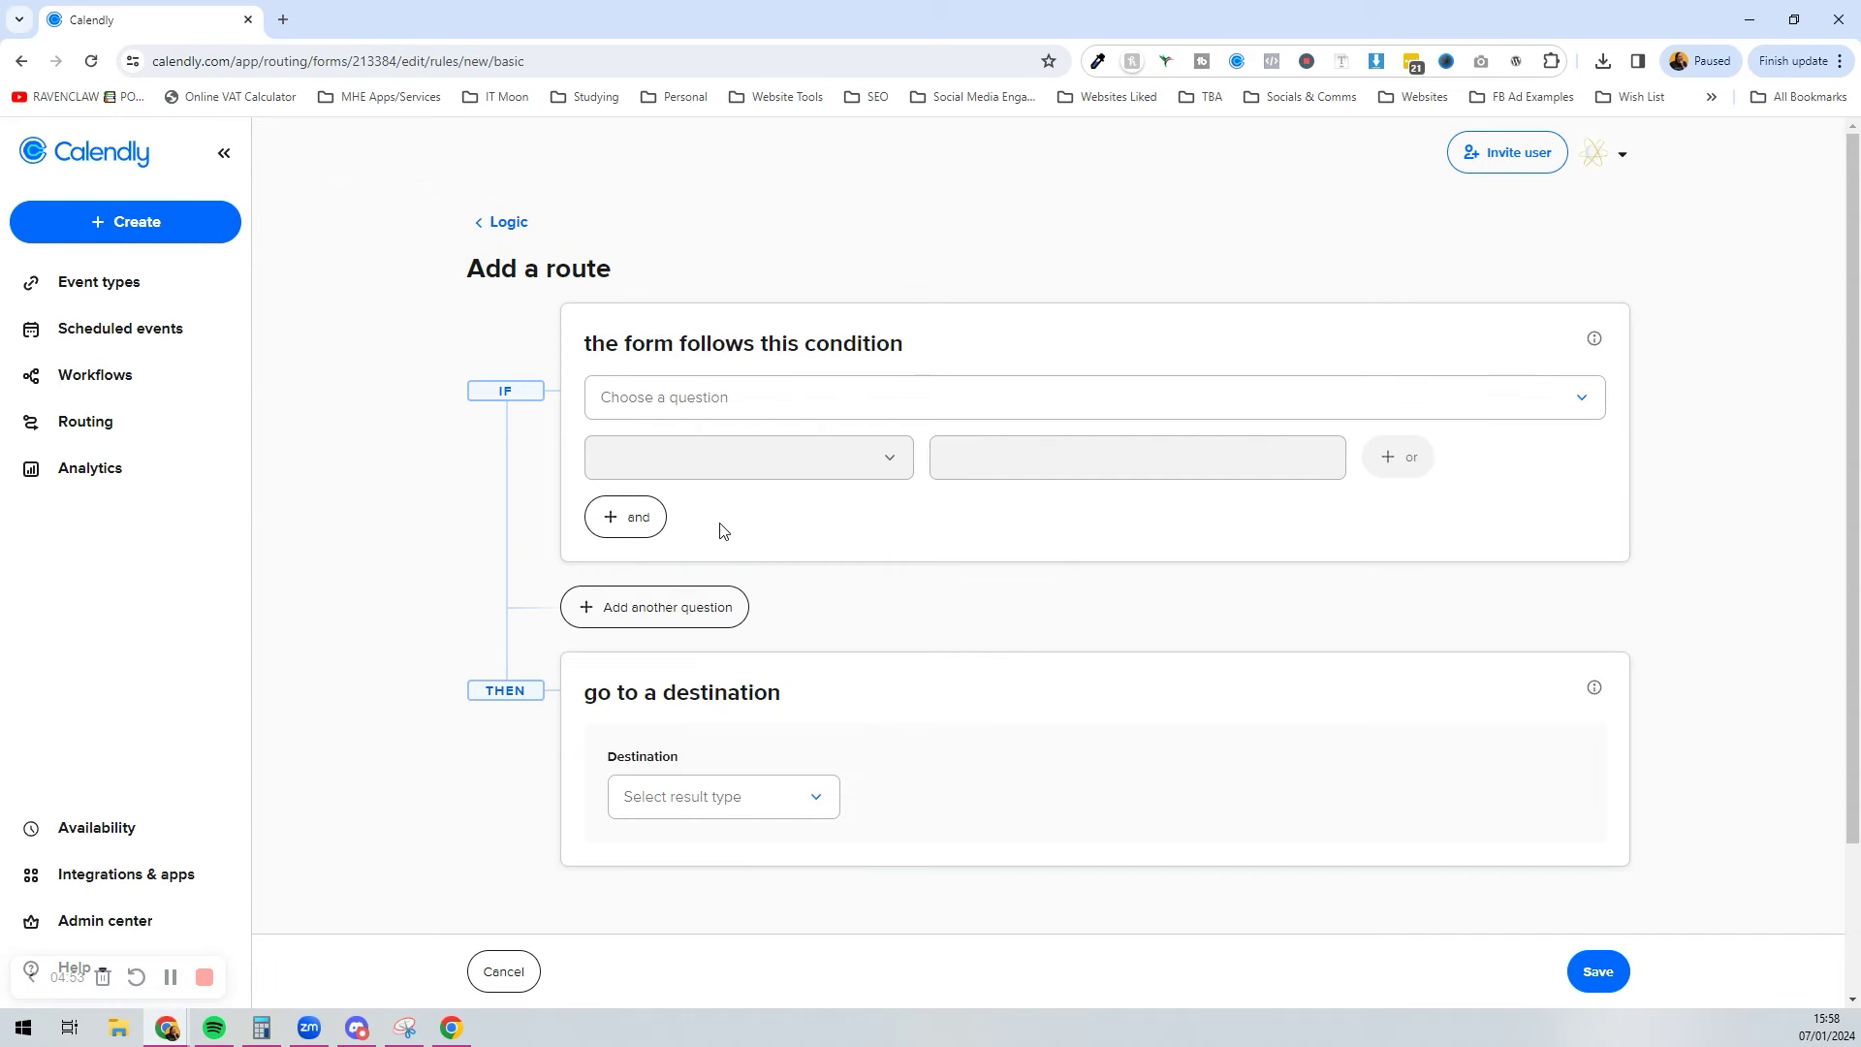
pyautogui.click(786, 400)
pyautogui.click(748, 562)
pyautogui.click(747, 469)
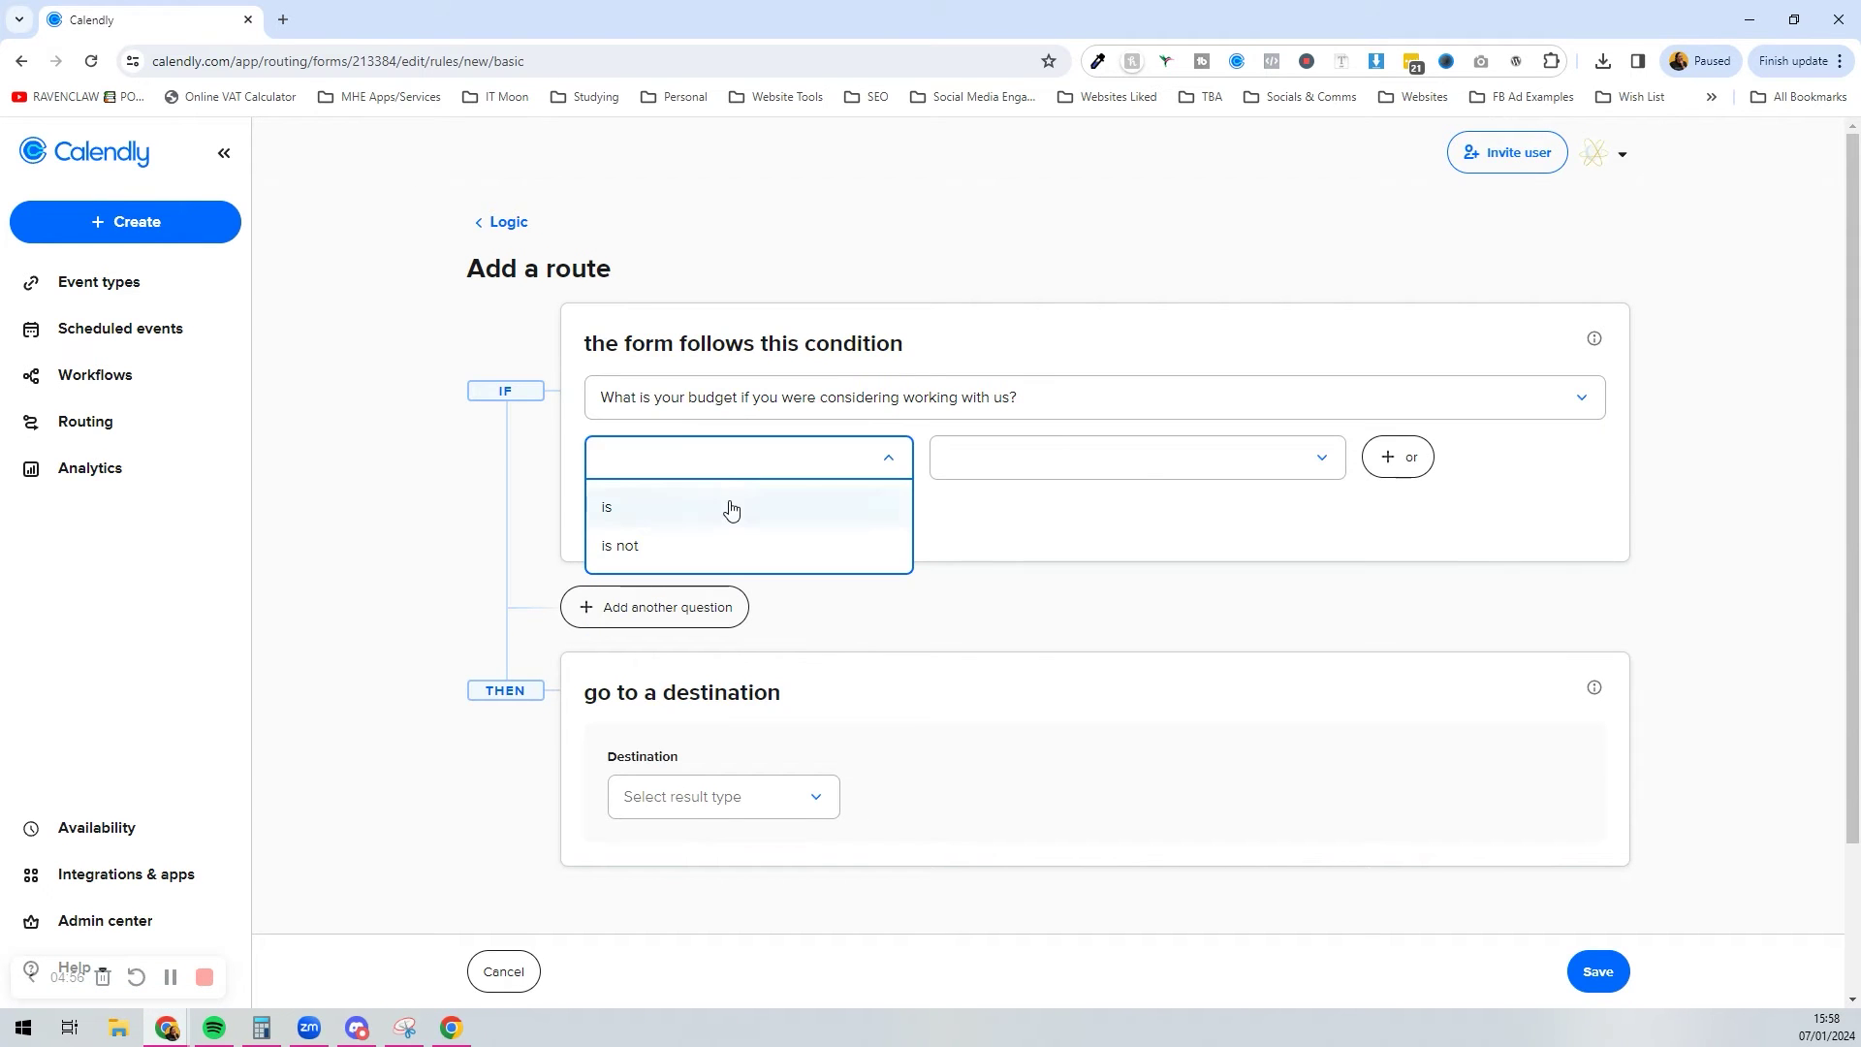
pyautogui.click(731, 508)
pyautogui.click(1144, 457)
pyautogui.click(1102, 508)
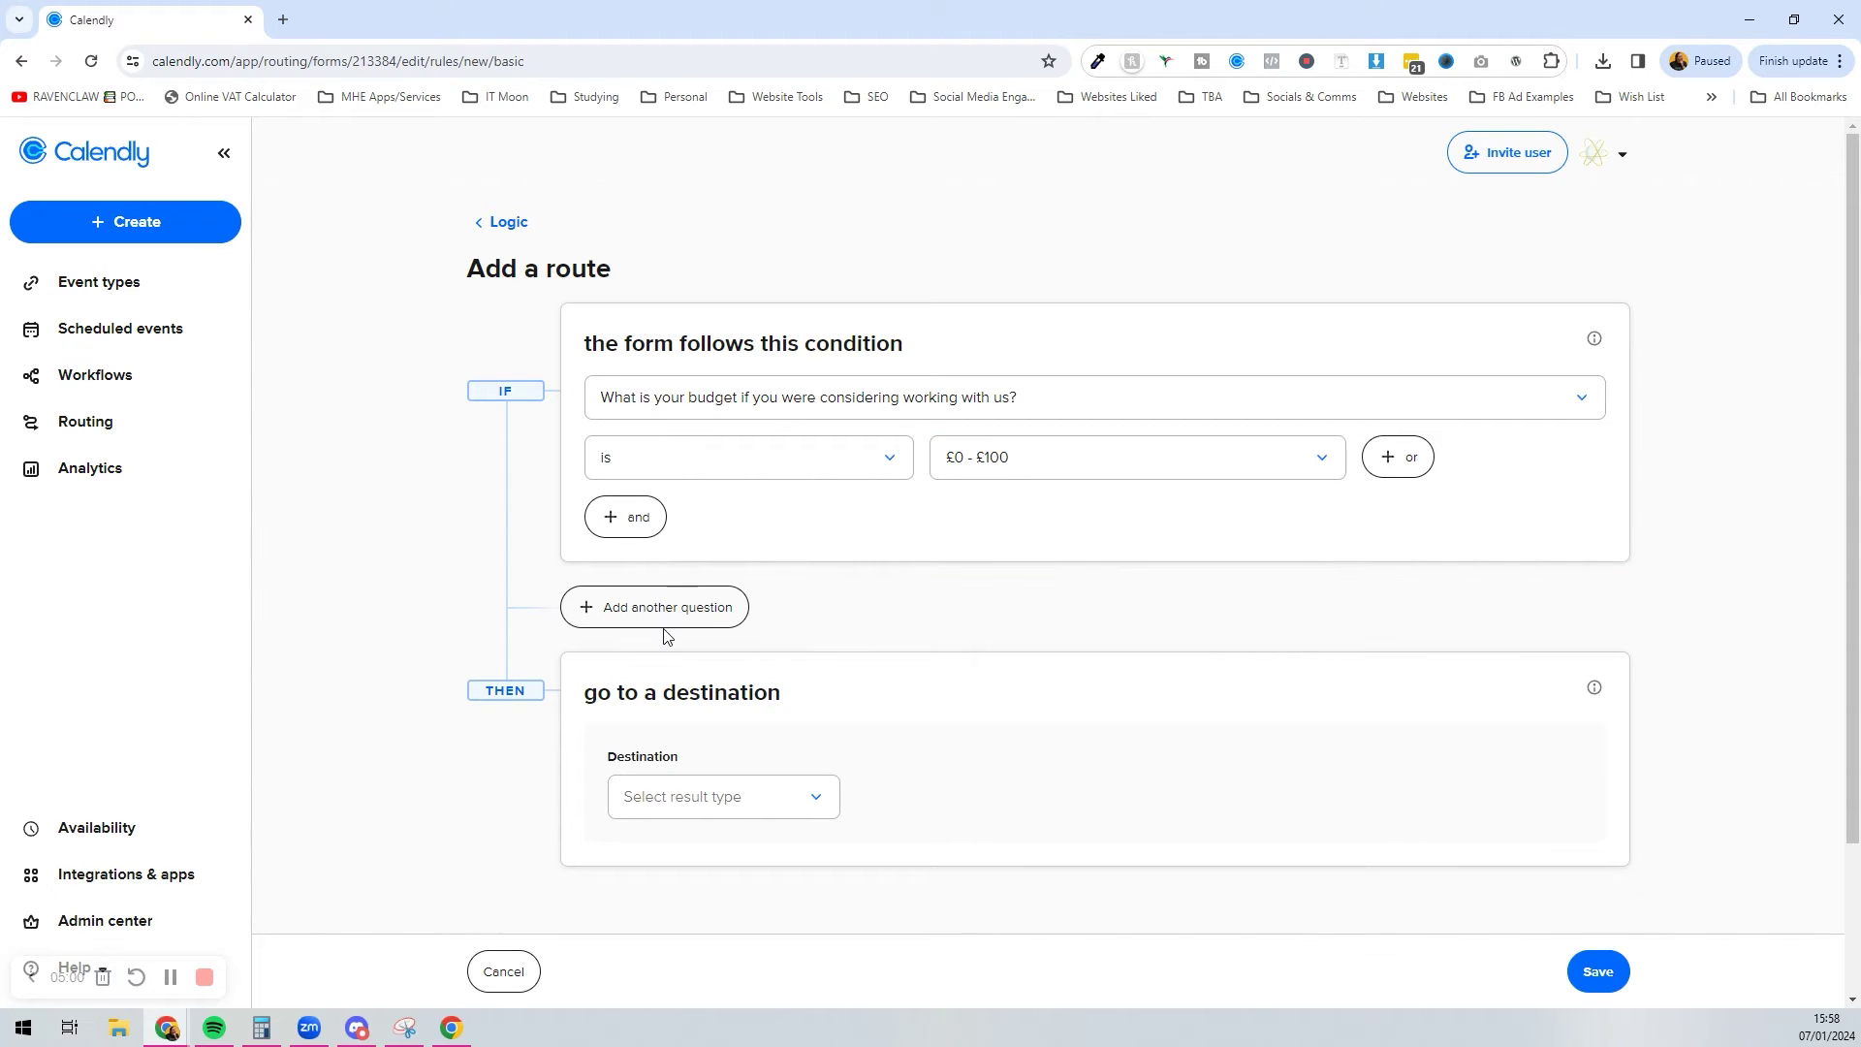
# Step: Change the route destination from External URL to a custom message
pyautogui.click(680, 784)
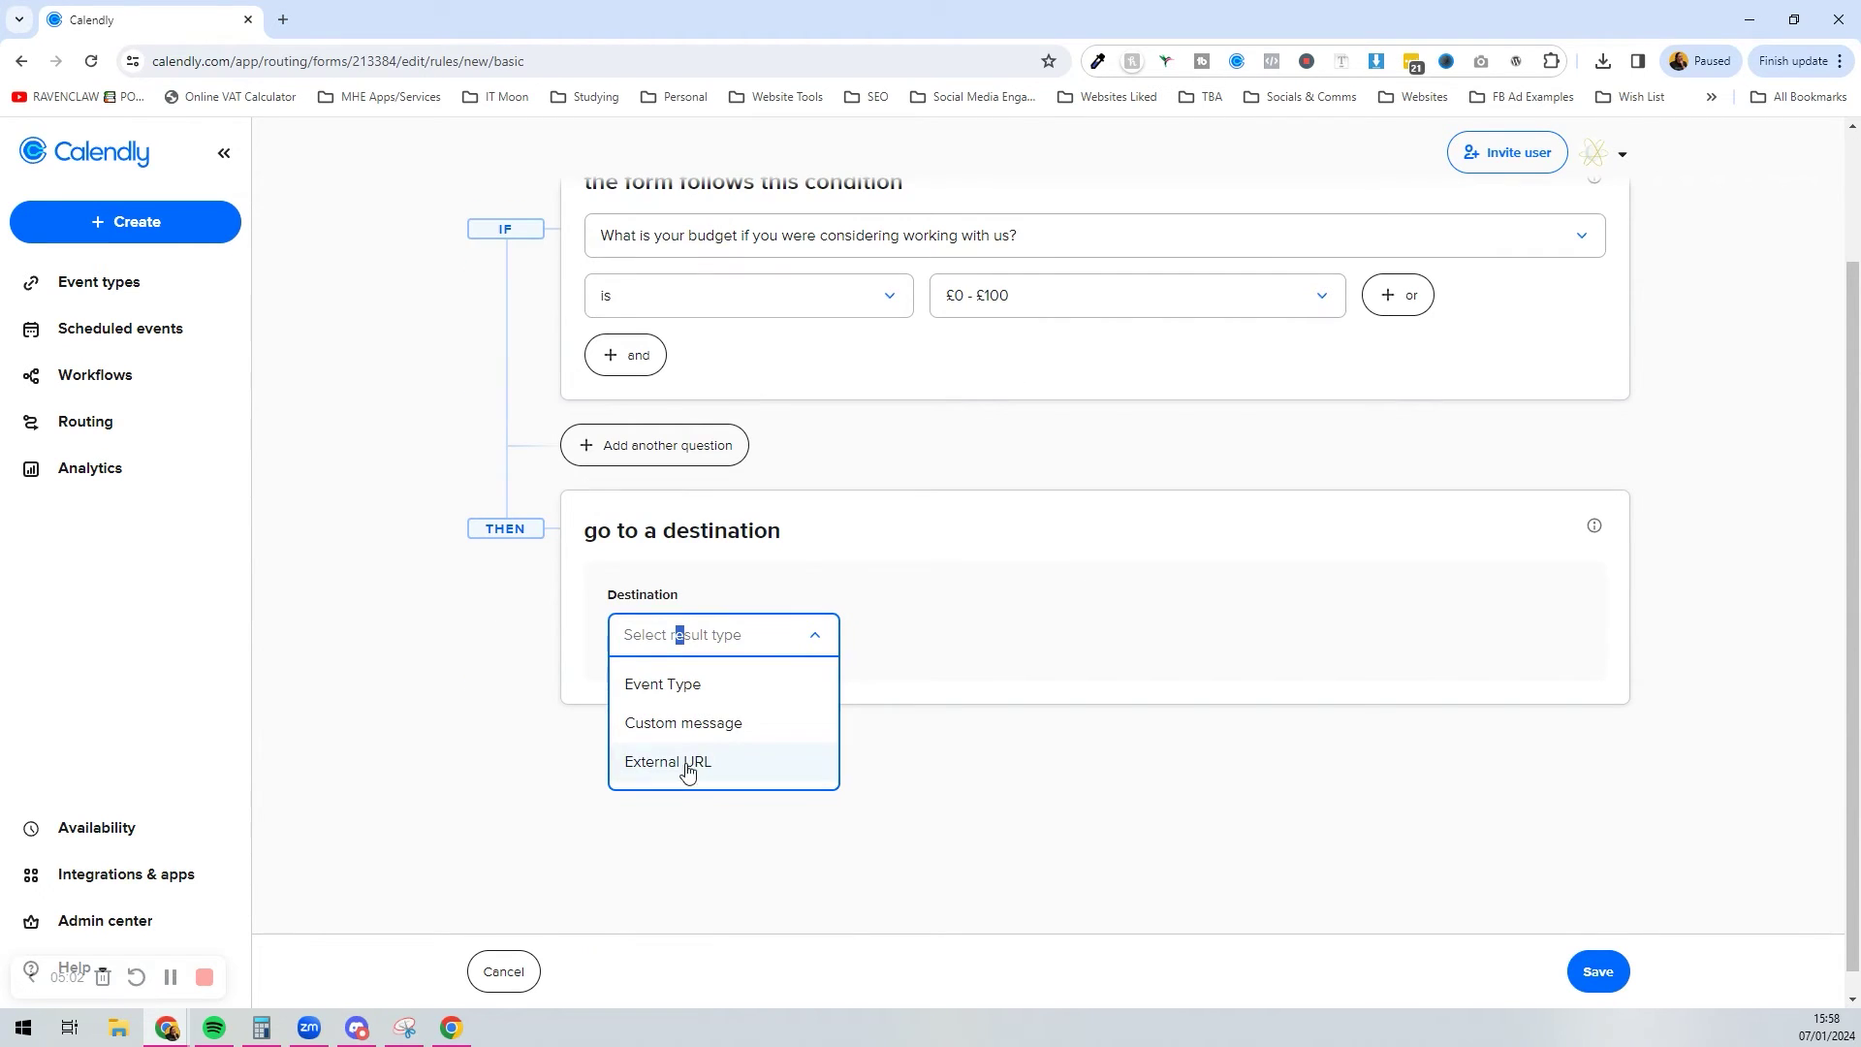
pyautogui.click(703, 763)
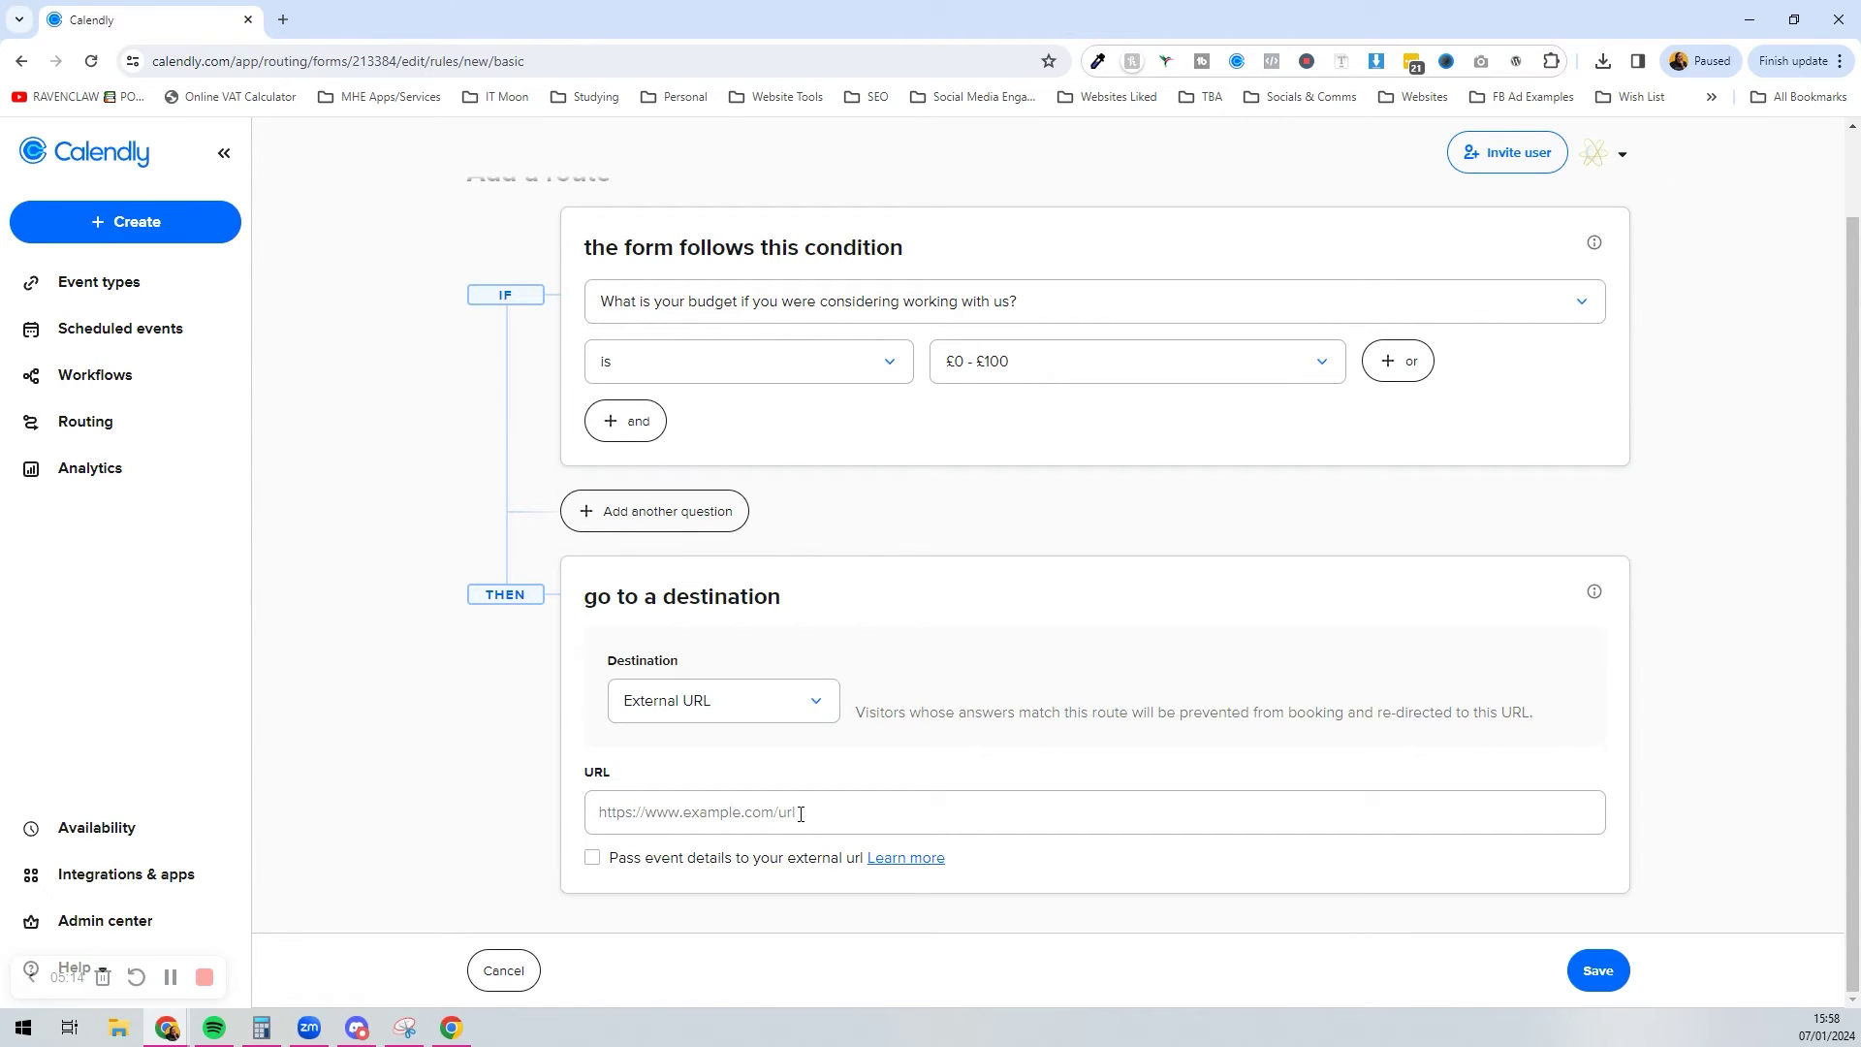
pyautogui.click(816, 706)
pyautogui.click(759, 787)
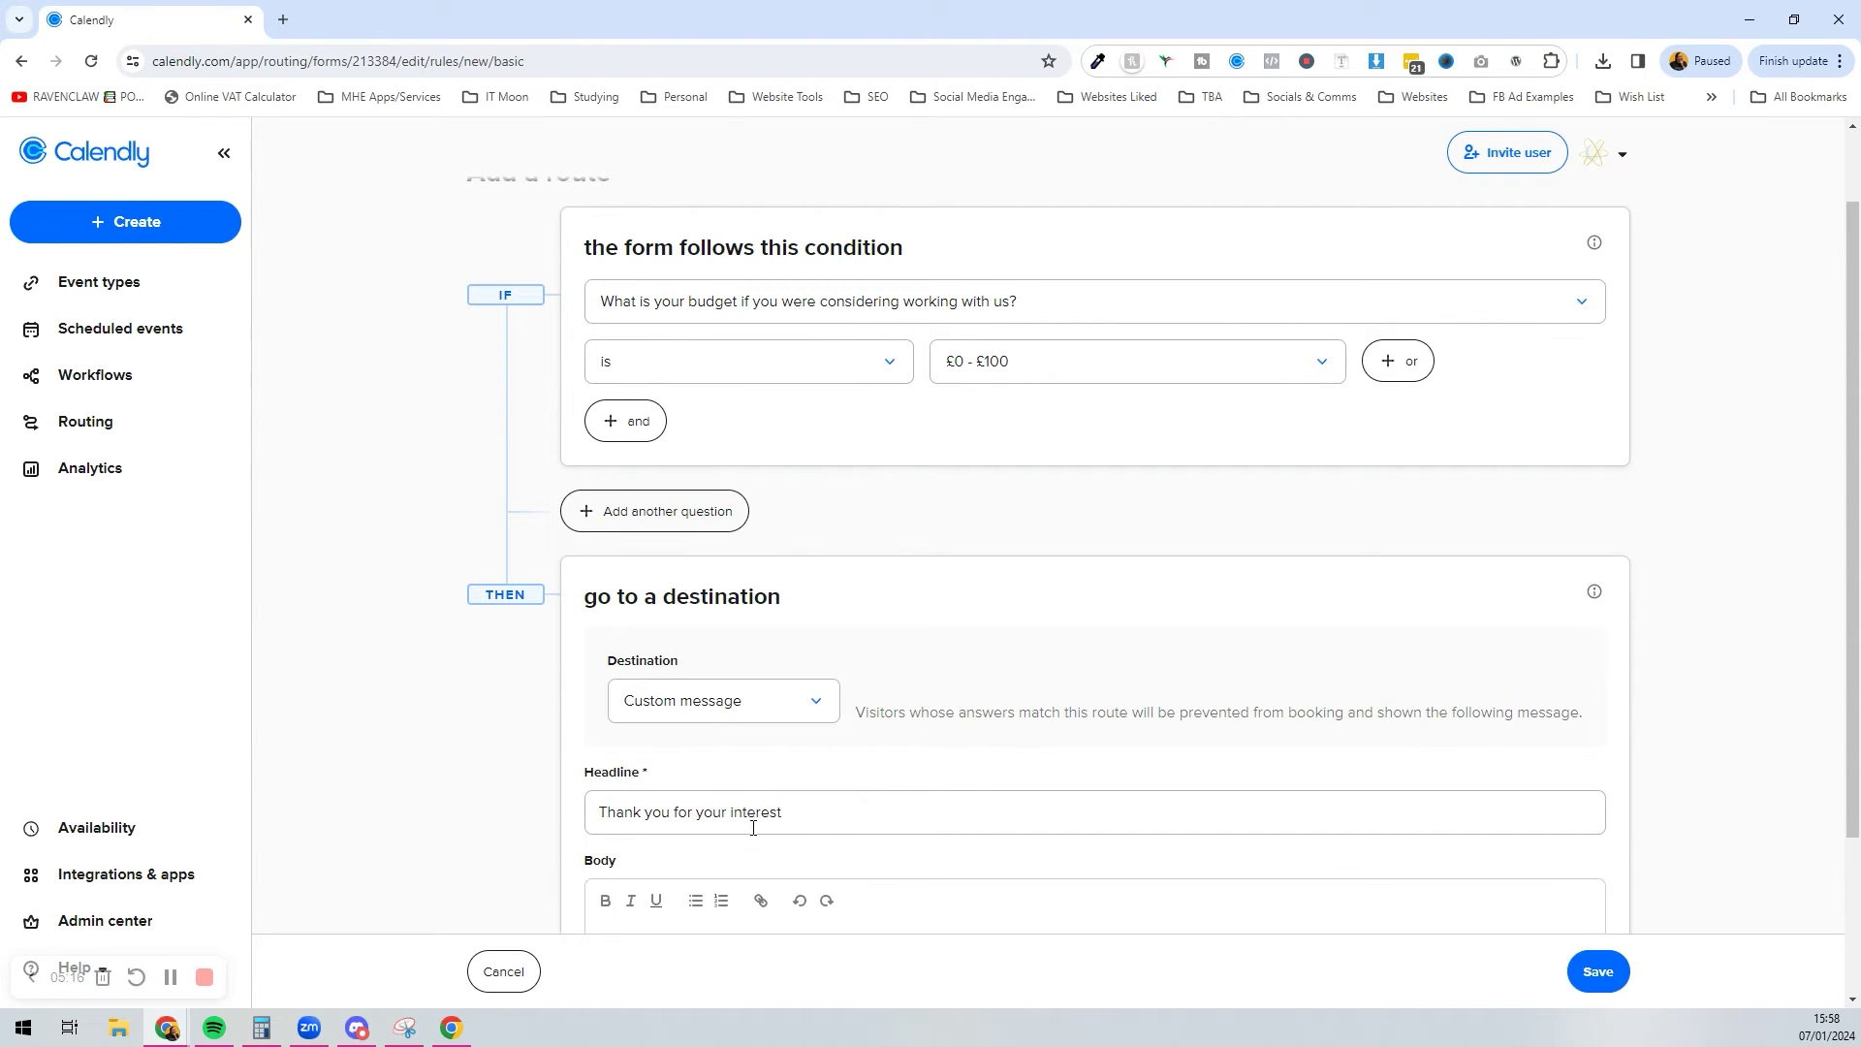
pyautogui.scroll(-2, 753, 829)
# Step: Rewrite the message headline to 'Sorry don't think we are the right…' fit wording
pyautogui.moveTo(785, 597); pyautogui.dragTo(476, 608)
pyautogui.write('Than')
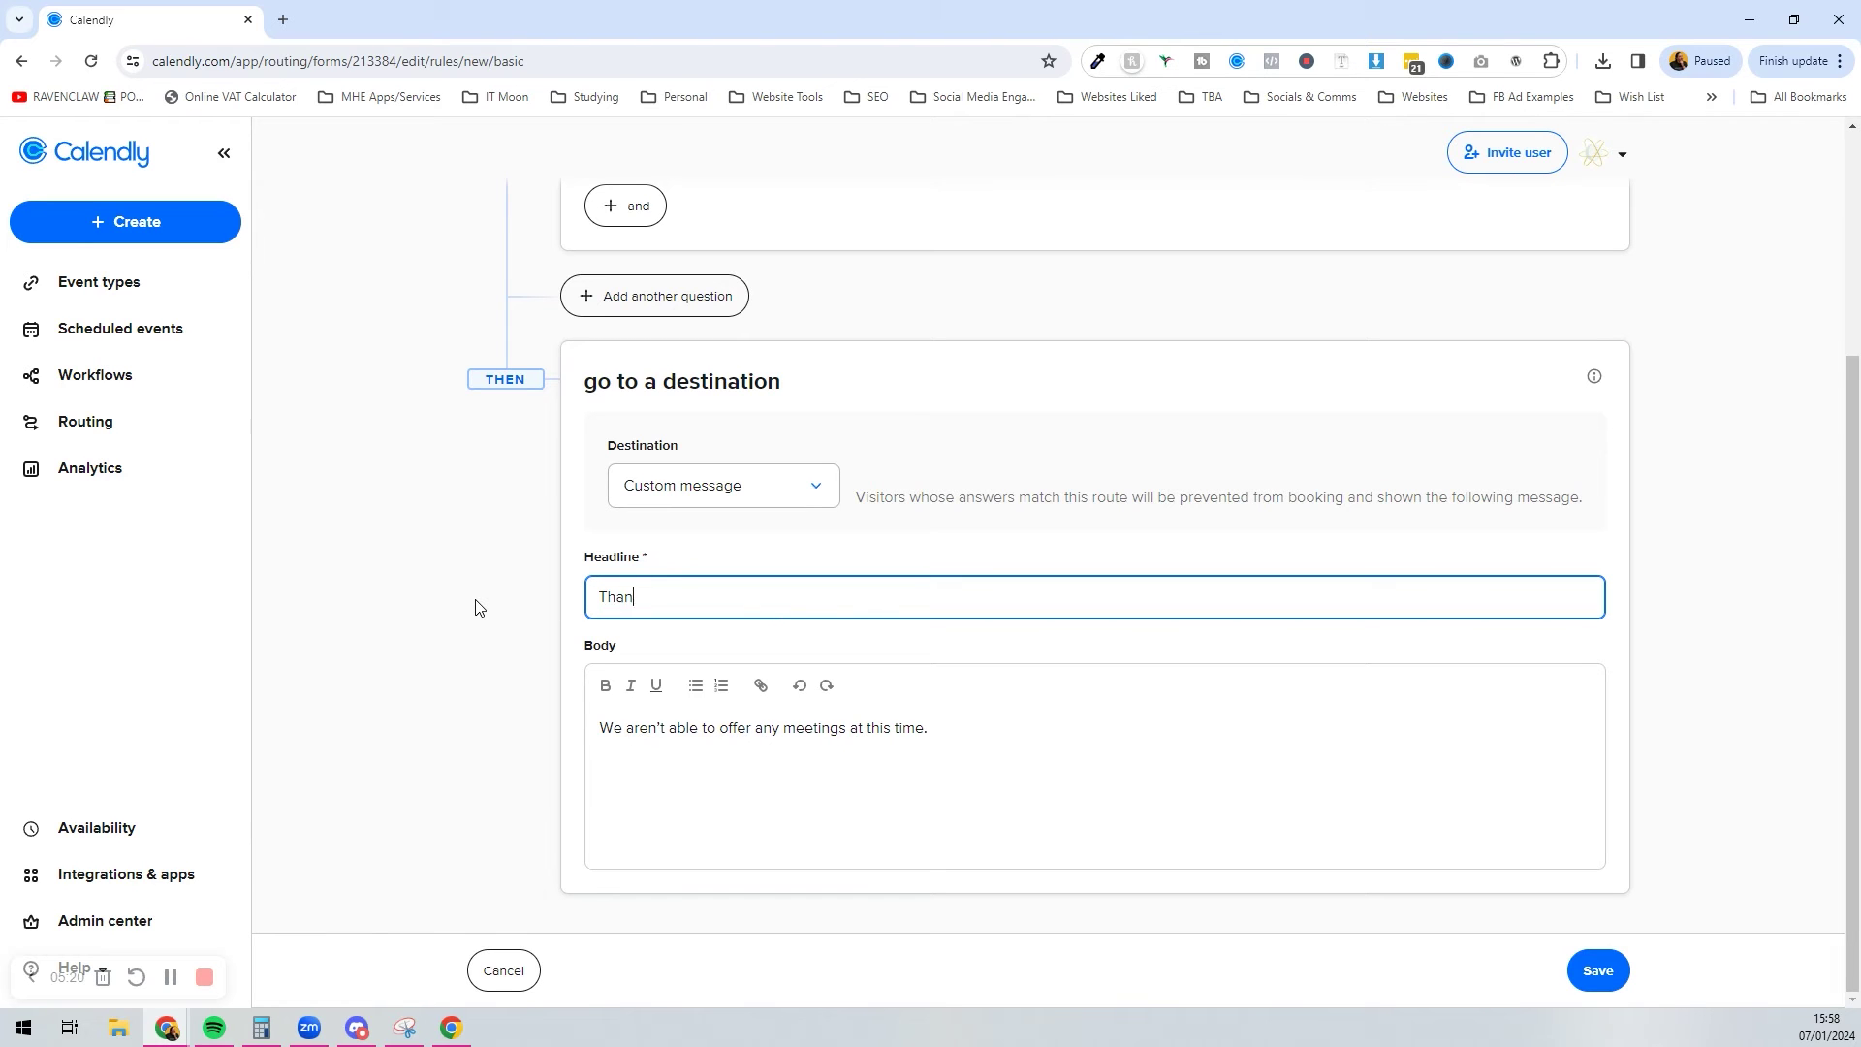
pyautogui.write('k')
pyautogui.hotkey('ctrl', 'a')
pyautogui.write("sOrry don't think we are the right")
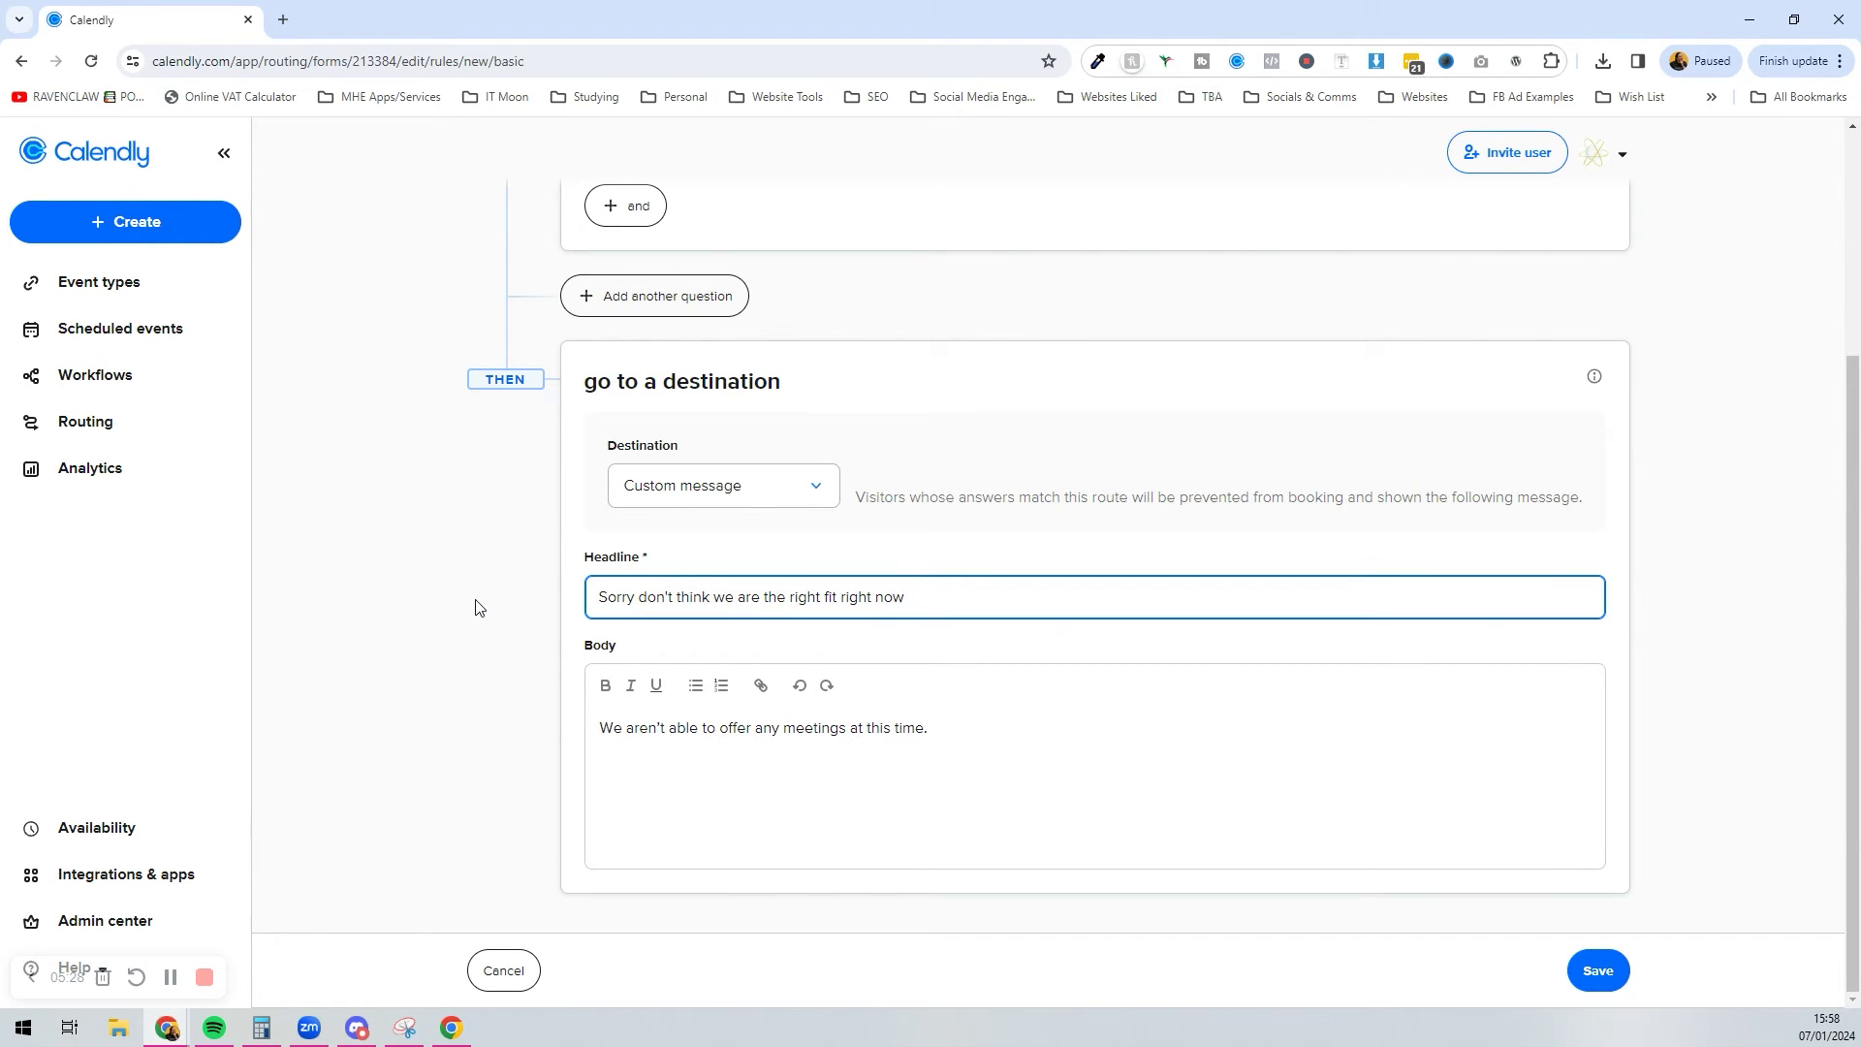
pyautogui.press('Tab')
pyautogui.press('Tab')
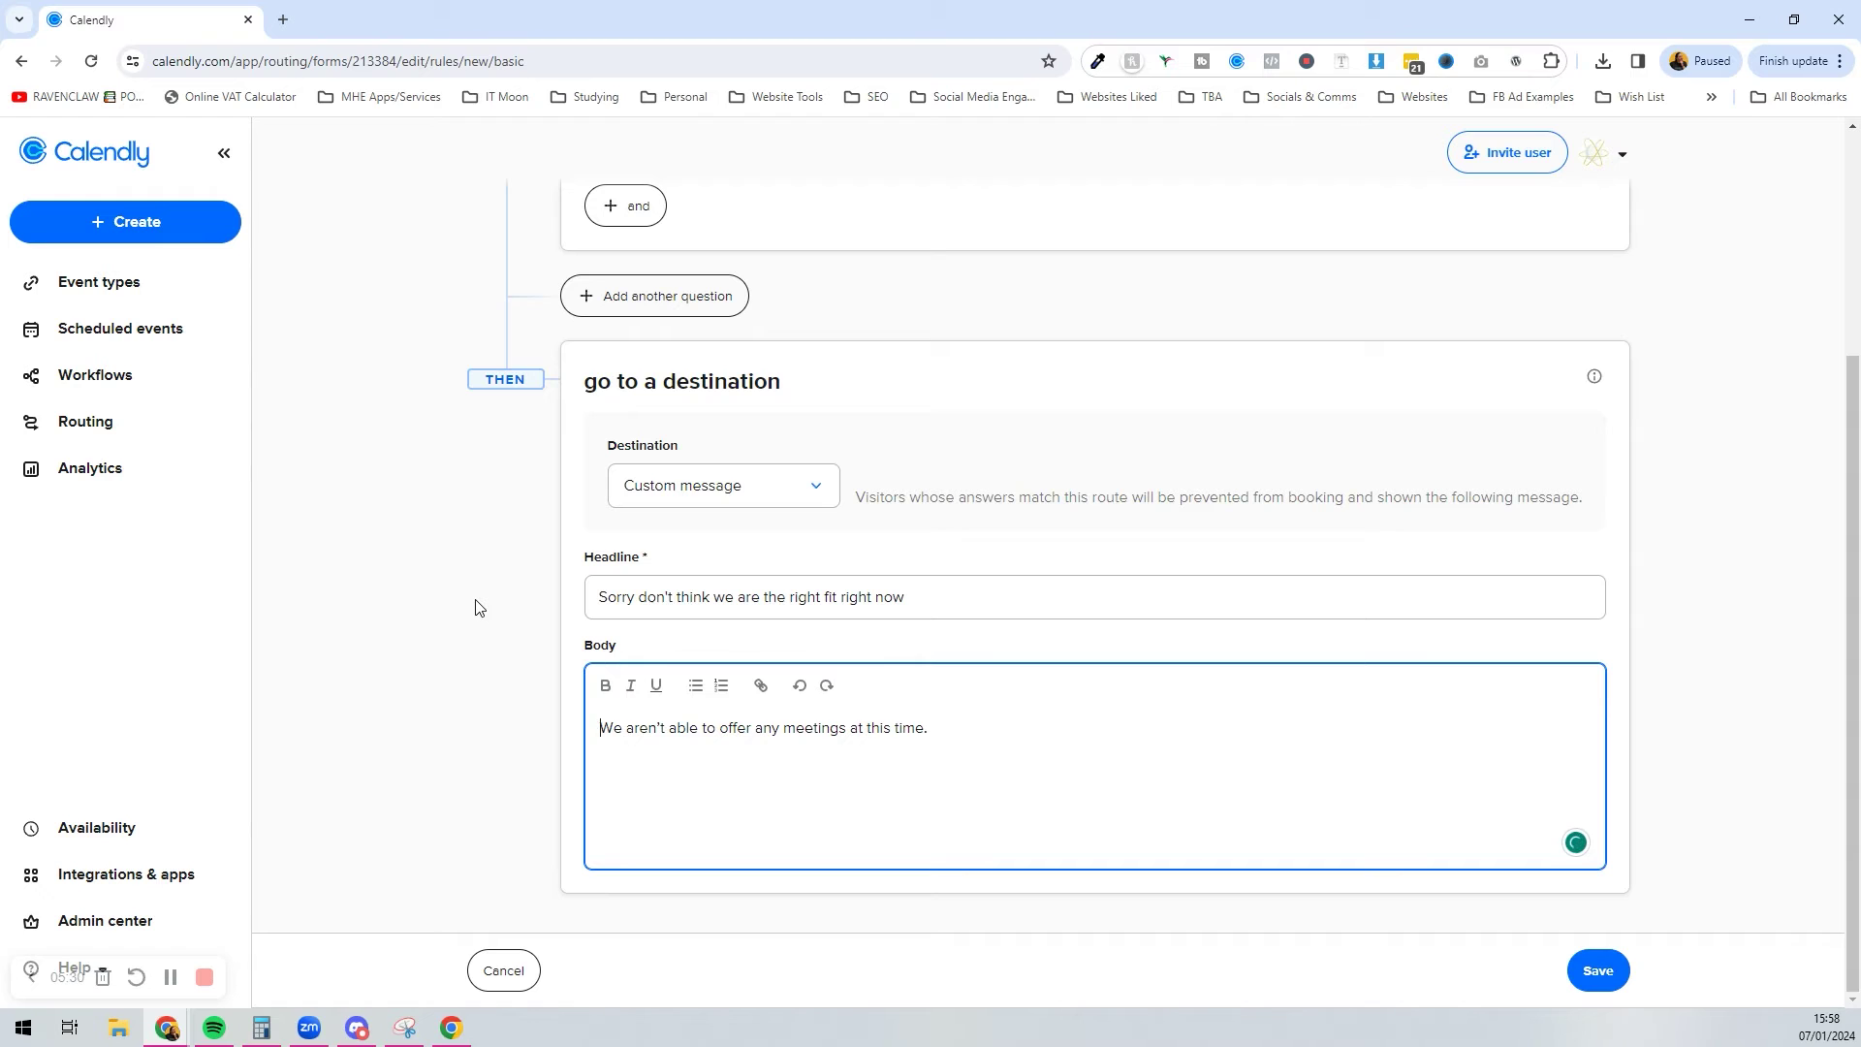
# Step: Replace the end of the body text with a stay-in-touch invitation, add the suggested comma, and save
pyautogui.moveTo(947, 728); pyautogui.dragTo(779, 742)
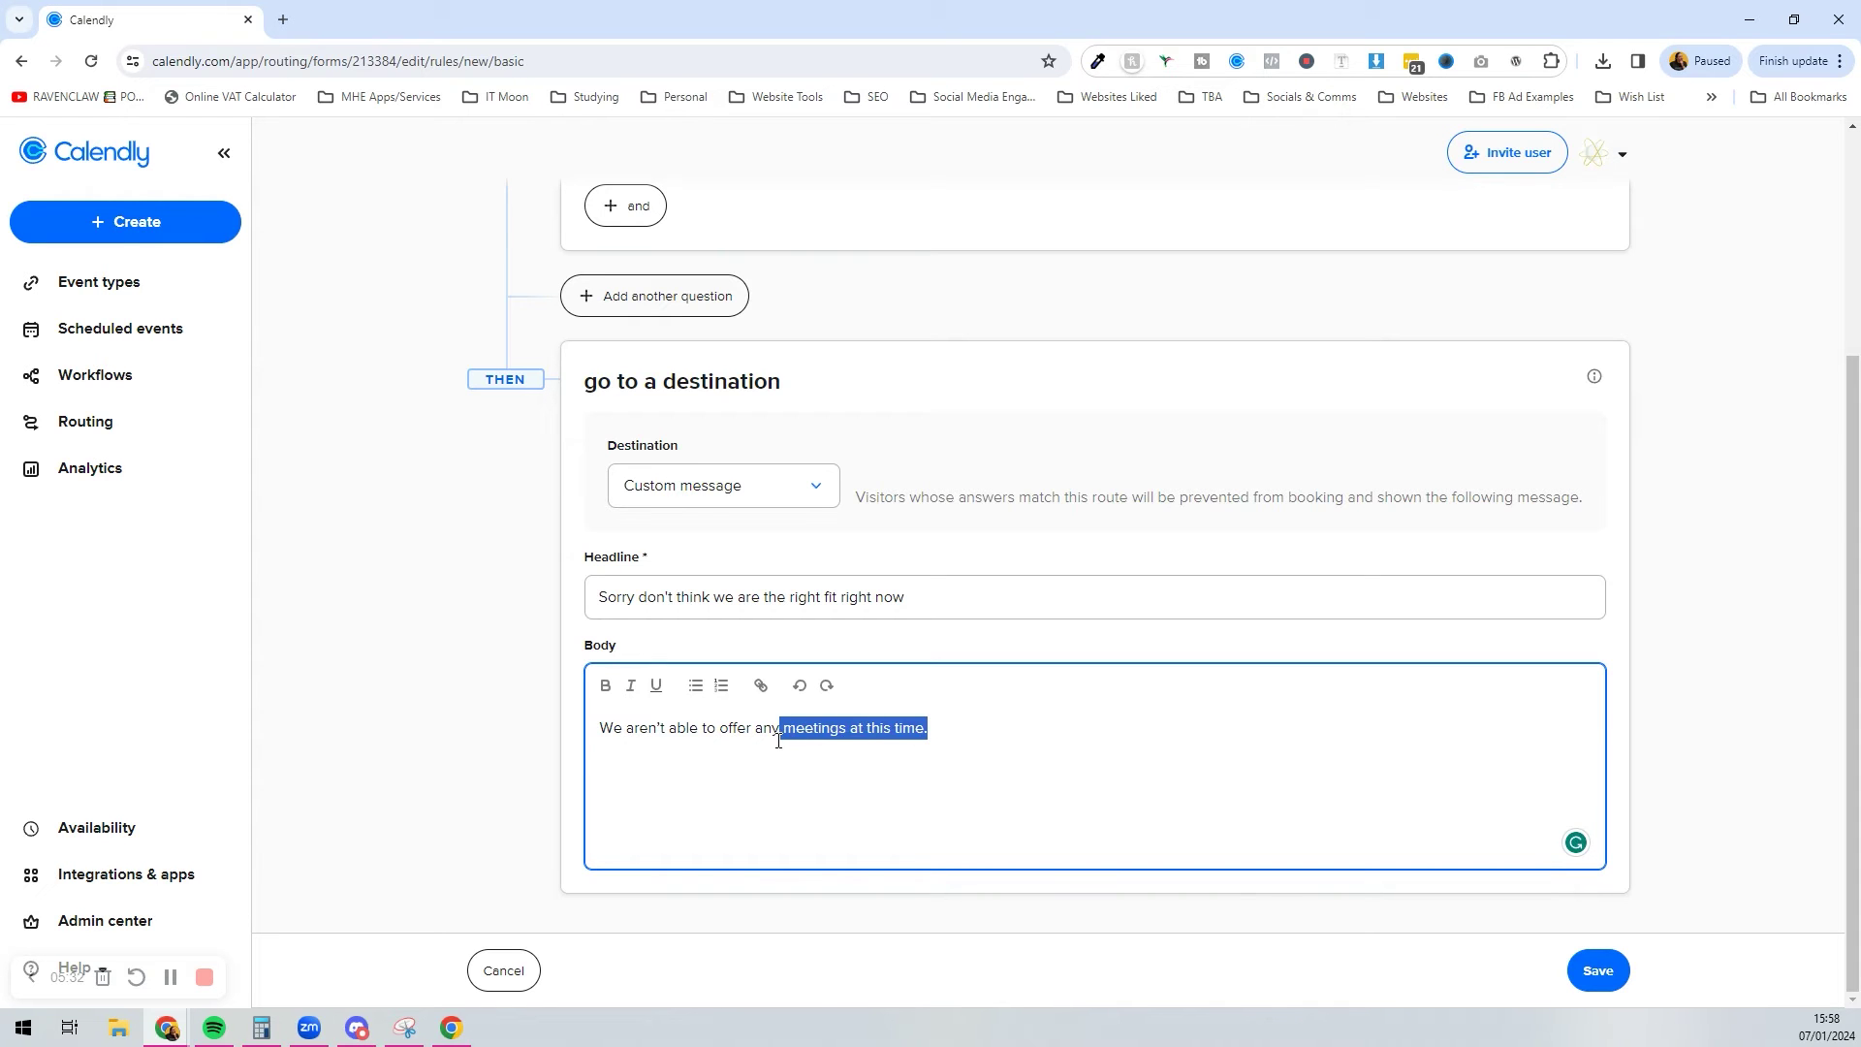
pyautogui.press('BackSpace')
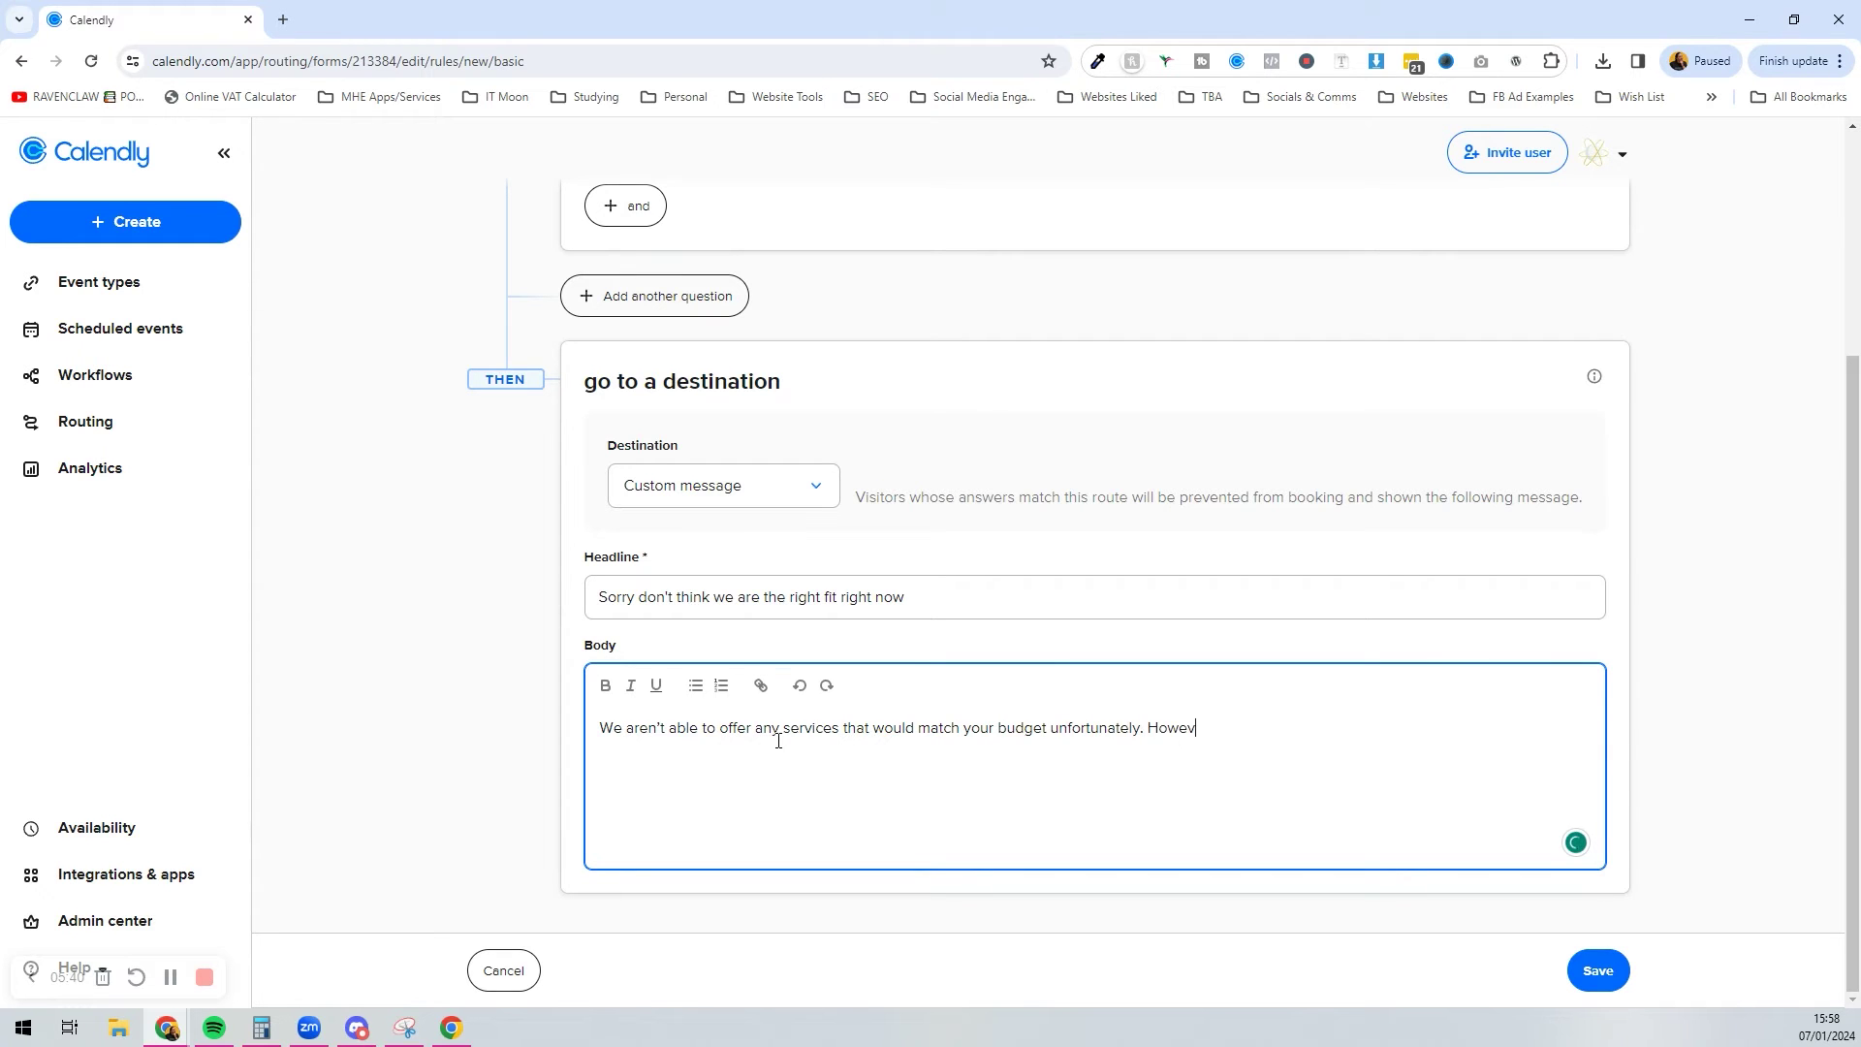
pyautogui.write('stay in touch for if anything else changes in the future.')
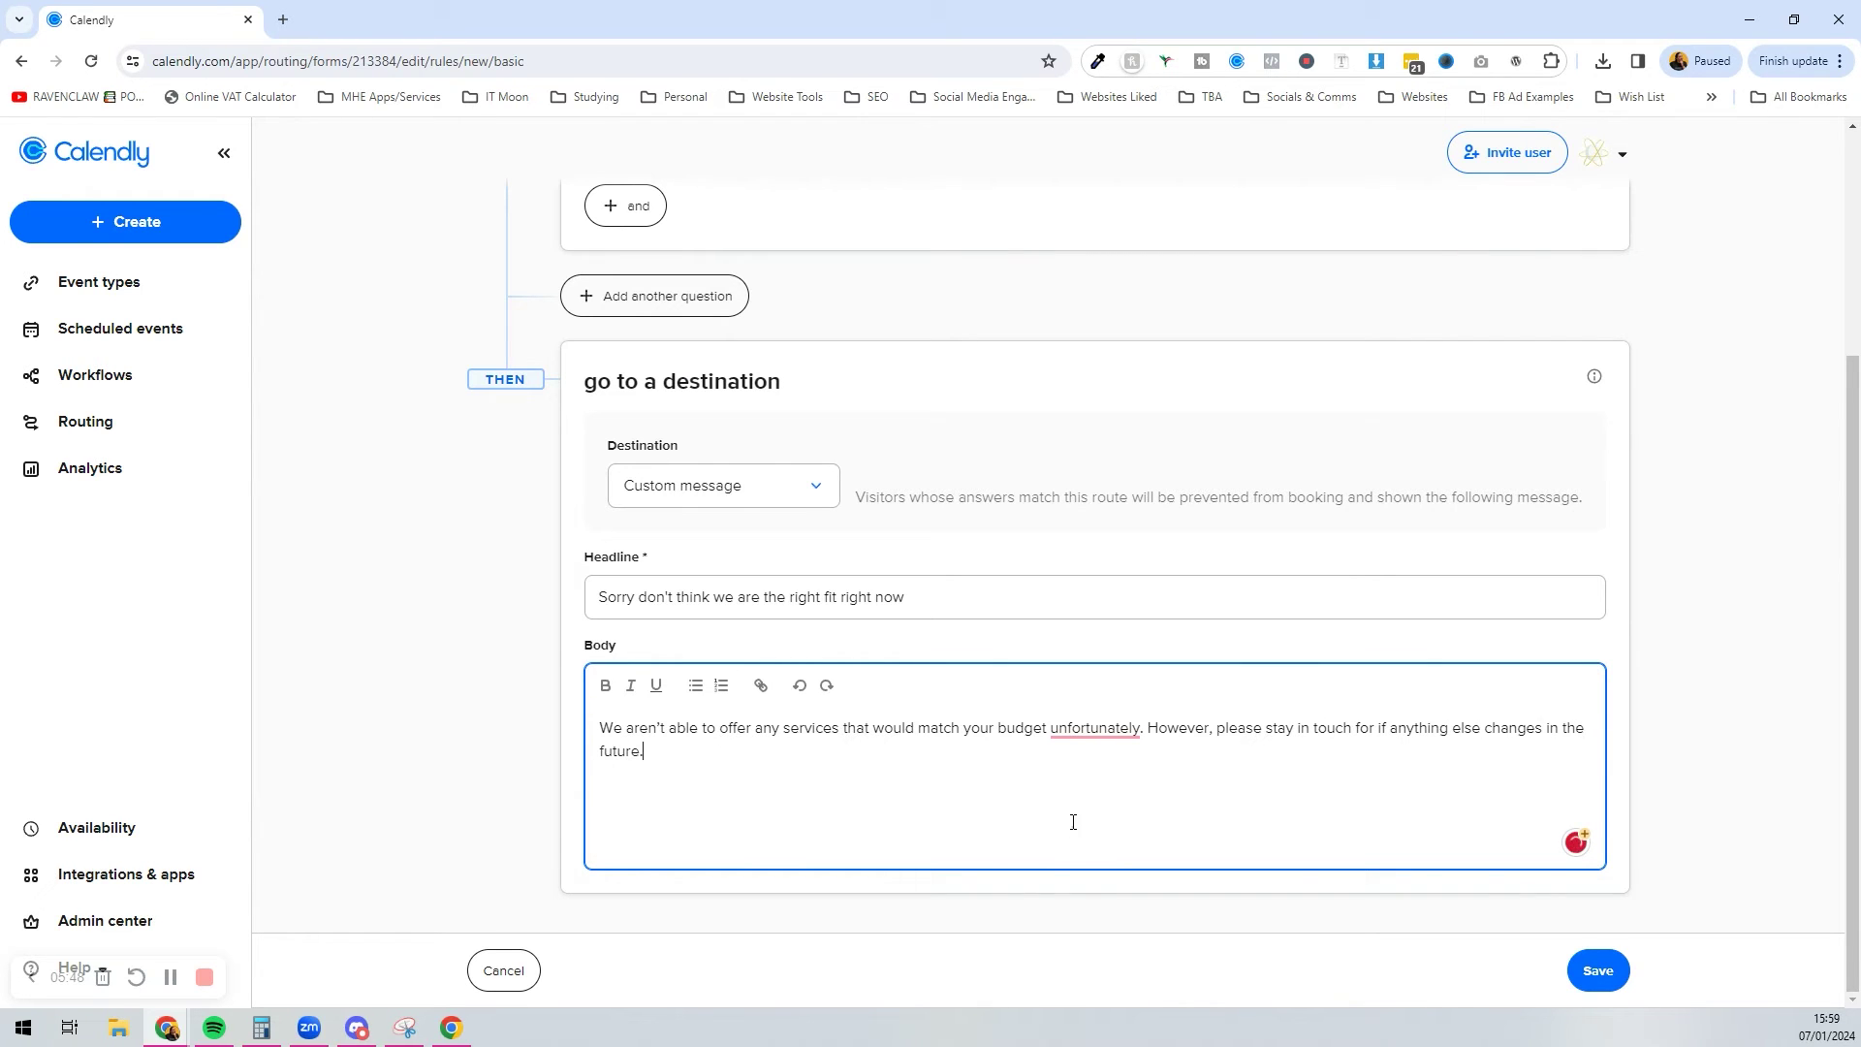
pyautogui.moveTo(1096, 729)
pyautogui.click(1095, 783)
pyautogui.click(1606, 970)
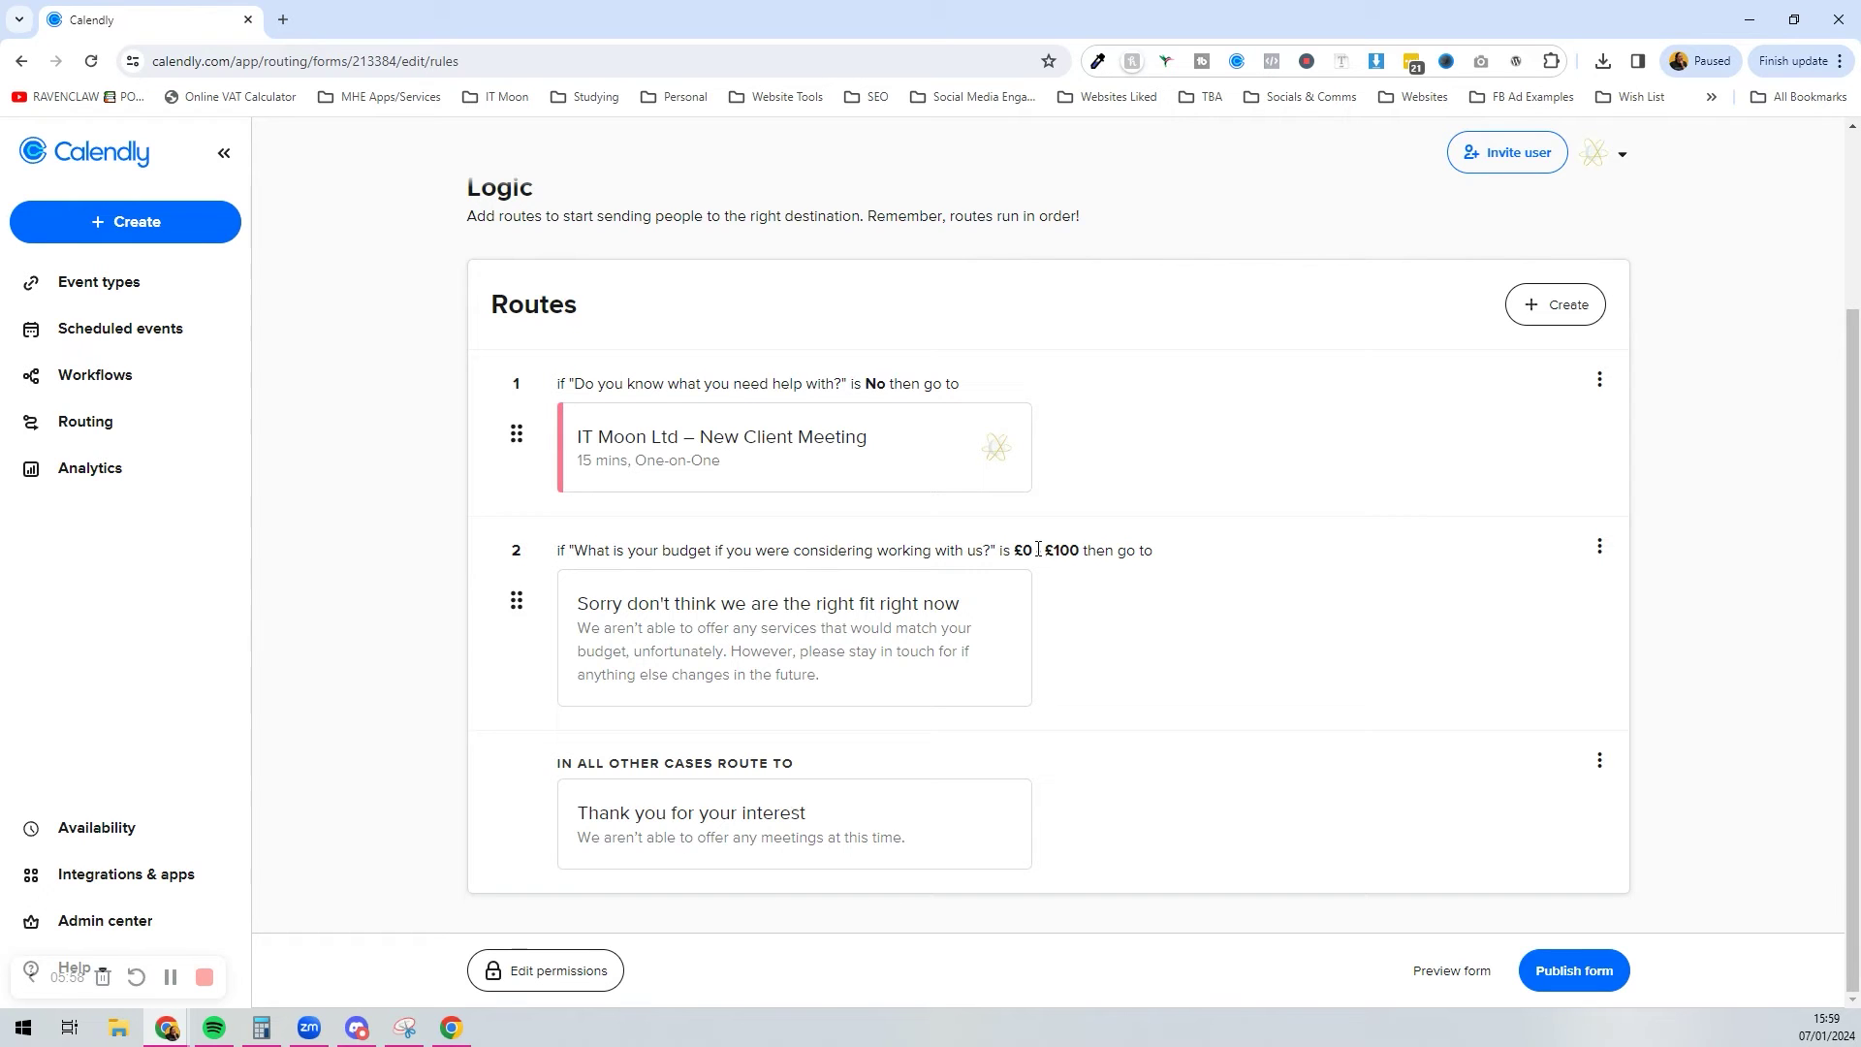
# Step: Create route 3 from form answers with the condition budget is £101 - £250
pyautogui.click(1531, 302)
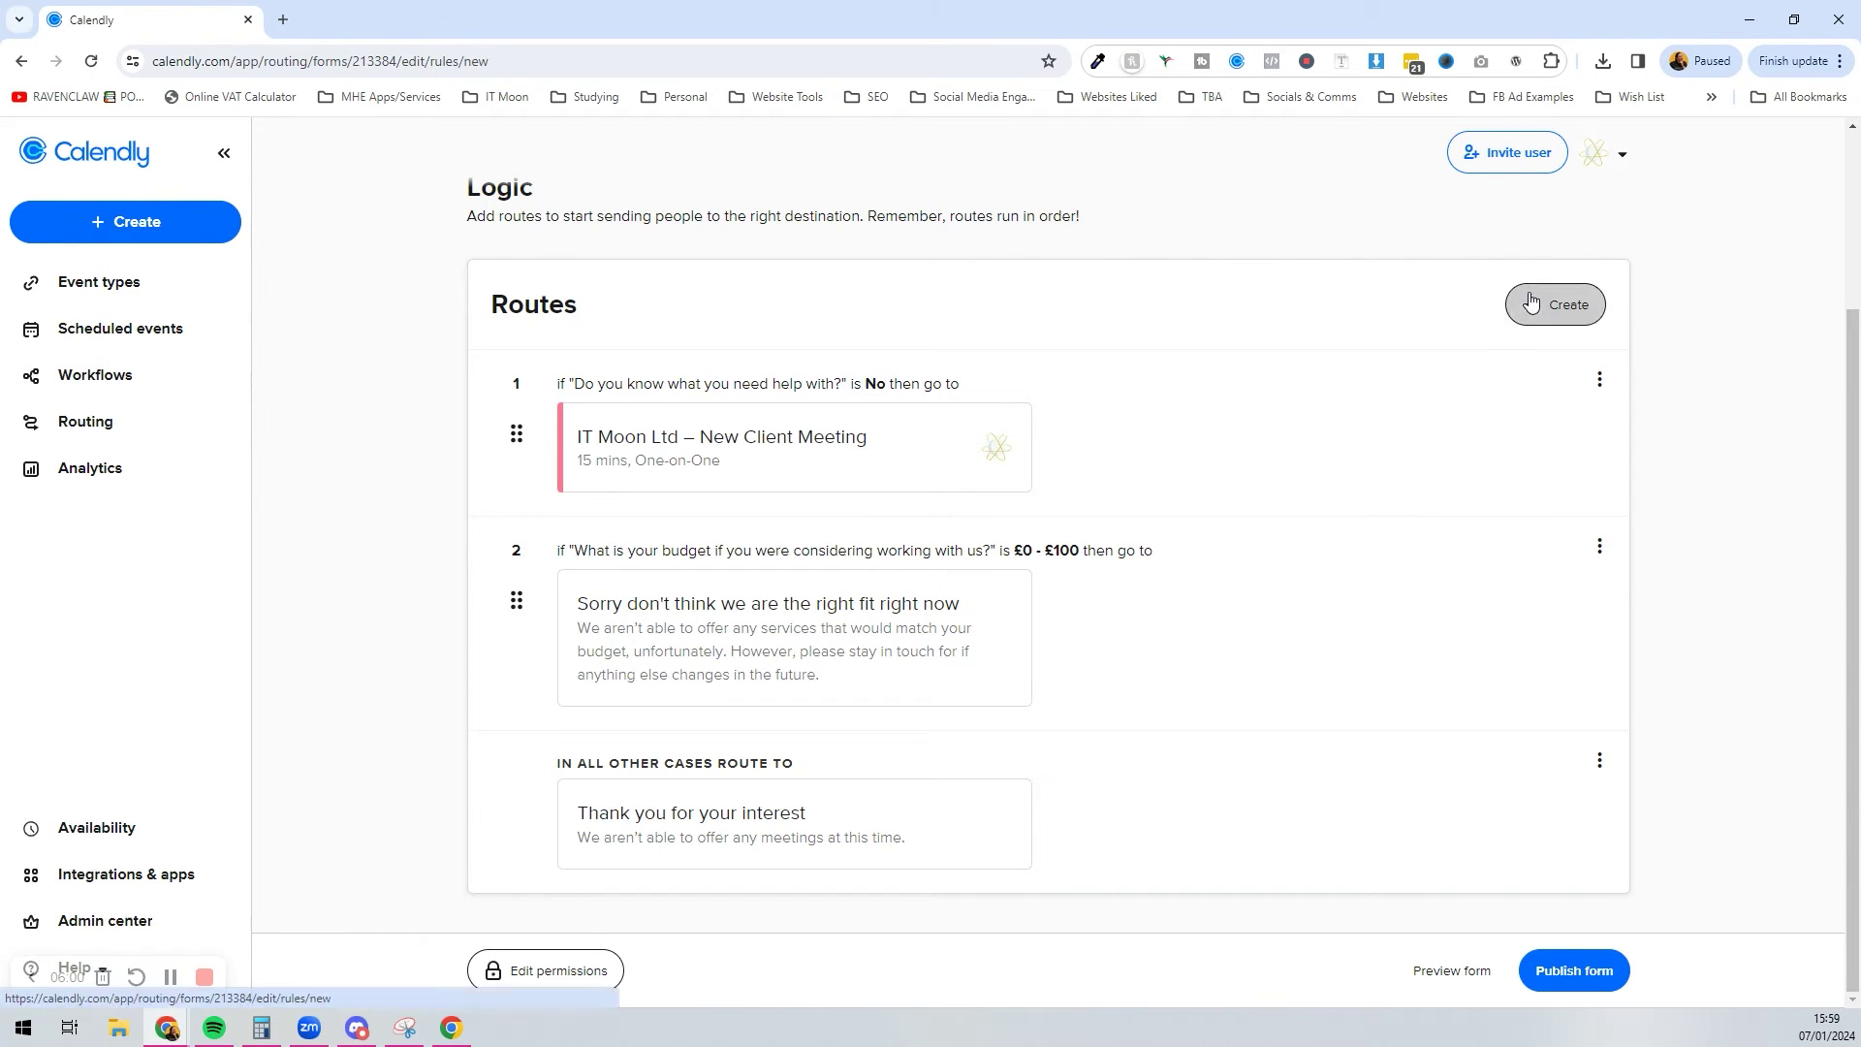
pyautogui.click(771, 490)
pyautogui.click(756, 404)
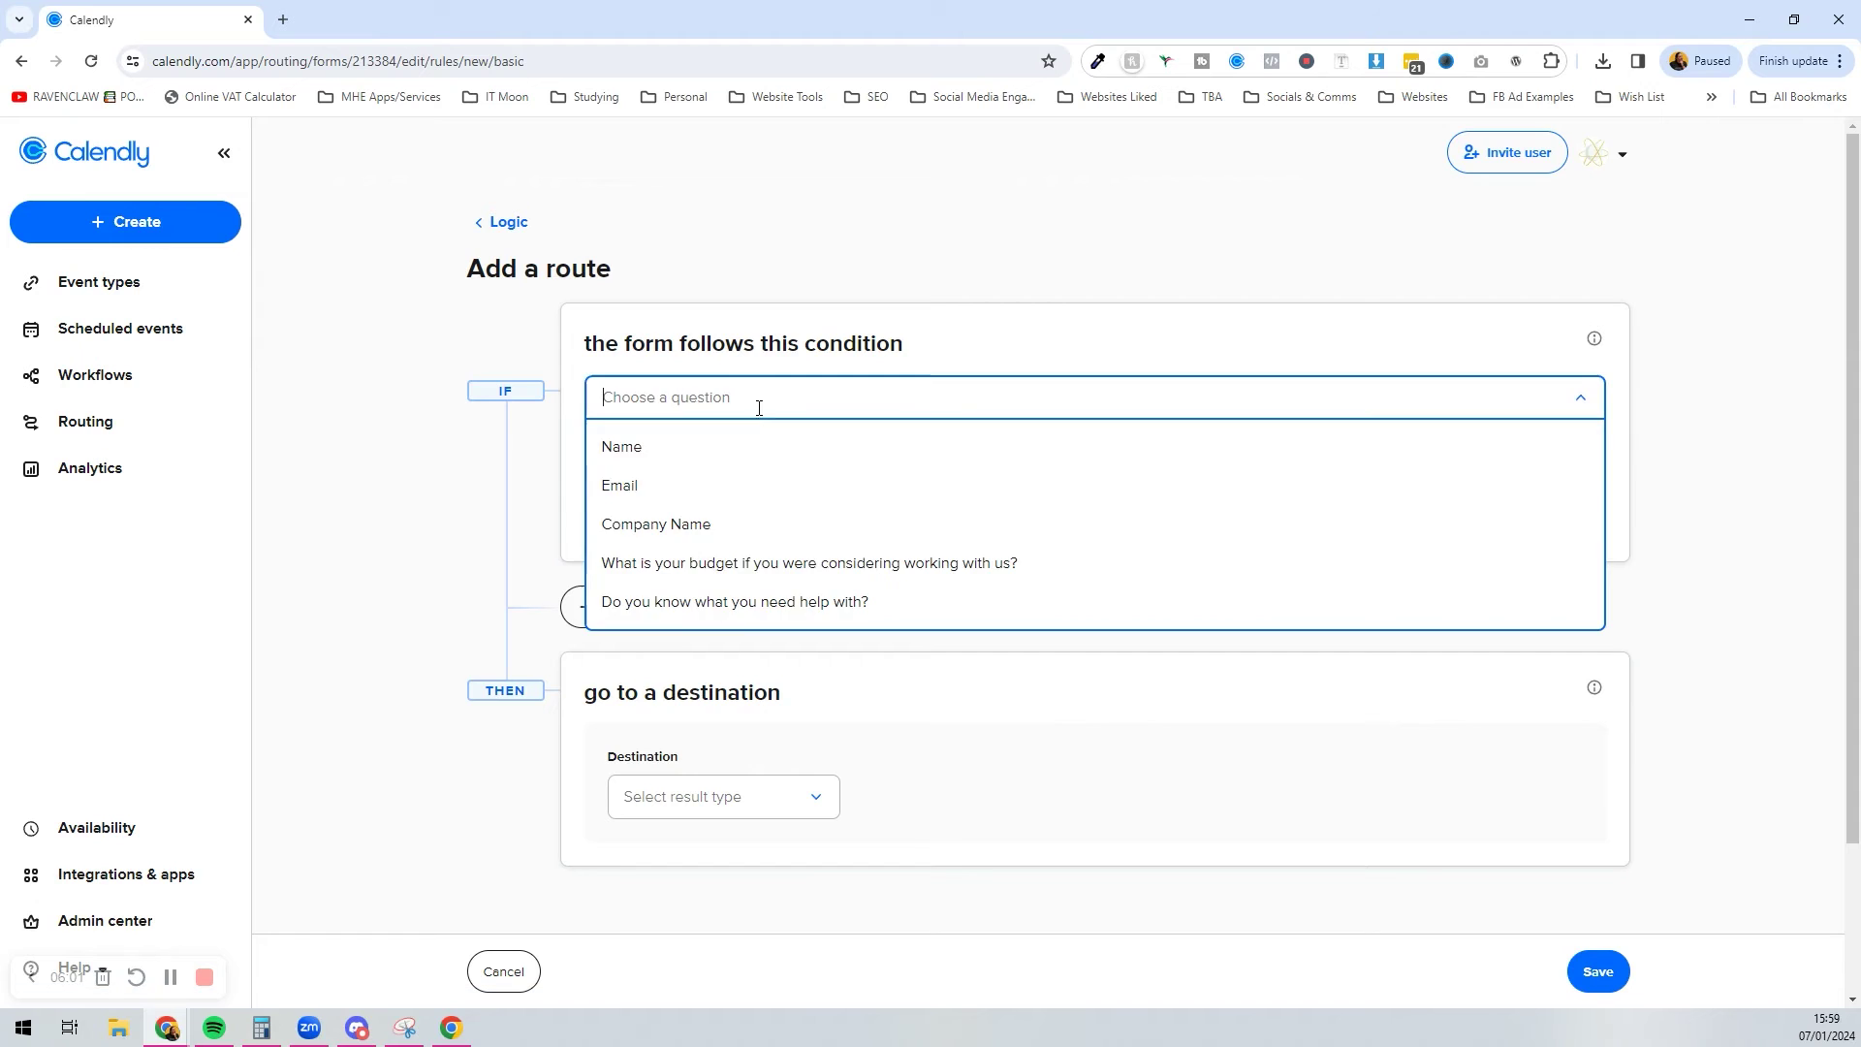
pyautogui.click(731, 563)
pyautogui.click(852, 460)
pyautogui.click(900, 504)
pyautogui.click(1120, 458)
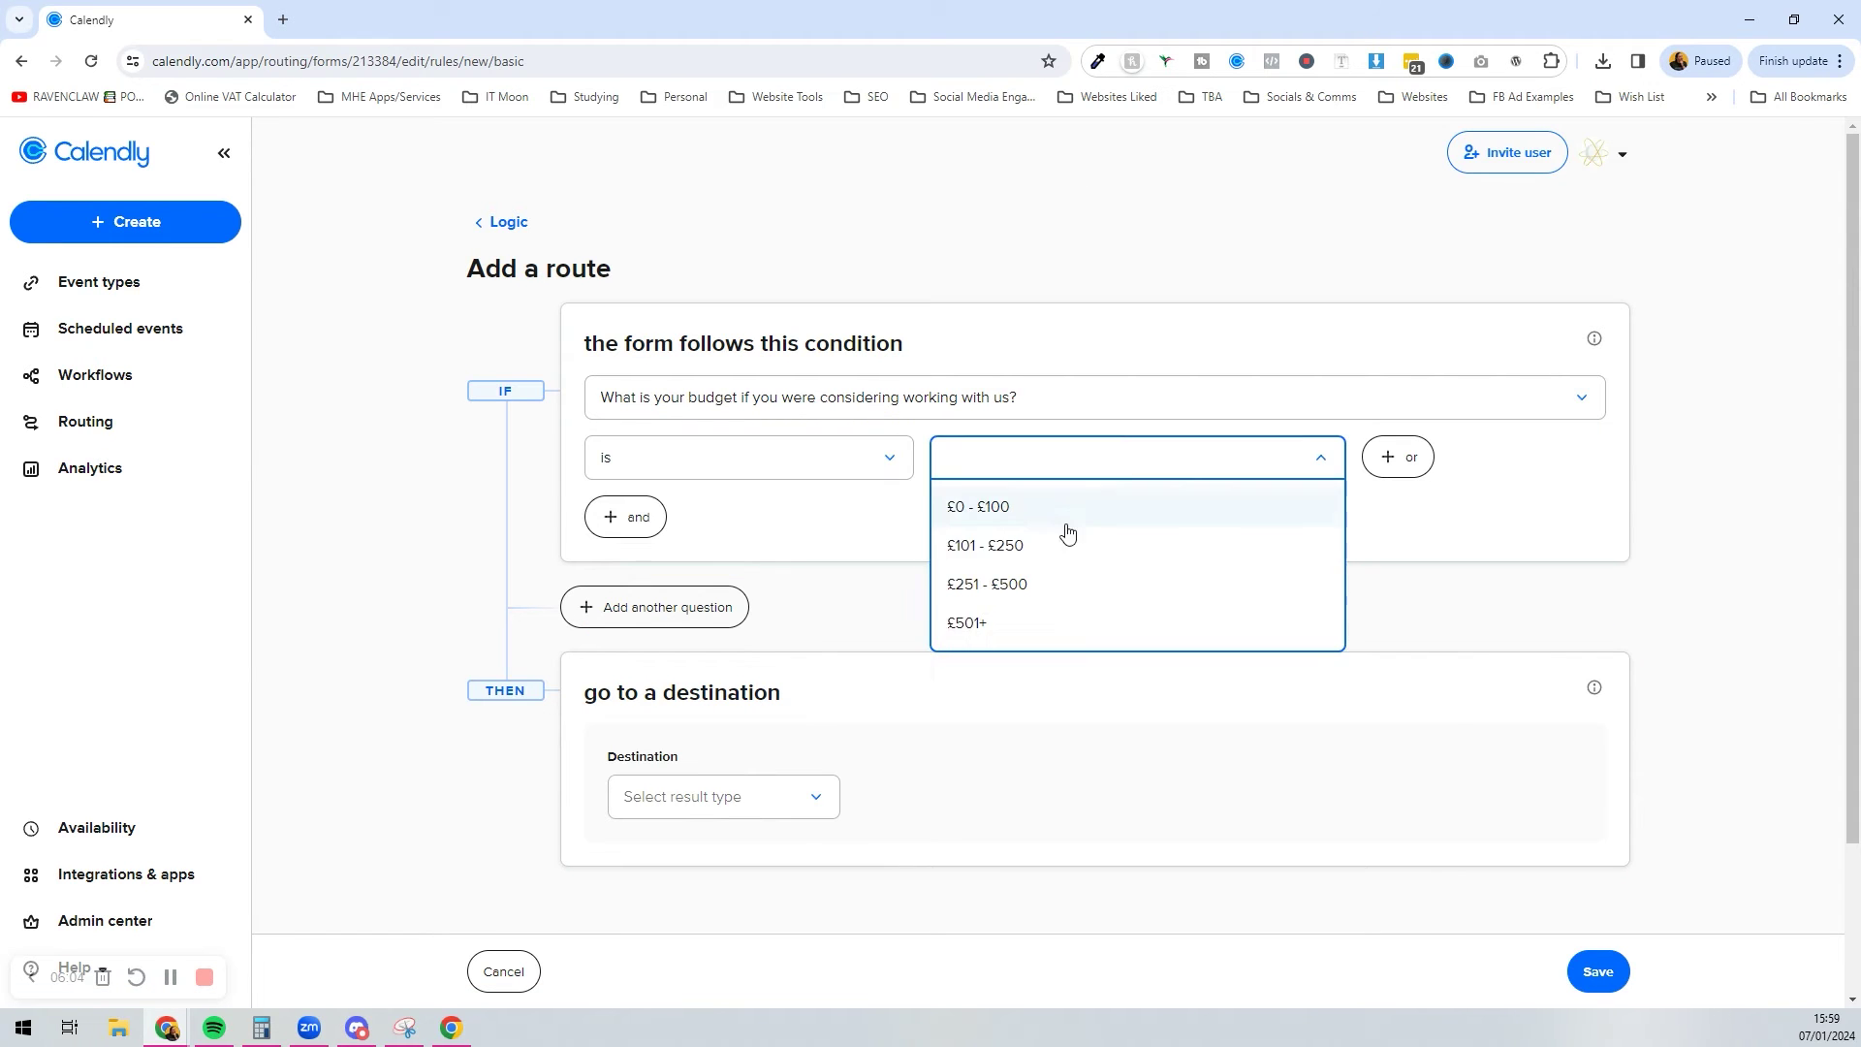
pyautogui.click(1073, 546)
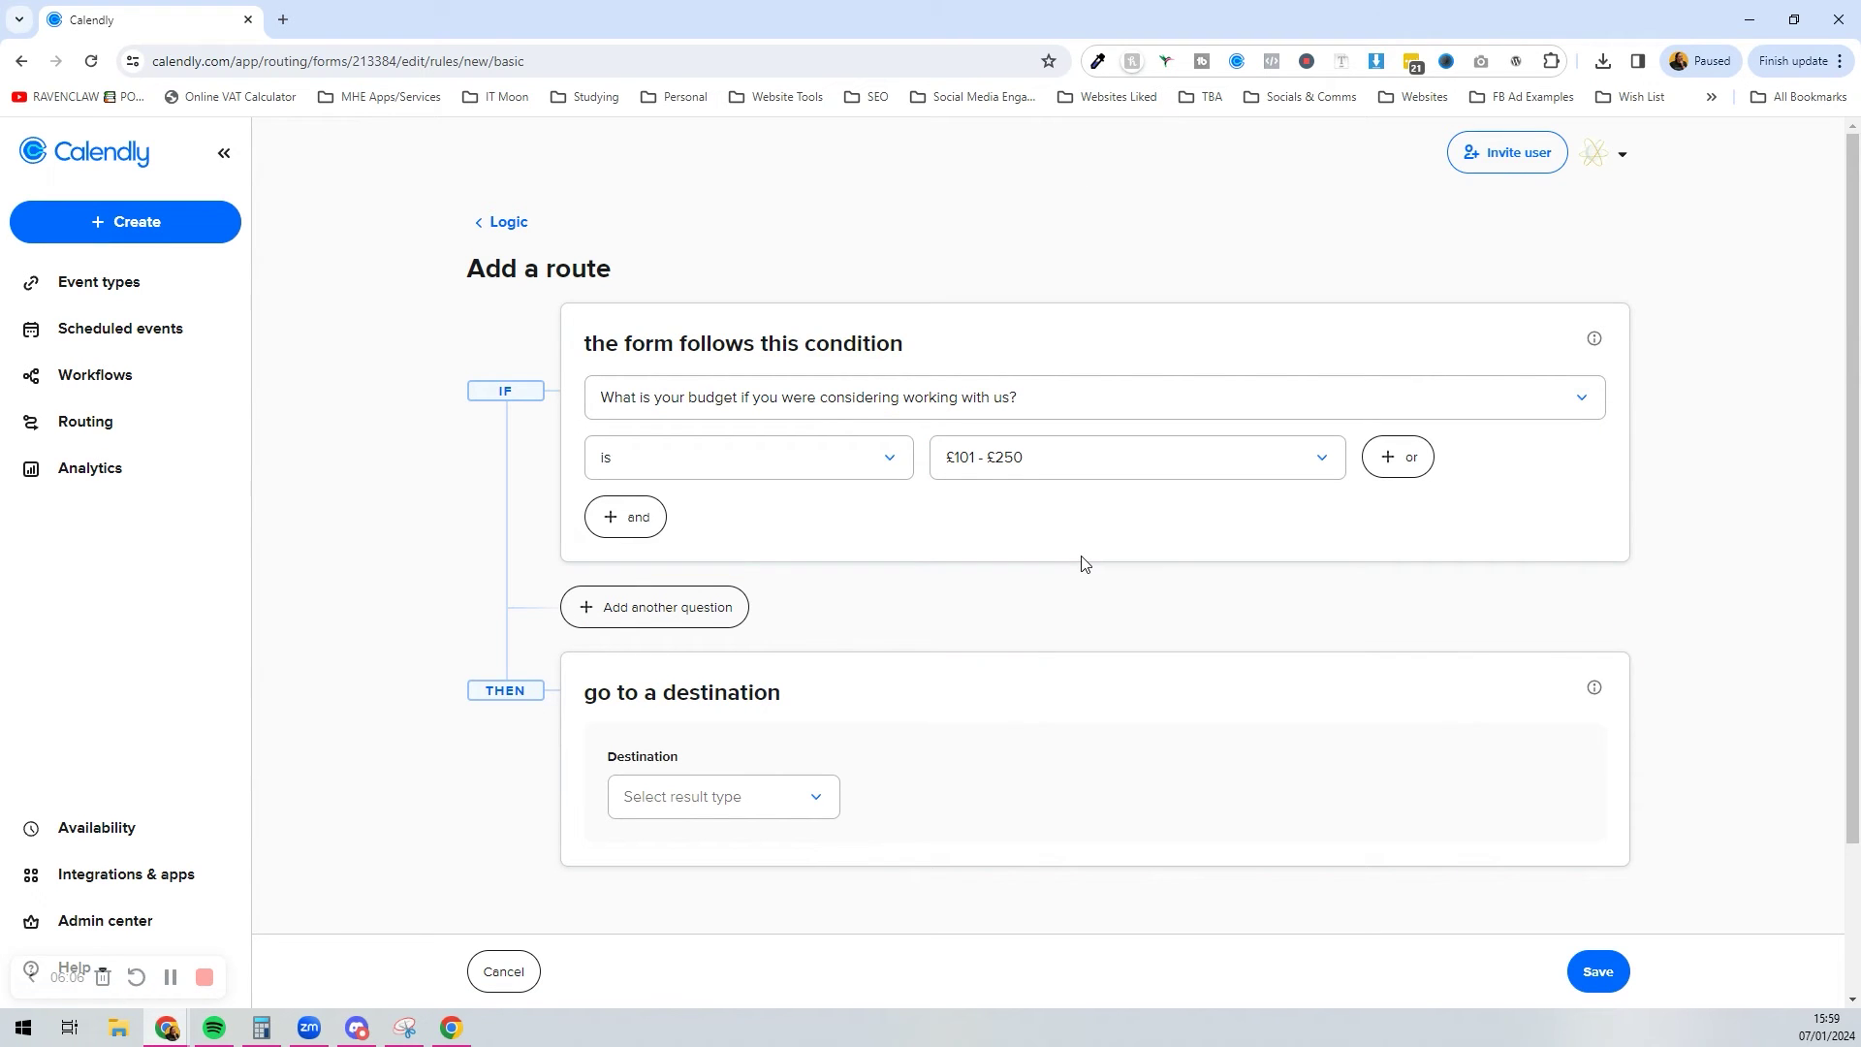
# Step: Send the route to the Power Hour with Laura event type and save it
pyautogui.click(665, 795)
pyautogui.scroll(-2, 665, 786)
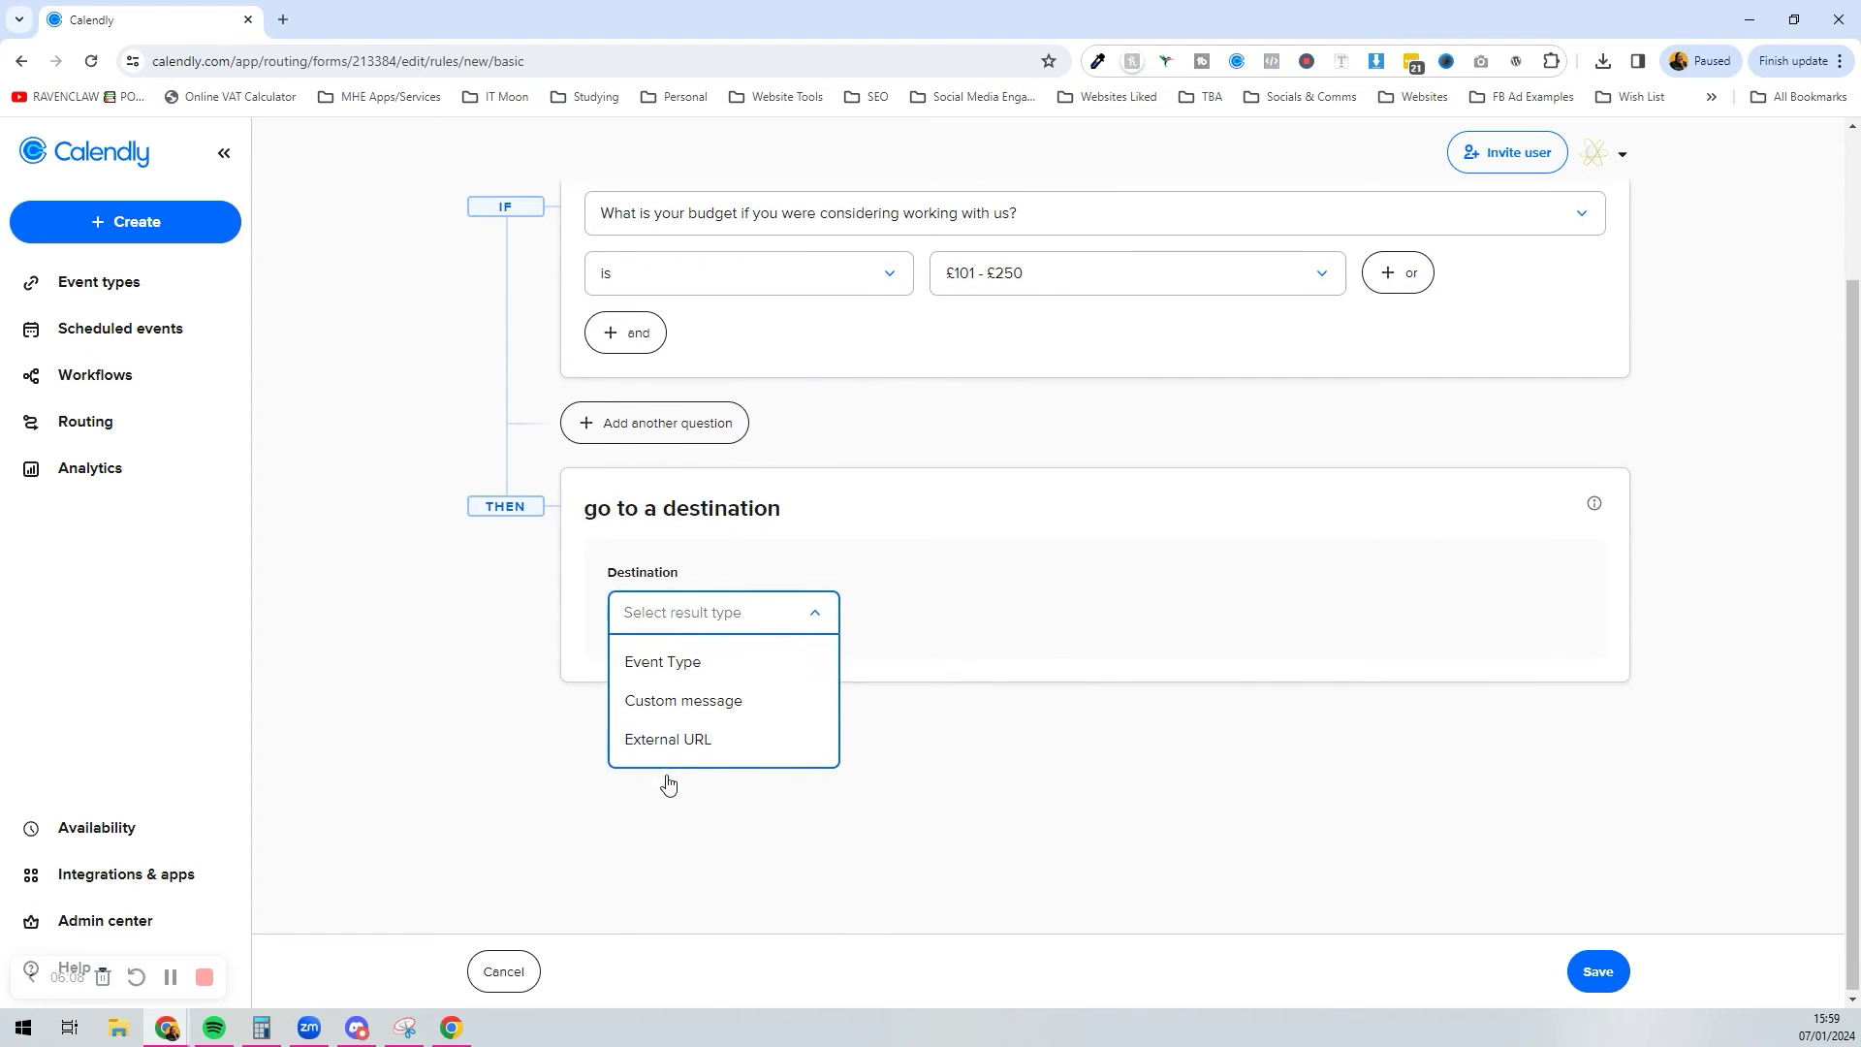
pyautogui.click(692, 675)
pyautogui.click(1005, 614)
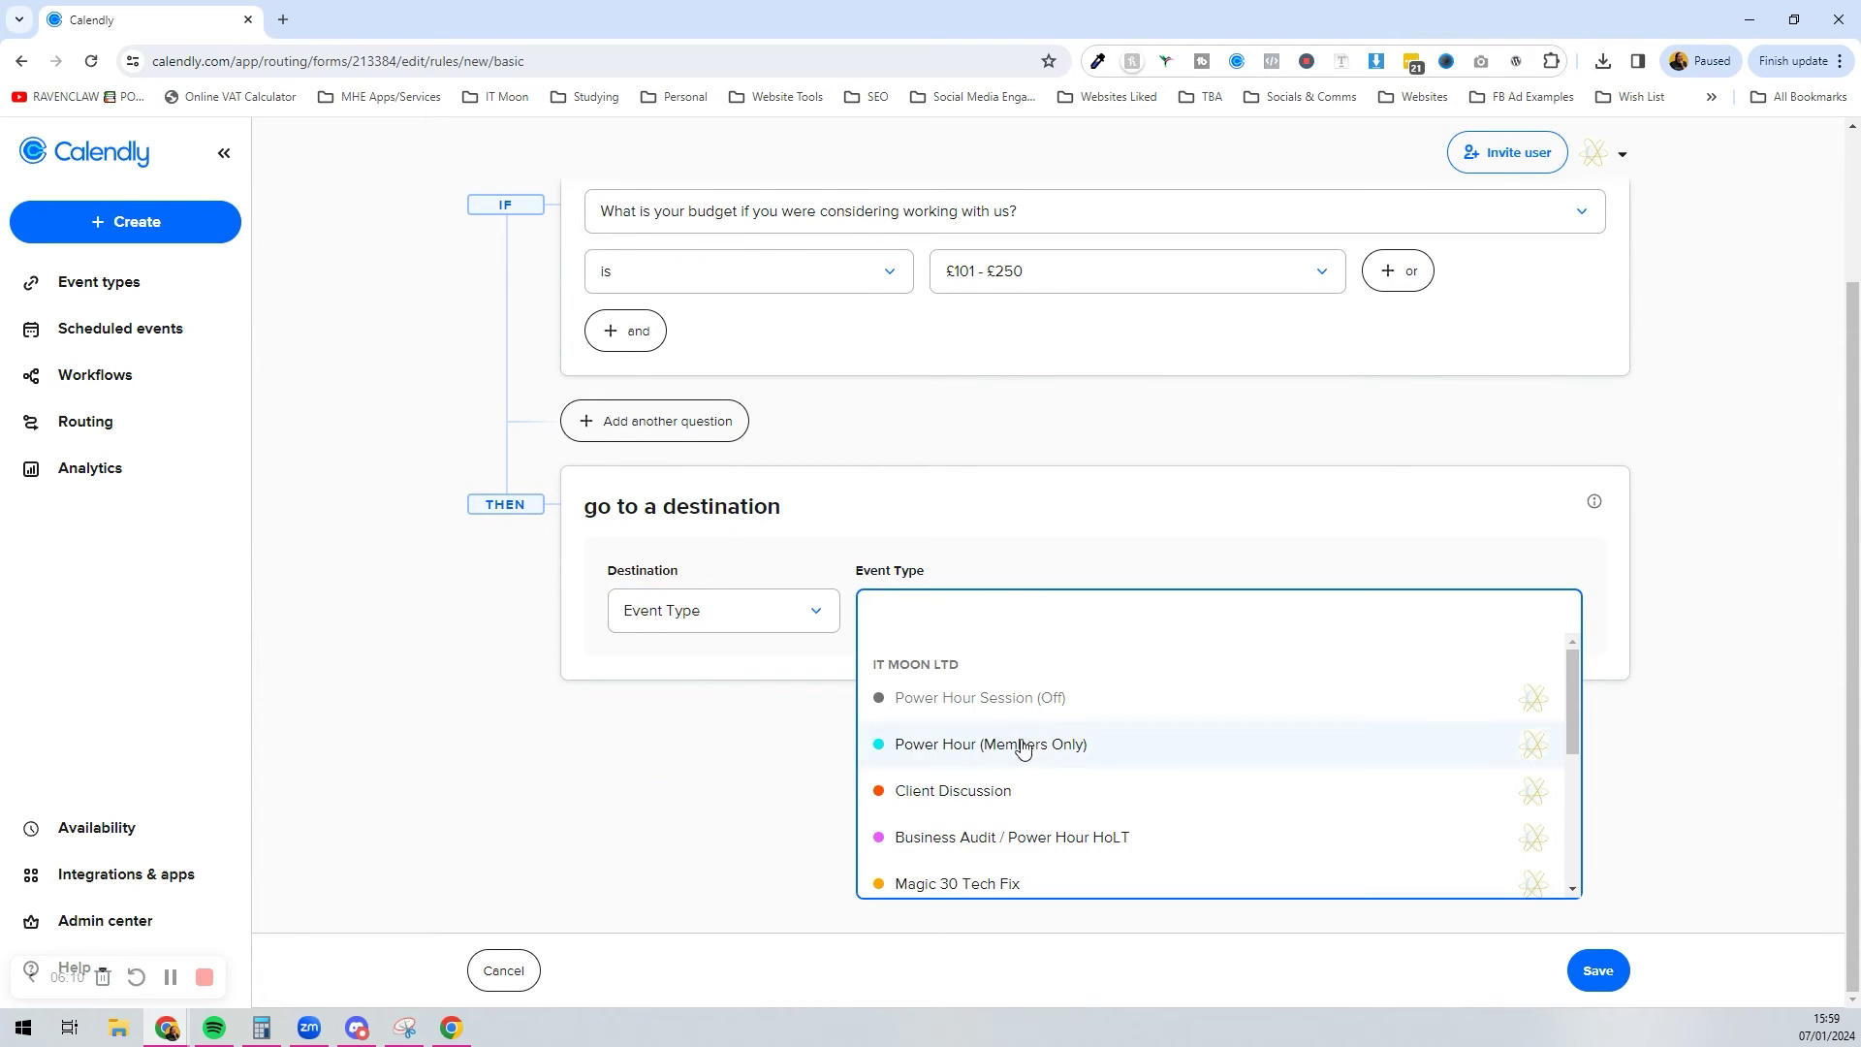
pyautogui.scroll(-2, 1023, 751)
pyautogui.click(1022, 812)
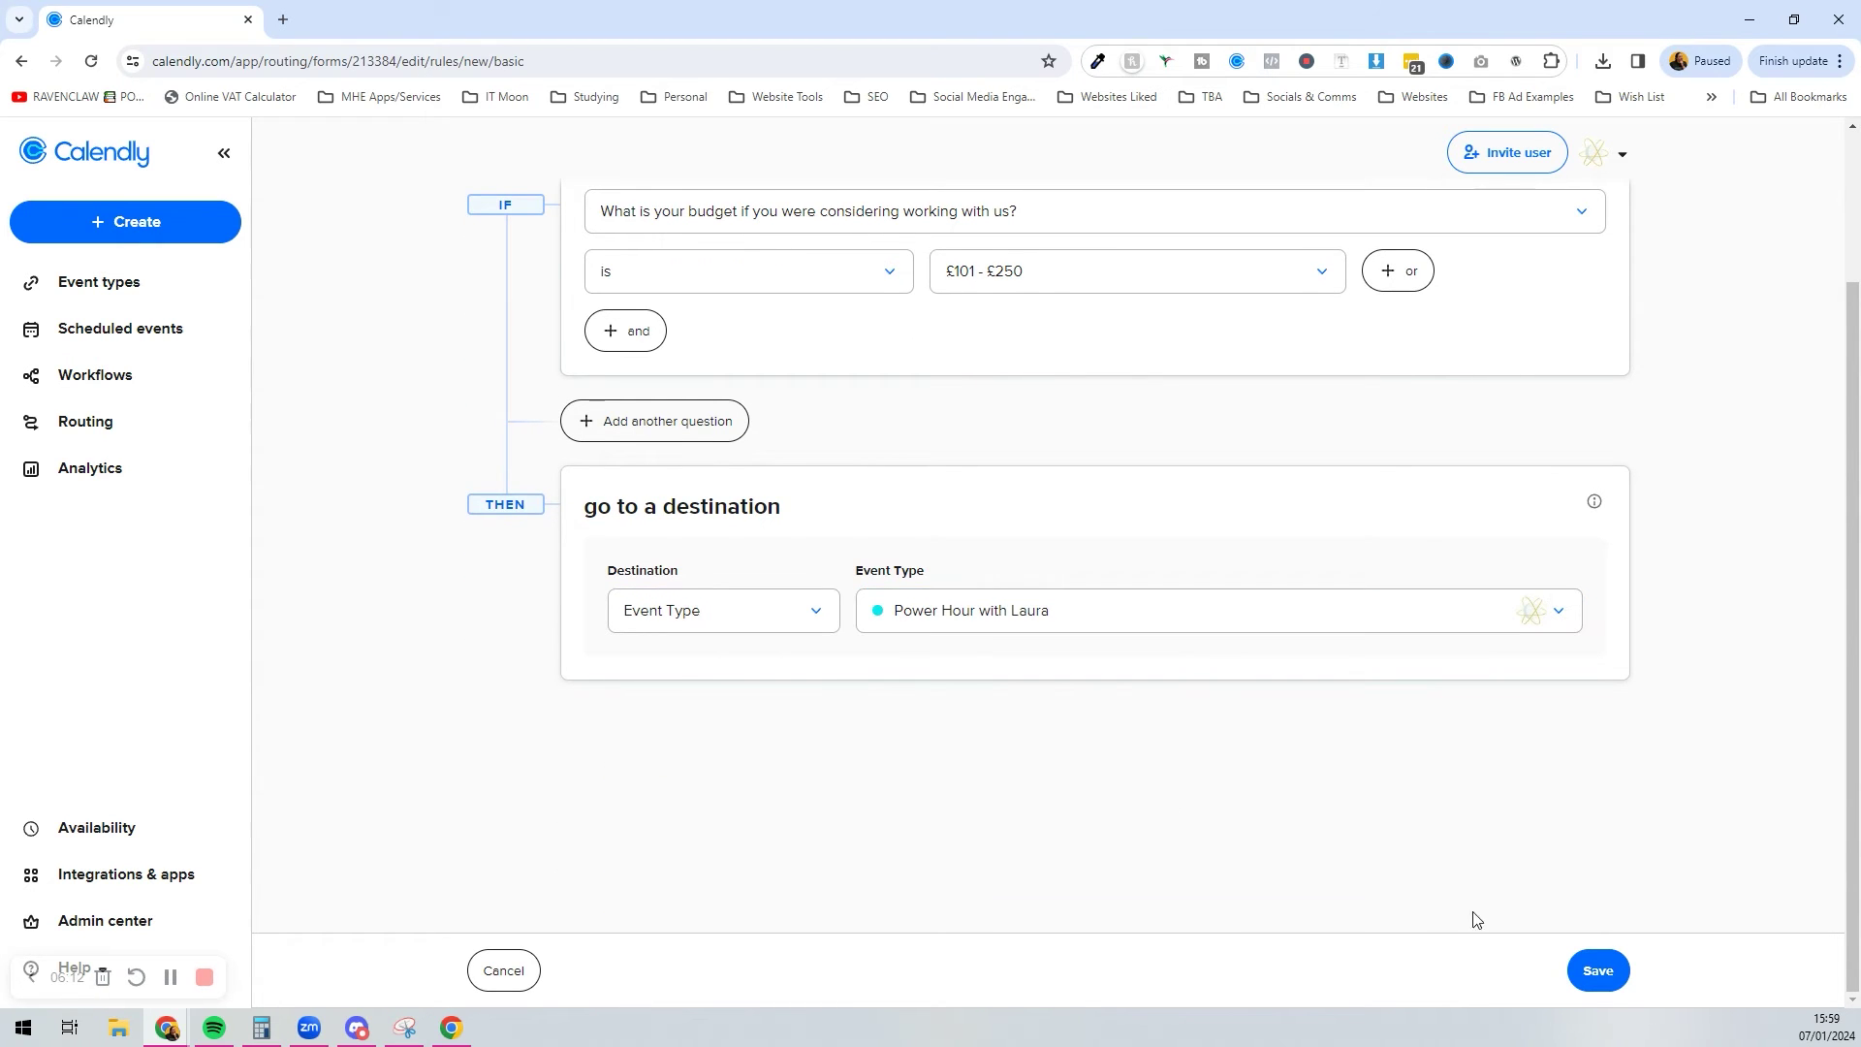
pyautogui.click(1598, 972)
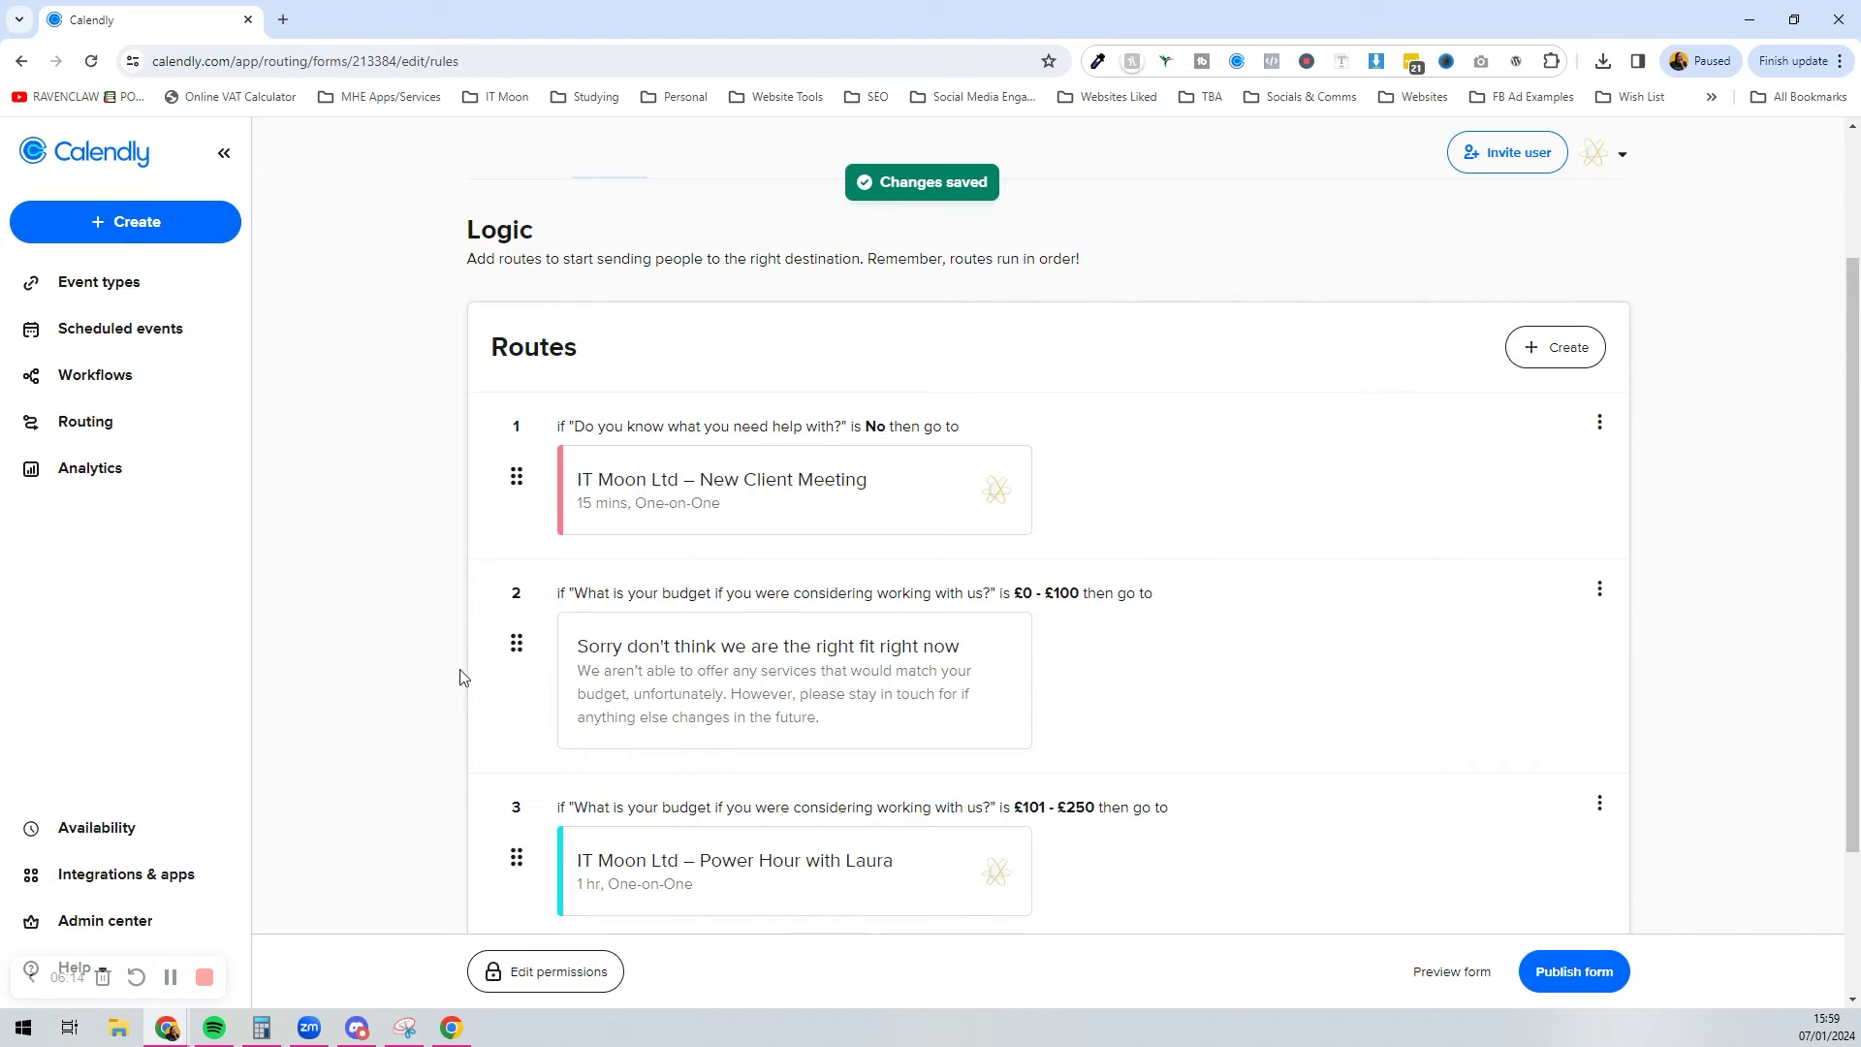
pyautogui.scroll(-1, 1057, 637)
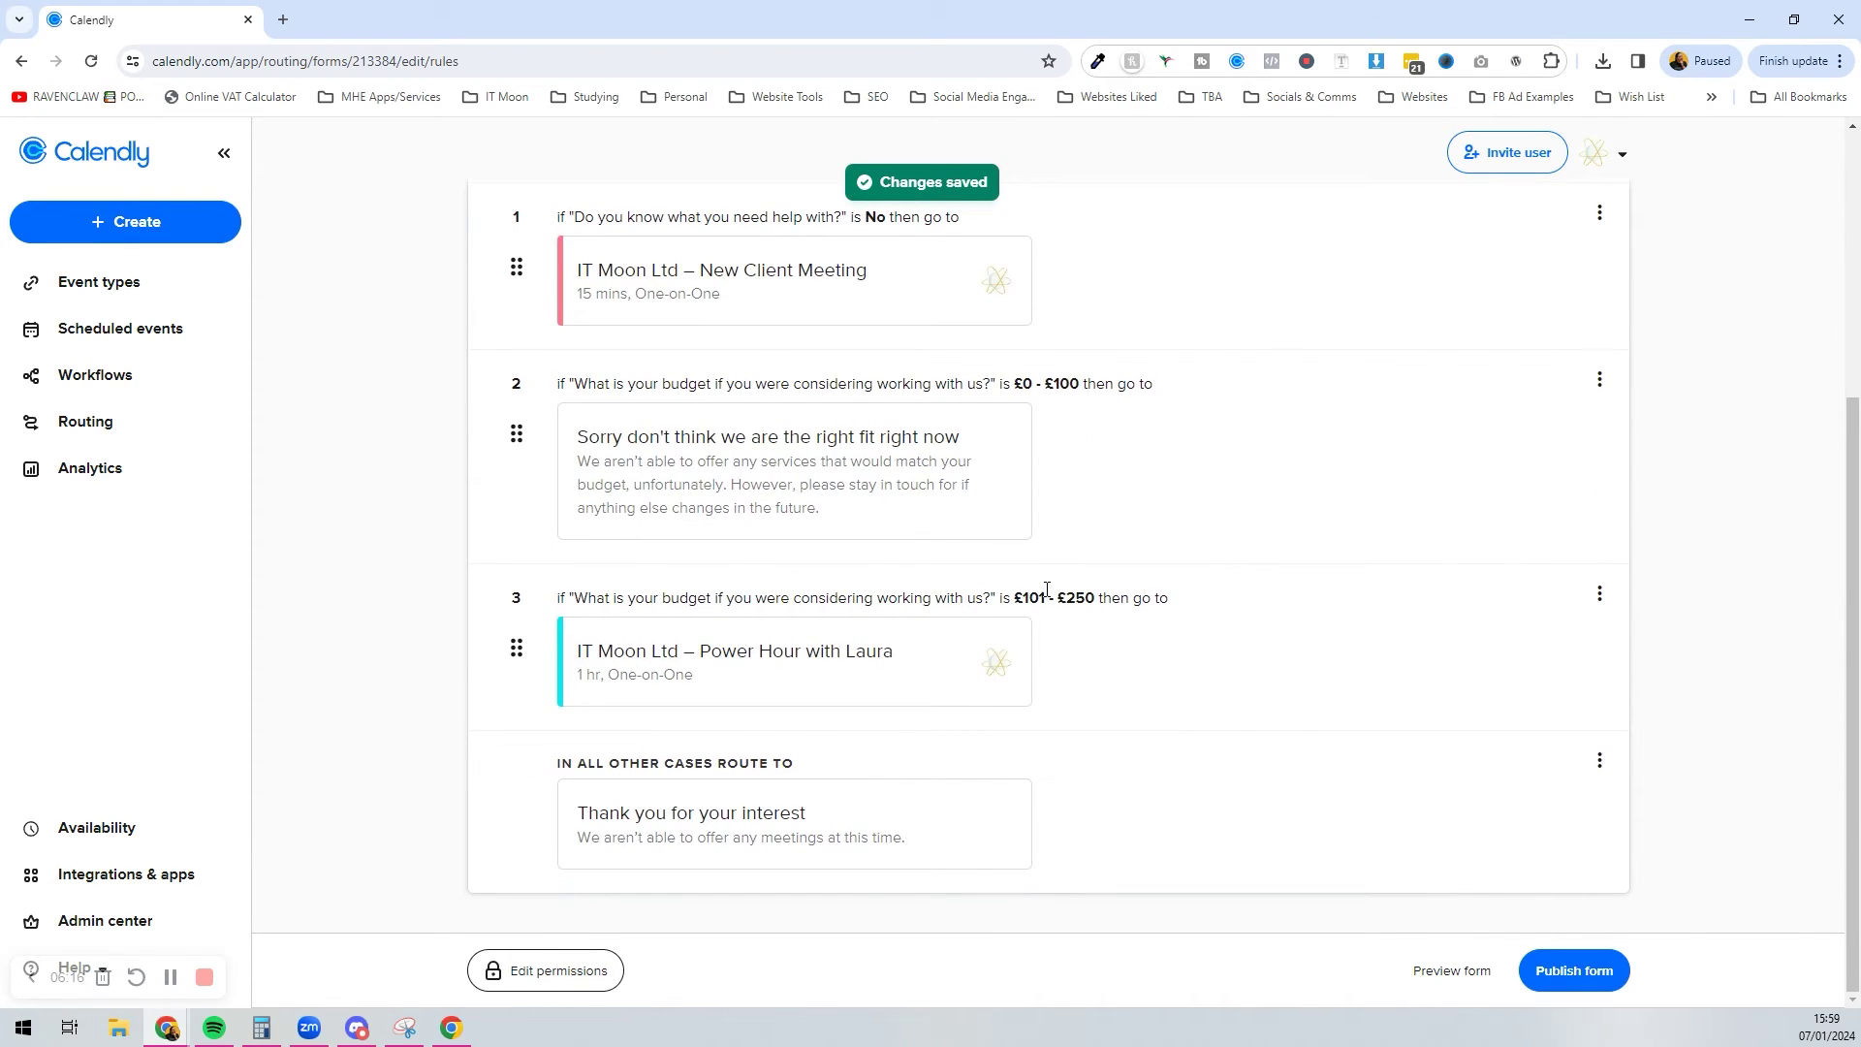
pyautogui.scroll(5, 1047, 590)
# Step: Start another route testing budget 'is' with no value chosen, then cancel it
pyautogui.click(1550, 533)
pyautogui.click(722, 562)
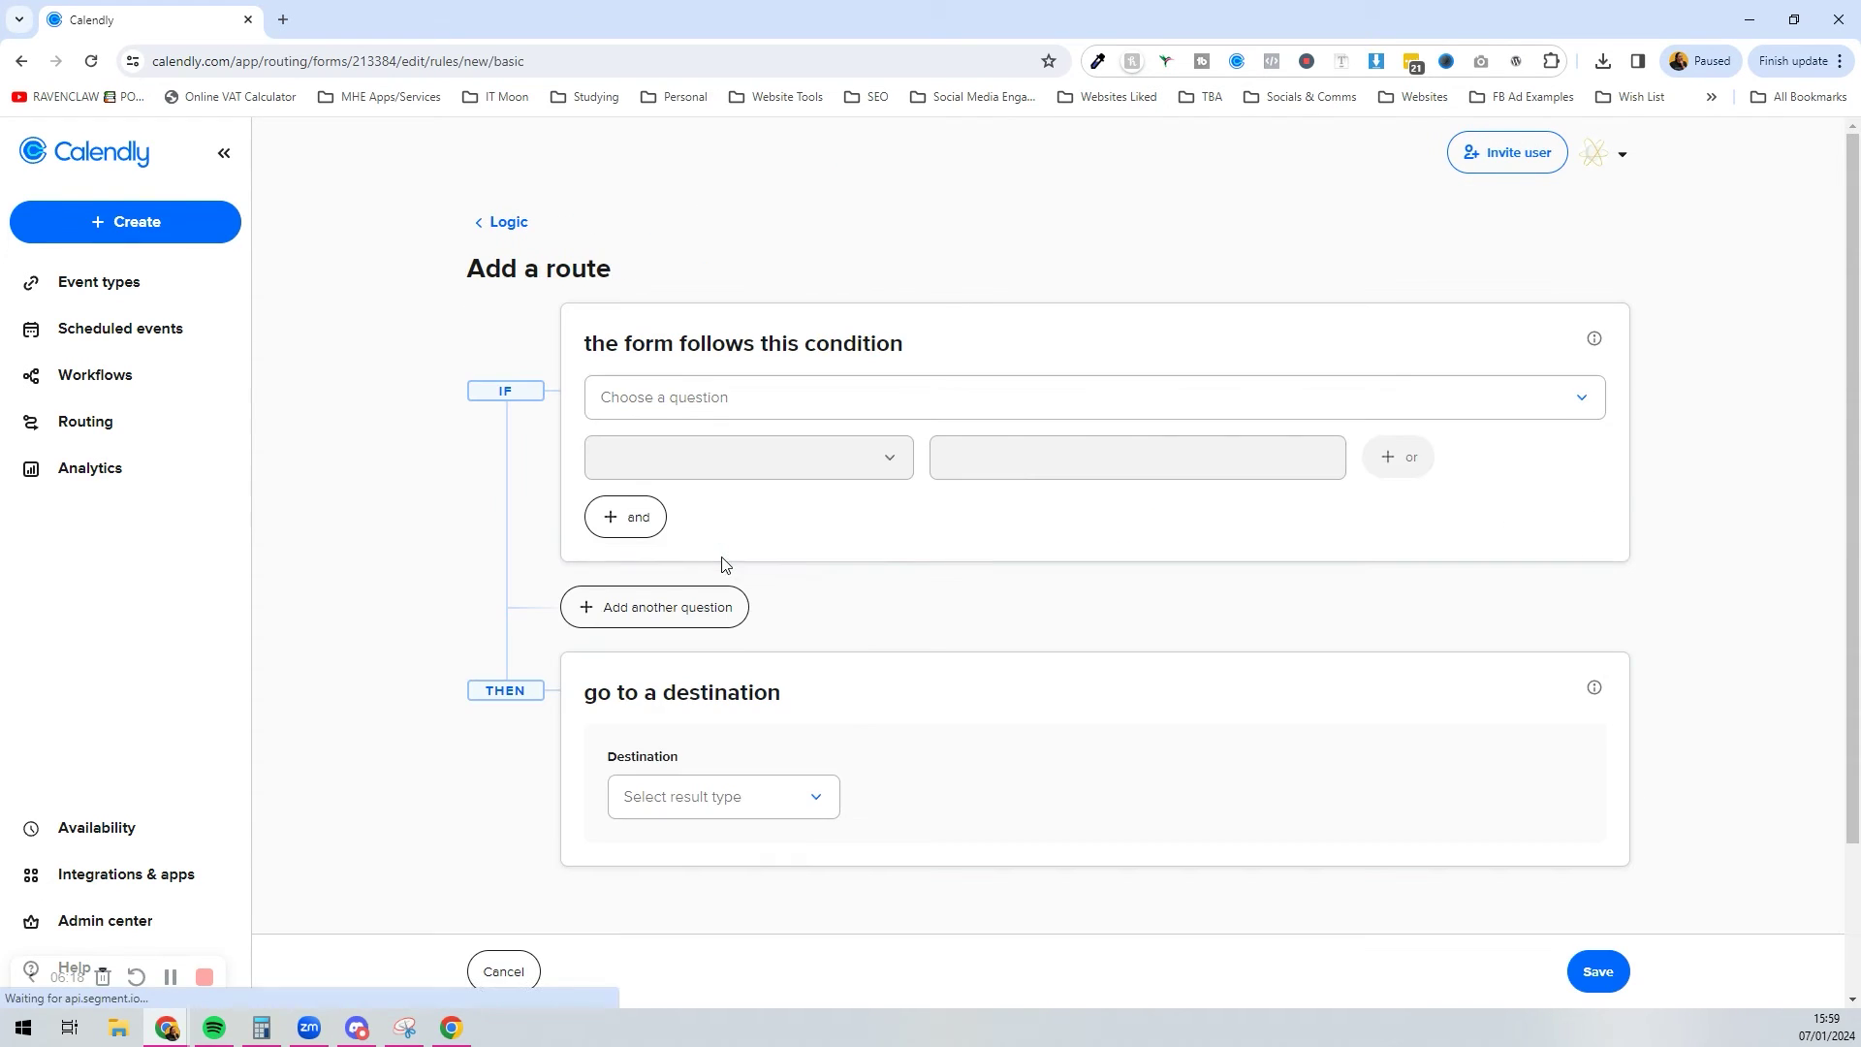
pyautogui.click(716, 411)
pyautogui.click(803, 580)
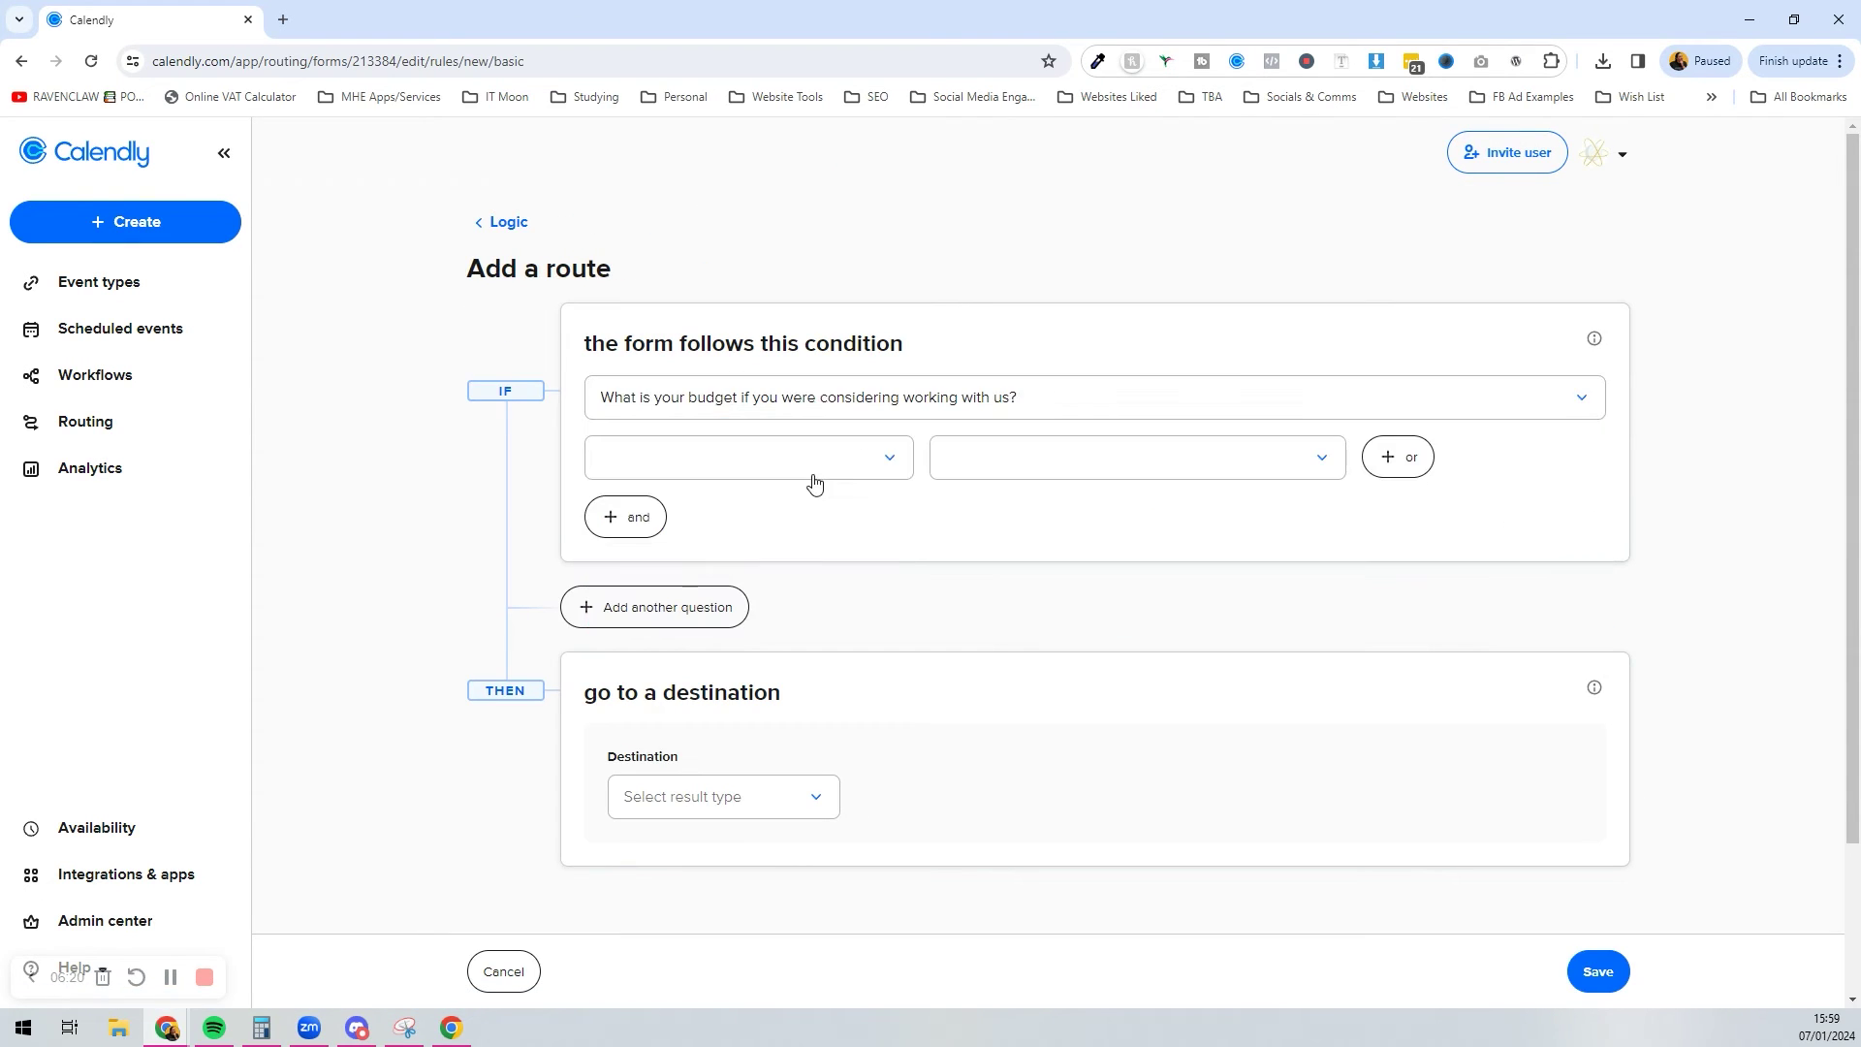
pyautogui.click(813, 475)
pyautogui.click(802, 502)
pyautogui.click(1073, 474)
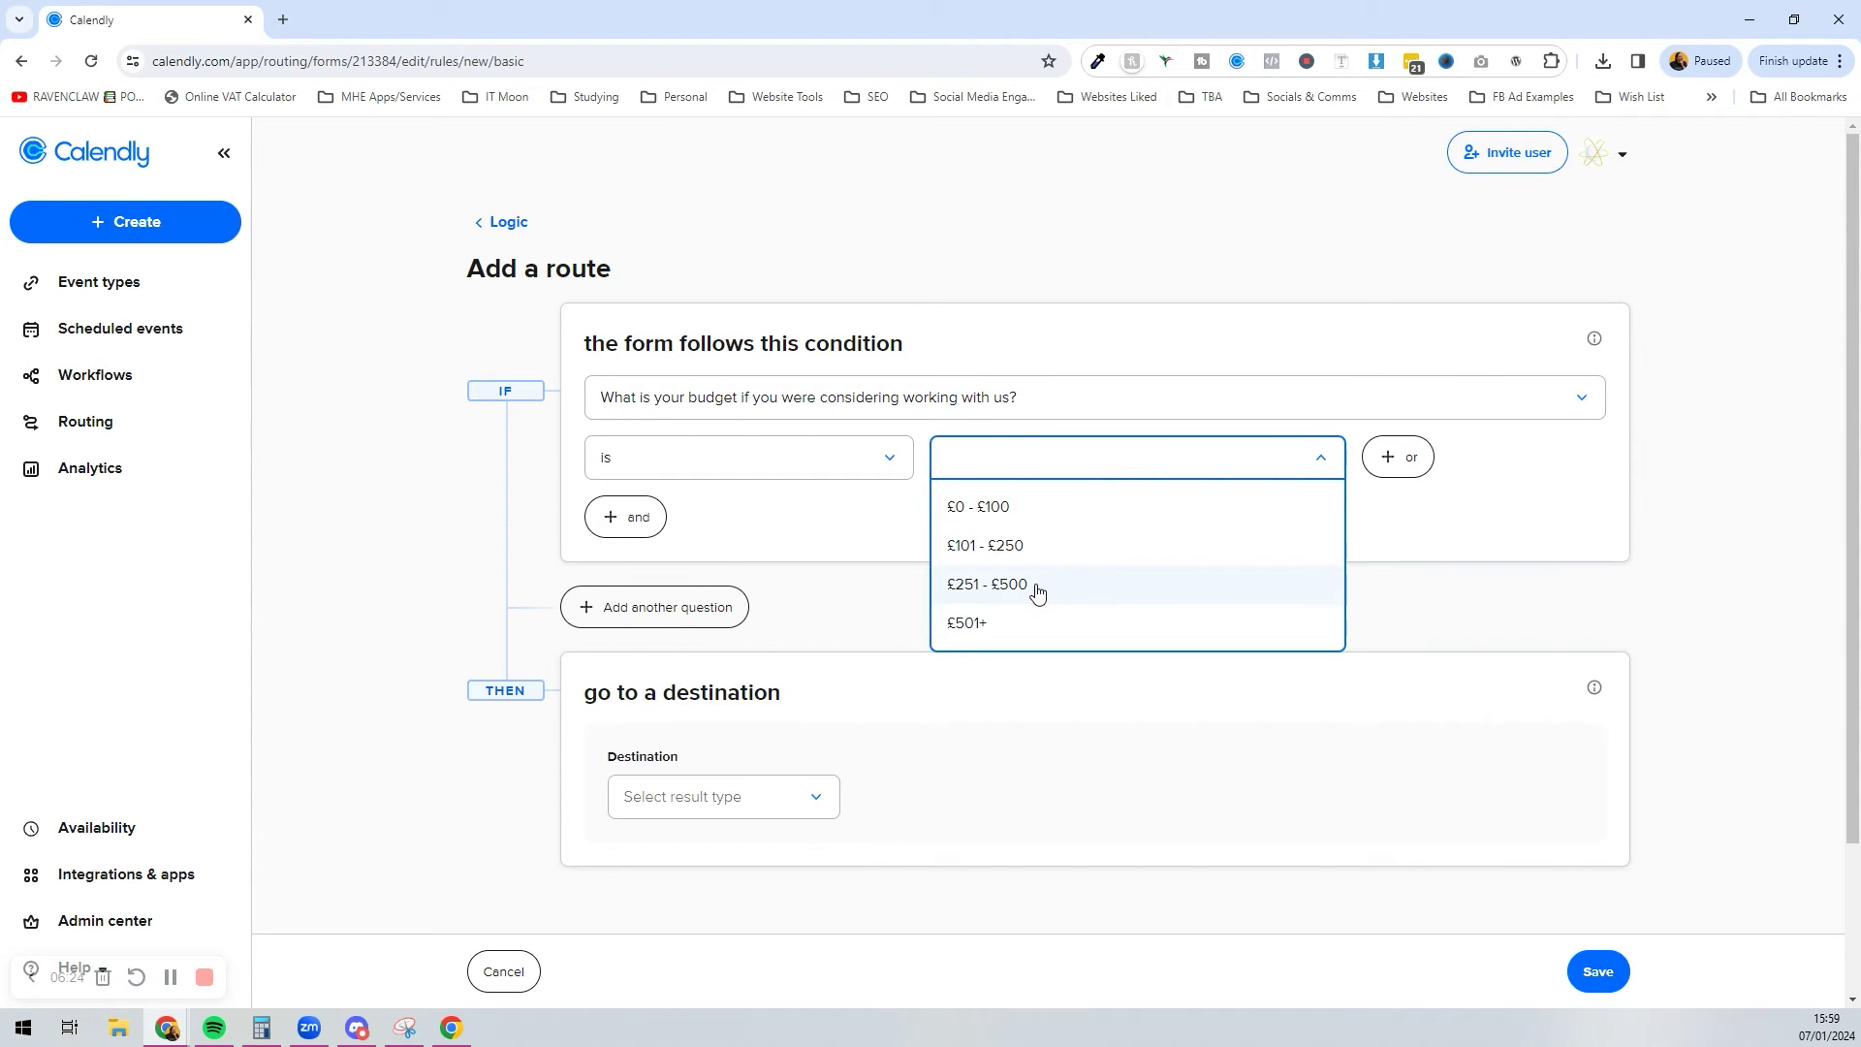
pyautogui.click(805, 616)
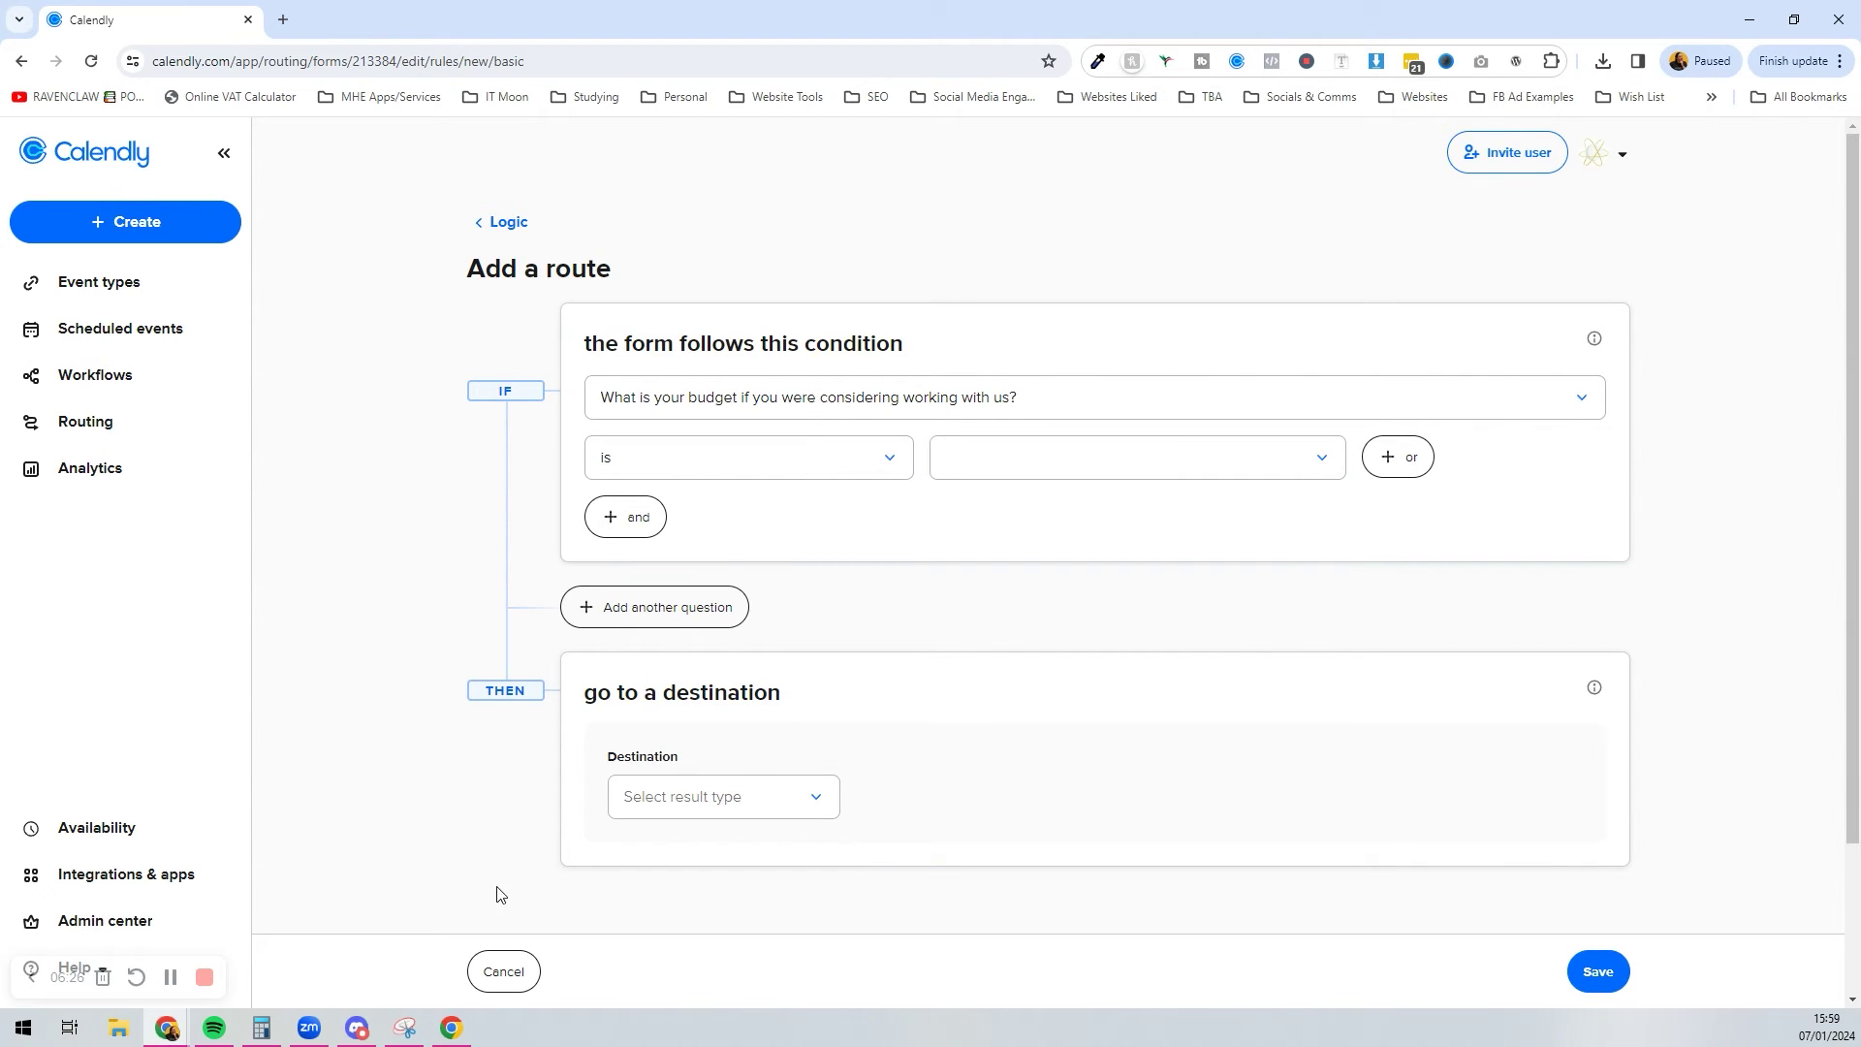
pyautogui.click(499, 972)
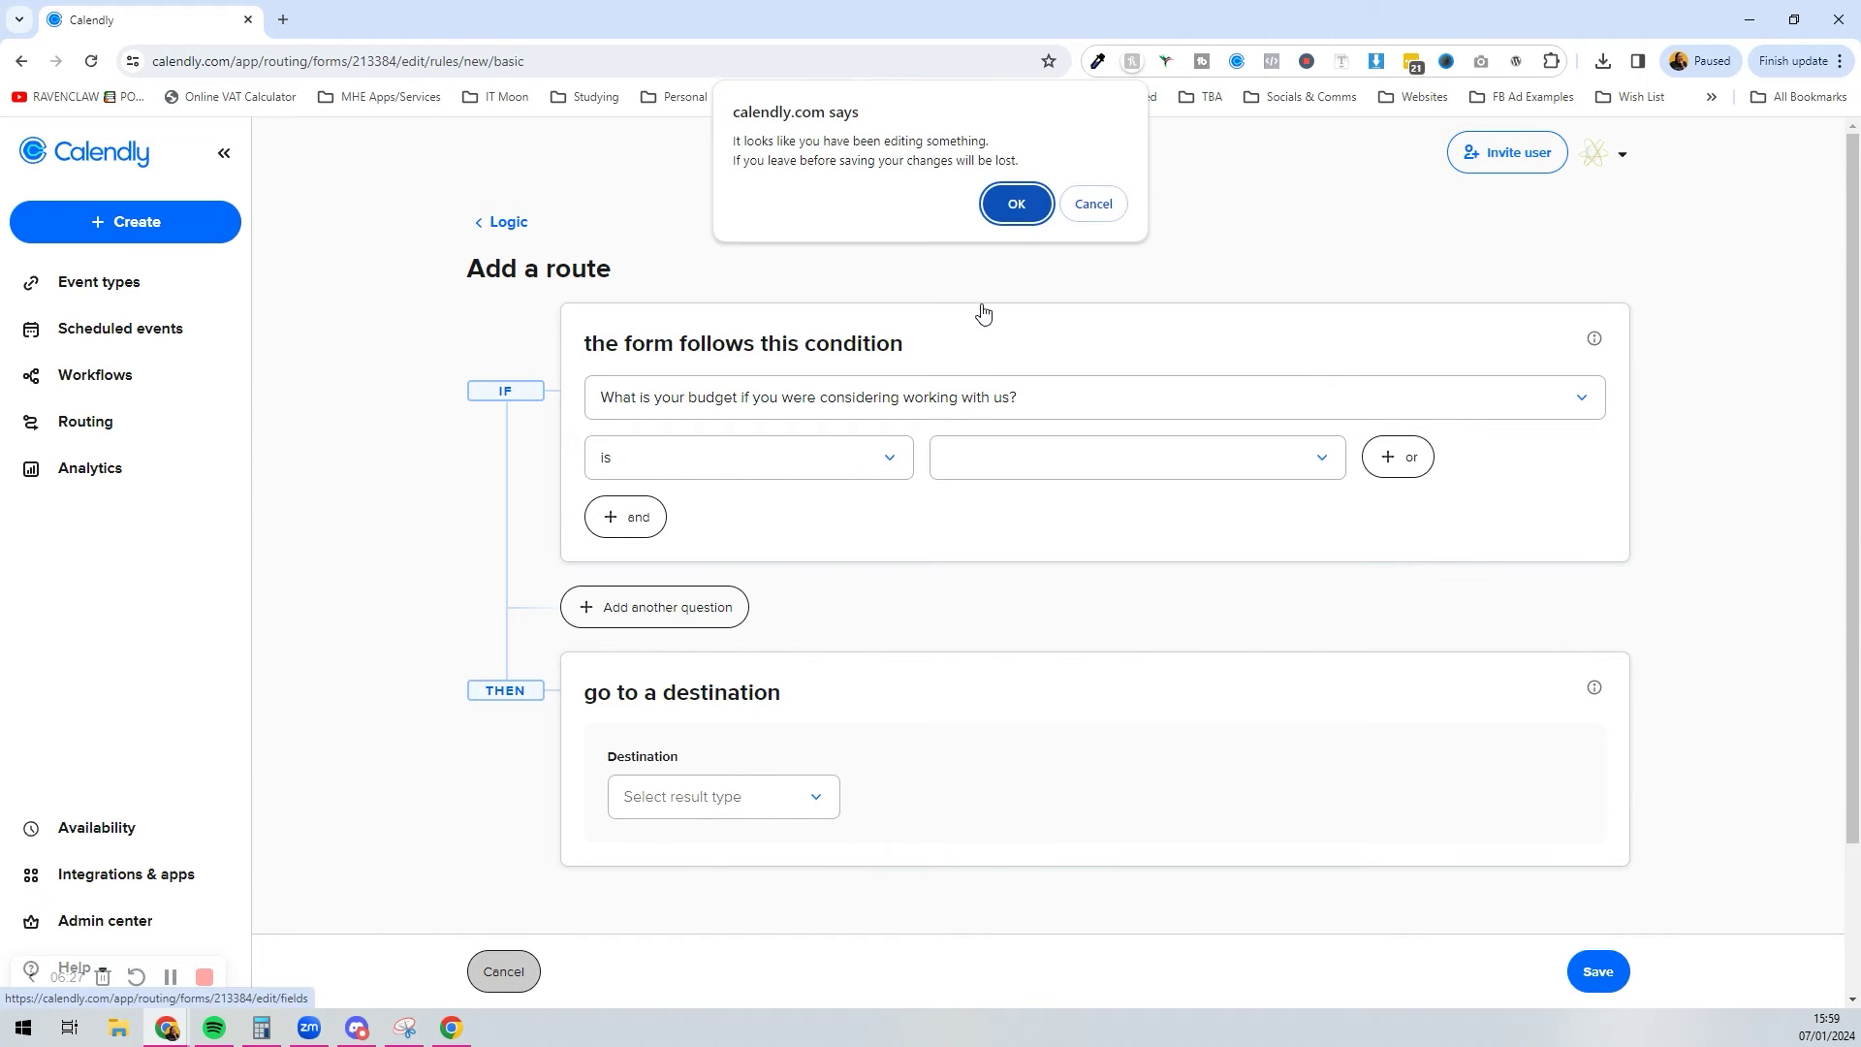
# Step: Discard the unsaved route and add a radio button question to the form
pyautogui.click(1018, 205)
pyautogui.scroll(-3, 776, 652)
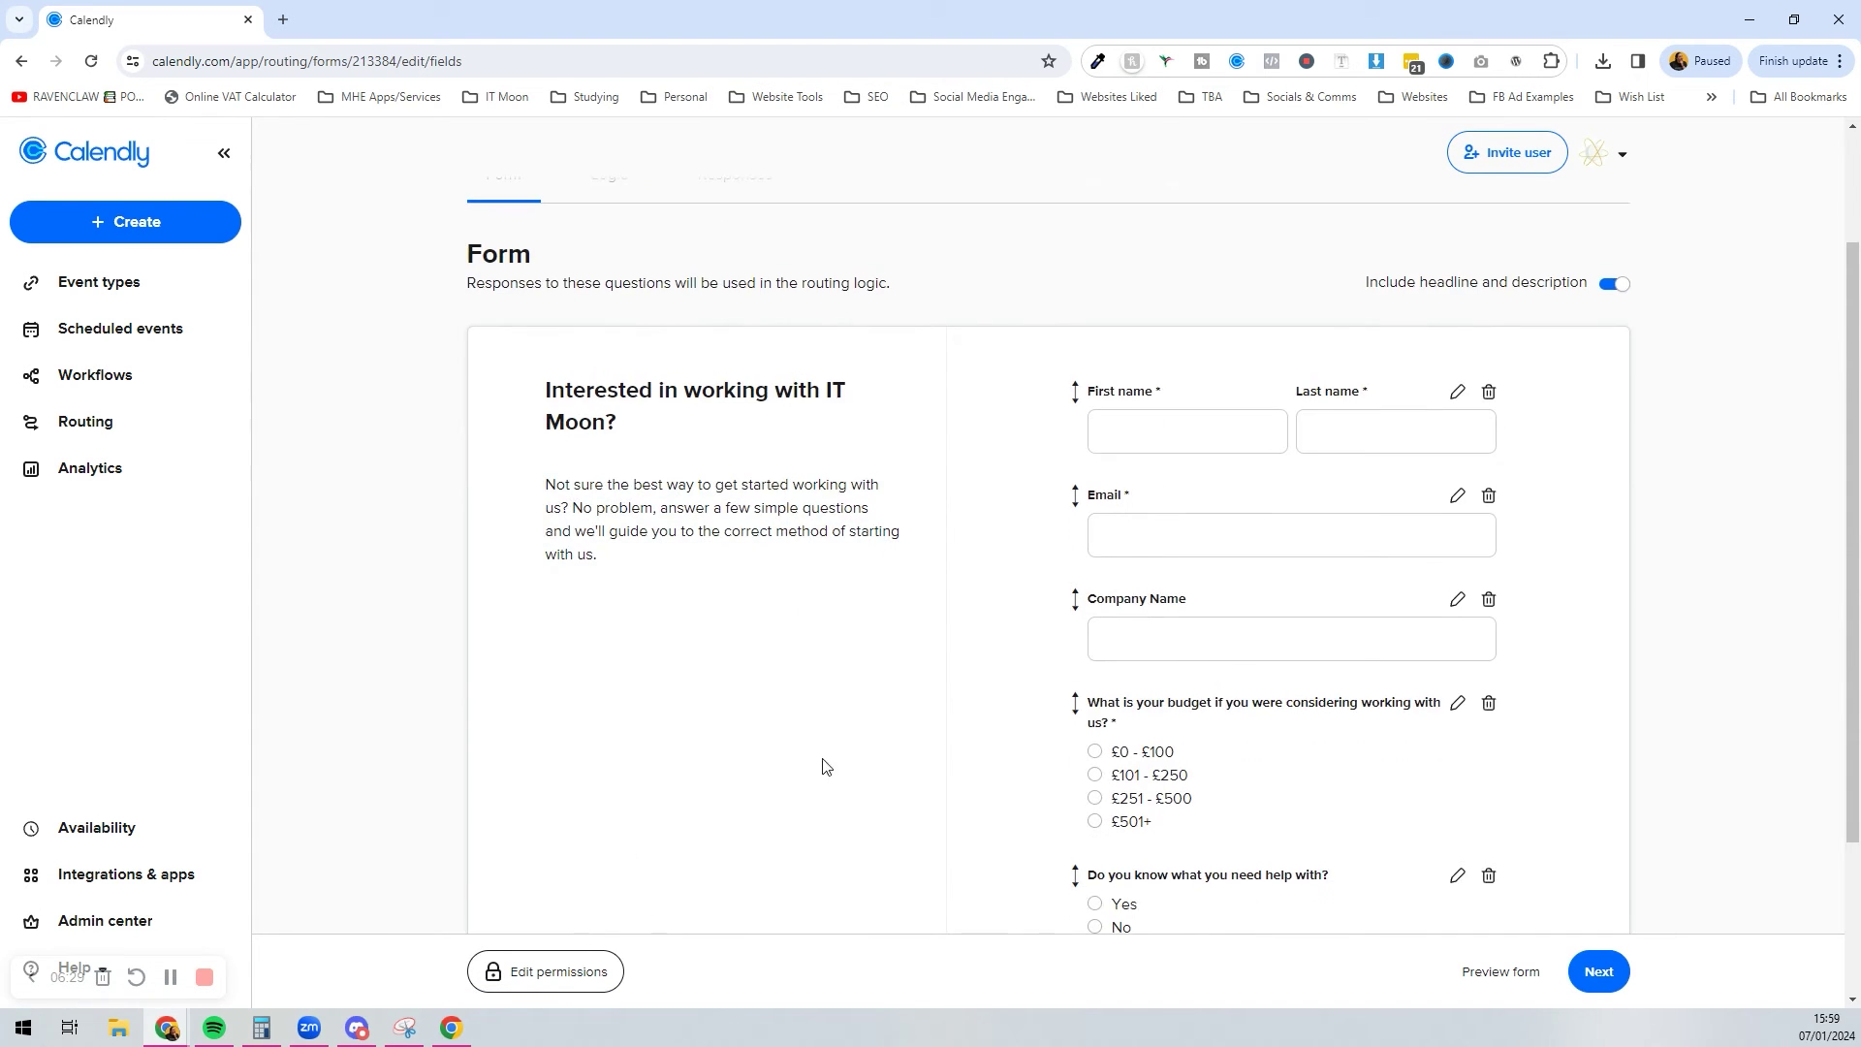
pyautogui.scroll(-2, 823, 767)
pyautogui.click(1158, 760)
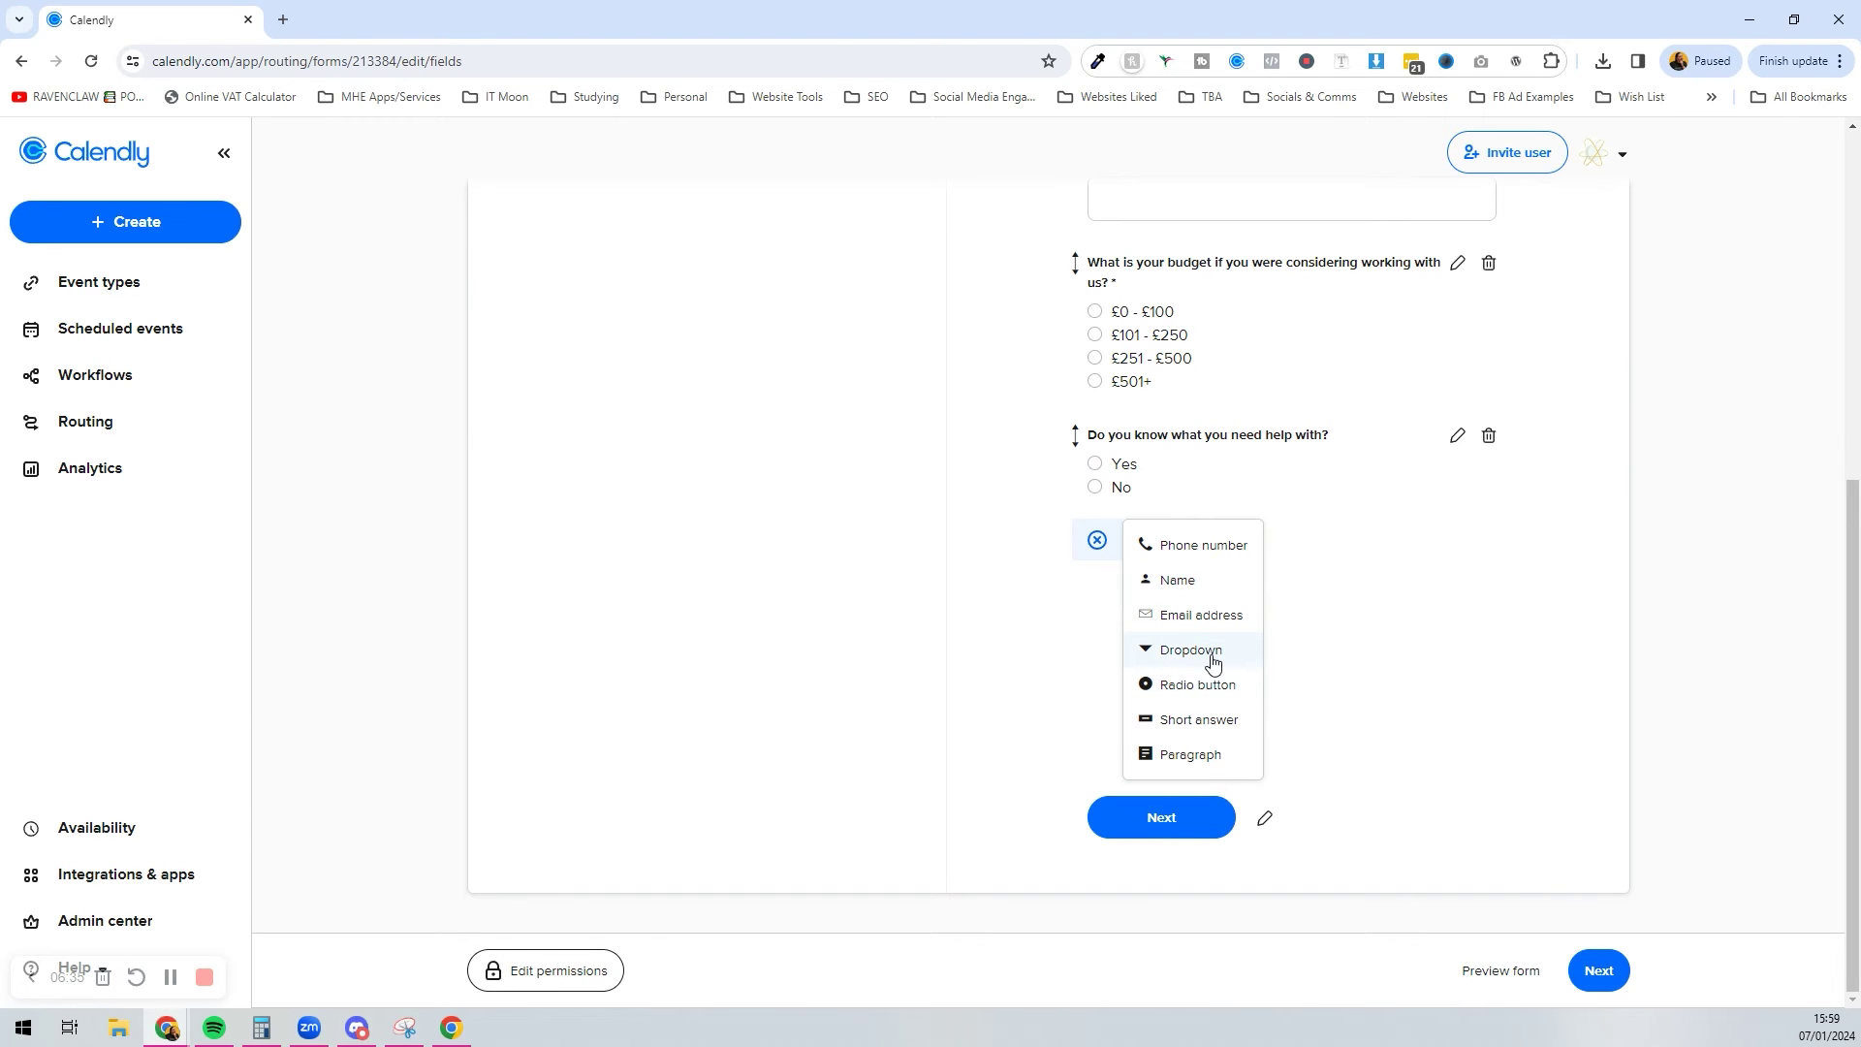
pyautogui.click(1213, 684)
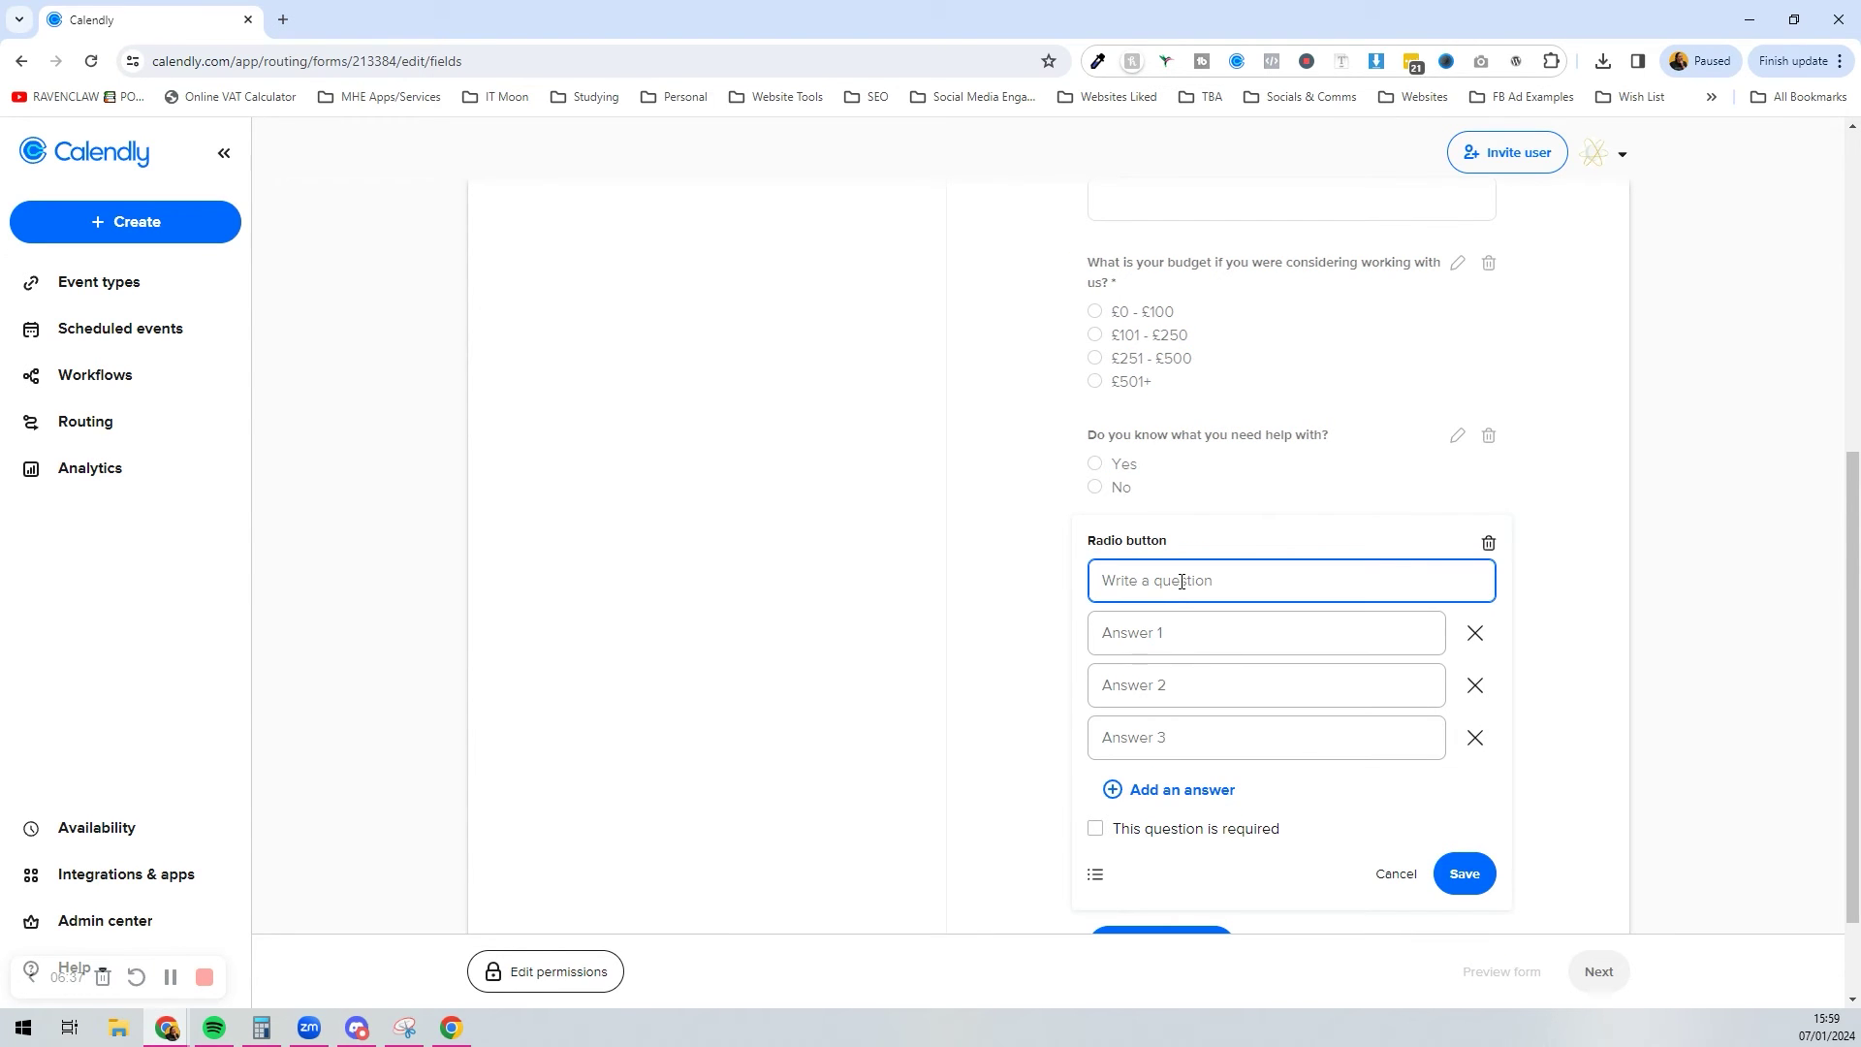
# Step: Enter 'Are you interested in an audit?' with answers Yes and No, remove Answer 3, and save
pyautogui.write('Do you')
pyautogui.hotkey('ctrl', 'a')
pyautogui.write('Are you')
pyautogui.write(' nte')
pyautogui.write(' ?')
pyautogui.press('Tab')
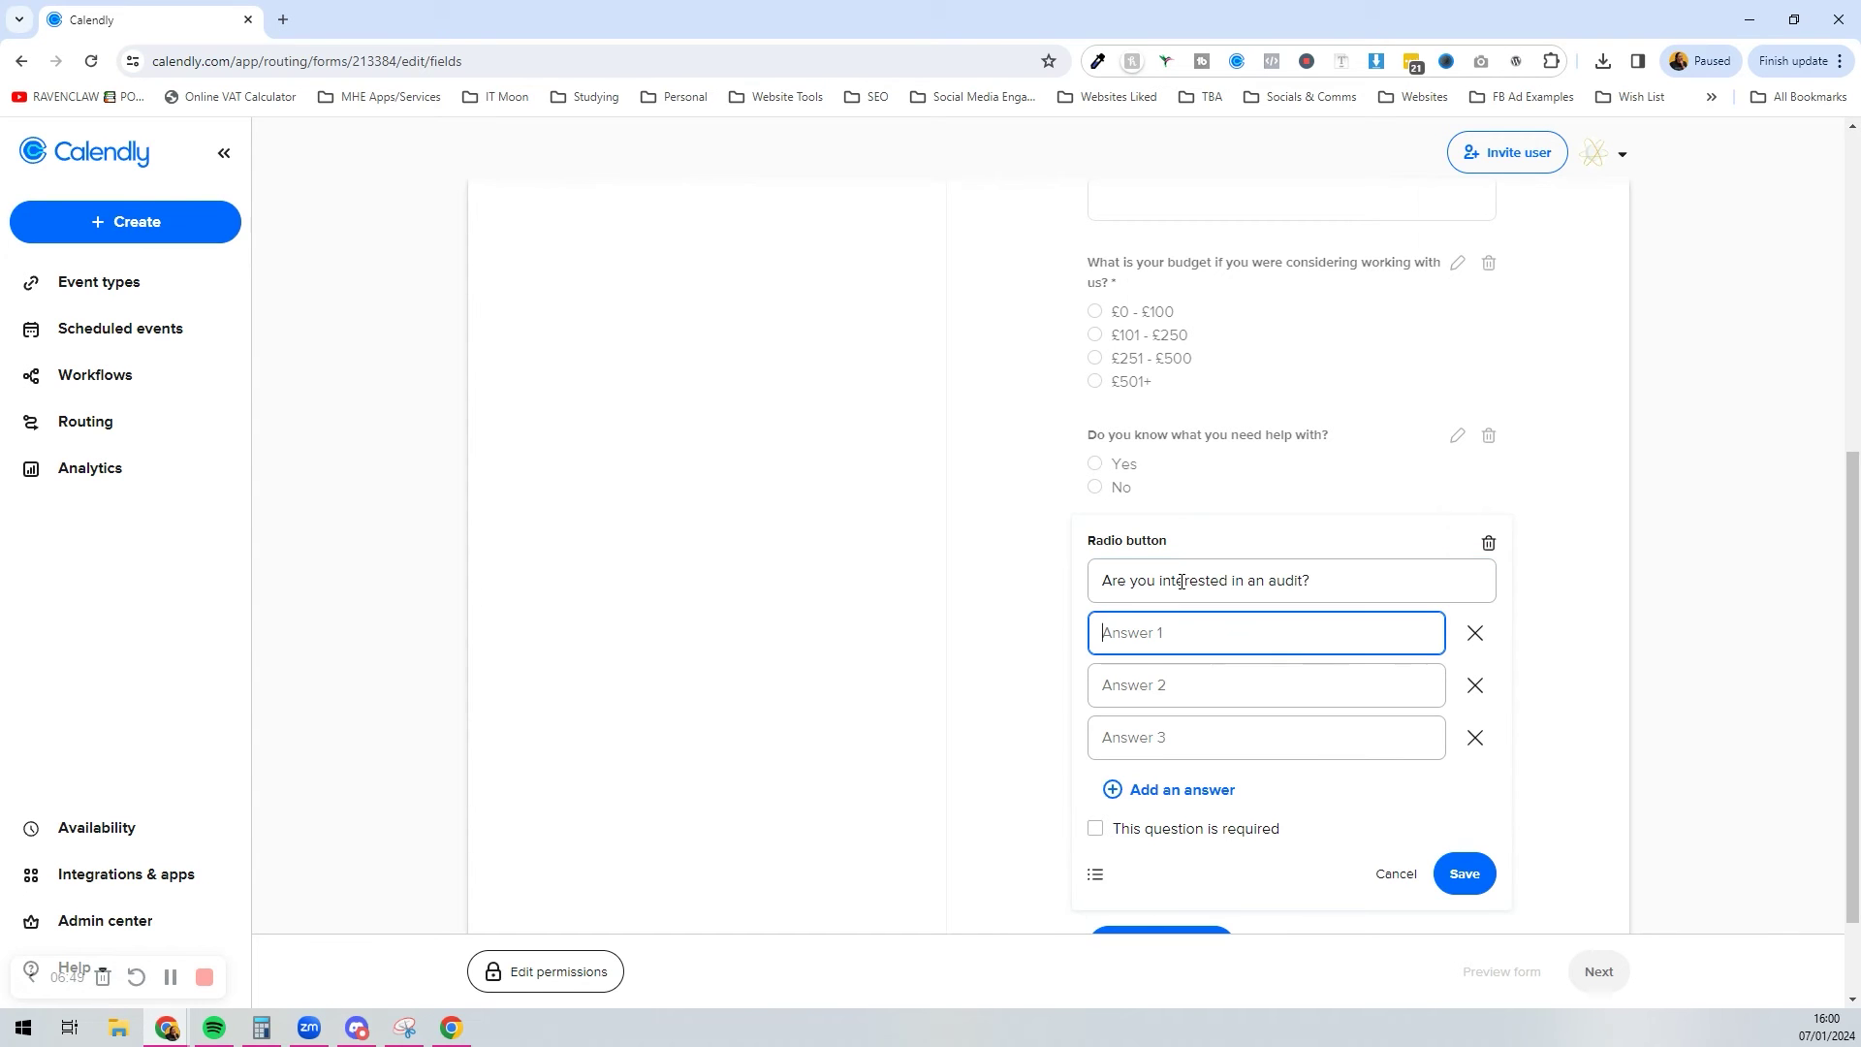
pyautogui.write('Yes')
pyautogui.press('Tab')
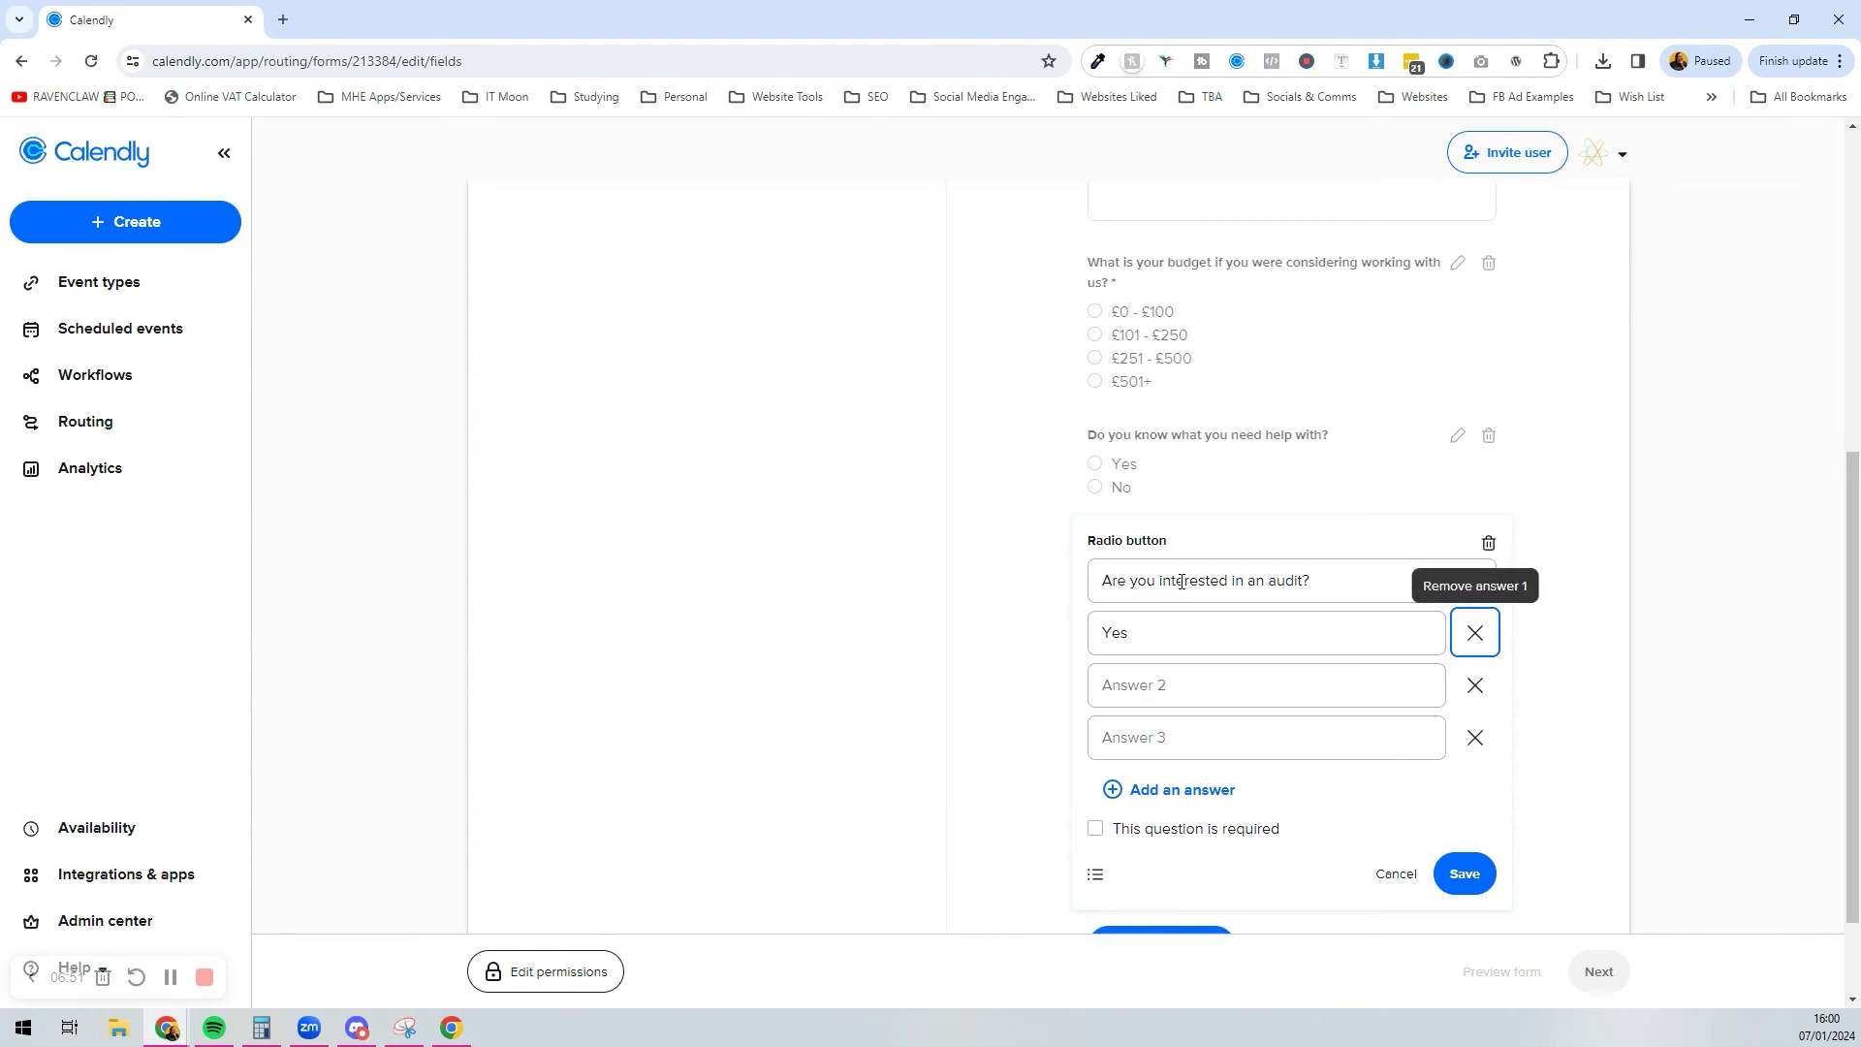
pyautogui.press('Tab')
pyautogui.write('No')
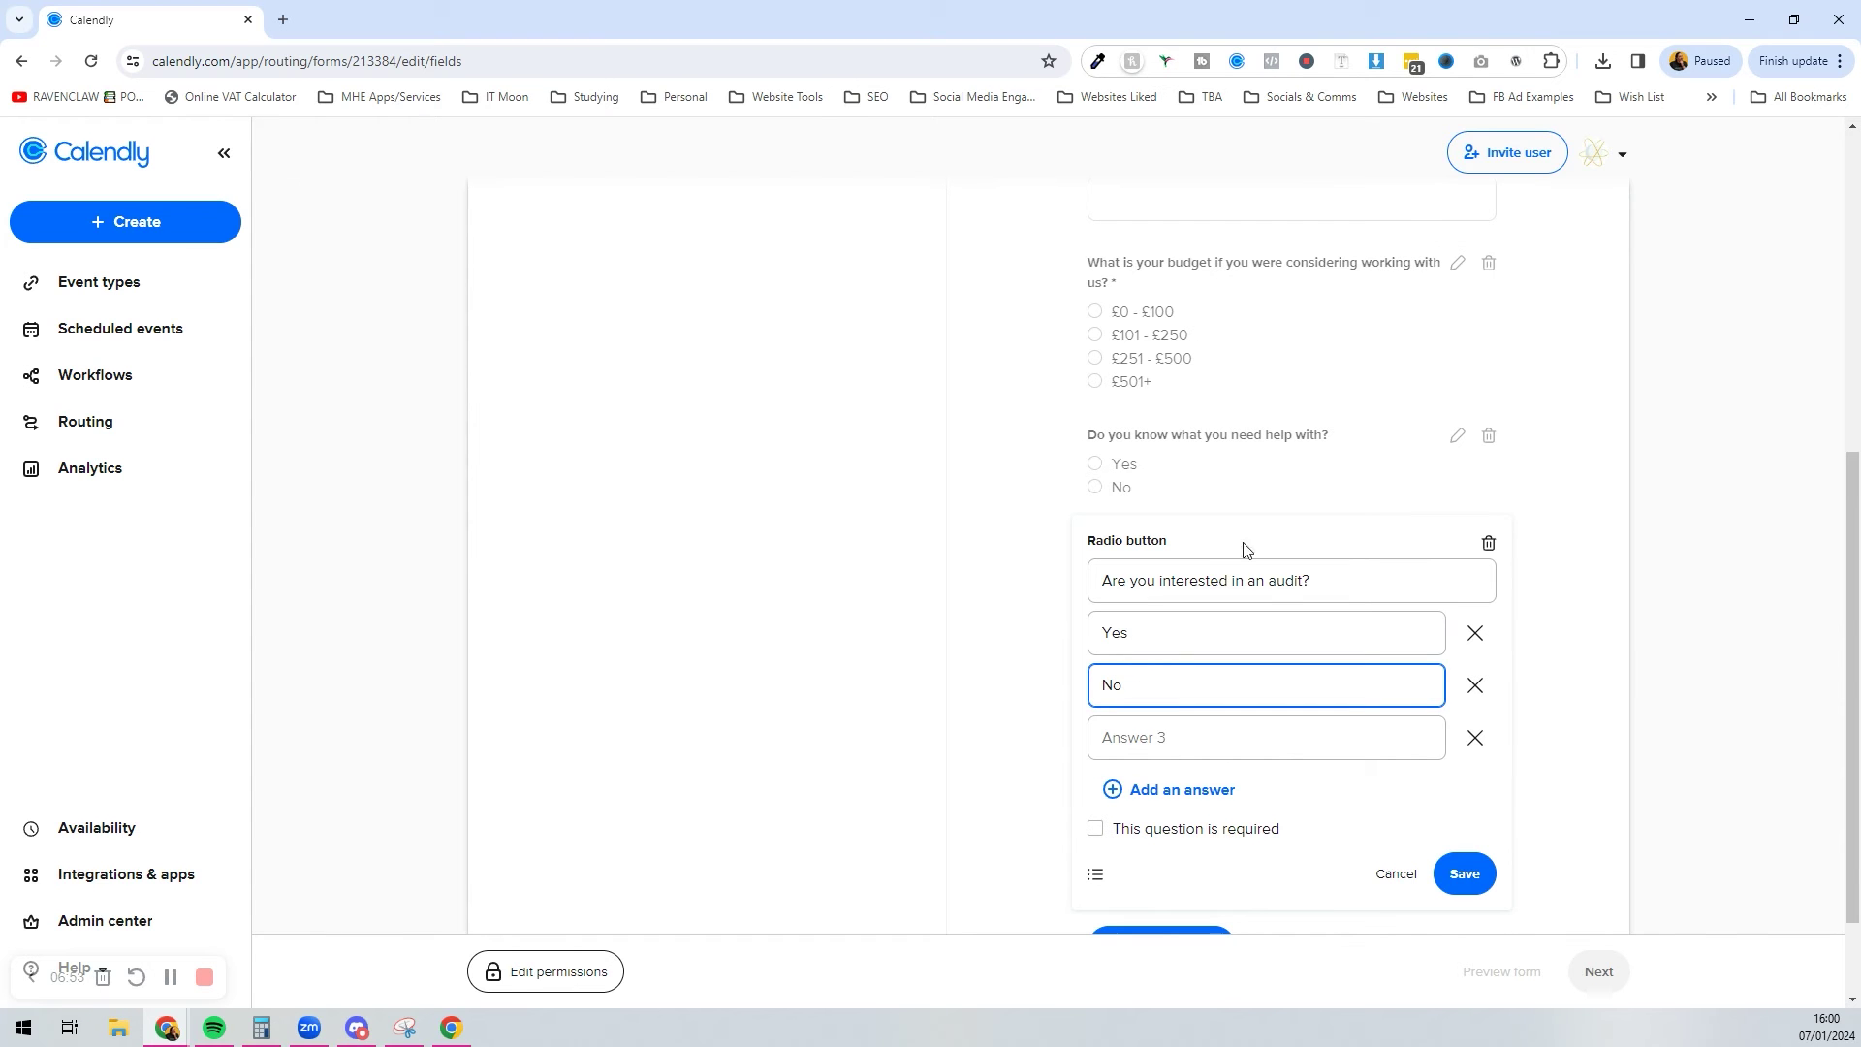
pyautogui.click(1470, 744)
pyautogui.click(1460, 814)
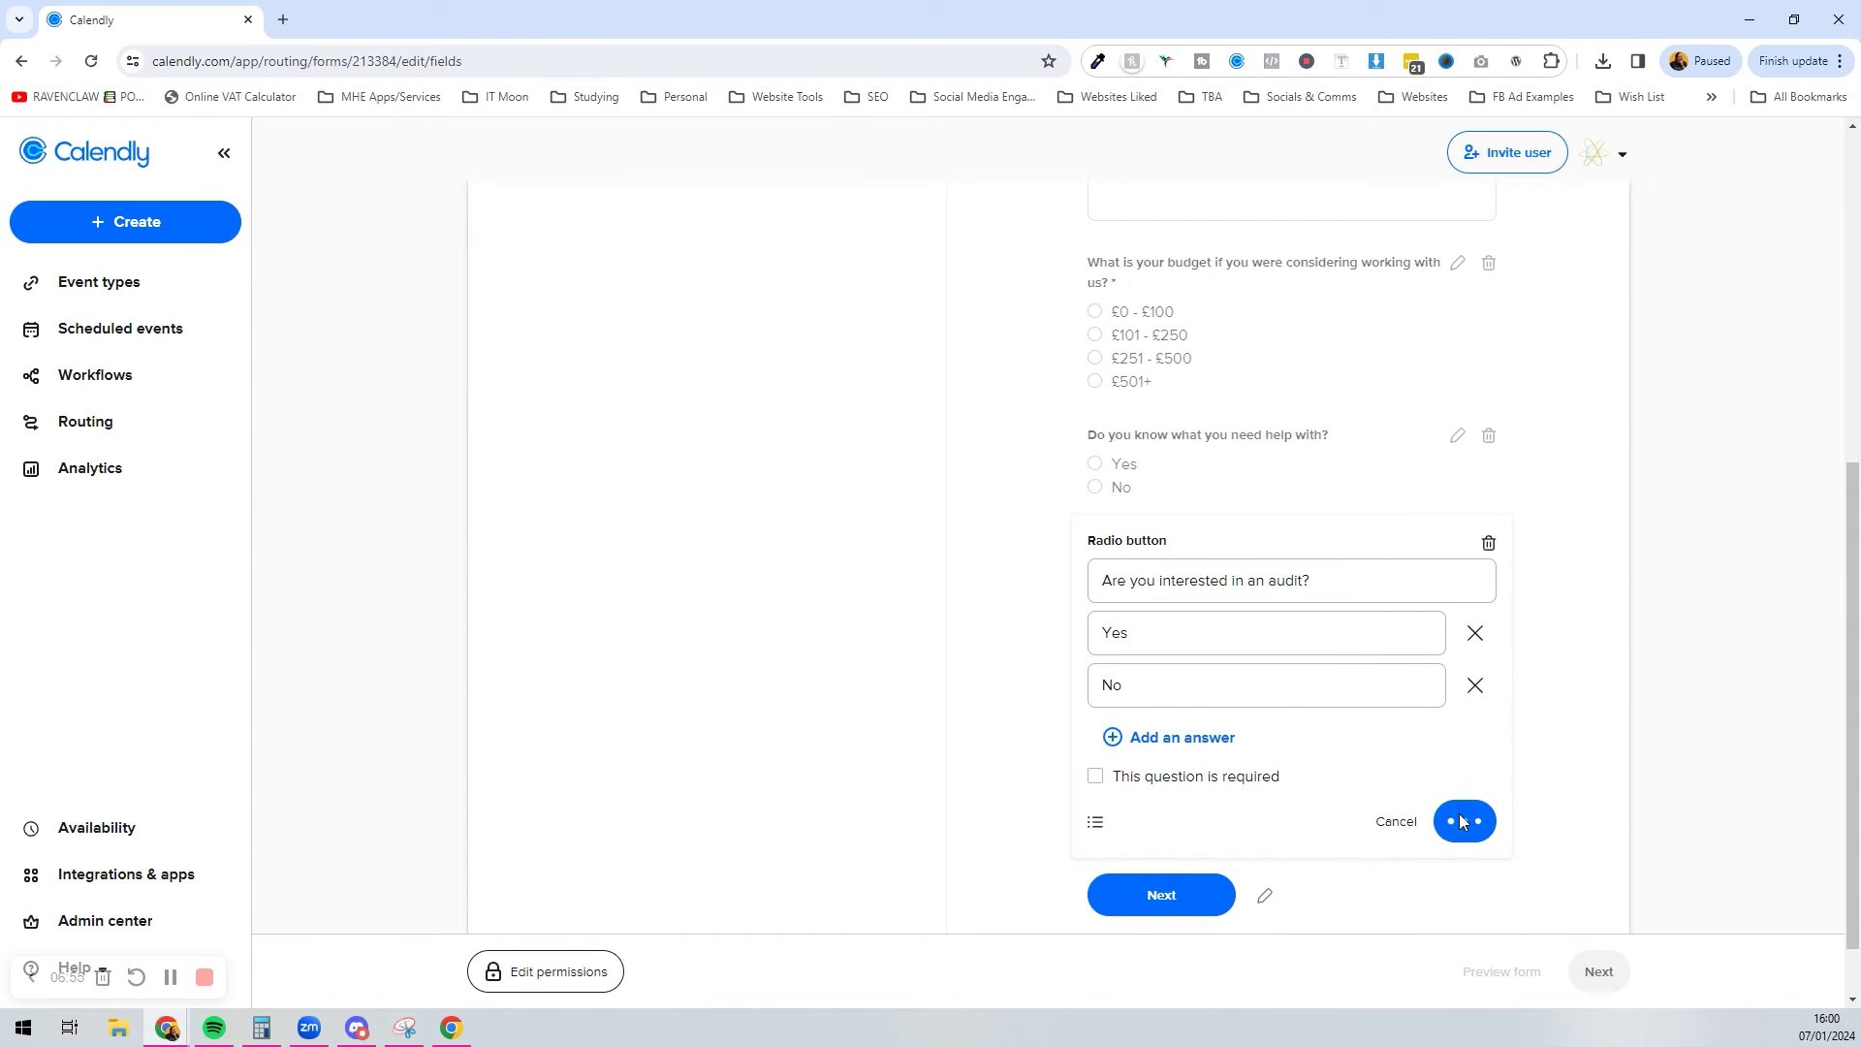
# Step: Start a new form-answer route with the condition budget is £101 - £250
pyautogui.click(1590, 977)
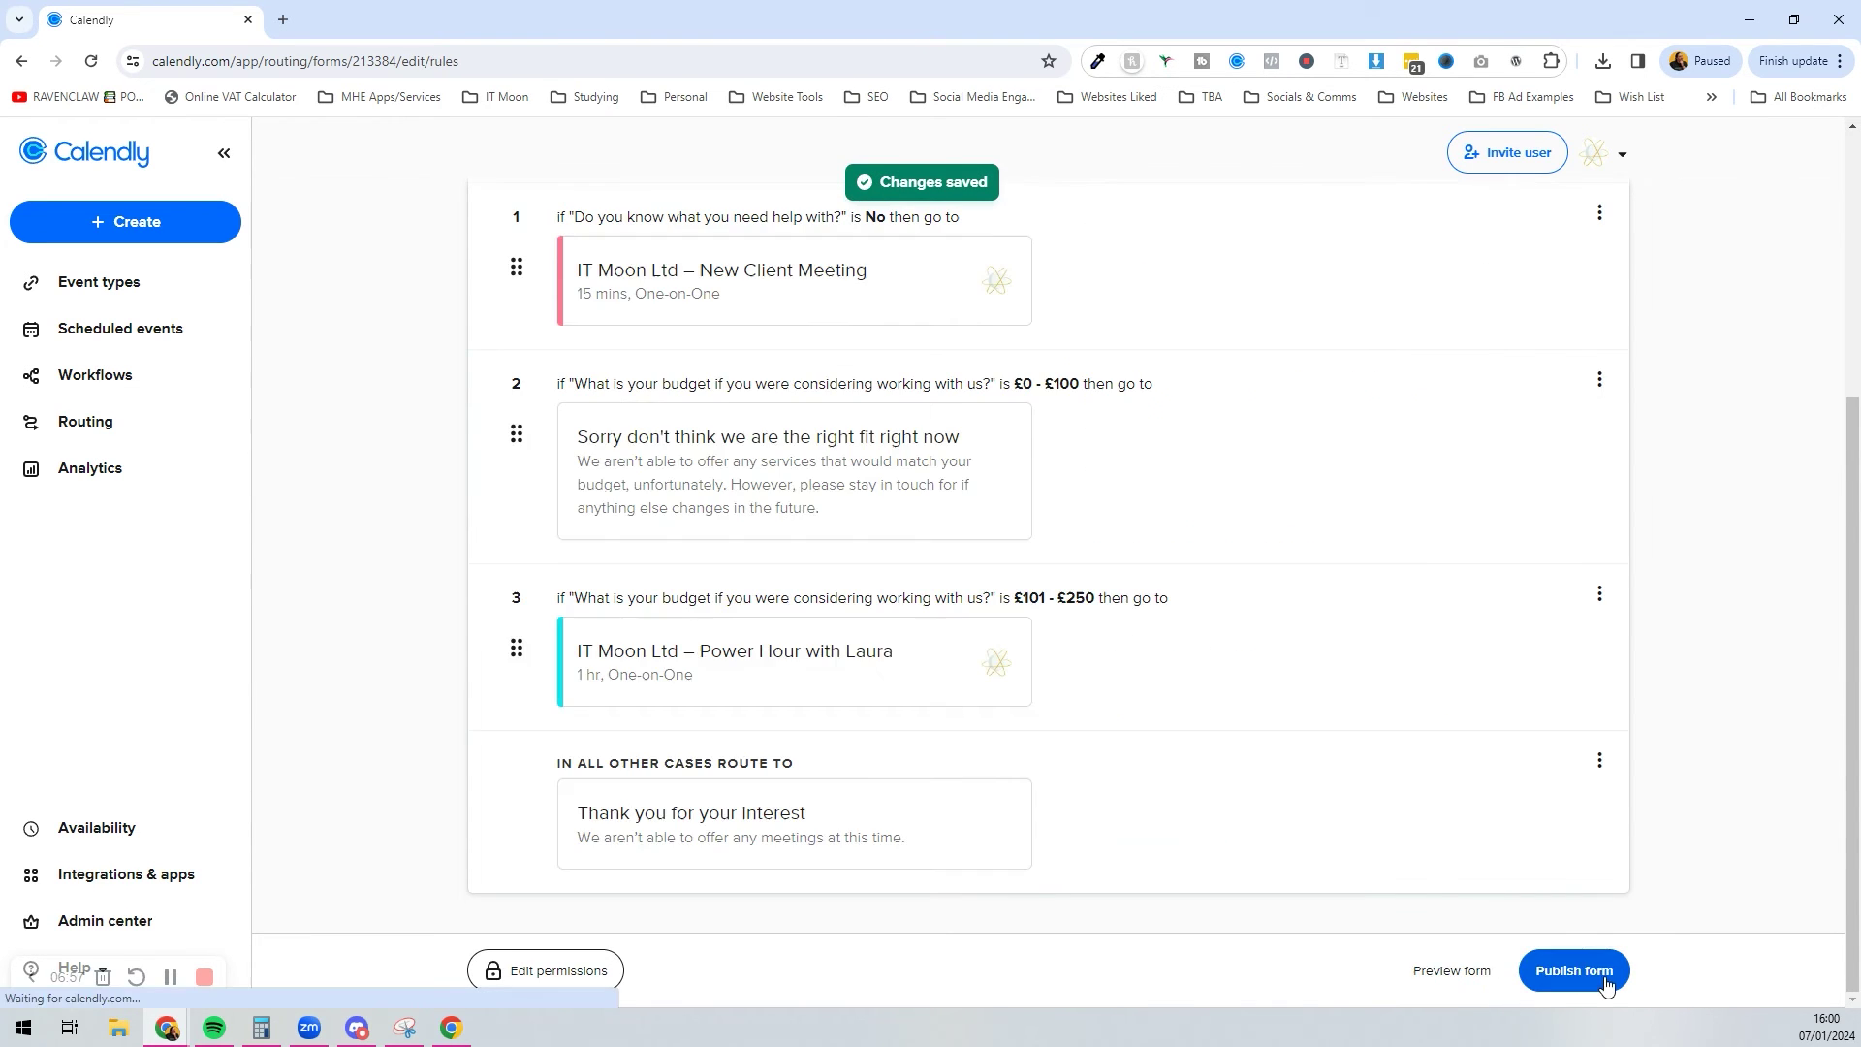
pyautogui.scroll(5, 1067, 660)
pyautogui.click(1561, 532)
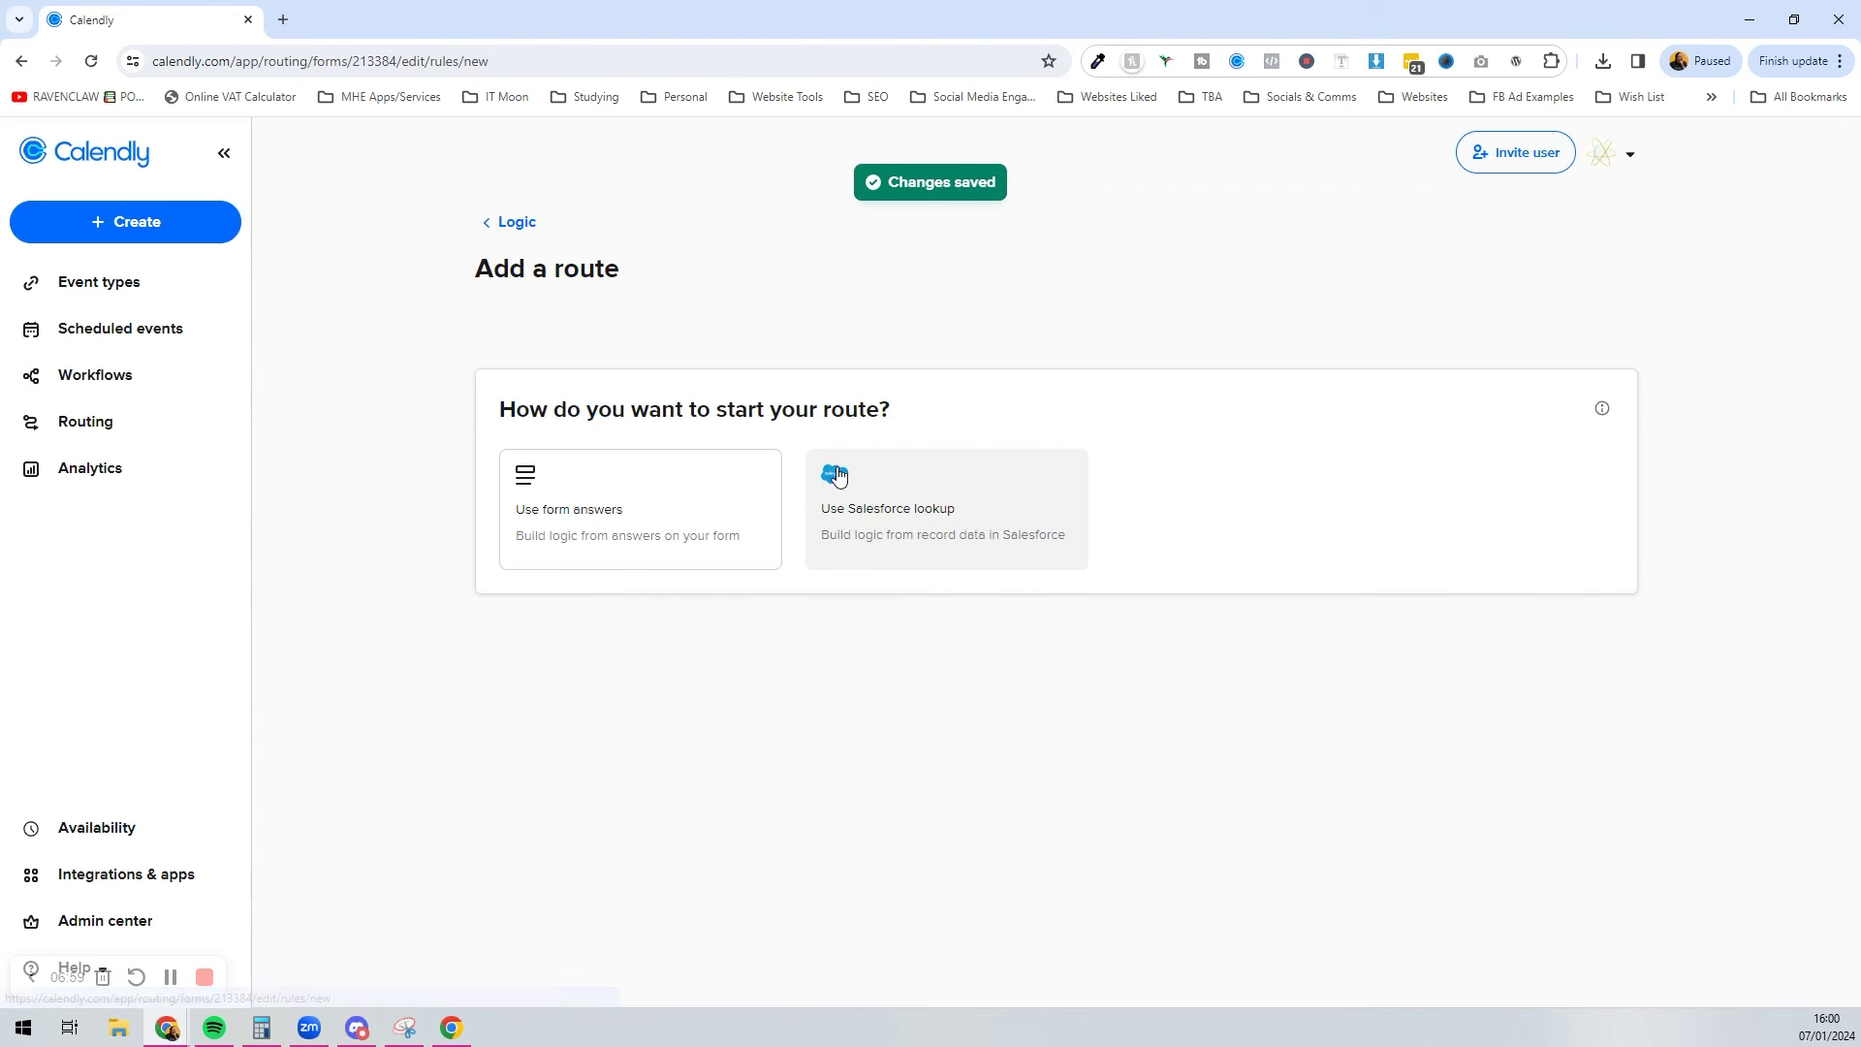
pyautogui.click(647, 522)
pyautogui.click(660, 397)
pyautogui.click(703, 570)
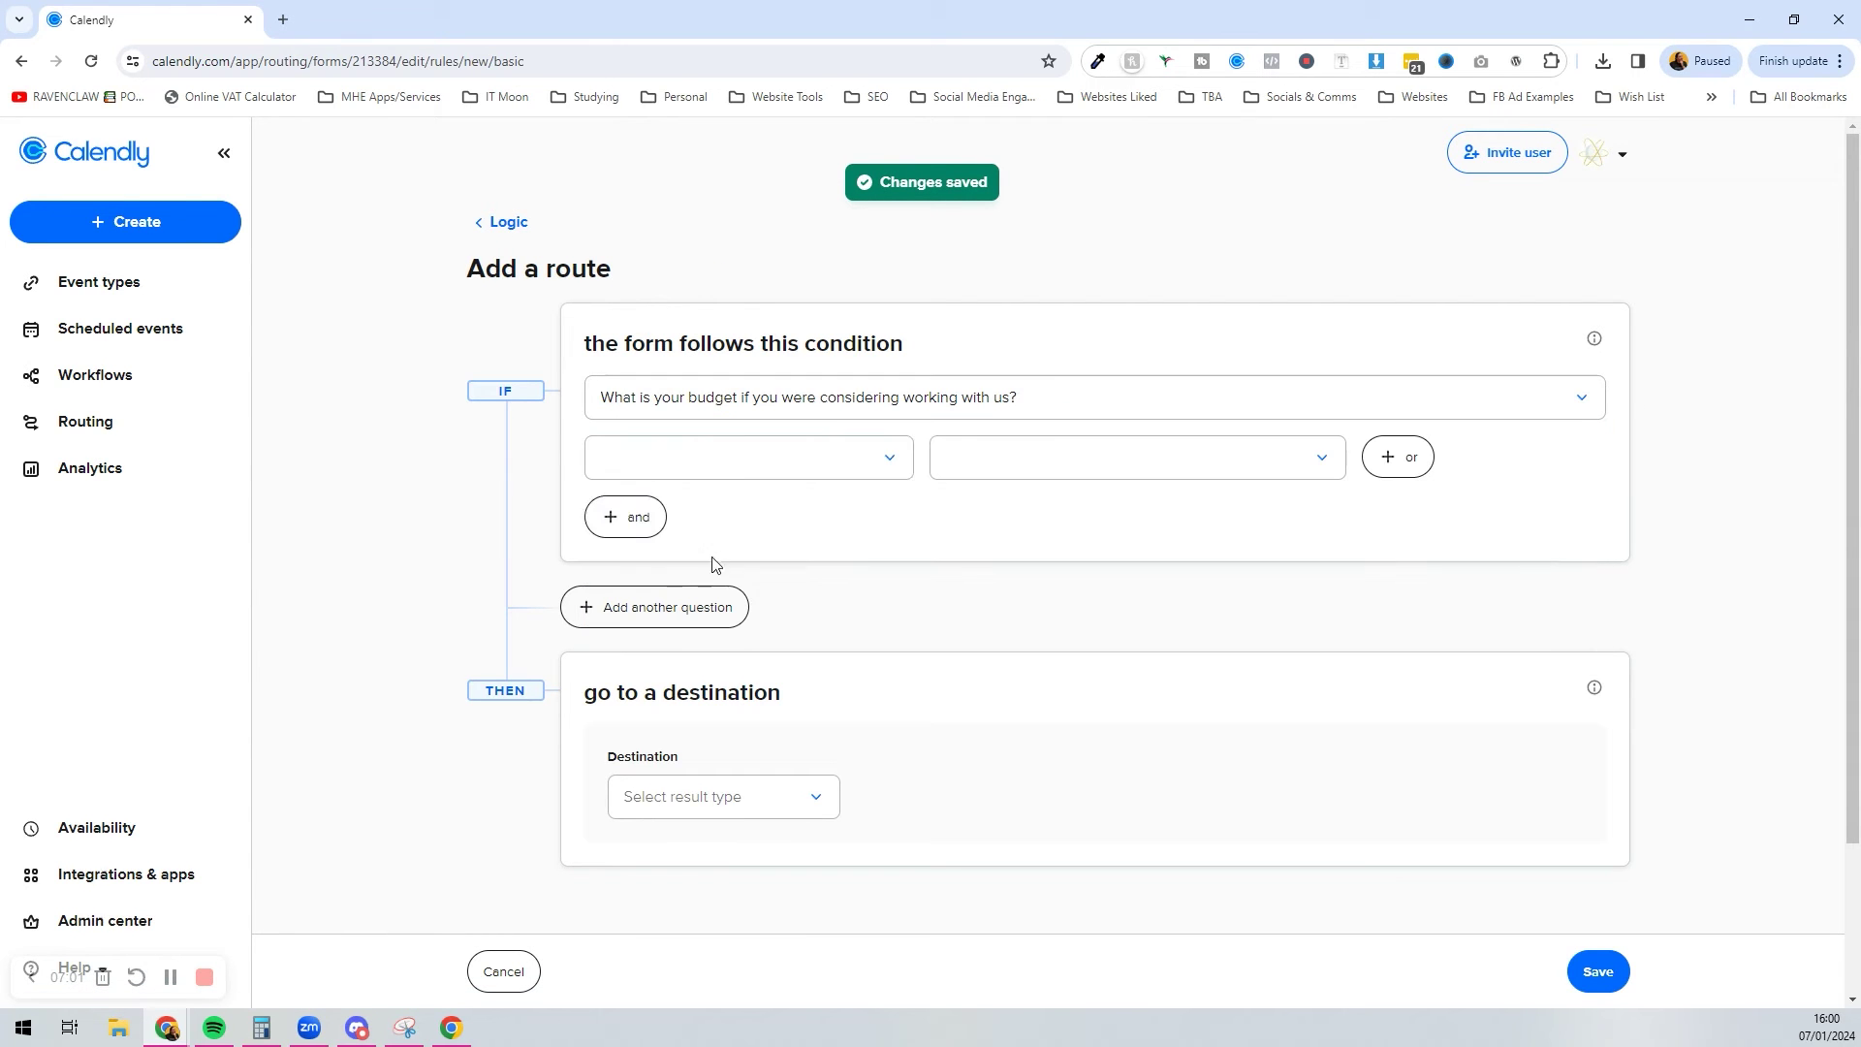
pyautogui.click(748, 476)
pyautogui.click(736, 507)
pyautogui.click(1071, 461)
pyautogui.click(1101, 535)
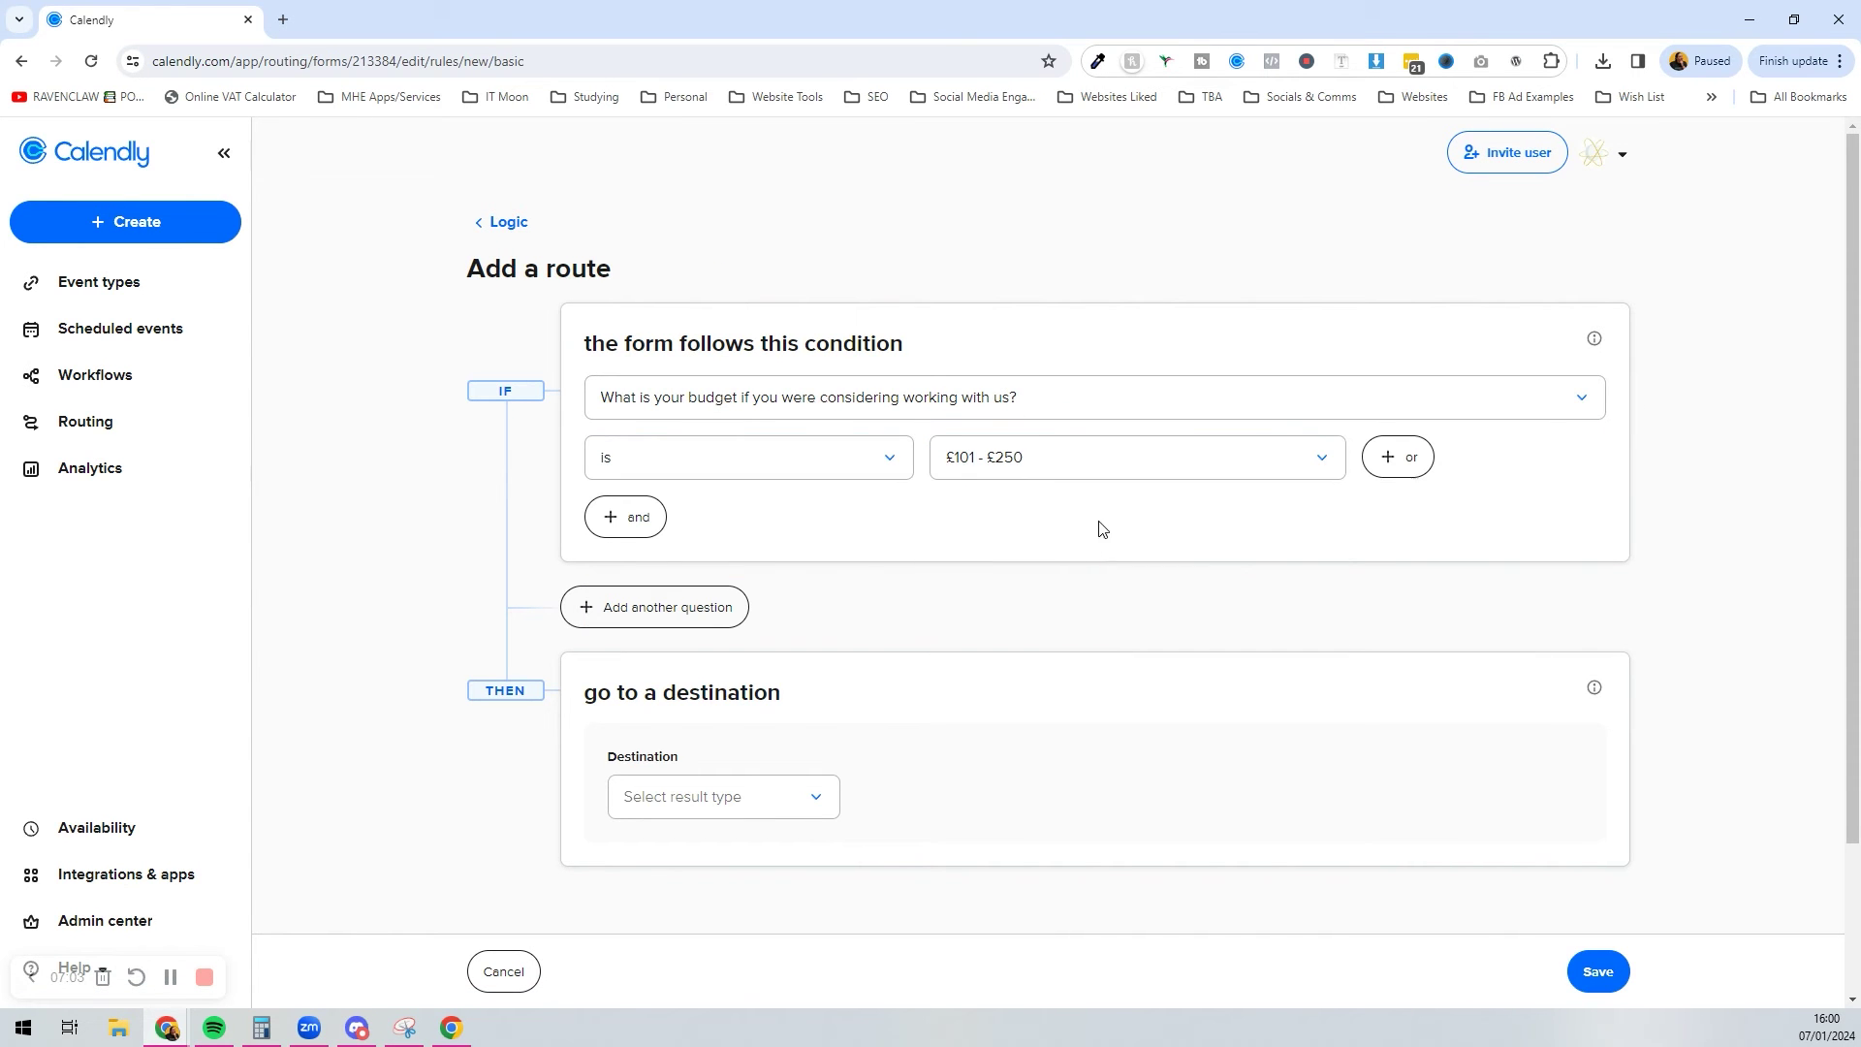
# Step: Add an AND condition requiring the audit question answer to be Yes
pyautogui.click(633, 531)
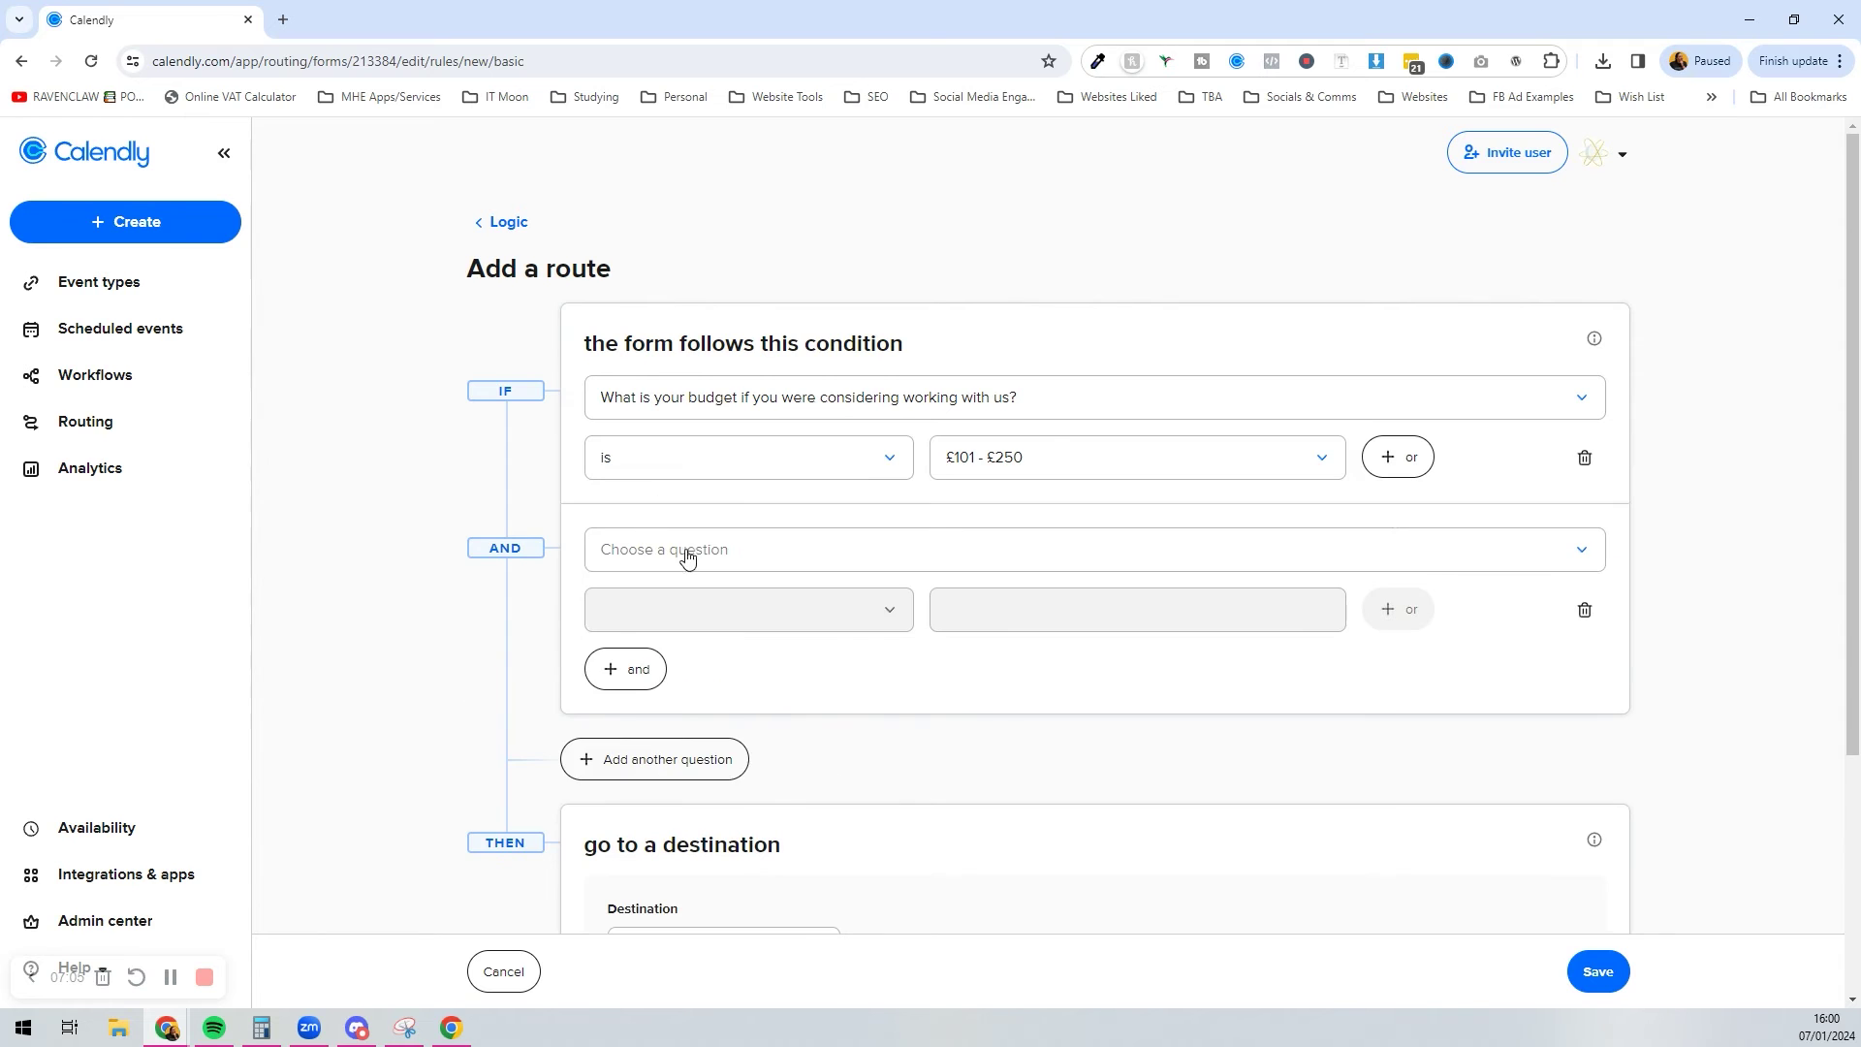
pyautogui.click(686, 549)
pyautogui.click(713, 778)
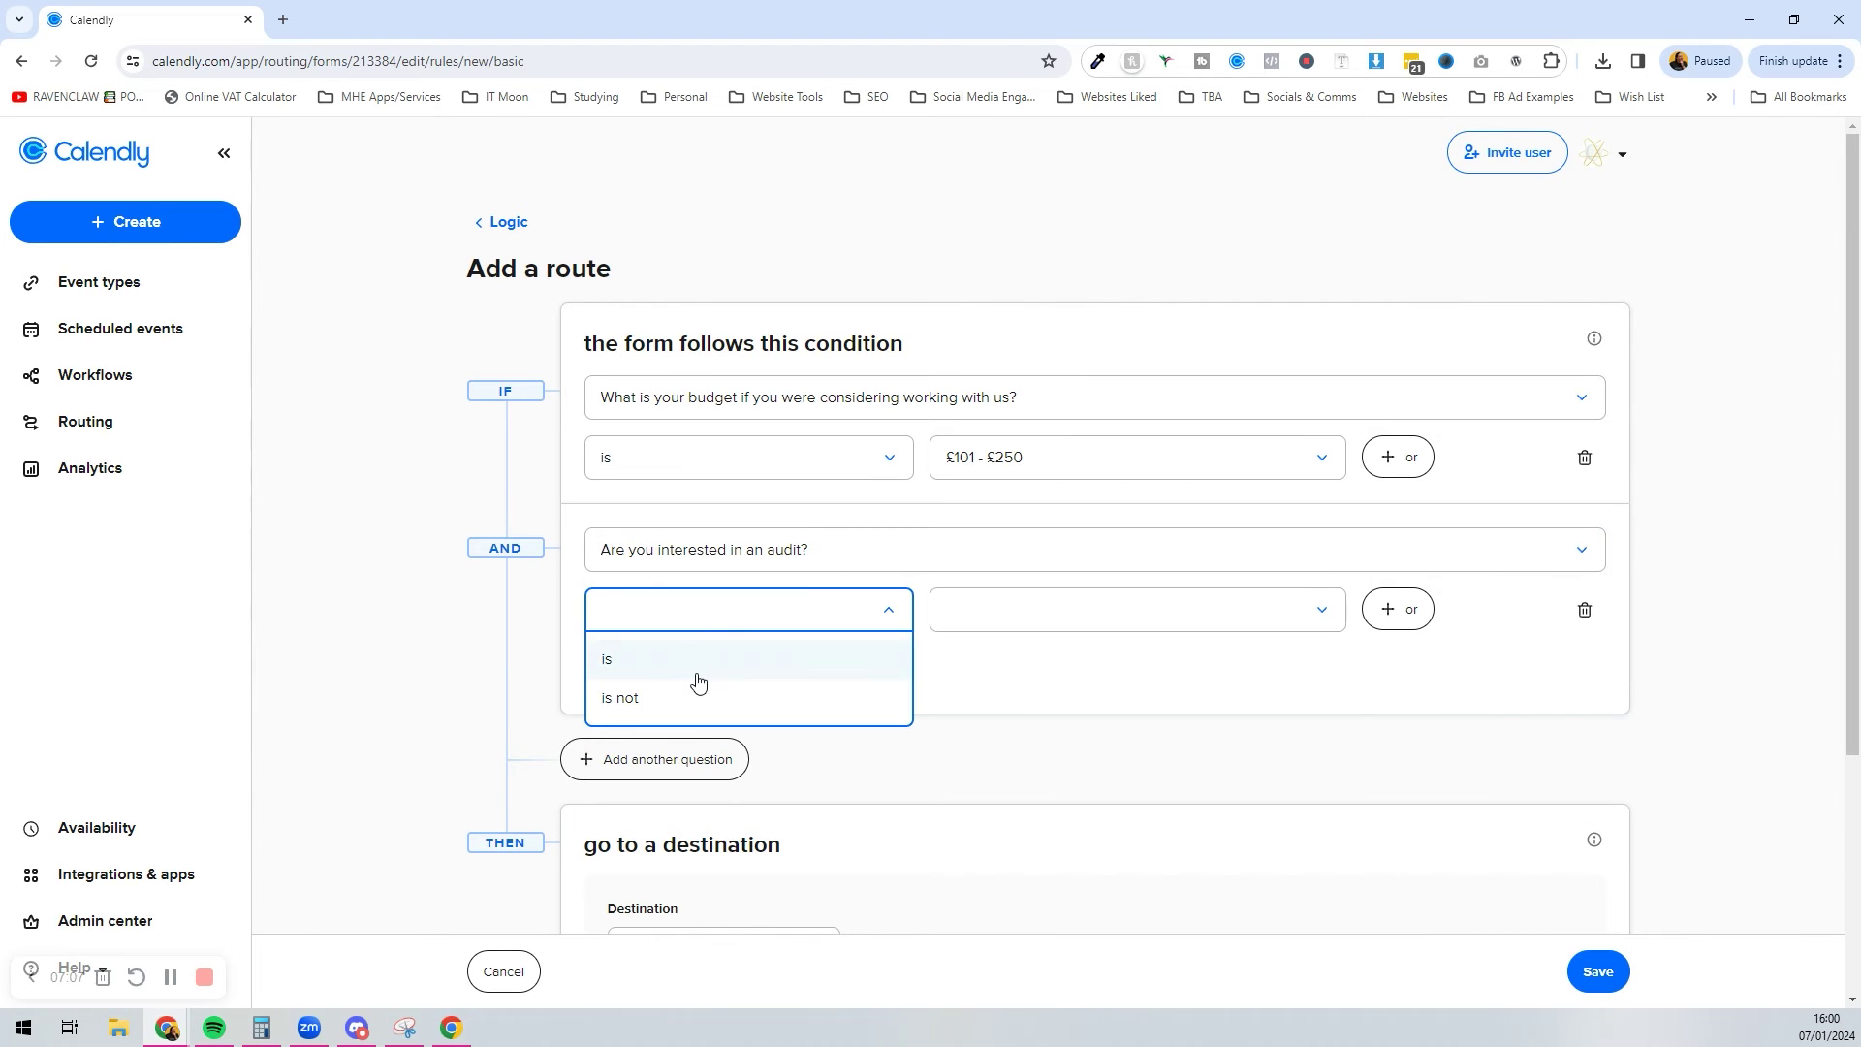
pyautogui.click(700, 663)
pyautogui.click(993, 620)
pyautogui.click(1005, 667)
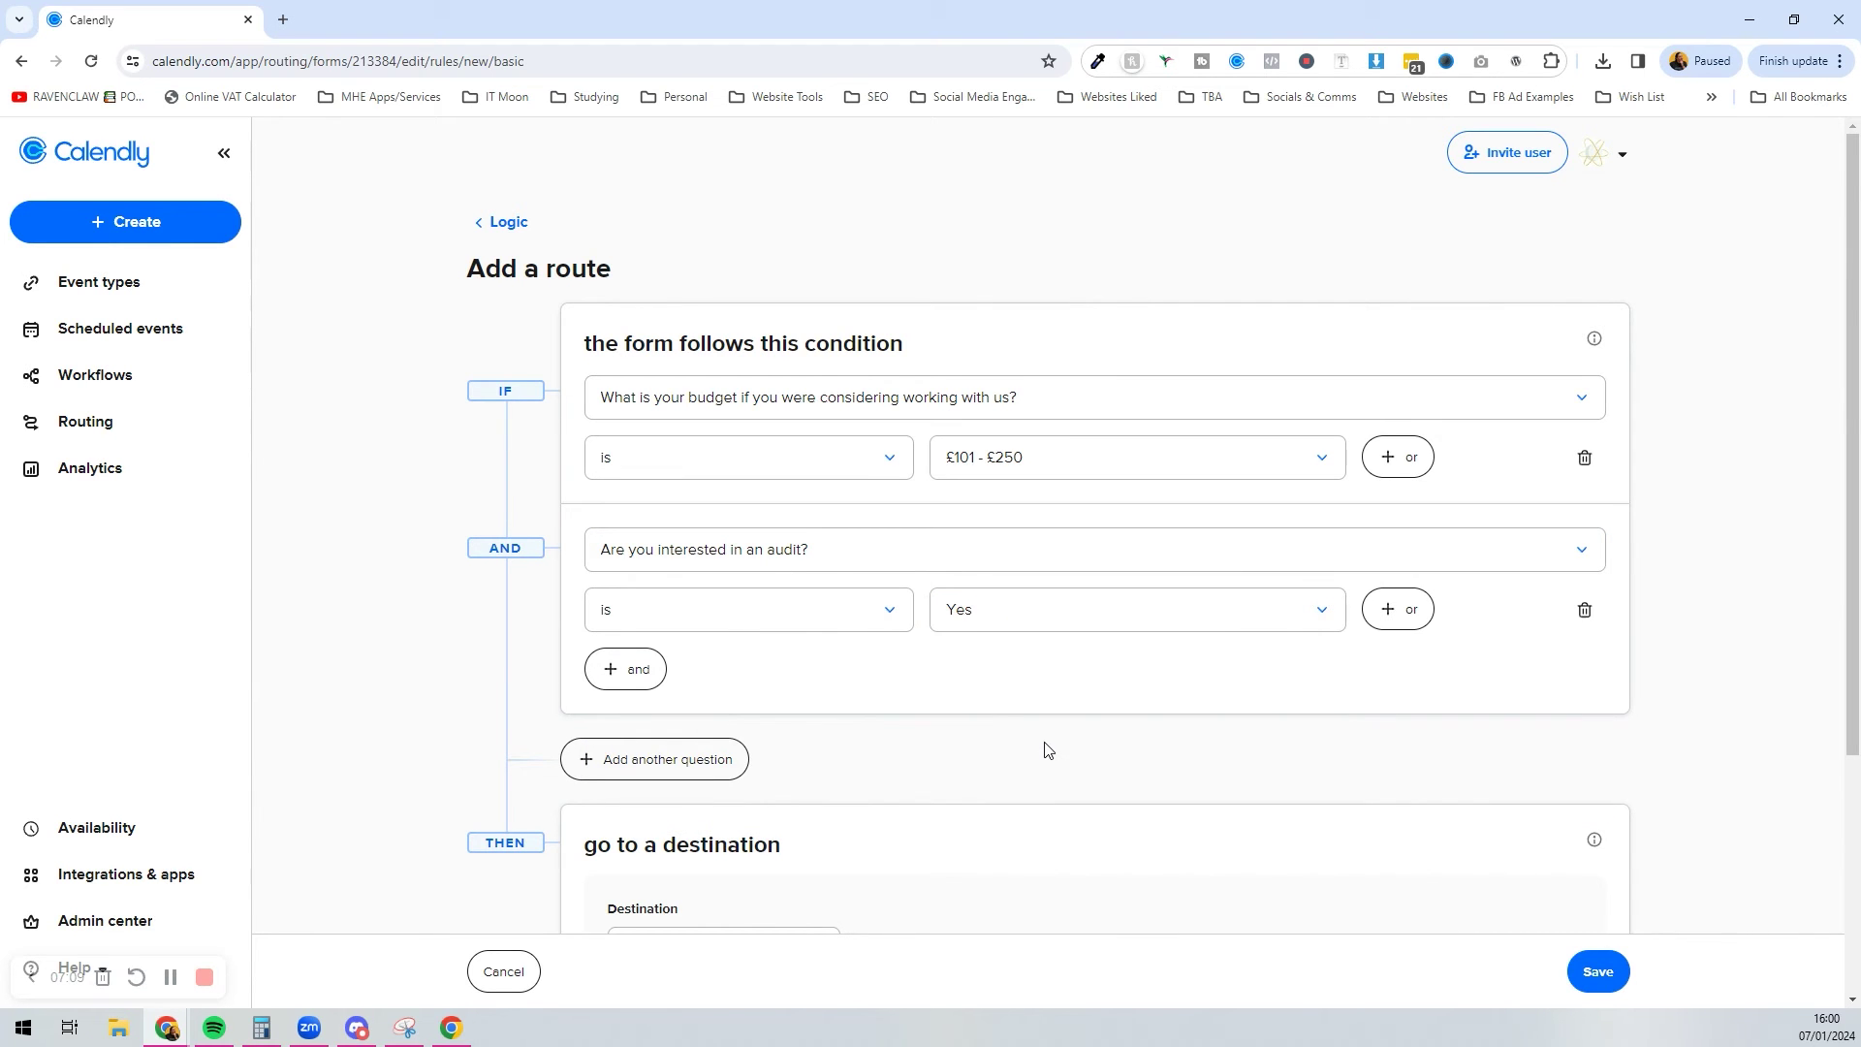
# Step: Route it to the Tech & Automation Business Audit with Laura event and save
pyautogui.scroll(-3, 1047, 749)
pyautogui.click(710, 640)
pyautogui.click(723, 679)
pyautogui.click(936, 639)
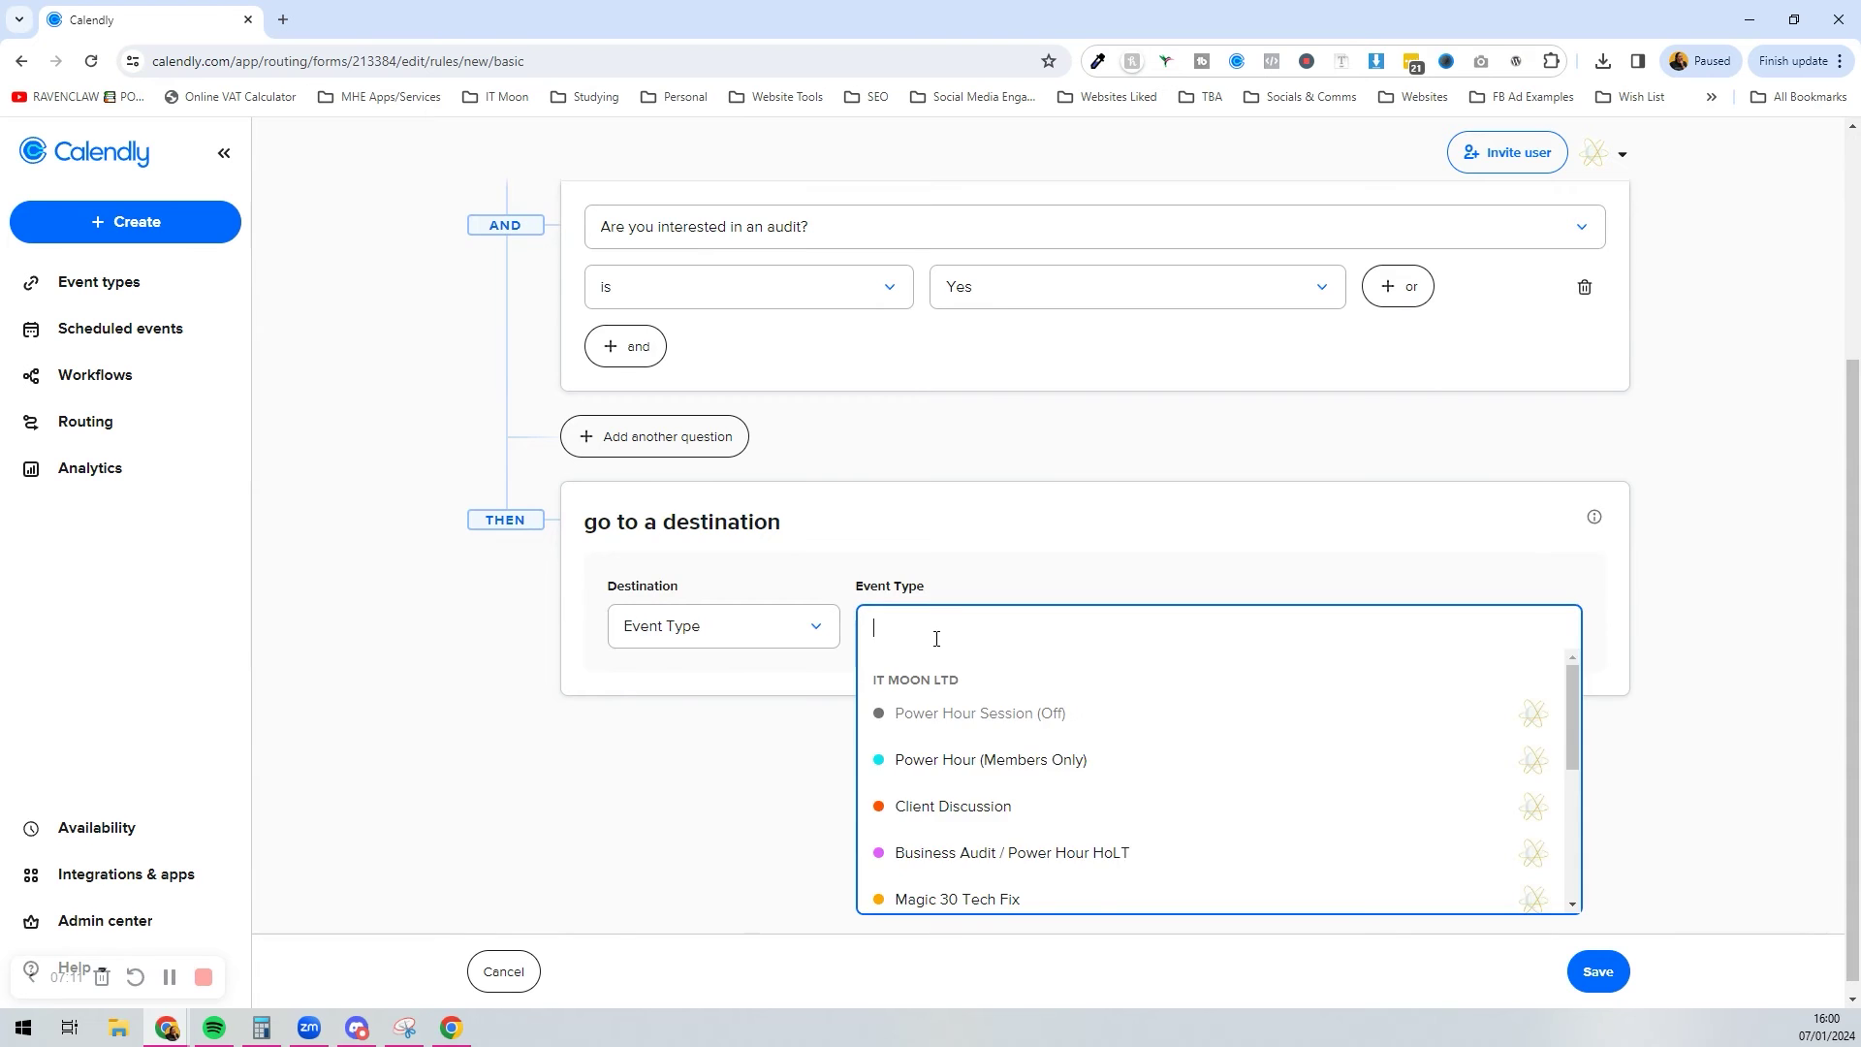
pyautogui.scroll(-5, 1059, 748)
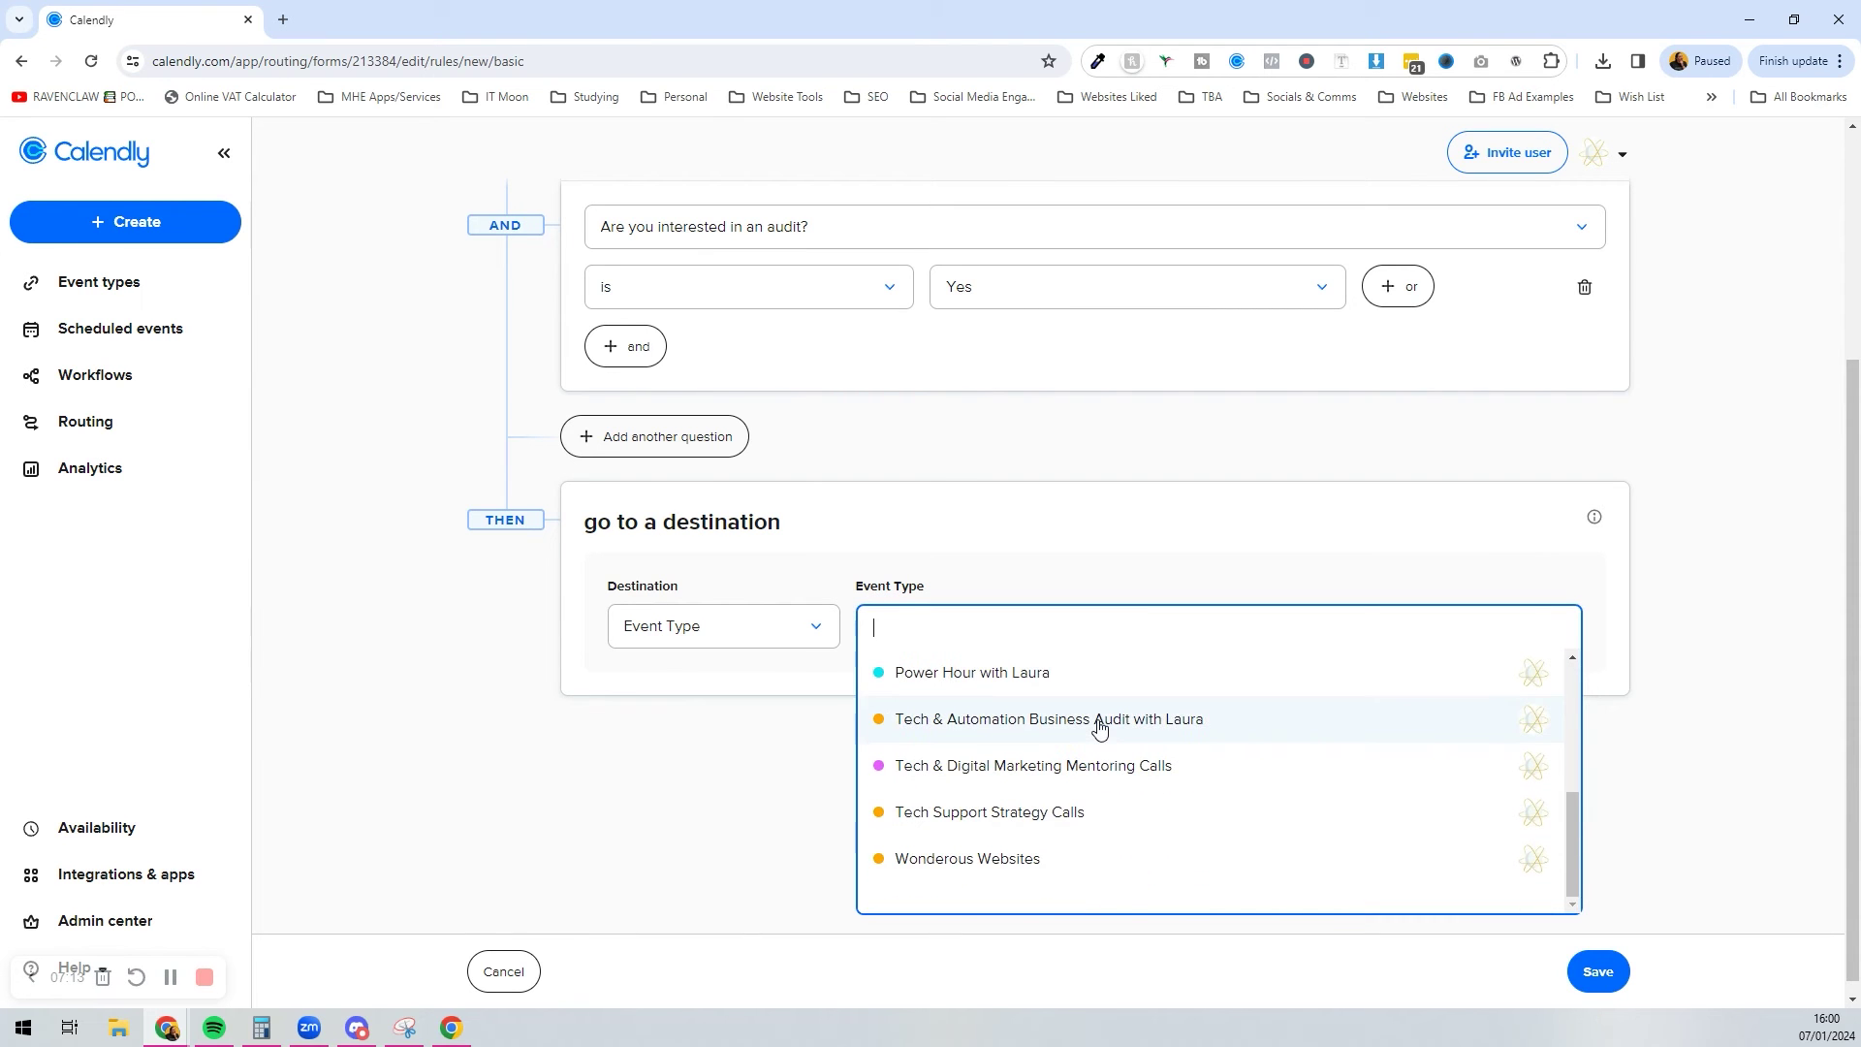
pyautogui.click(1099, 723)
pyautogui.click(1596, 970)
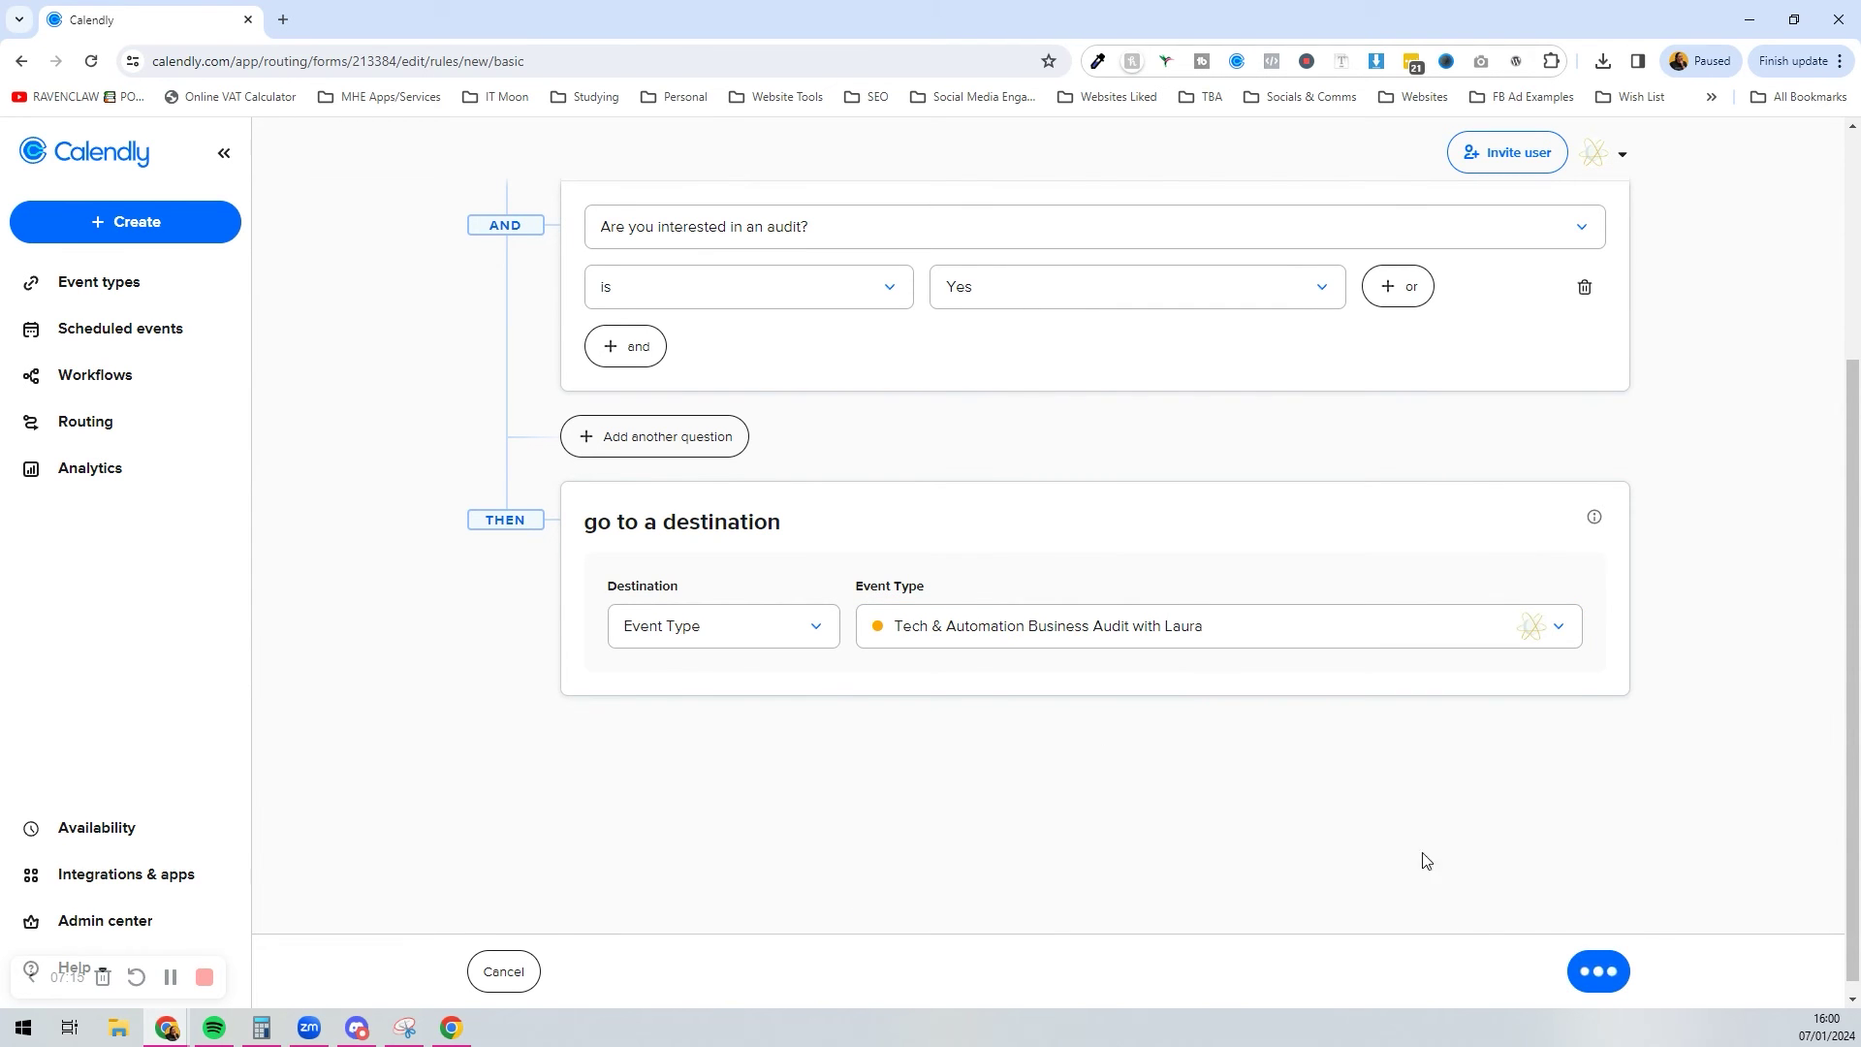
pyautogui.scroll(-1, 611, 611)
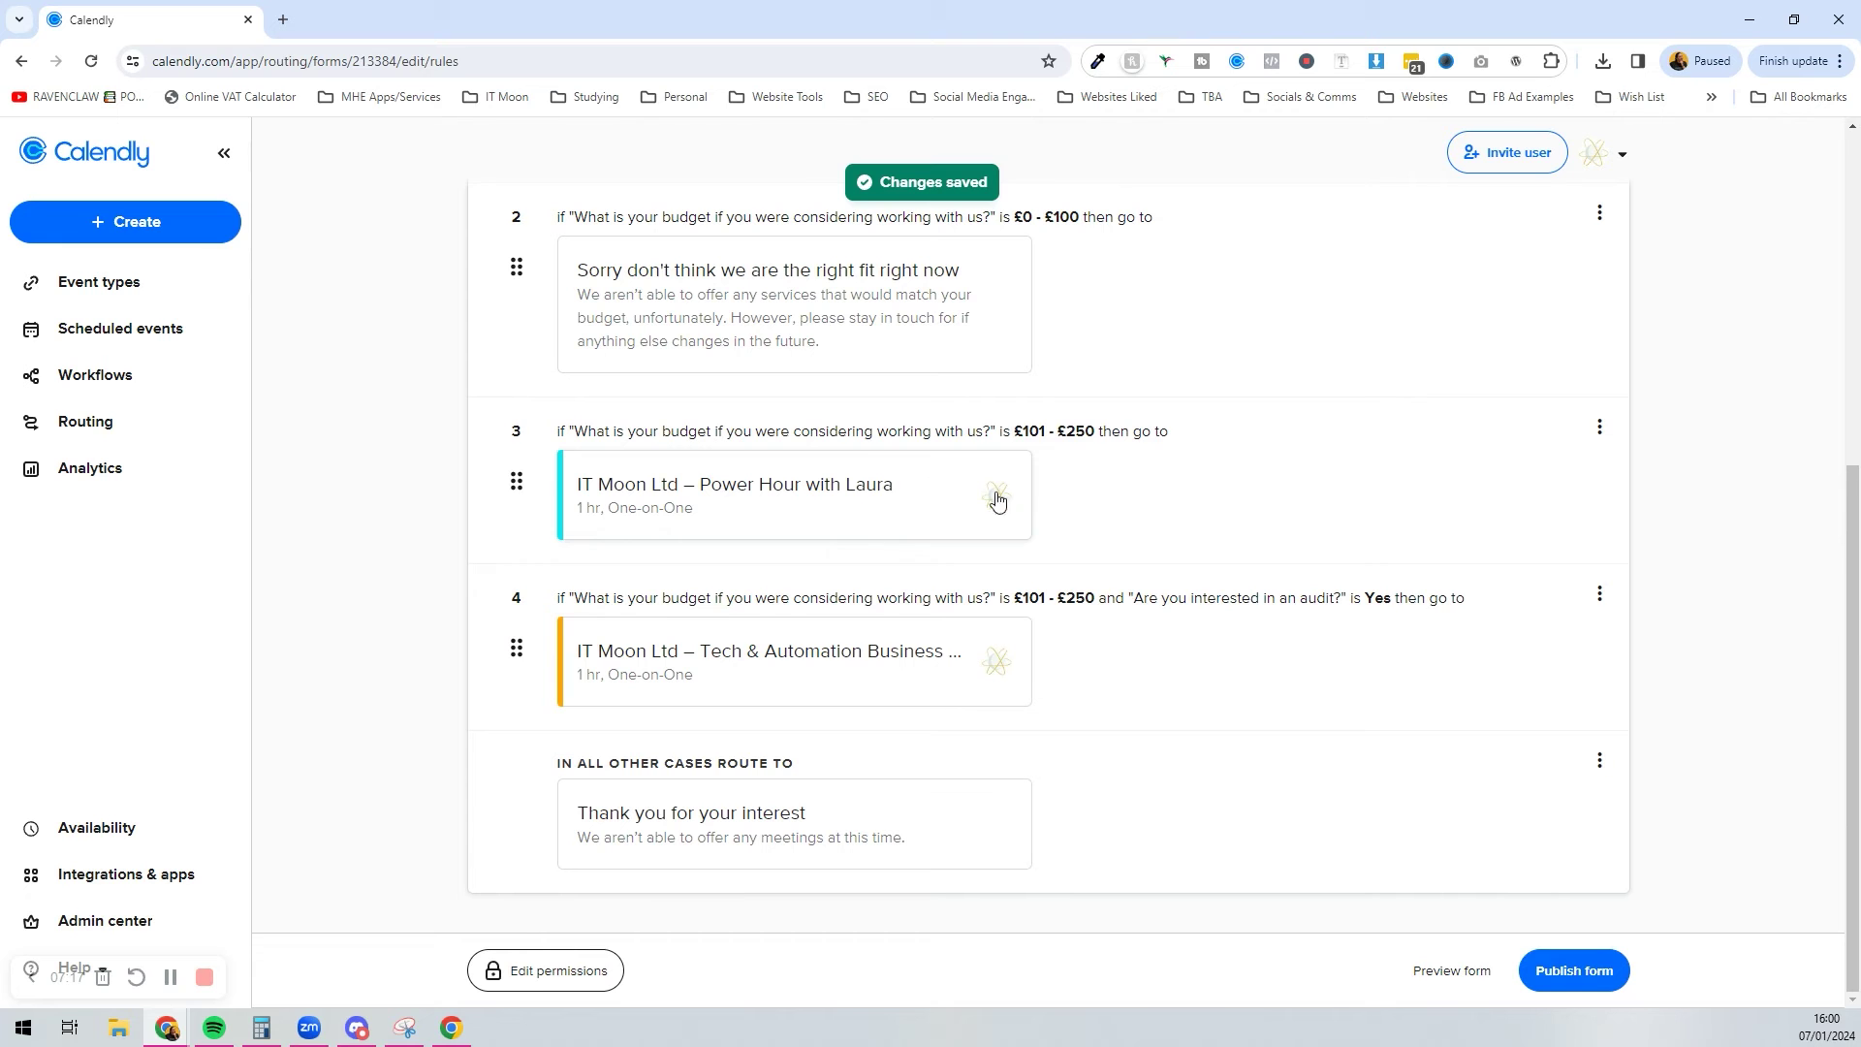
# Step: Edit route 3 to add an AND condition requiring the audit answer to be No, and save
pyautogui.click(1600, 432)
pyautogui.click(1551, 482)
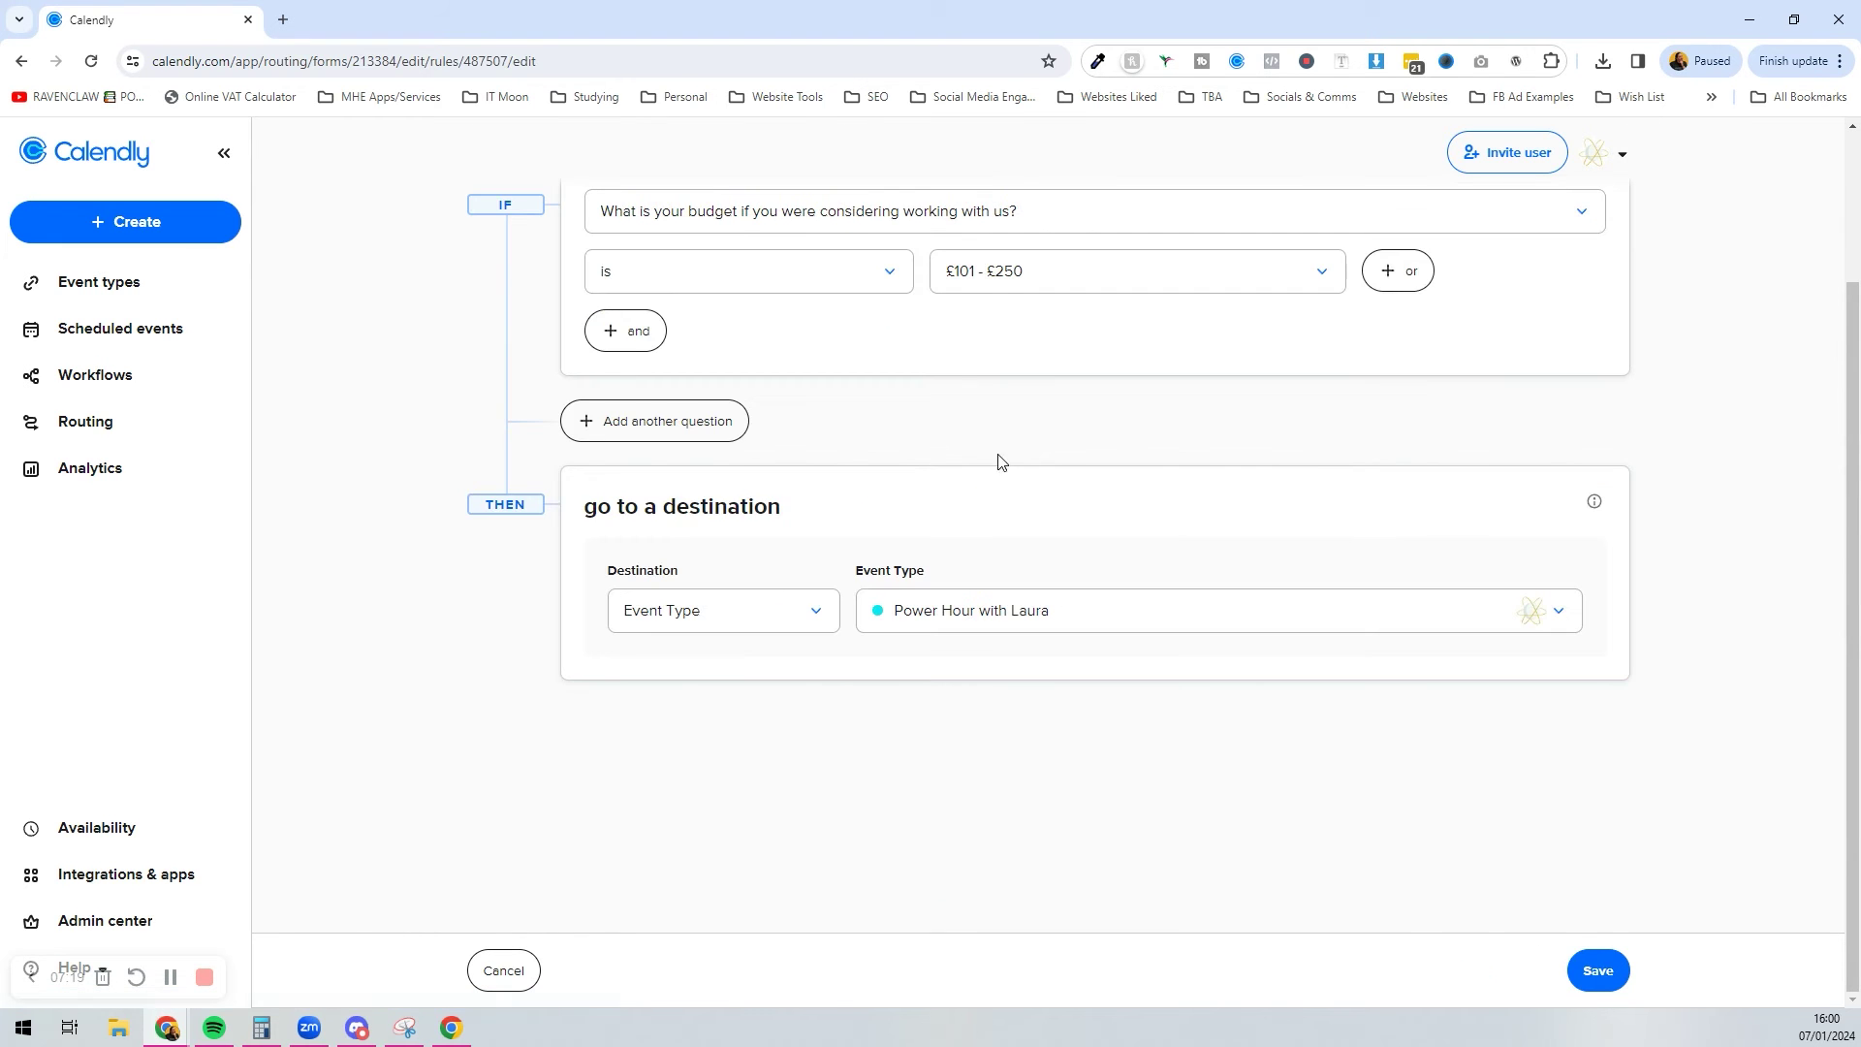
pyautogui.scroll(2, 795, 456)
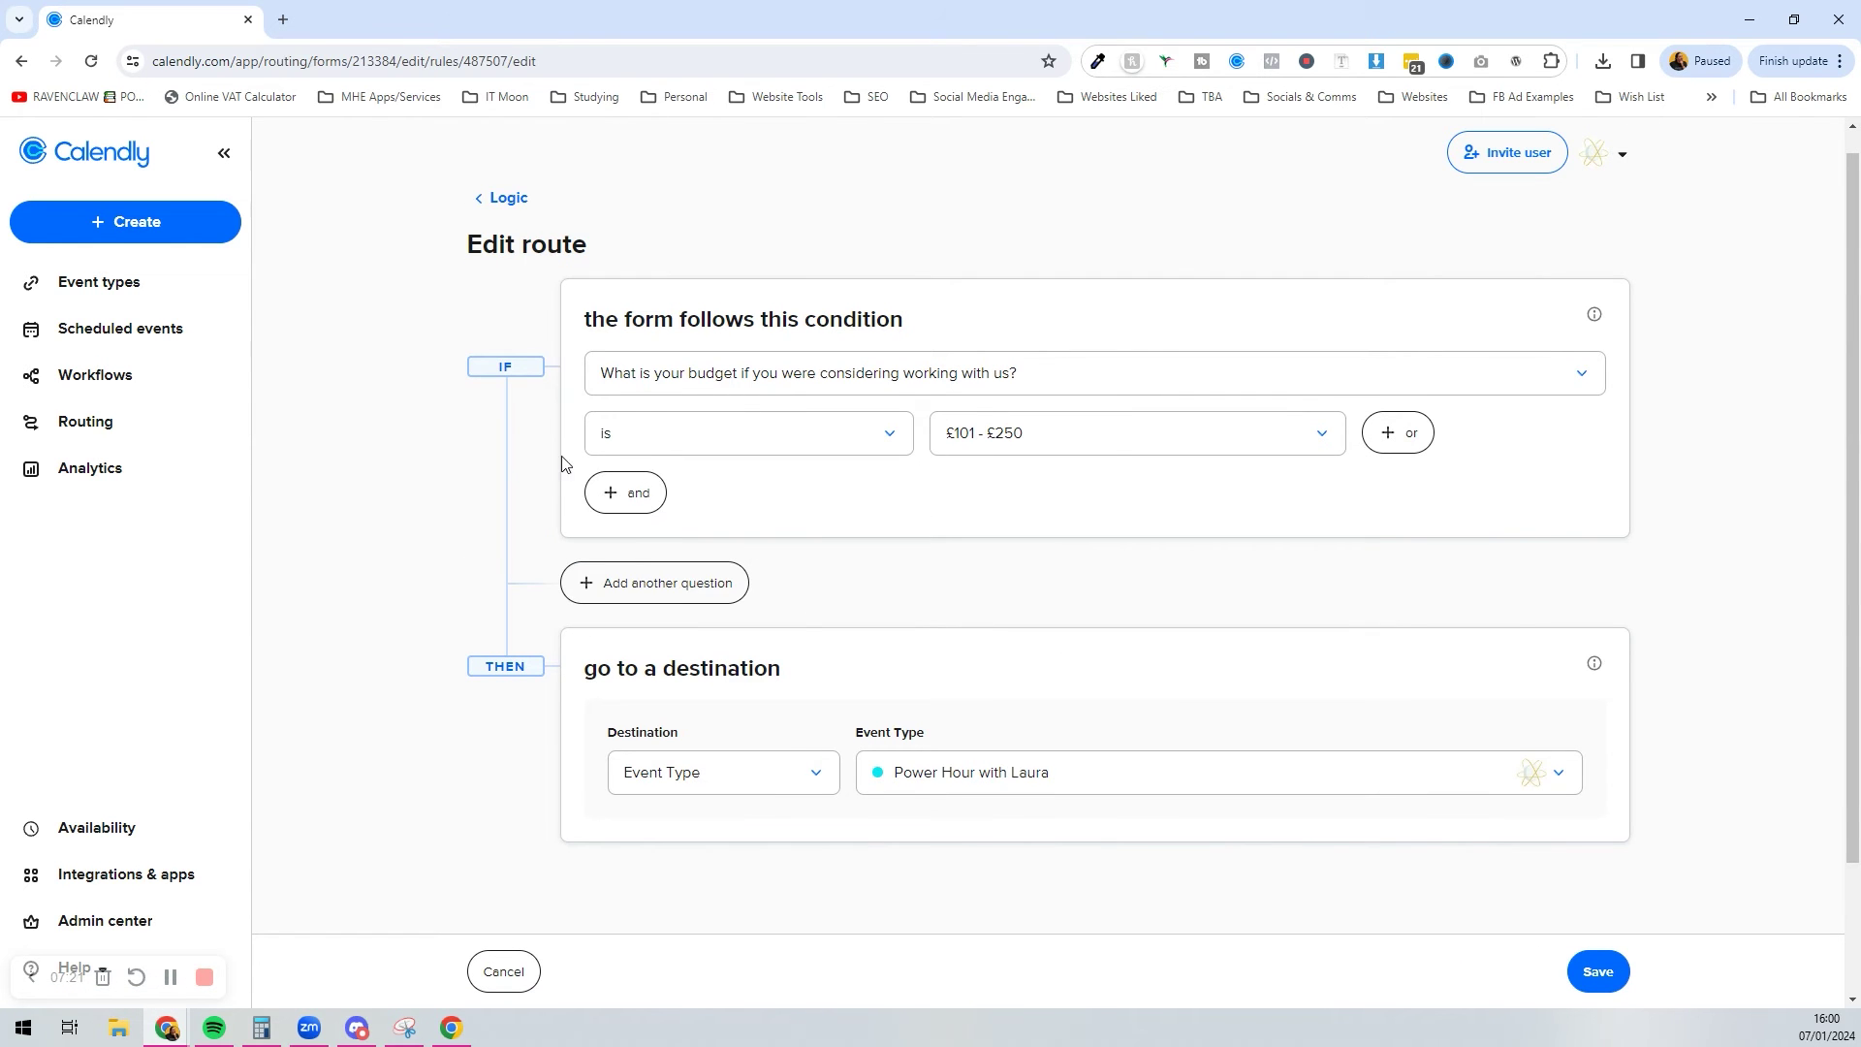
pyautogui.click(613, 491)
pyautogui.click(676, 536)
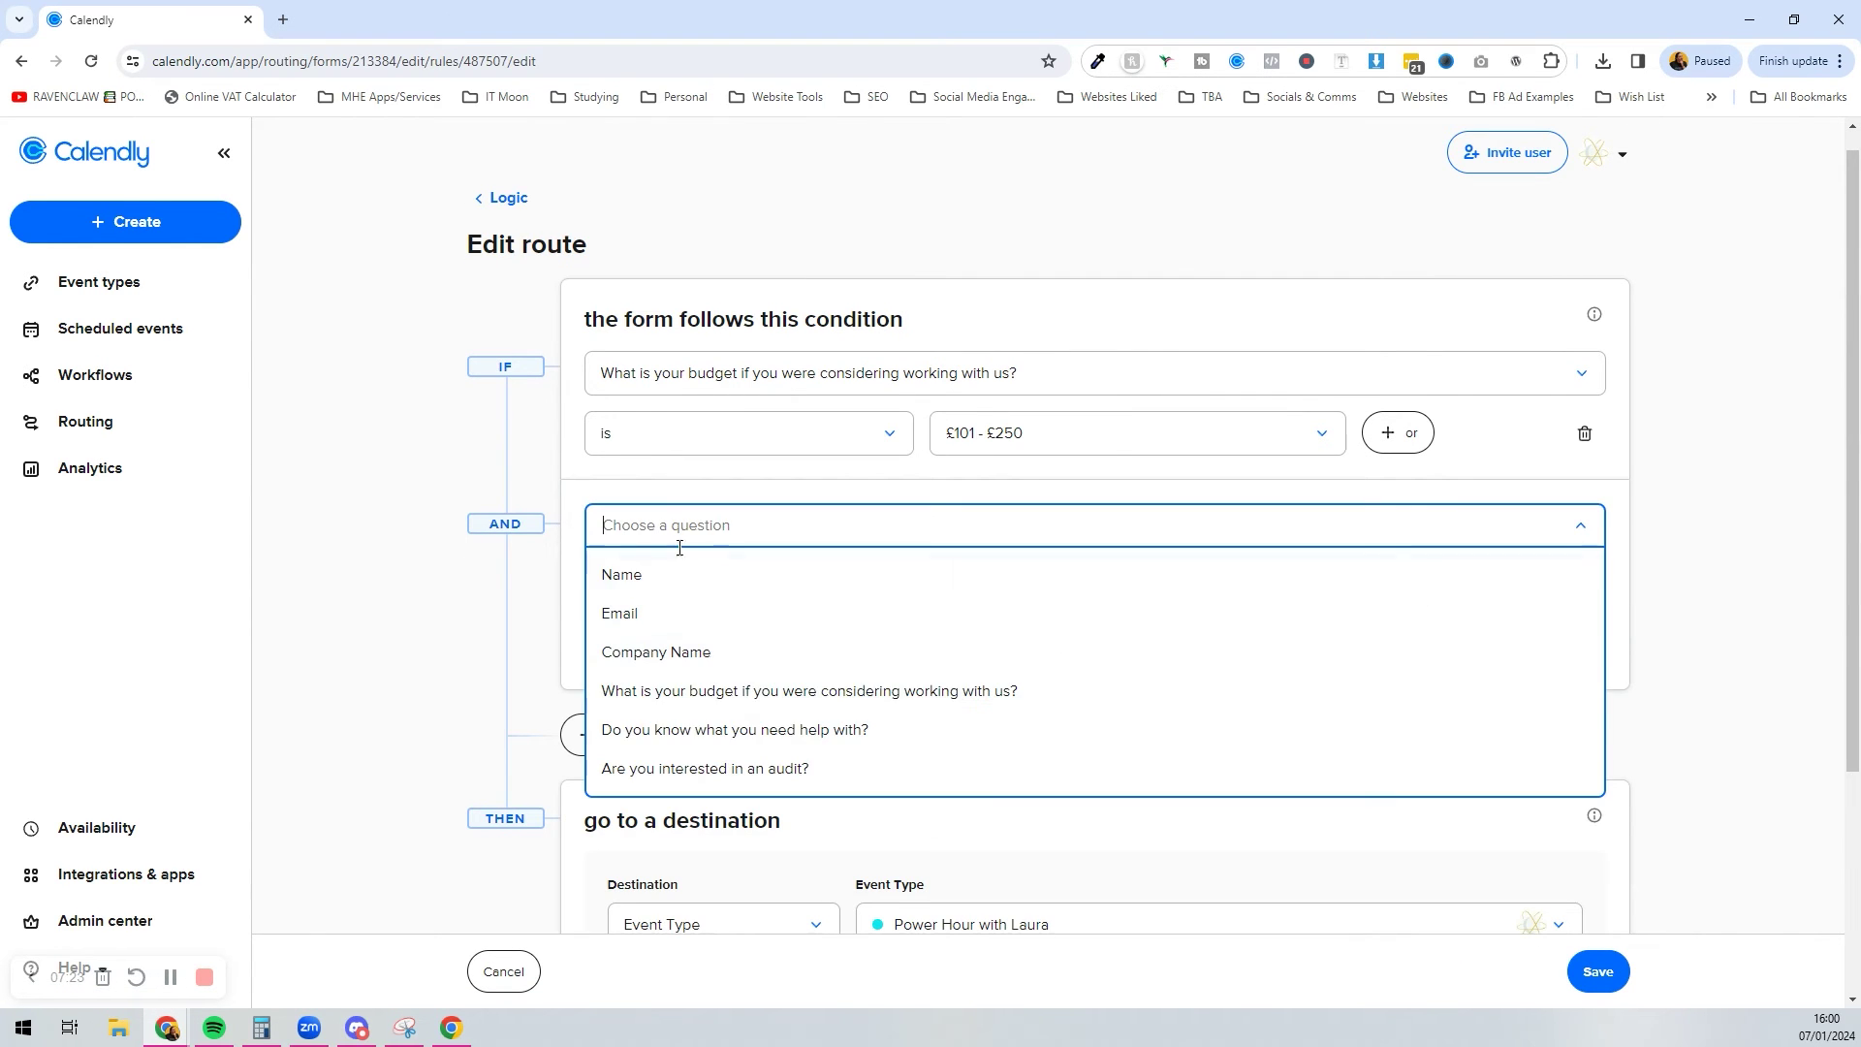
pyautogui.click(739, 767)
pyautogui.click(745, 594)
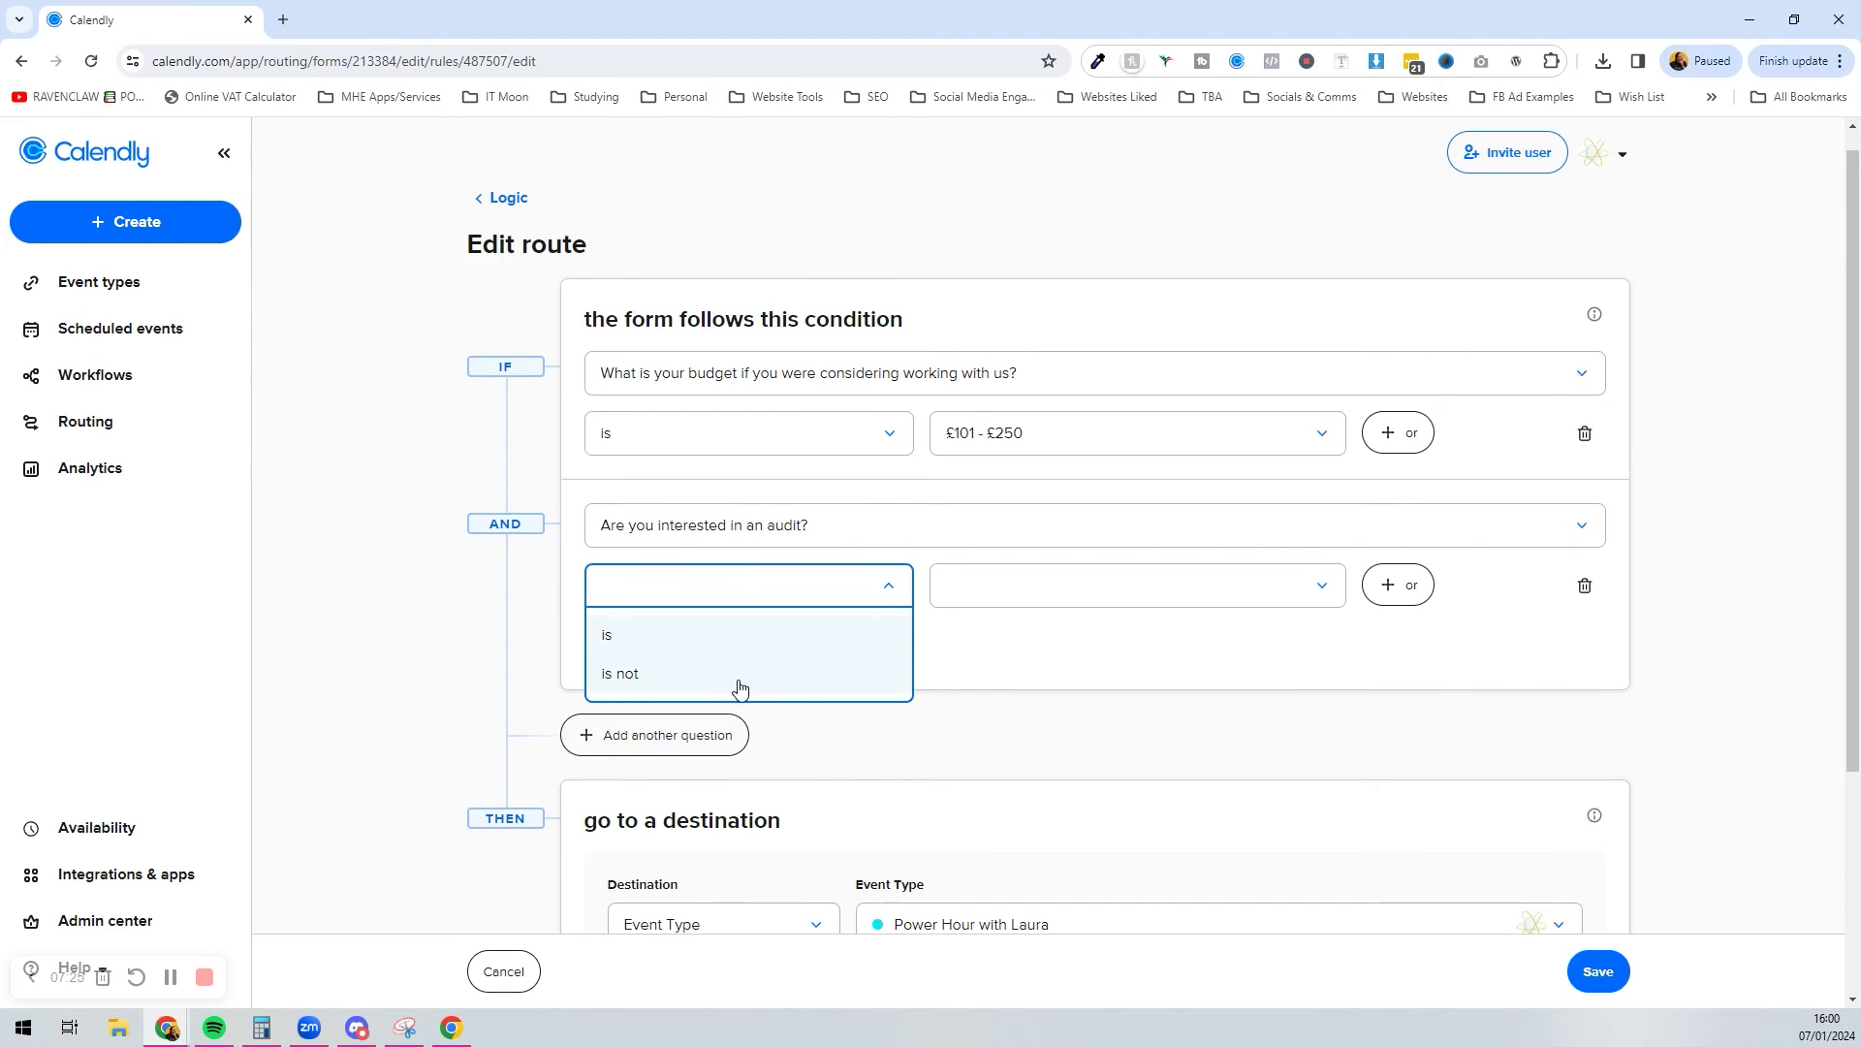
pyautogui.click(731, 635)
pyautogui.click(1059, 597)
pyautogui.click(1034, 675)
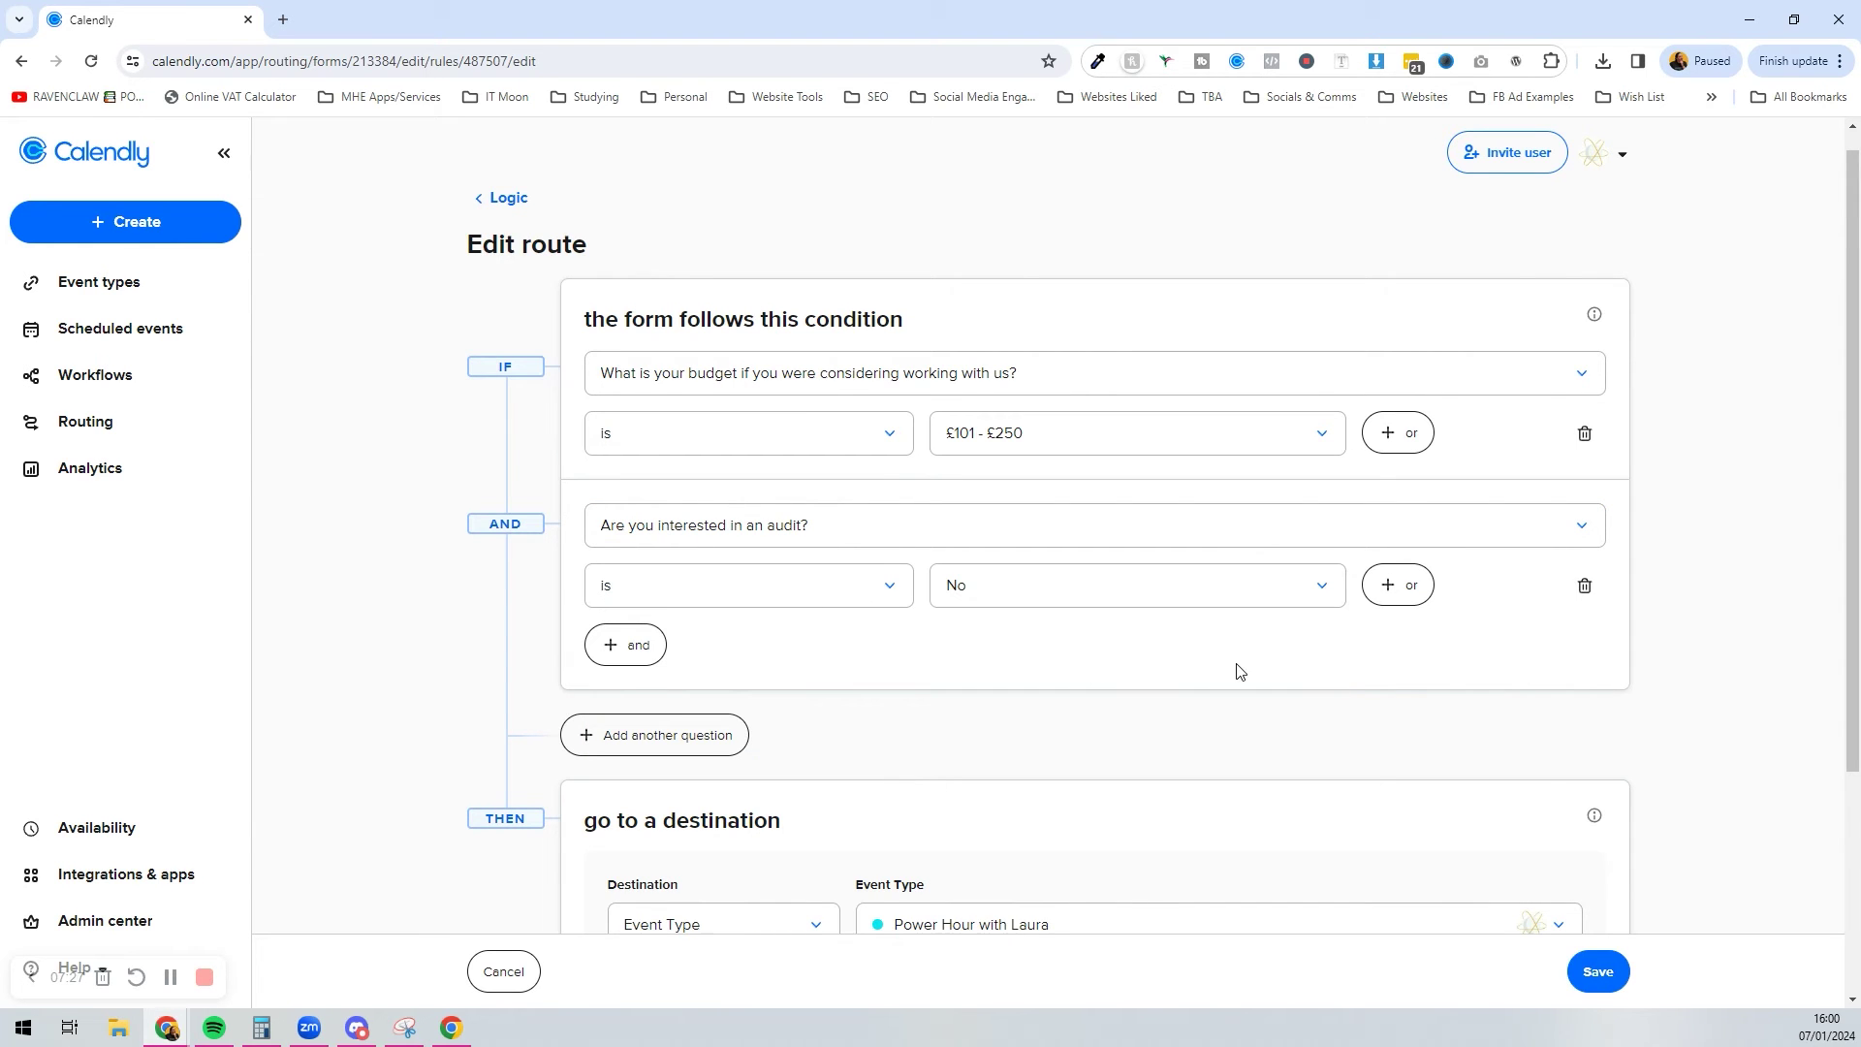
pyautogui.scroll(-3, 912, 672)
pyautogui.click(1621, 962)
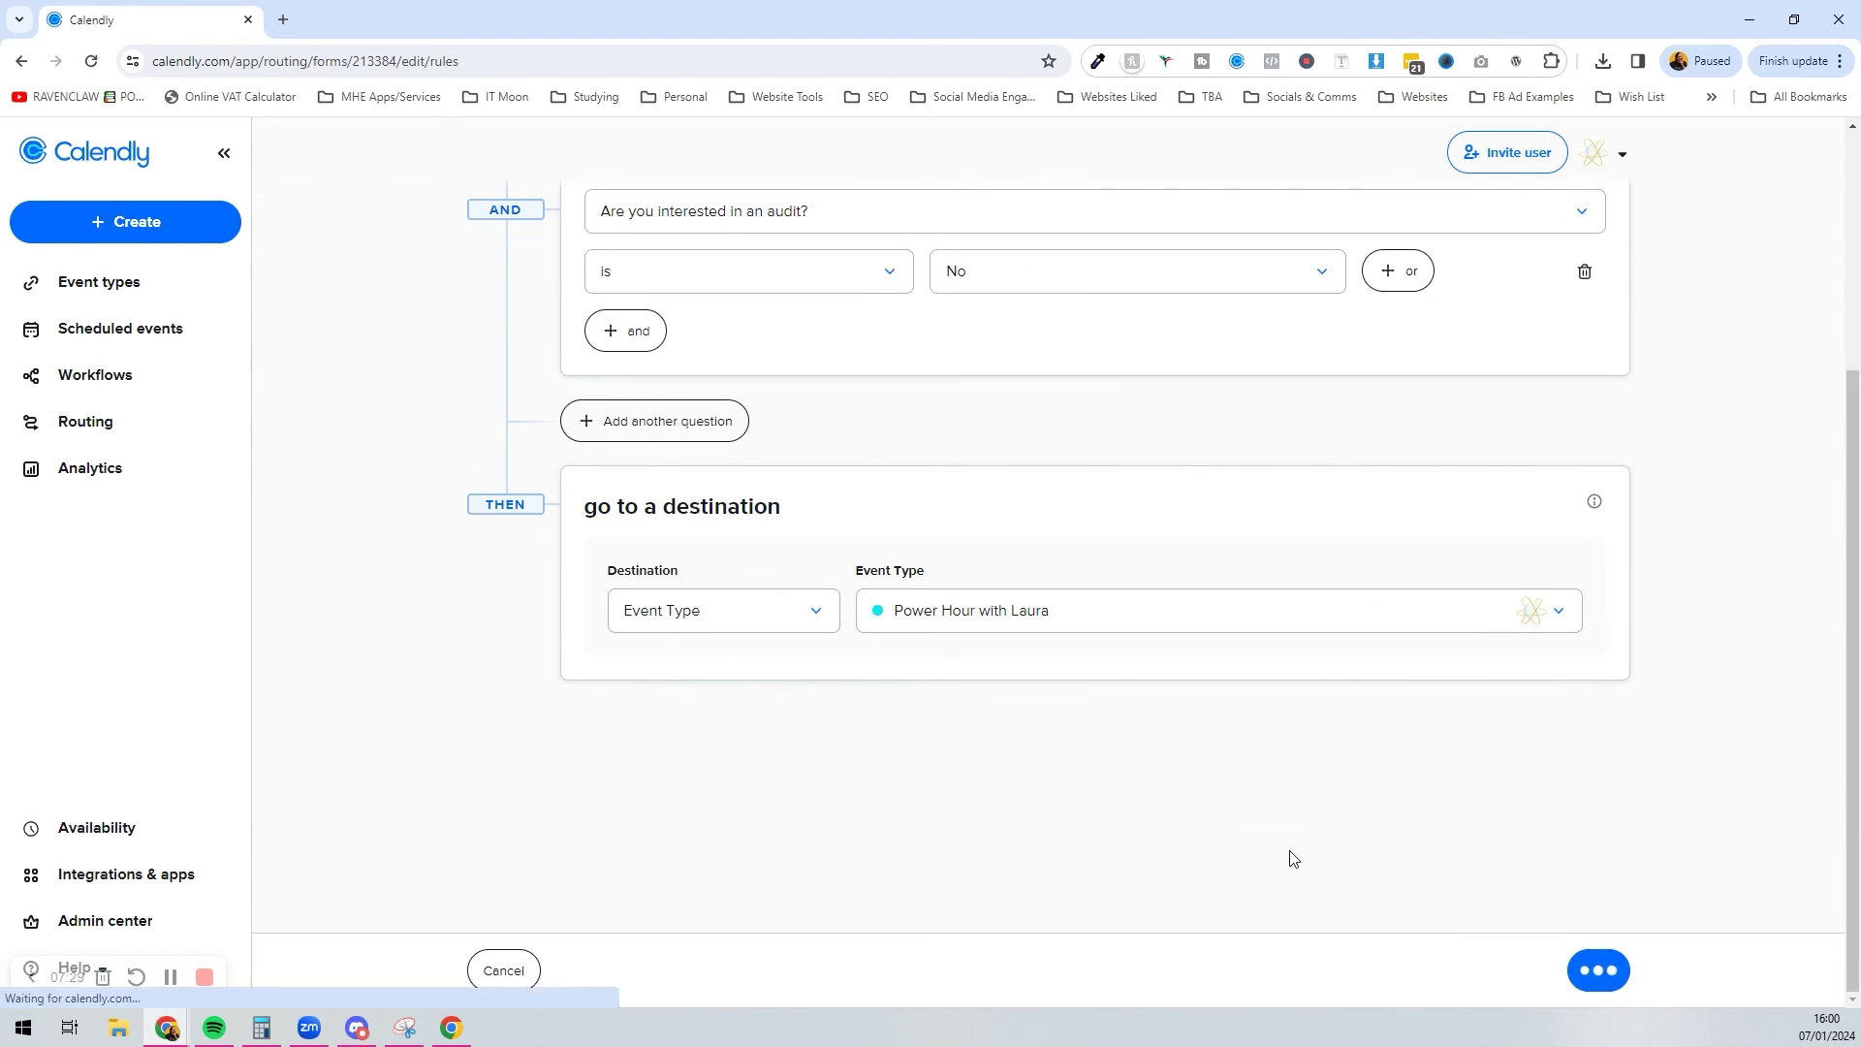
pyautogui.scroll(-2, 976, 560)
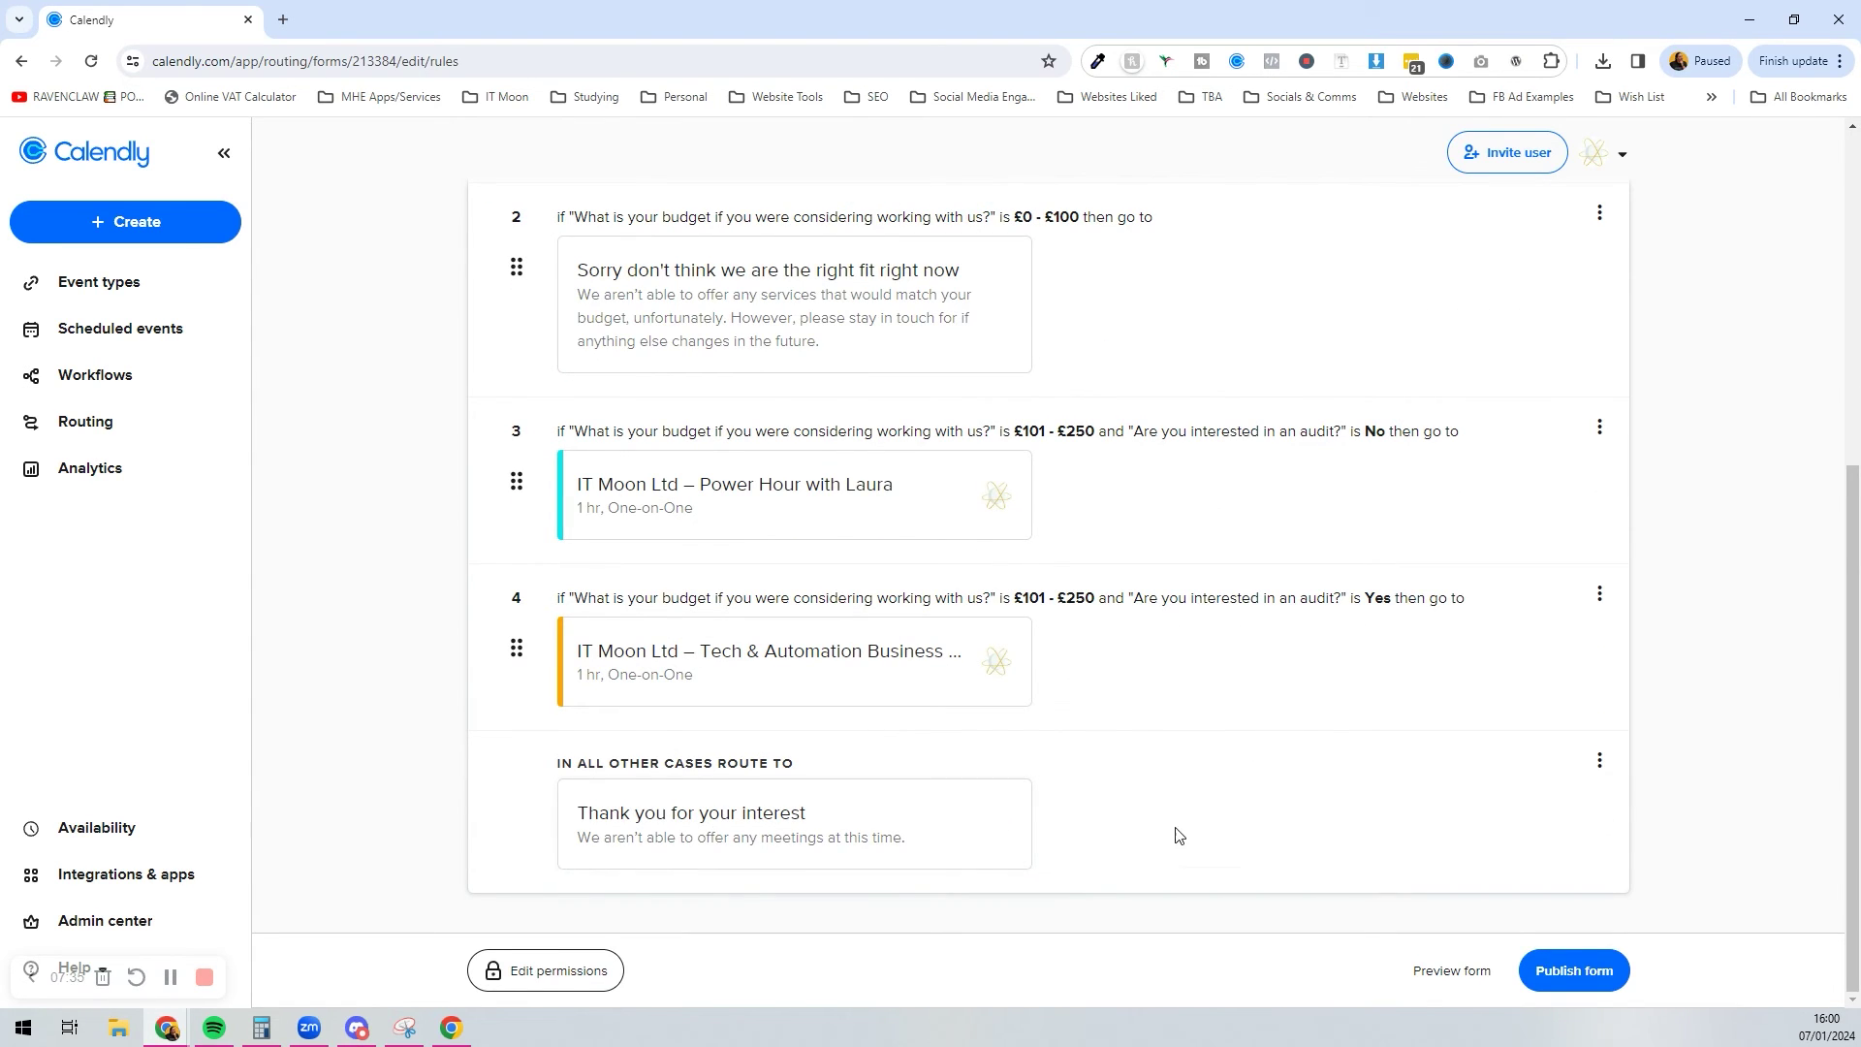
pyautogui.scroll(5, 1182, 841)
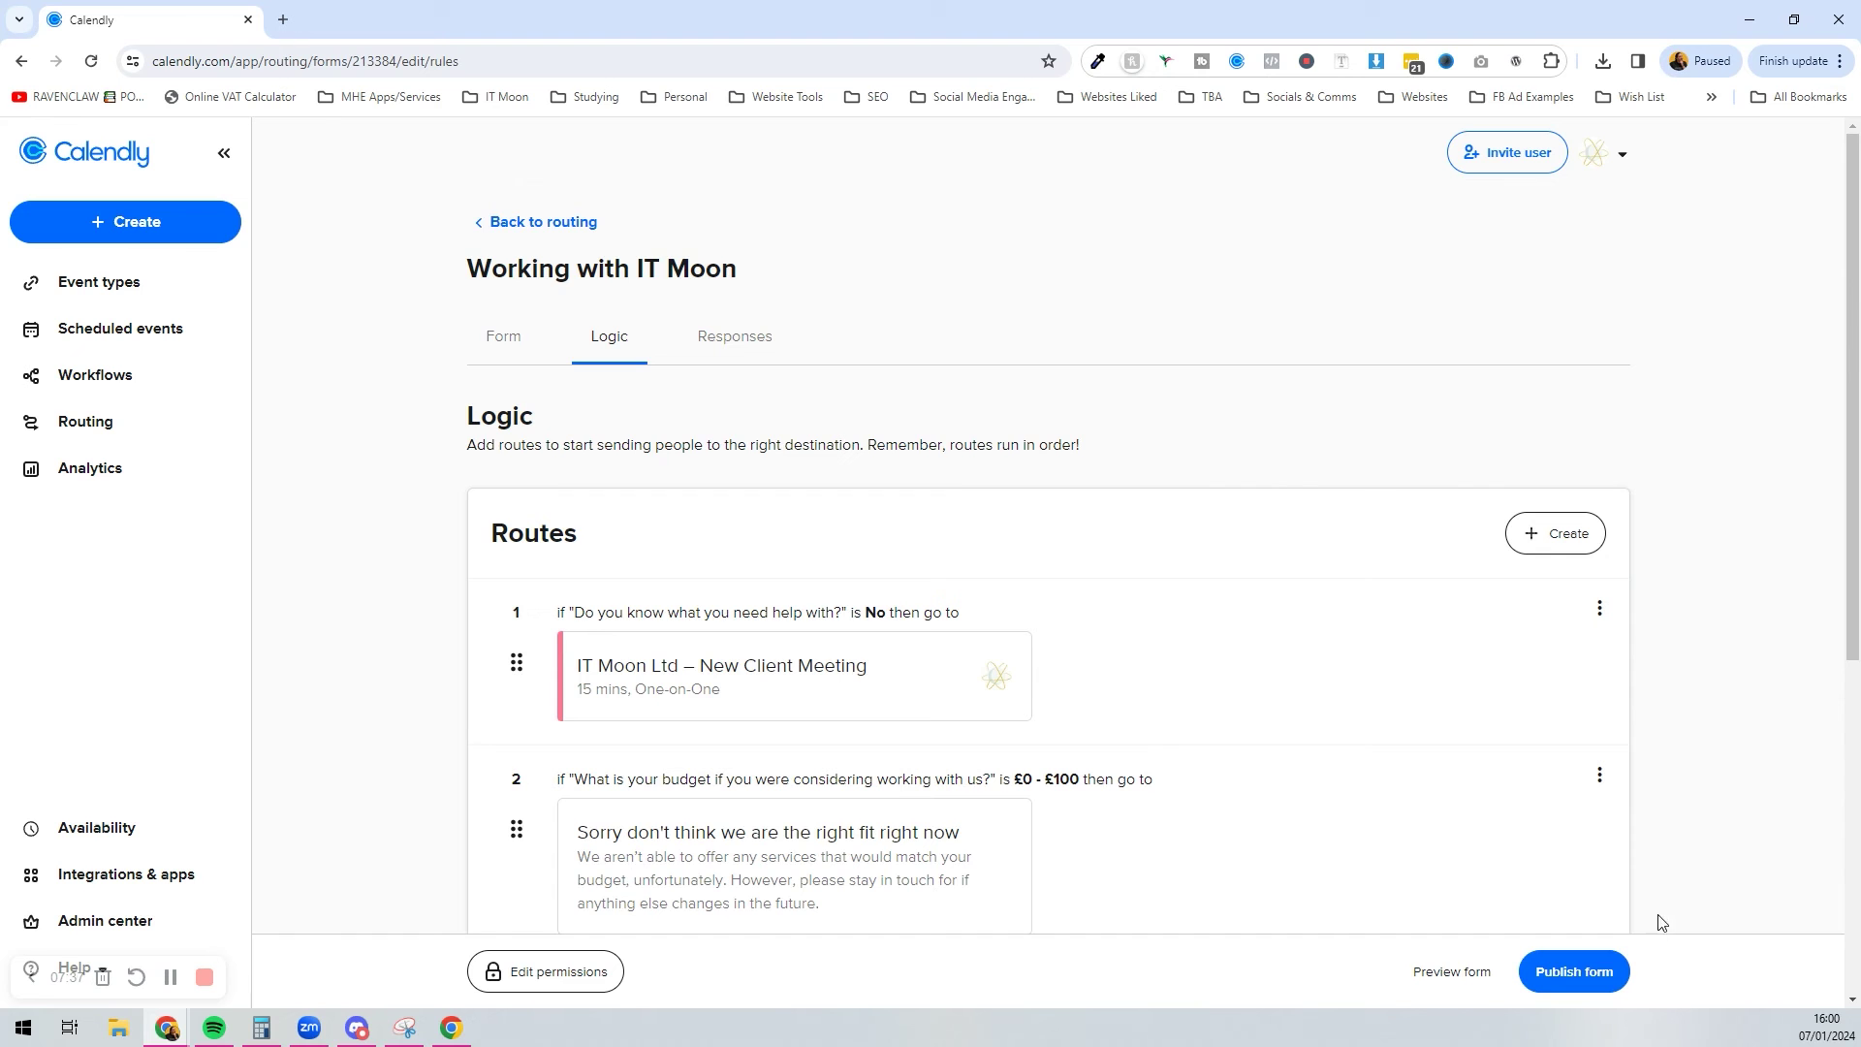
# Step: Publish the routing form and load its copied public link in a Chrome guest window
pyautogui.click(1578, 973)
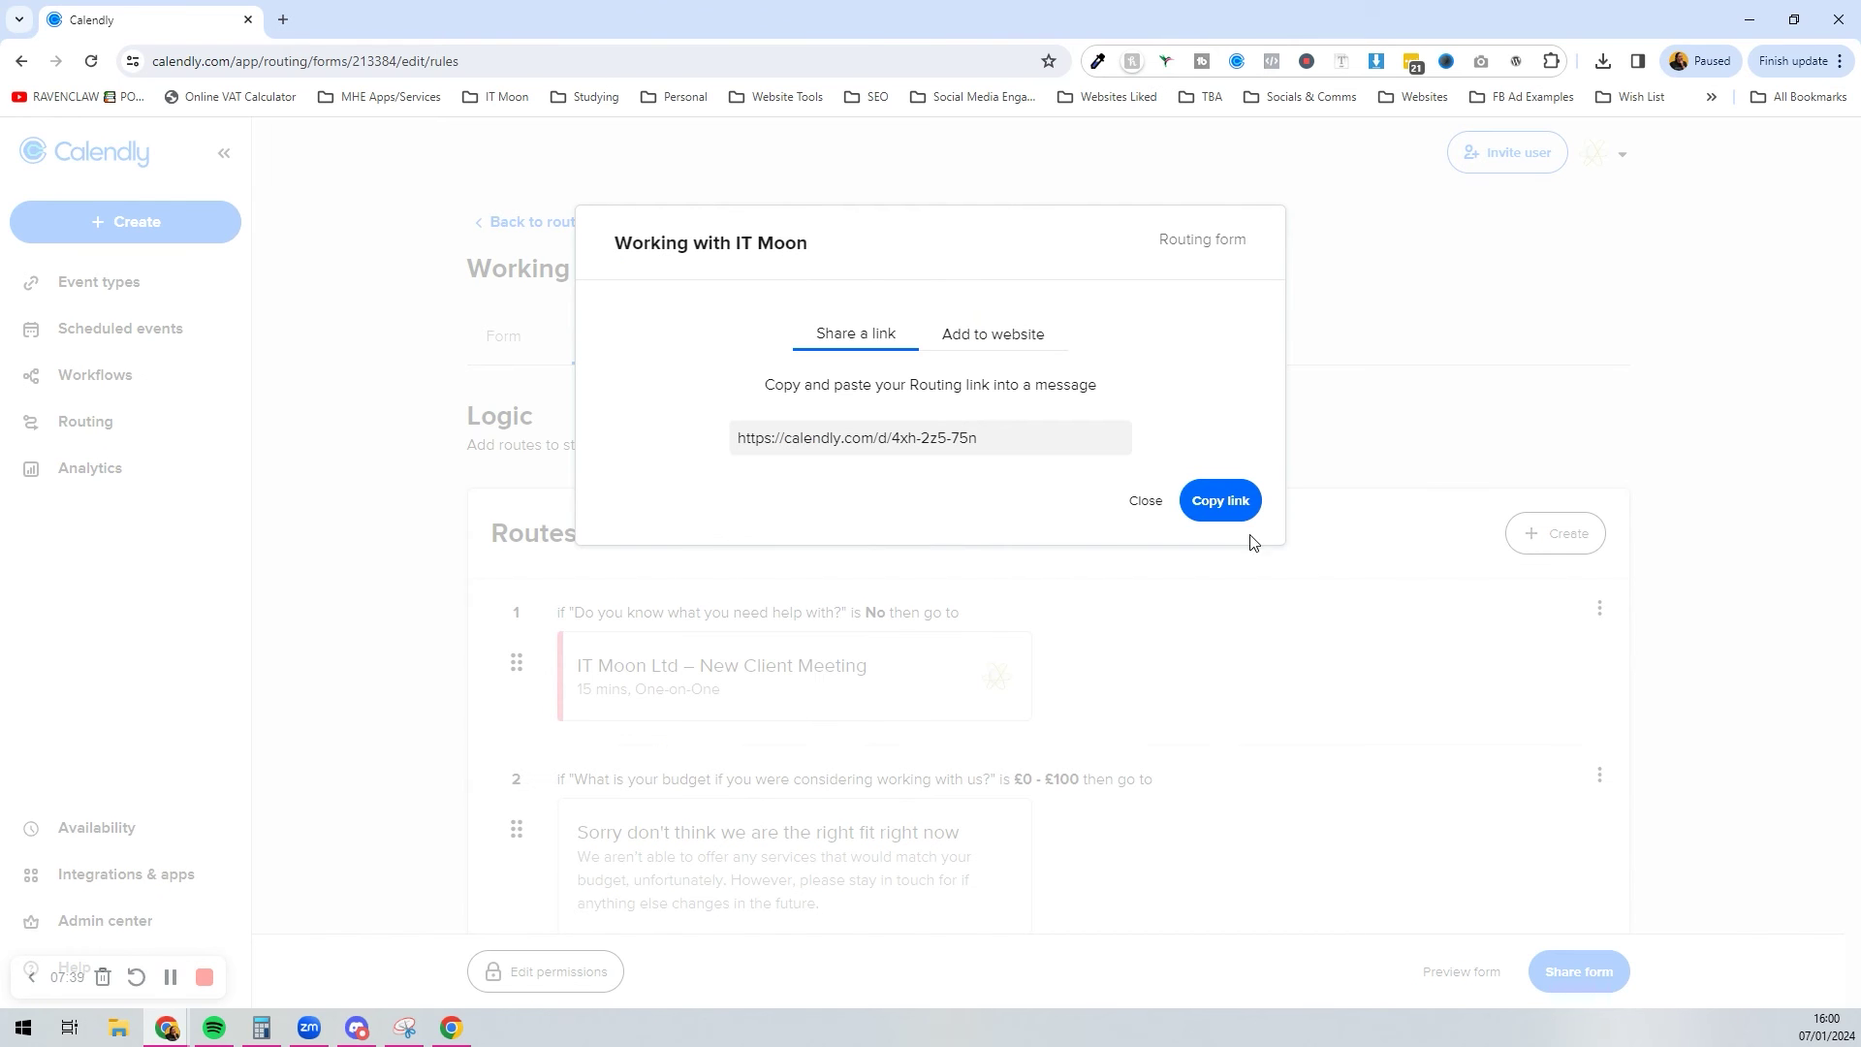
pyautogui.click(1242, 498)
pyautogui.click(1676, 68)
pyautogui.click(1573, 539)
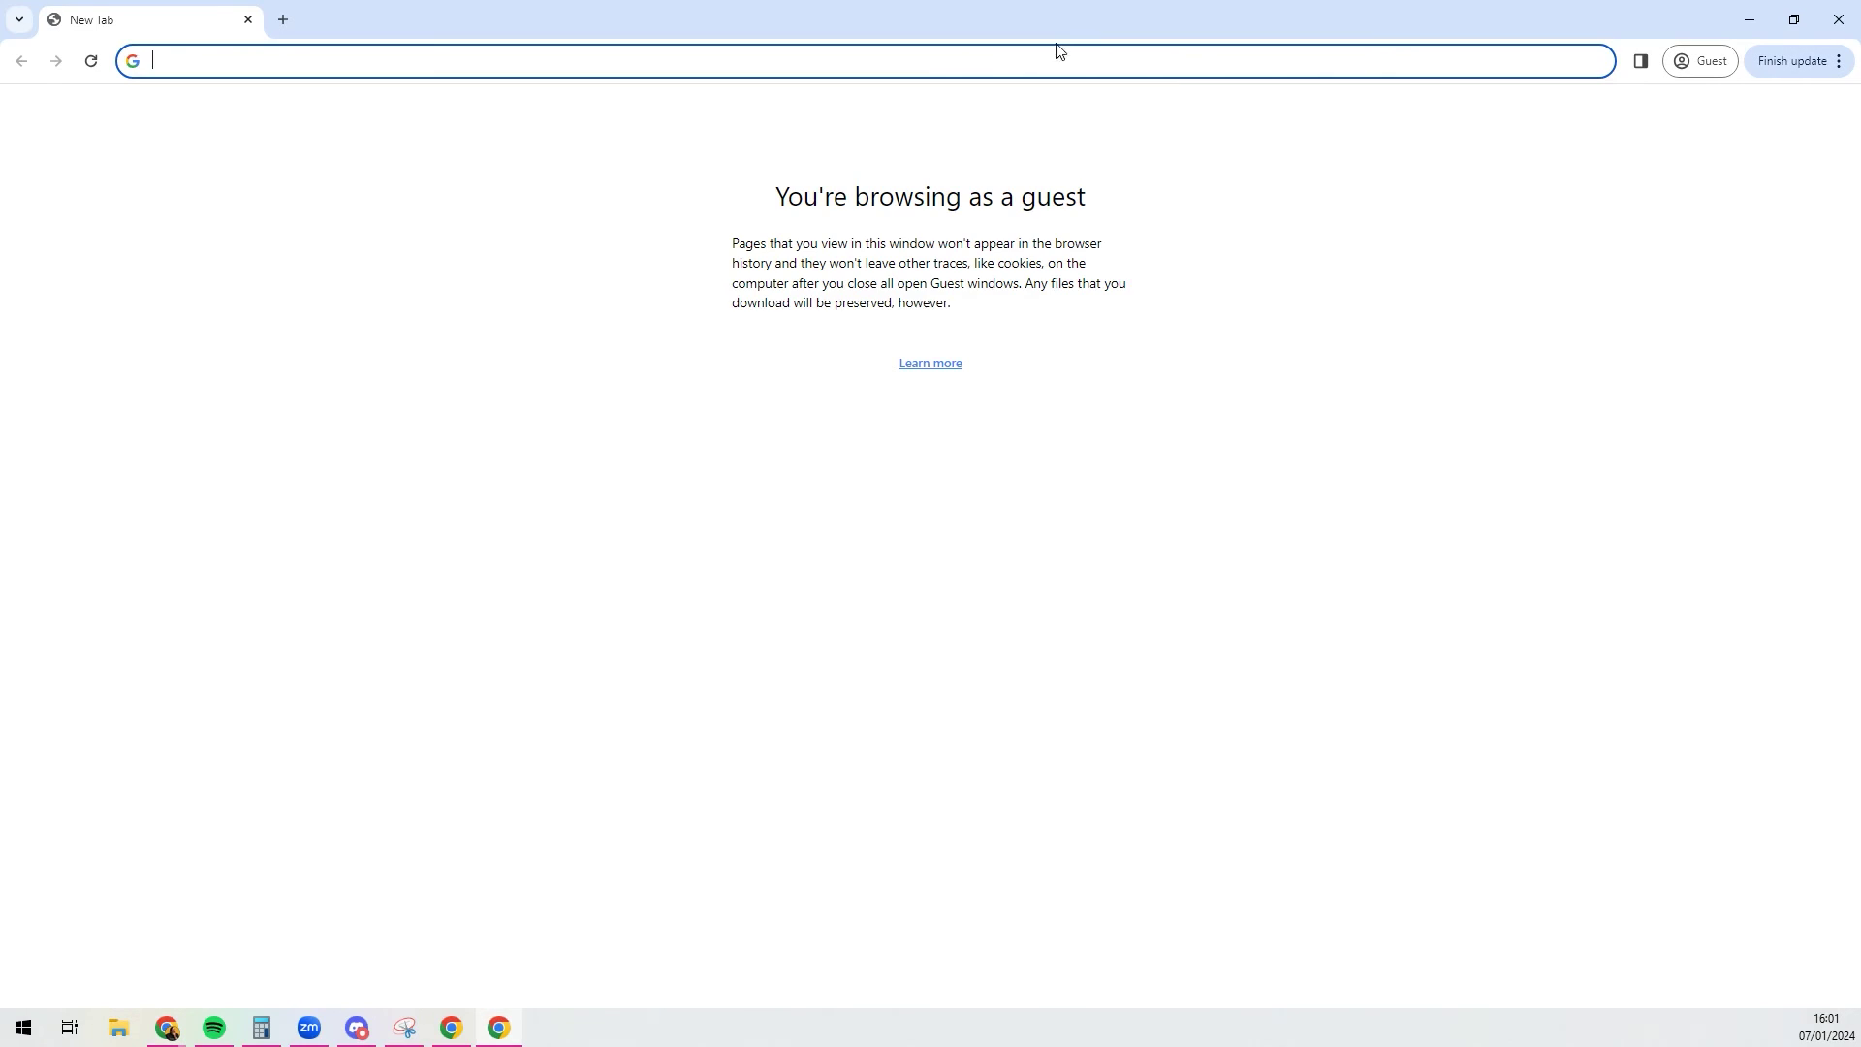
pyautogui.write('https://calendly.com/d/4xh-2z5-75n')
pyautogui.press('Return')
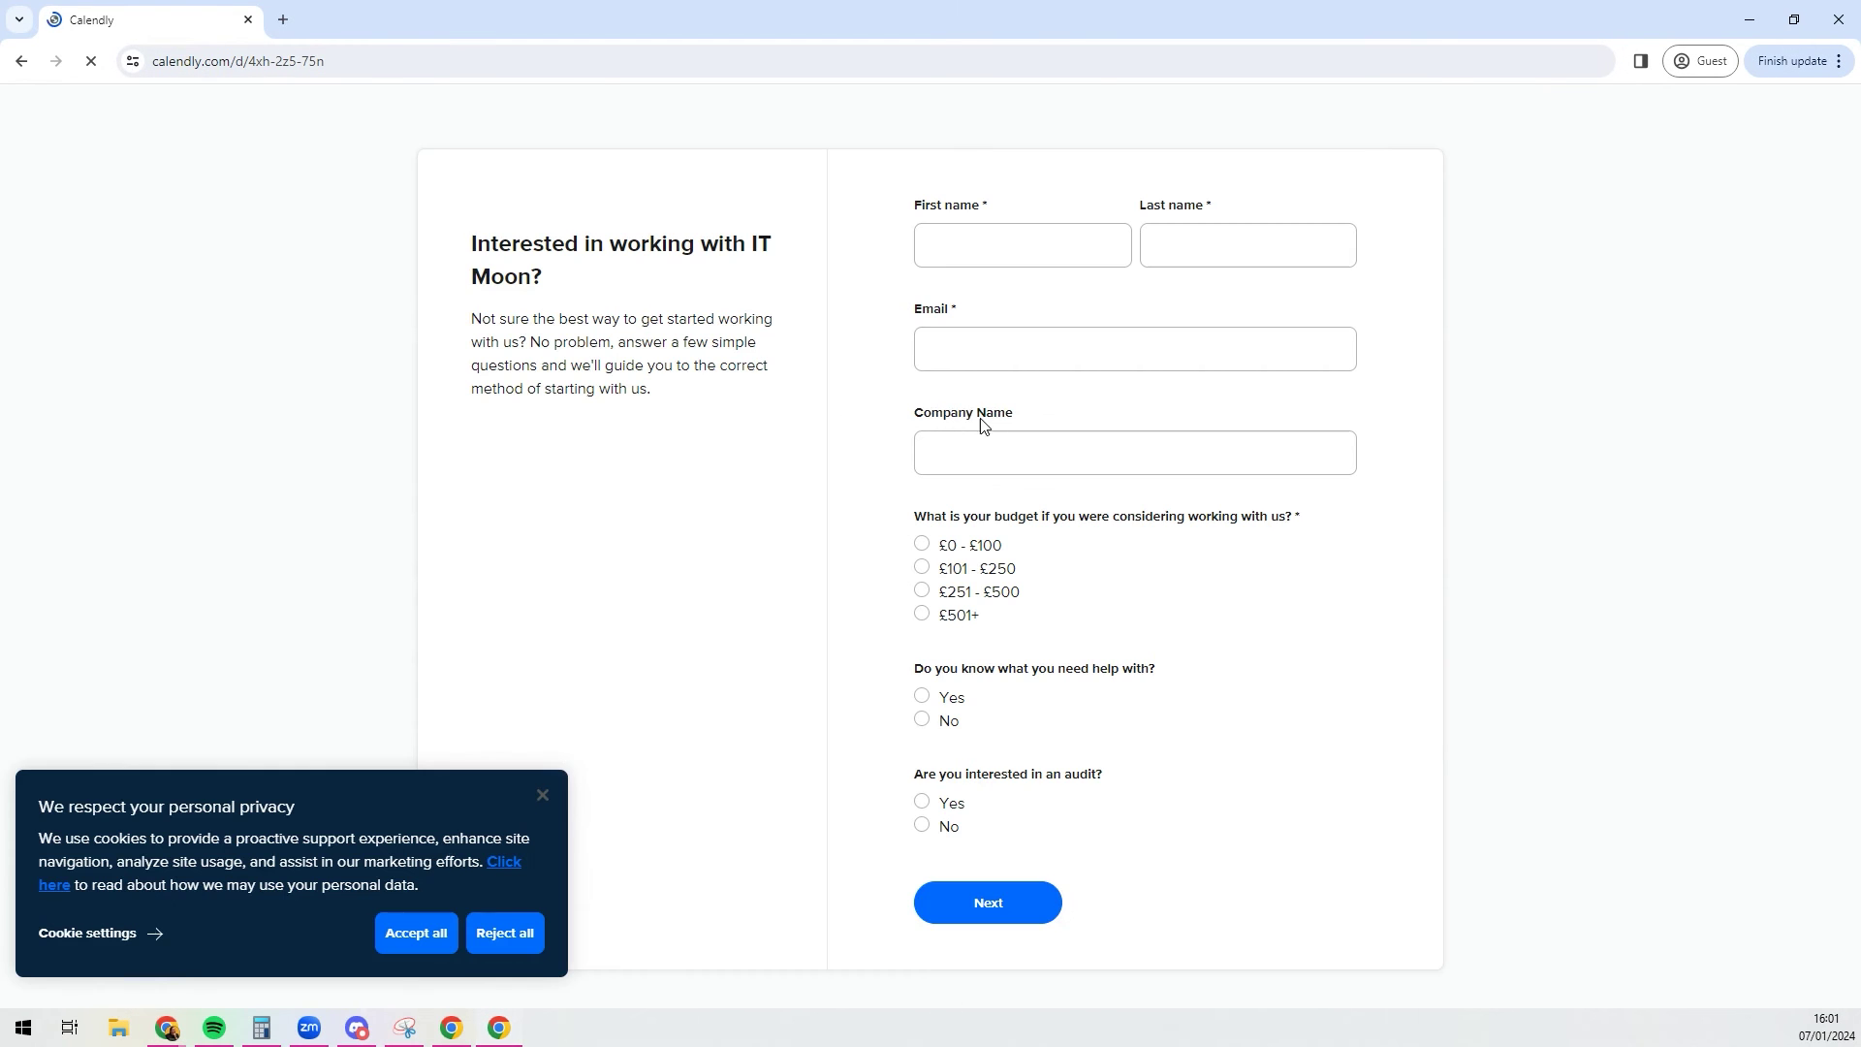
# Step: Accept cookies and fill in the test first name, last name, email and company IT Moon
pyautogui.click(416, 932)
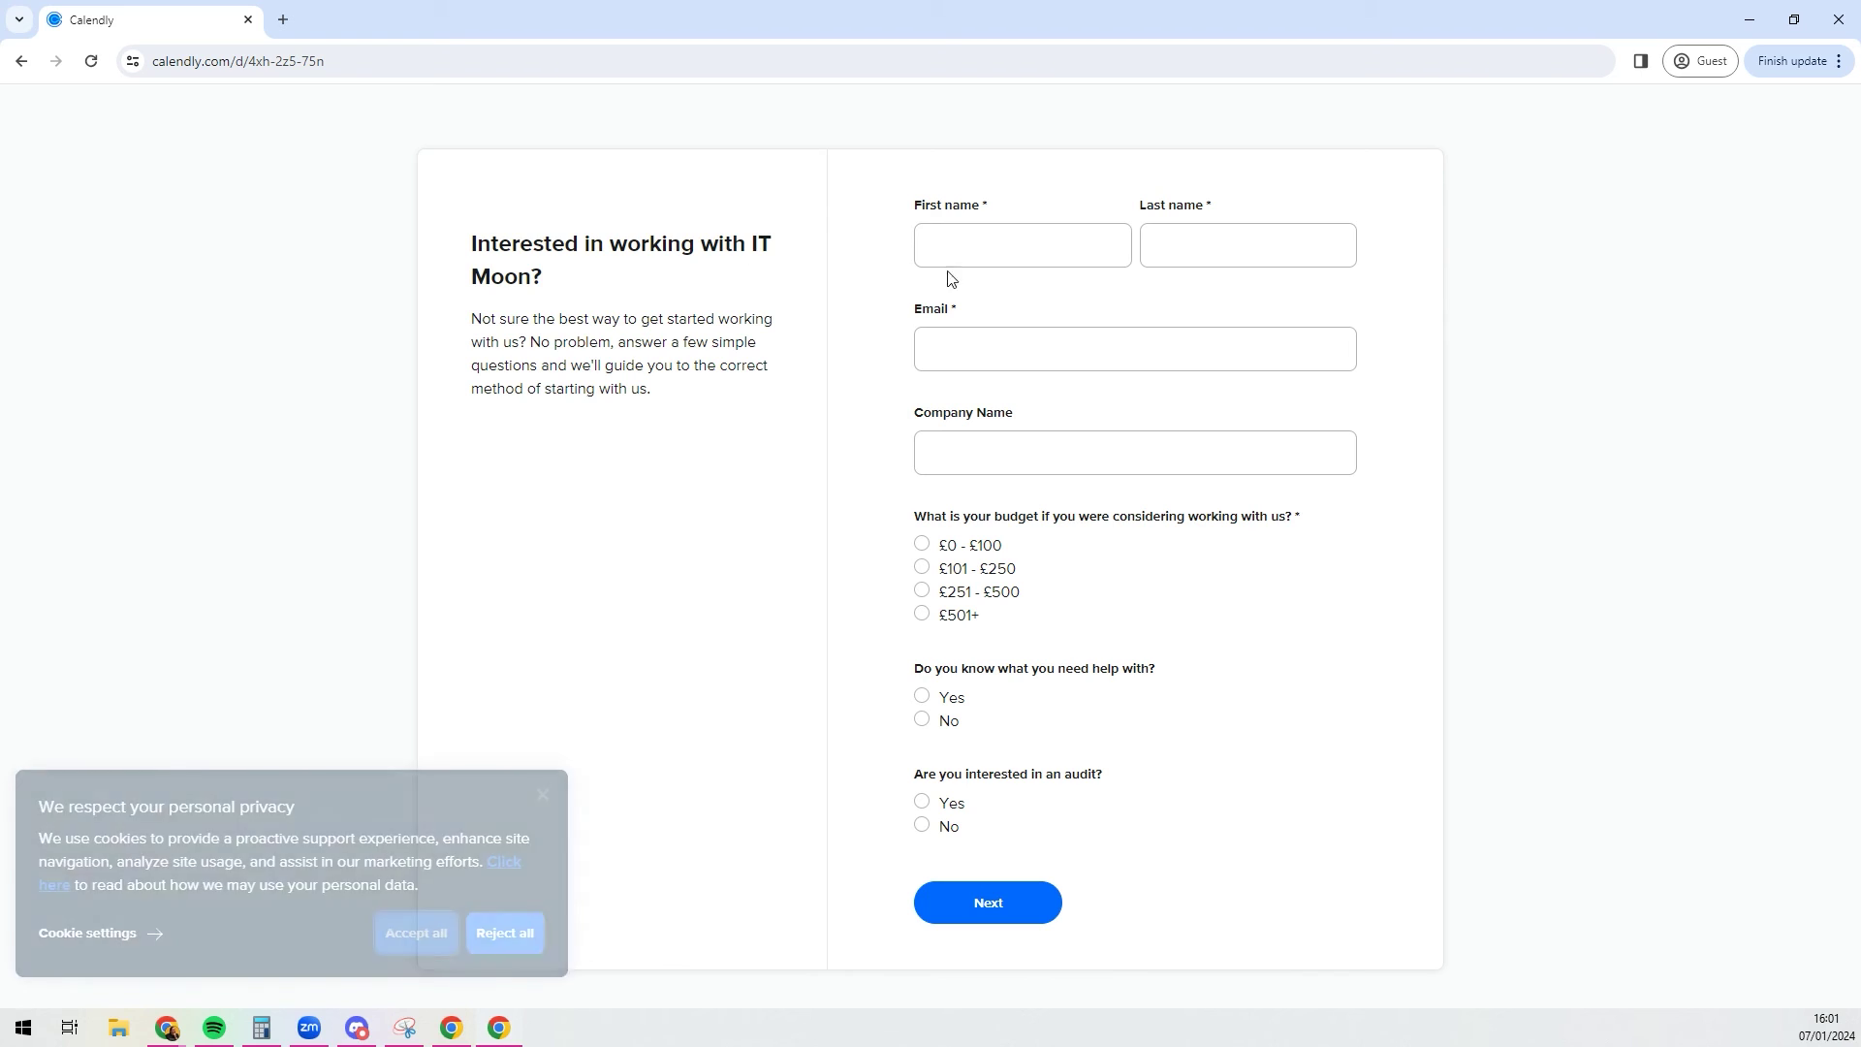
pyautogui.click(986, 241)
pyautogui.press('Tab')
pyautogui.write('T')
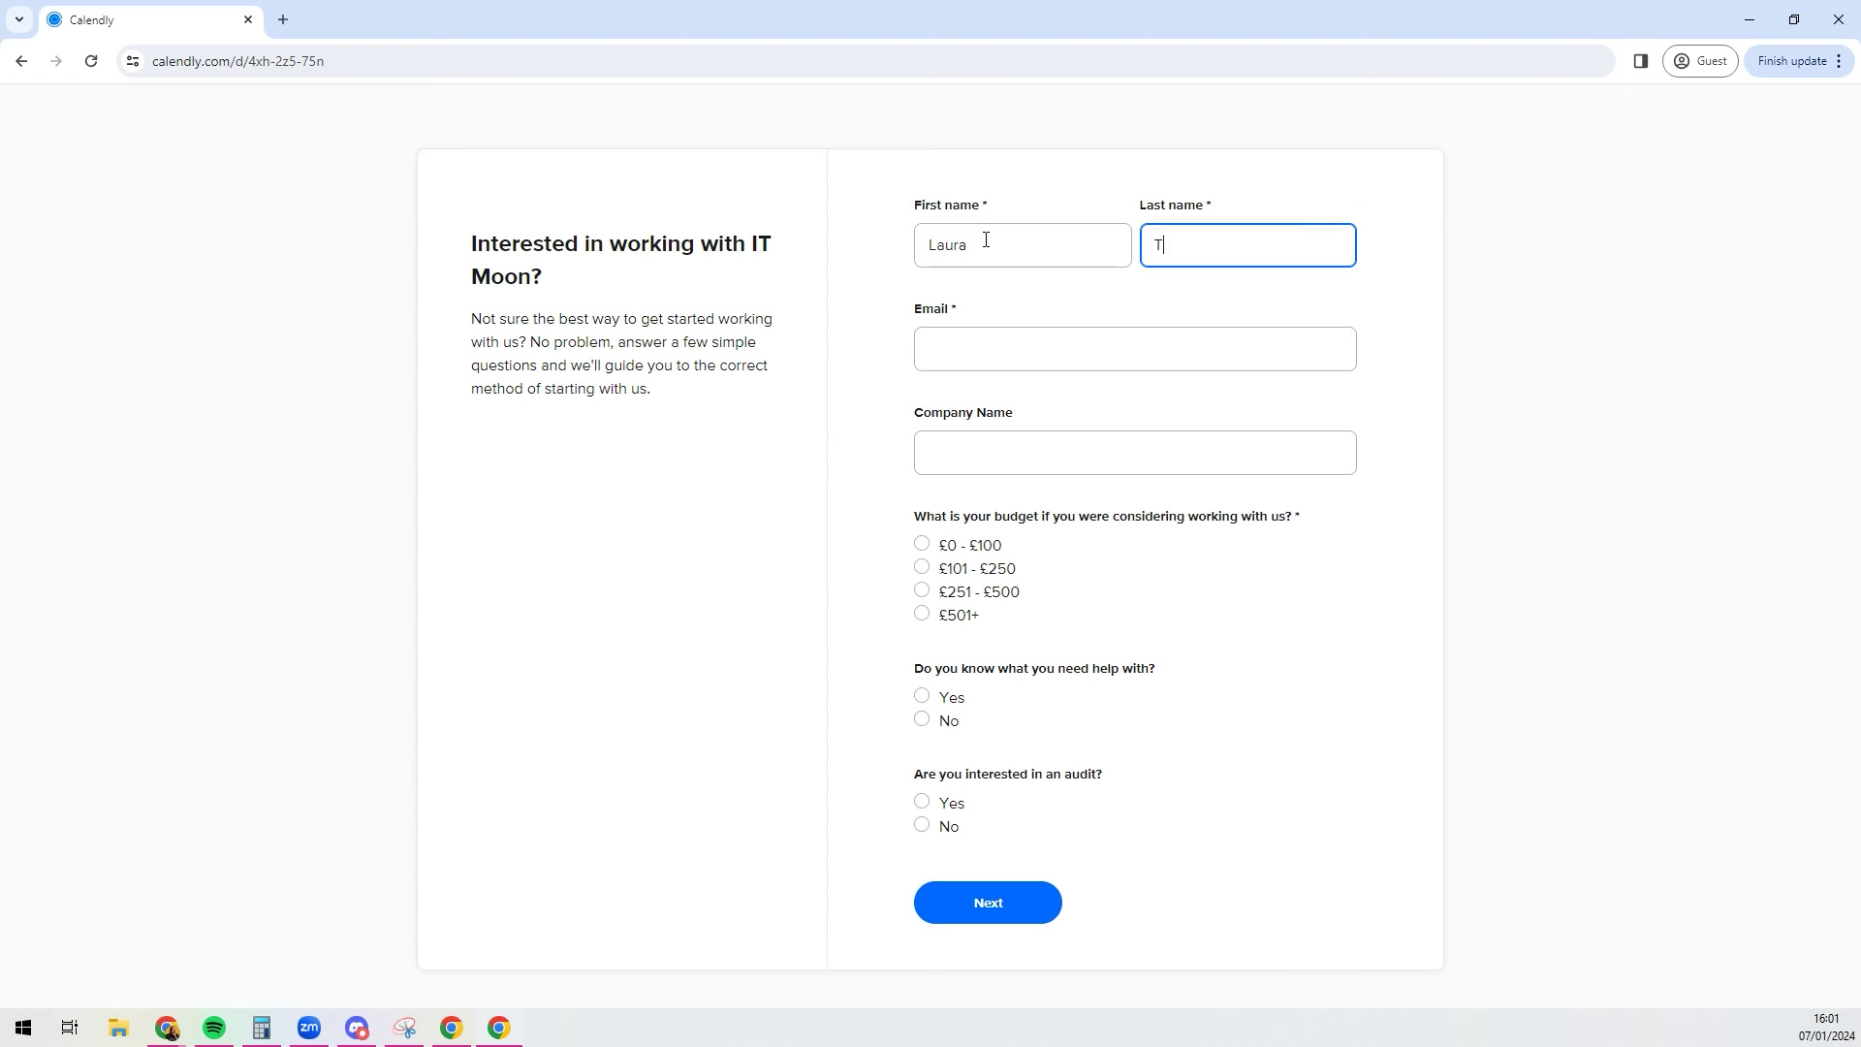
pyautogui.press('Tab')
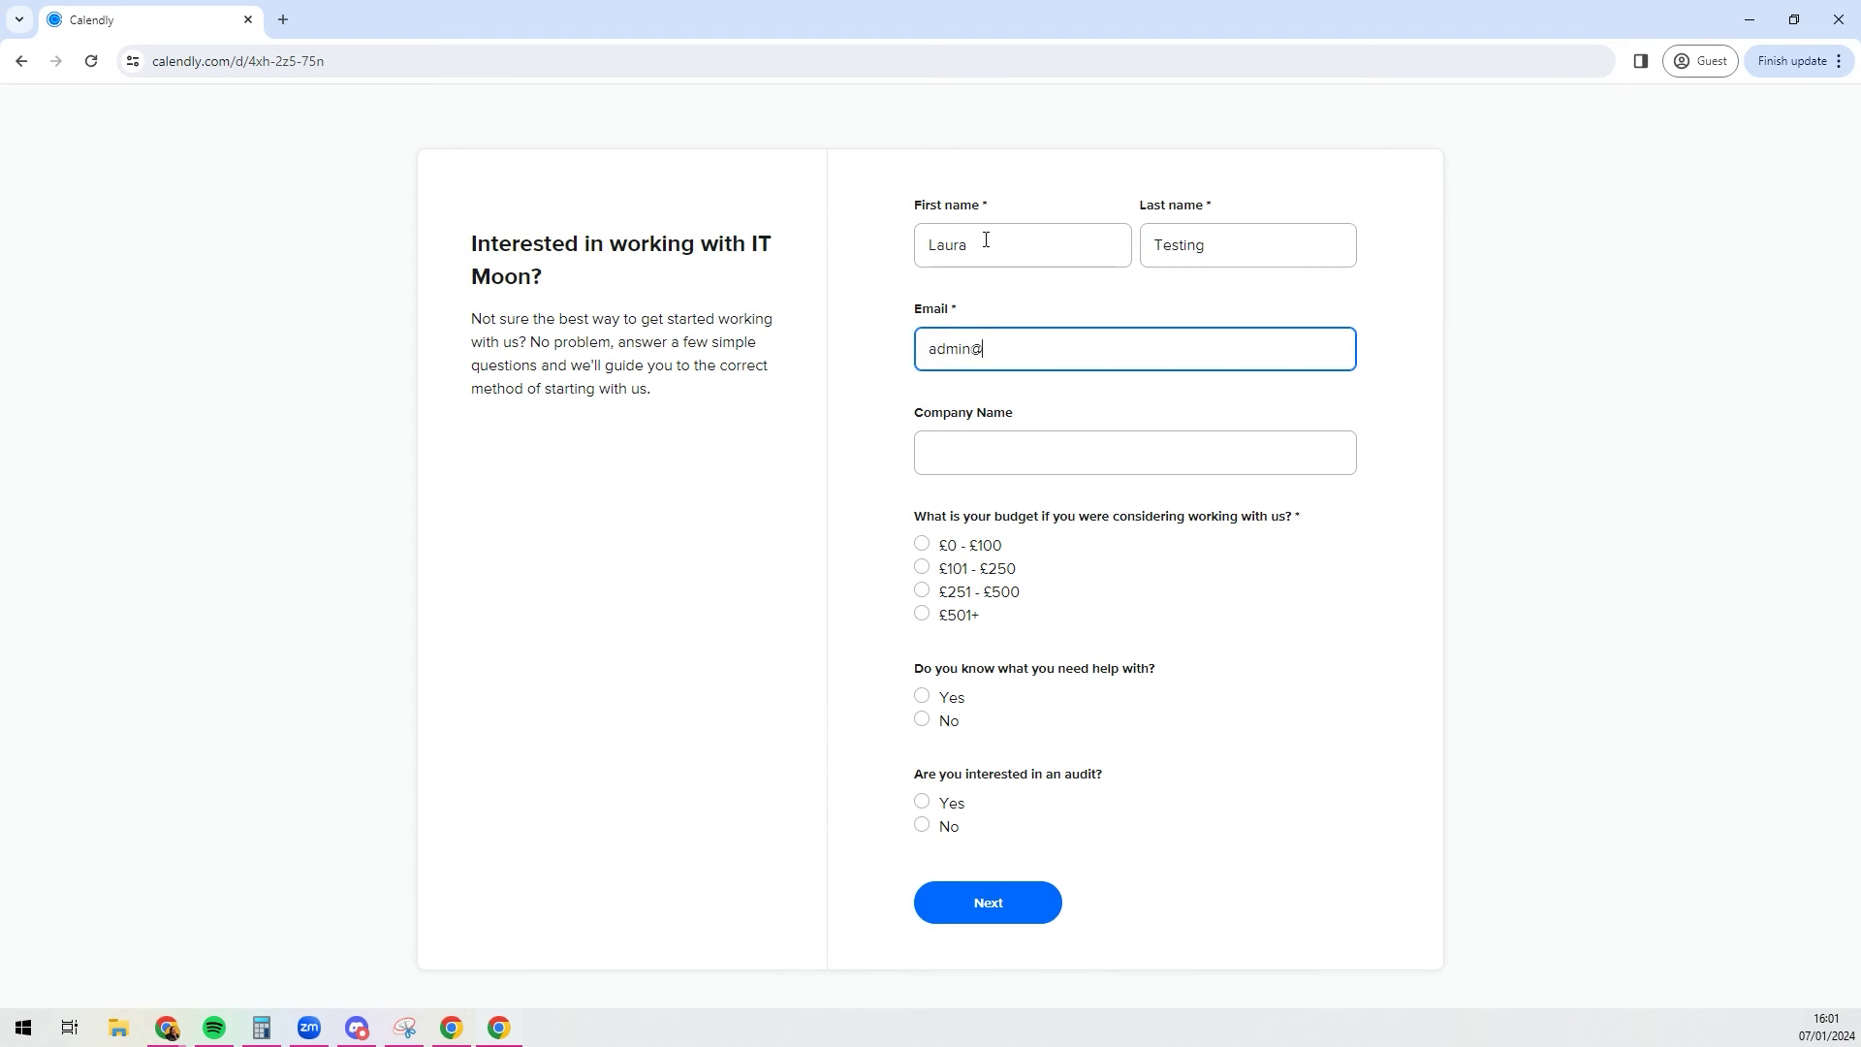
pyautogui.press('Tab')
pyautogui.write('IT')
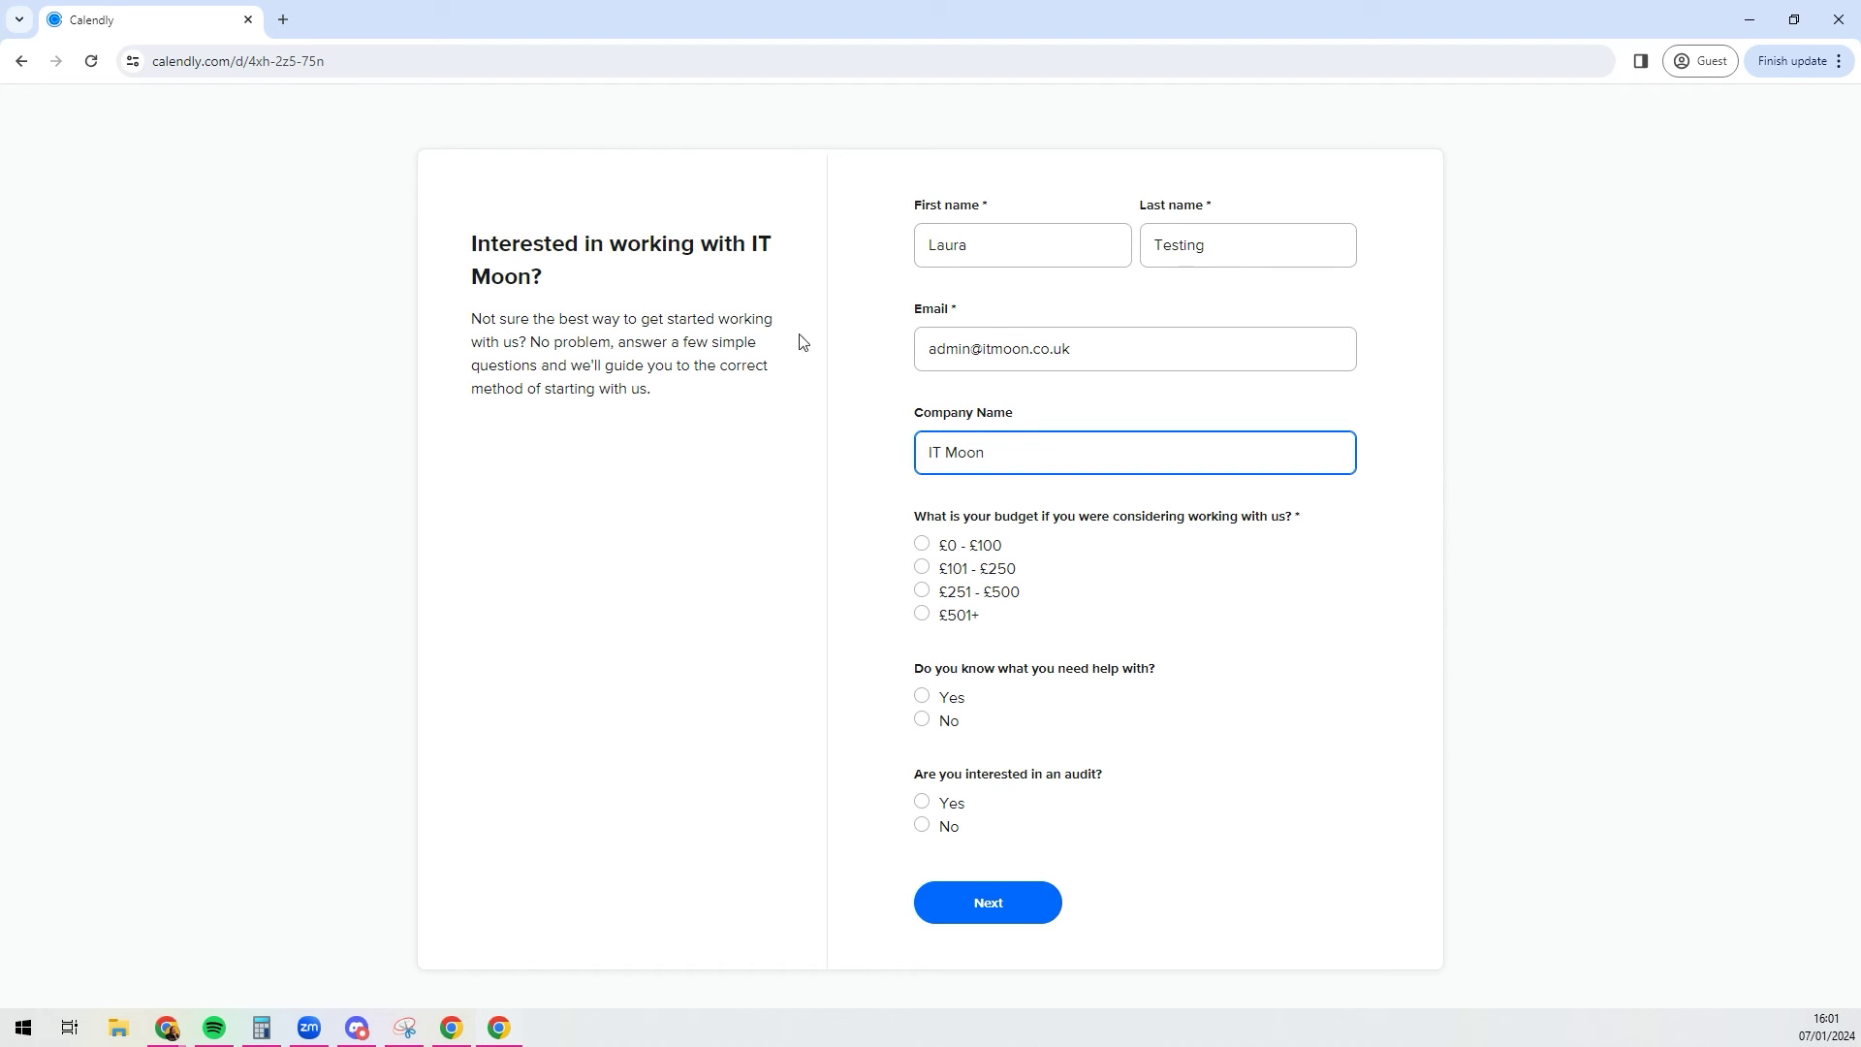
# Step: Choose the £101 - £250 budget, answer Yes to both questions, and submit
pyautogui.click(963, 591)
pyautogui.click(961, 572)
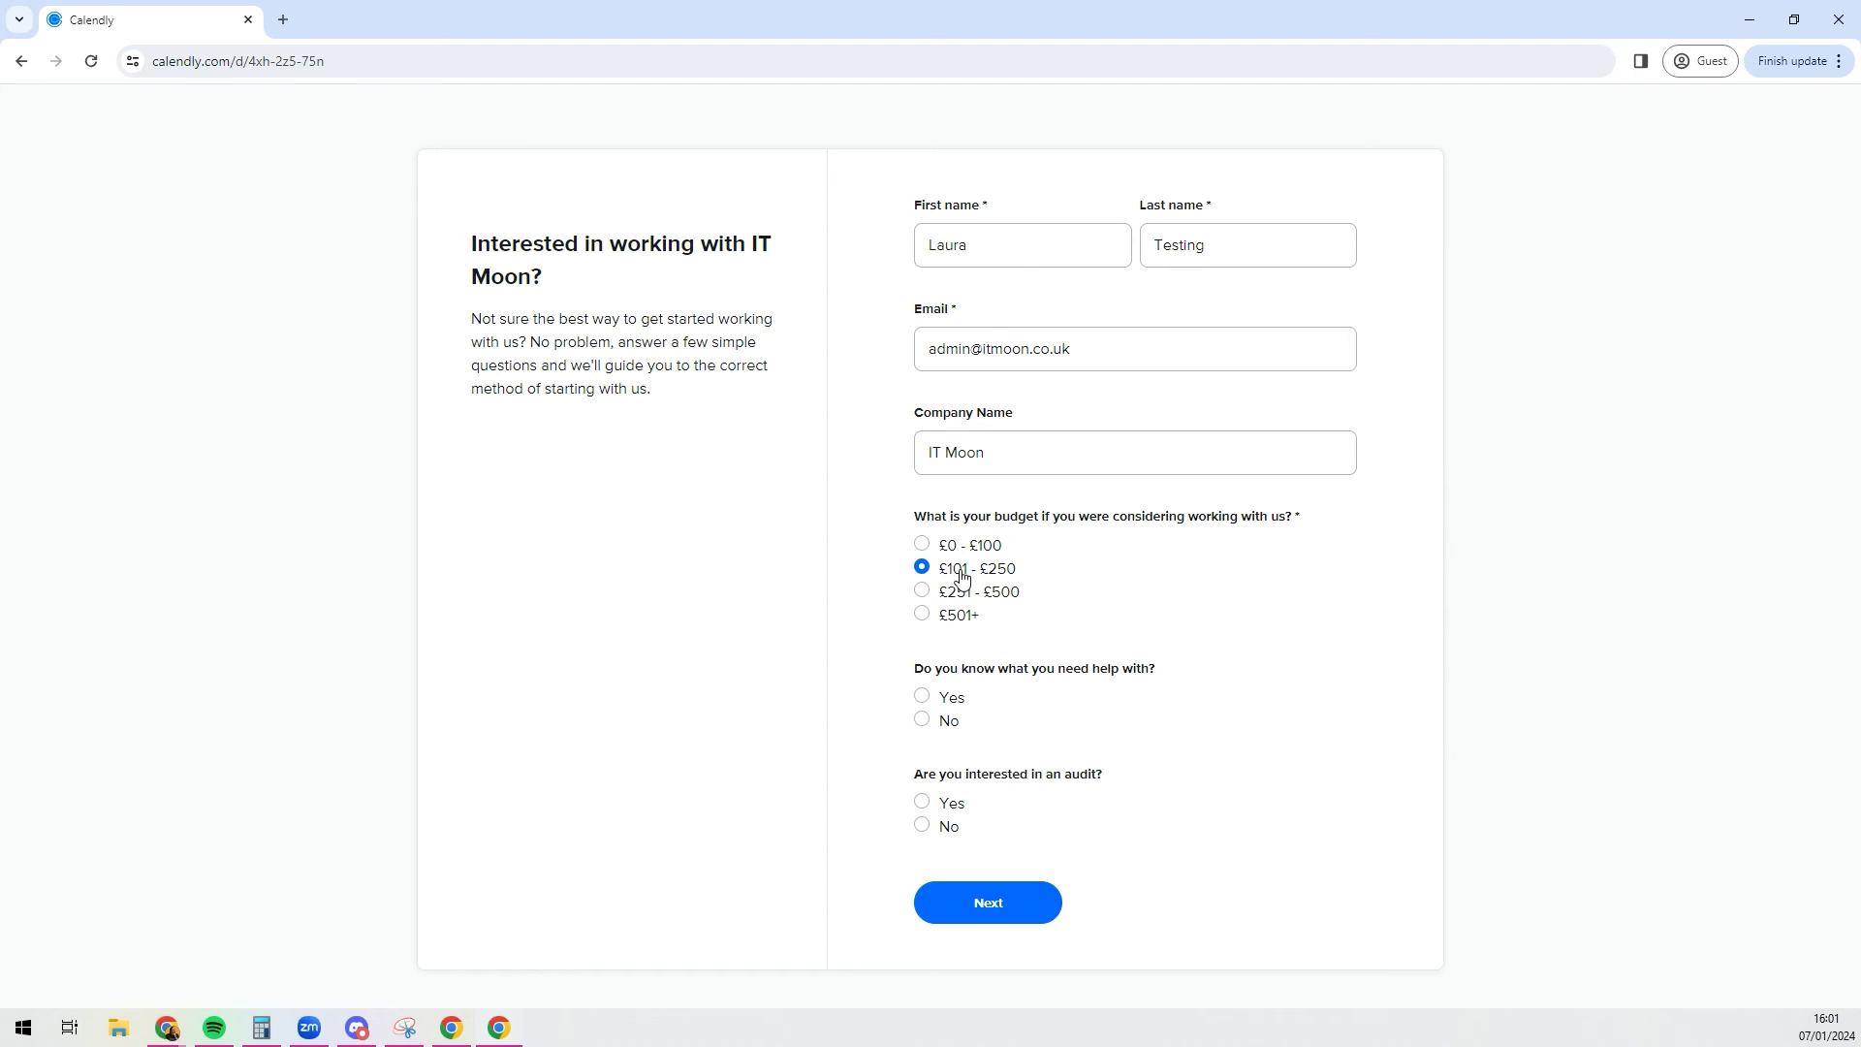
pyautogui.click(954, 697)
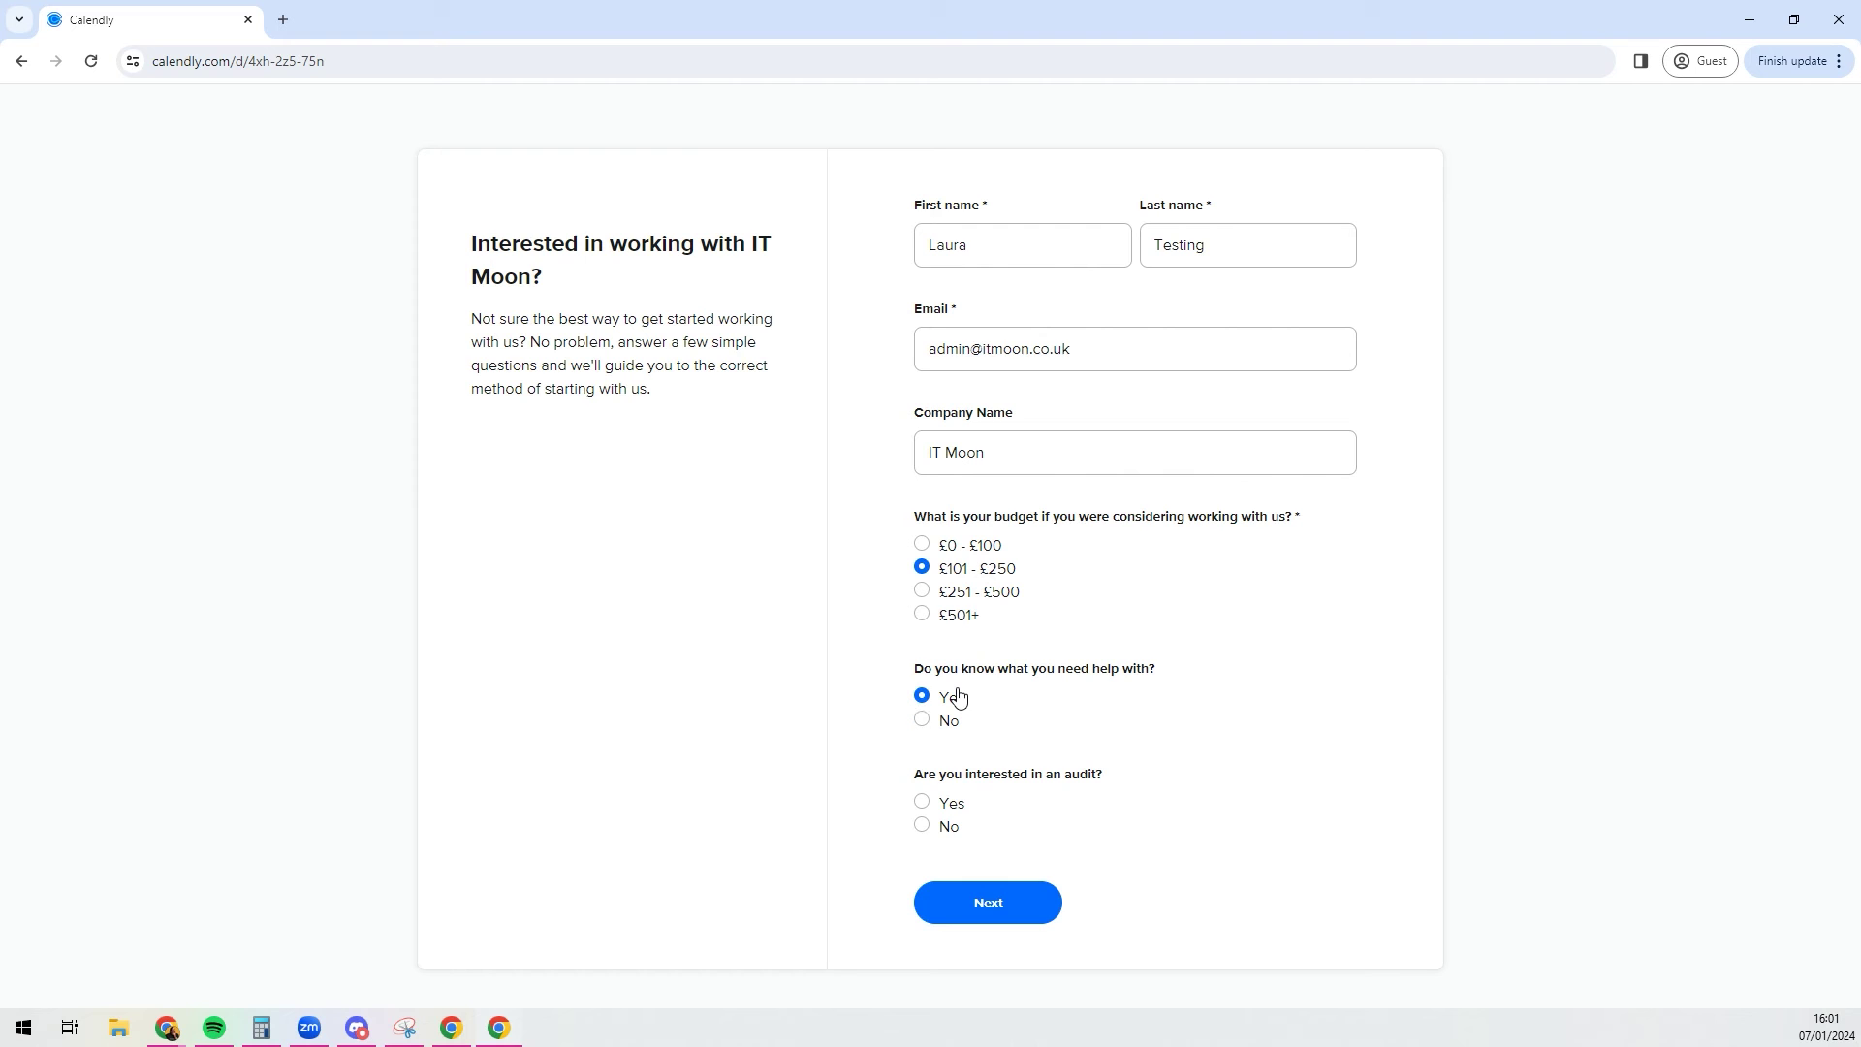
pyautogui.click(952, 803)
pyautogui.click(986, 902)
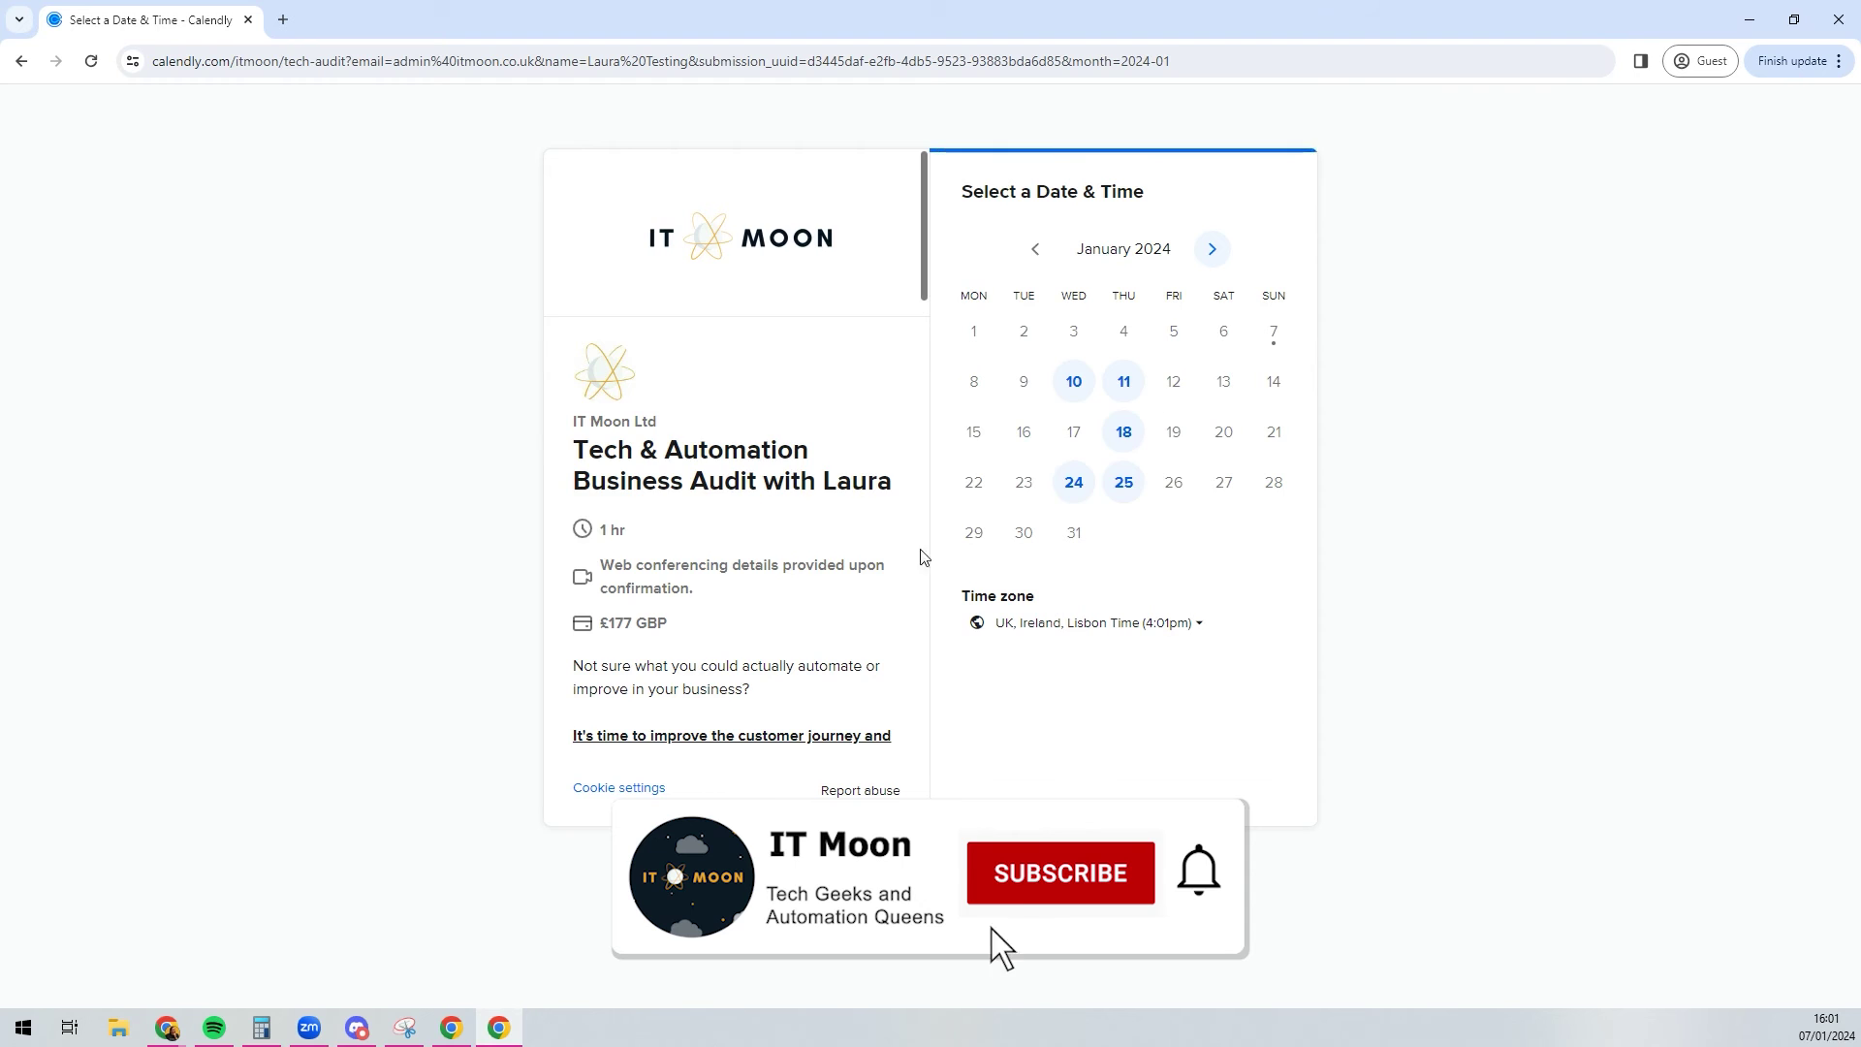
# Step: Book the Tech & Automation audit for January 10 at 1:00pm and continue
pyautogui.tripleClick(686, 455)
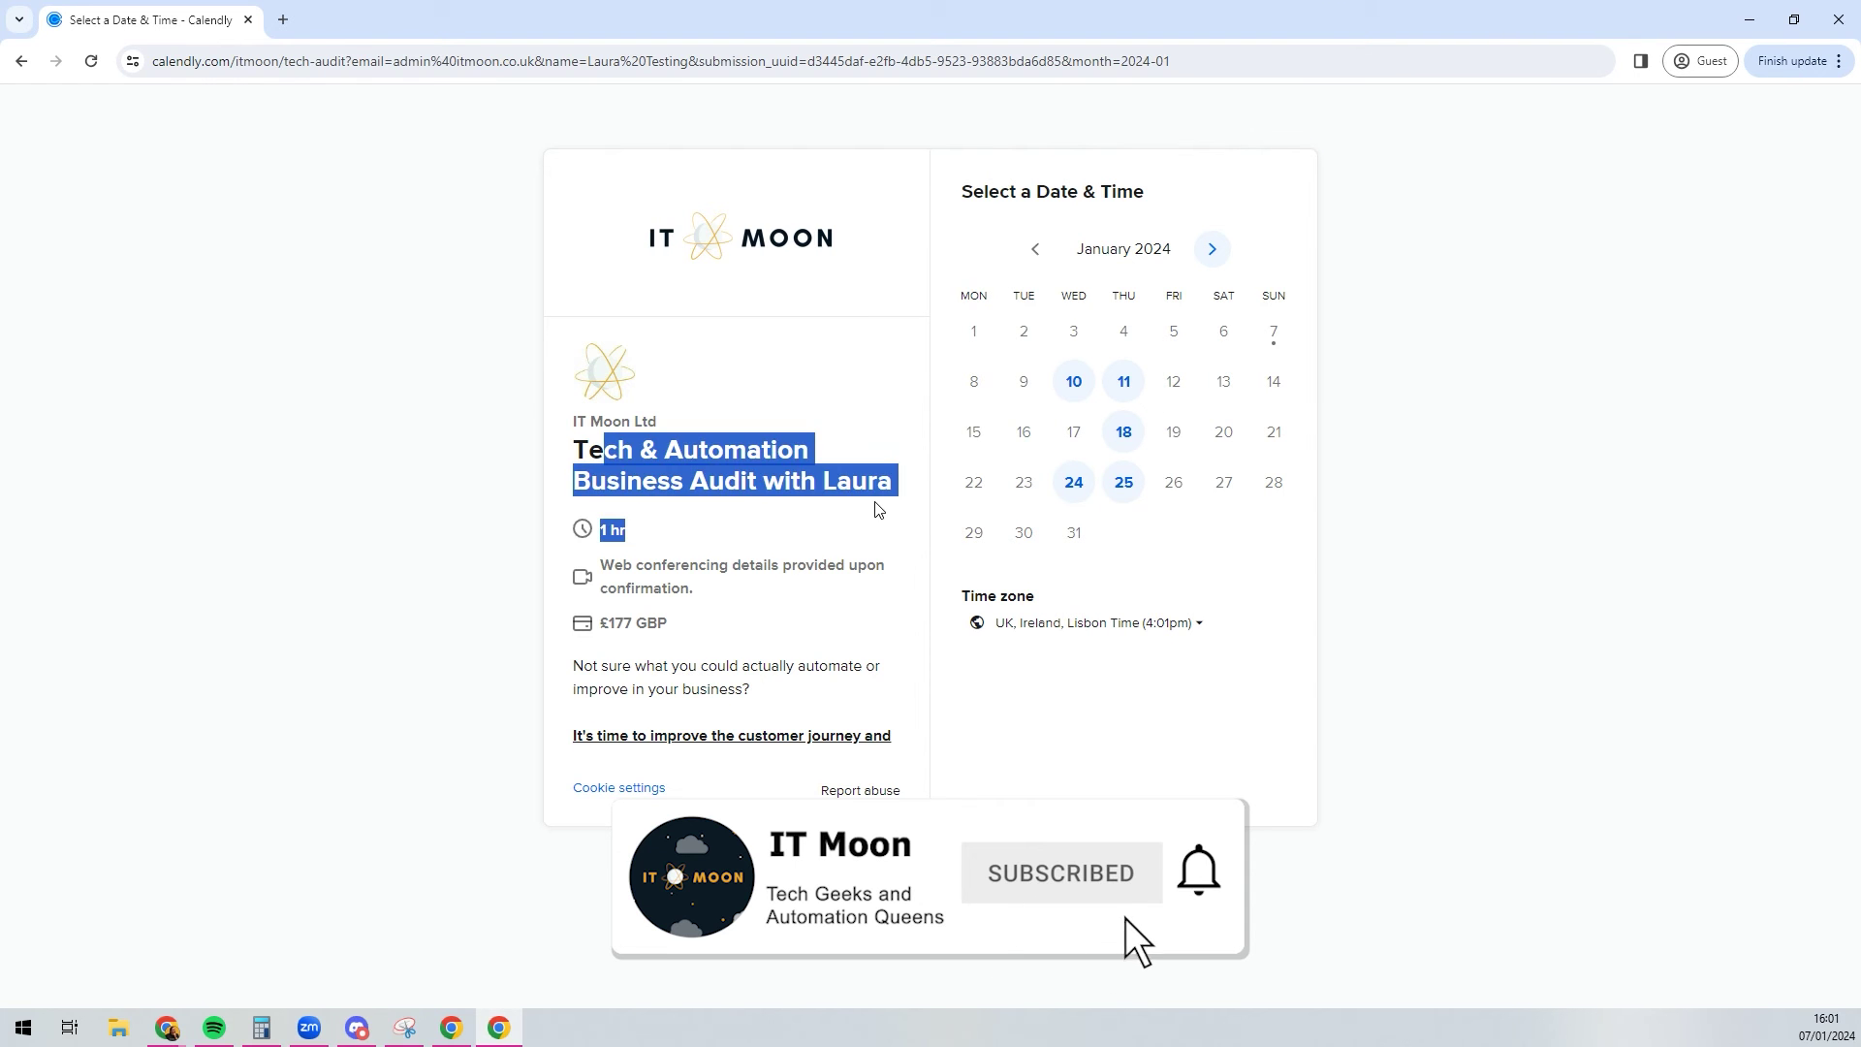
pyautogui.click(880, 510)
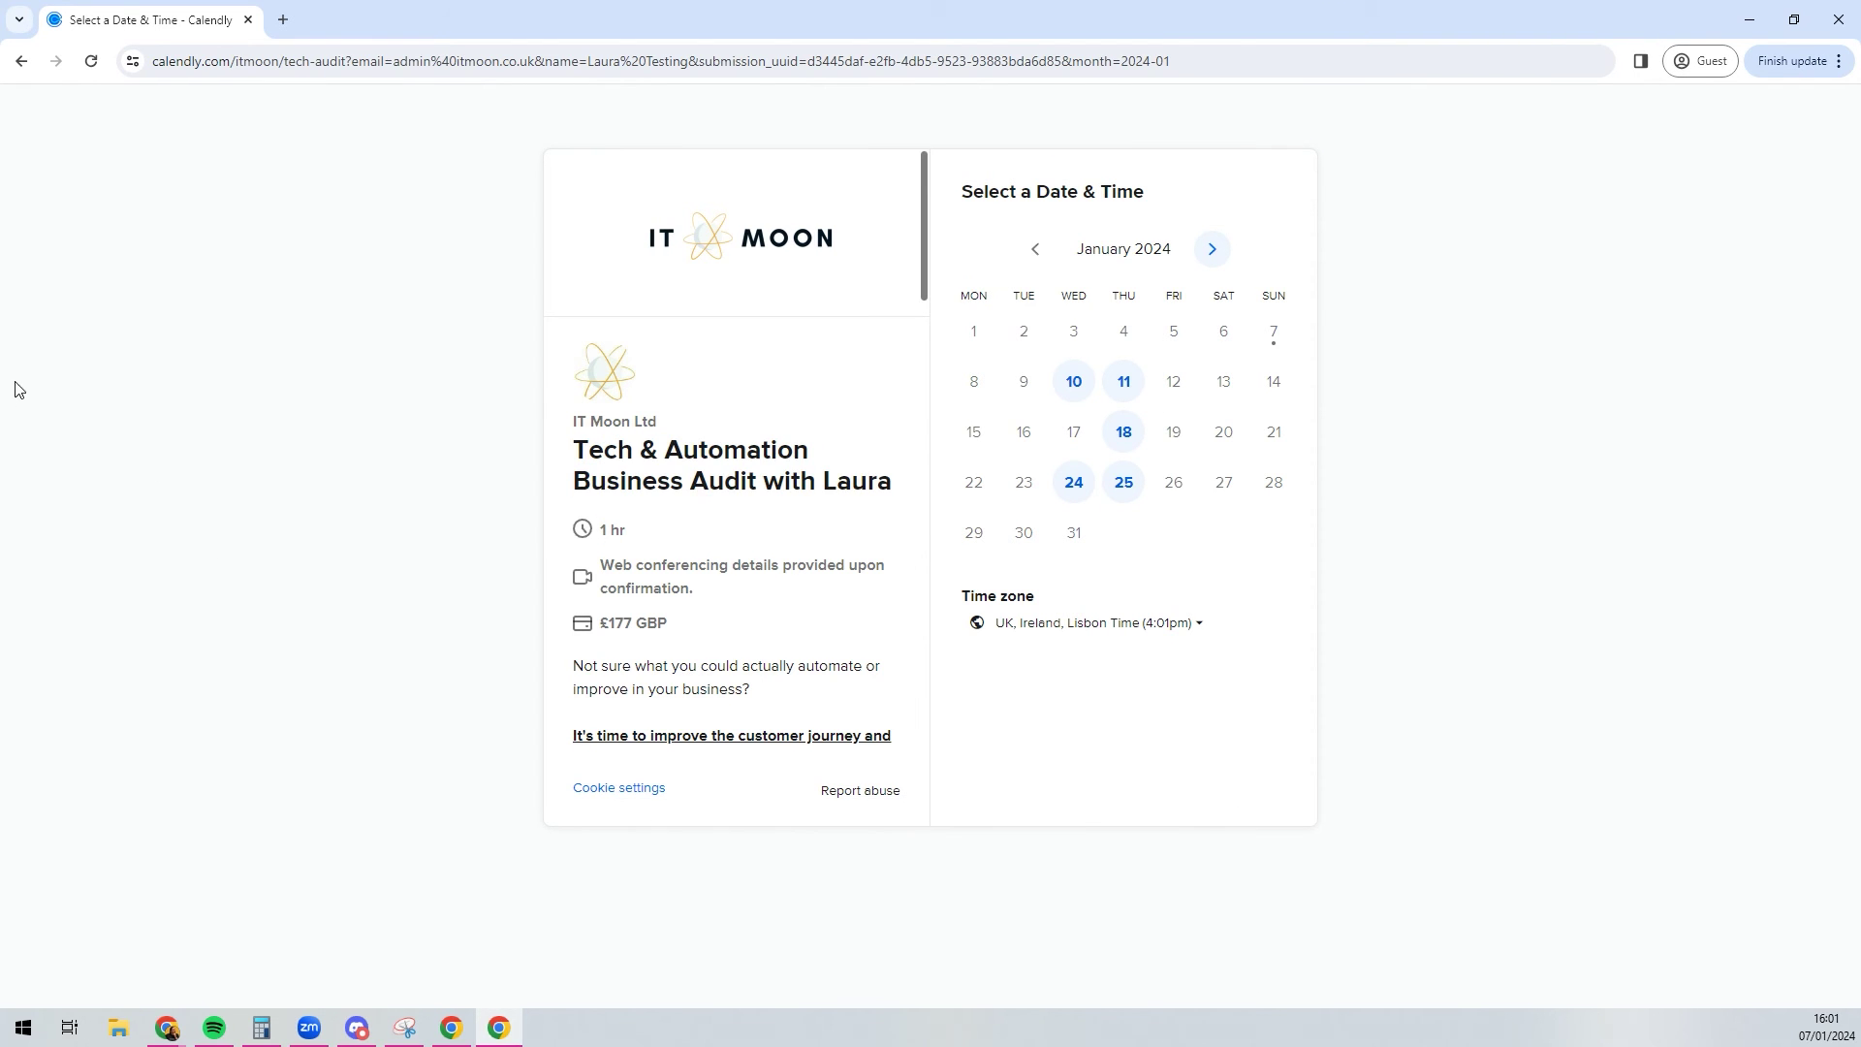
pyautogui.click(1076, 387)
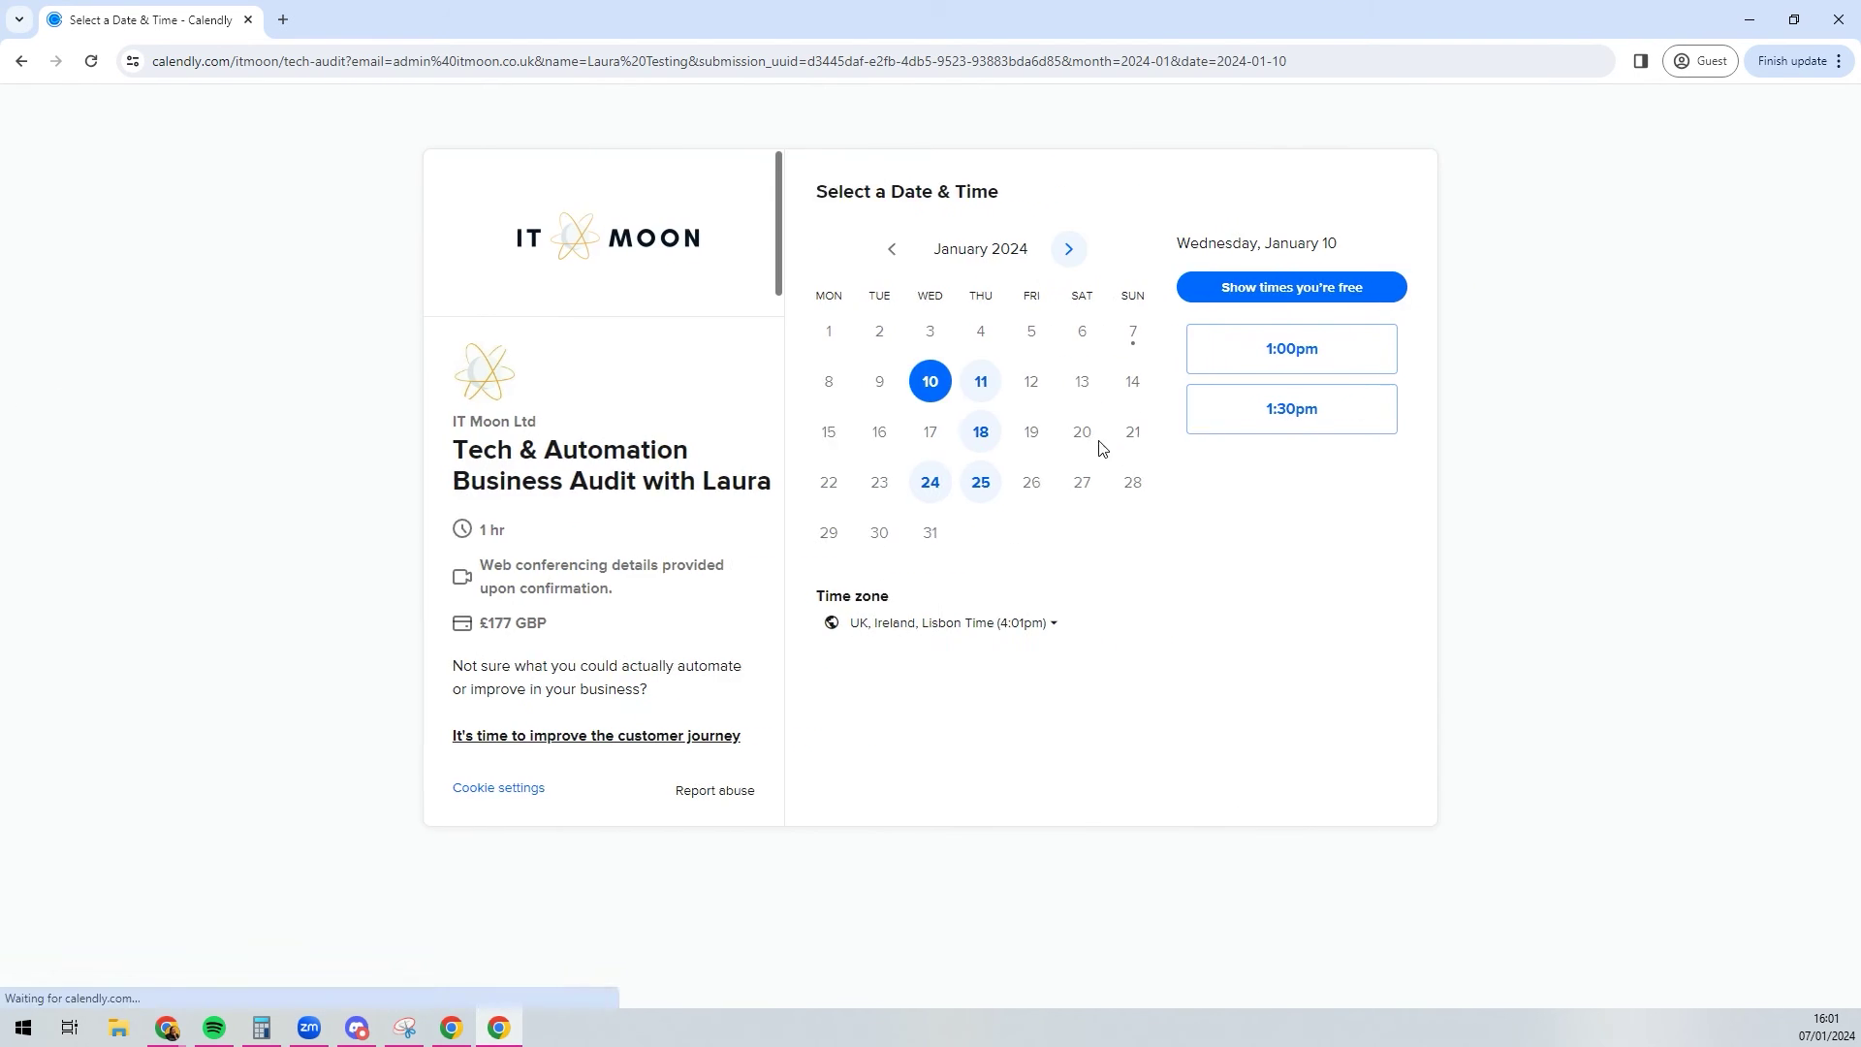
pyautogui.click(1241, 356)
pyautogui.click(1385, 355)
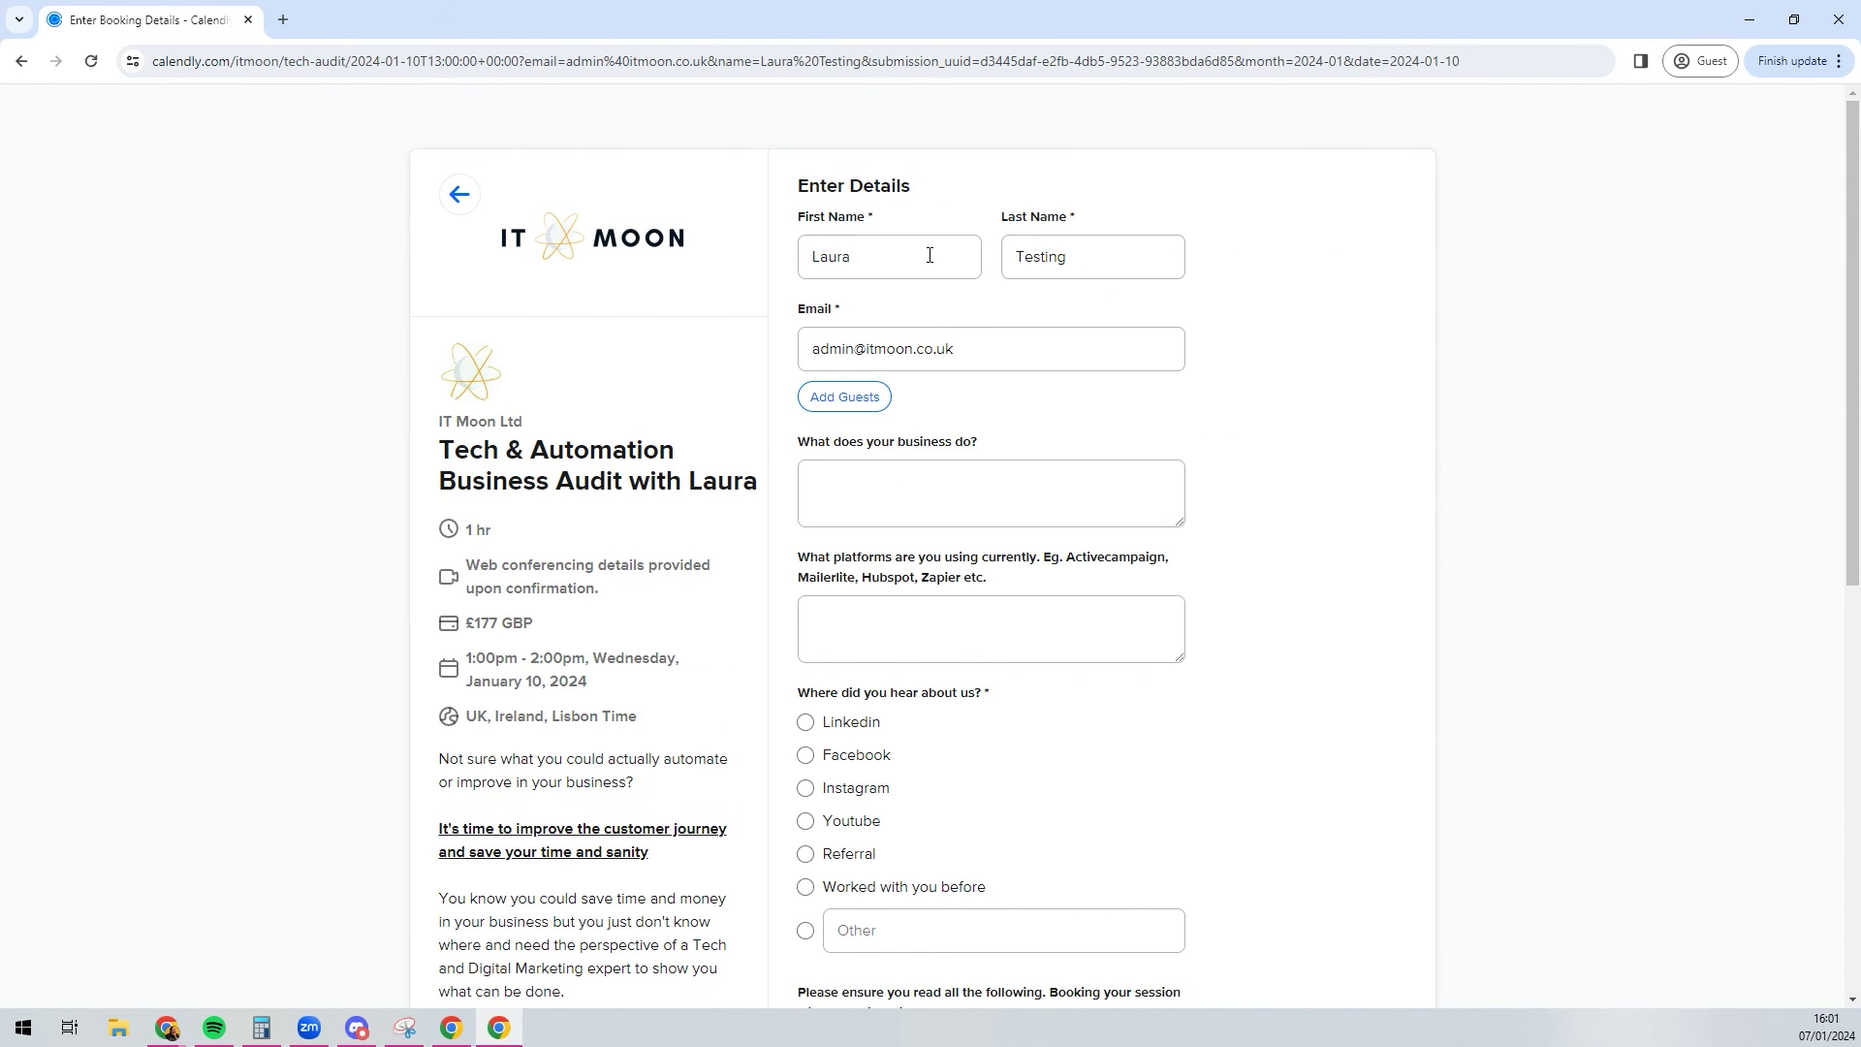
# Step: Check the prefilled name and email, return to date selection, and close the guest window
pyautogui.moveTo(922, 253); pyautogui.dragTo(692, 258)
pyautogui.moveTo(1105, 258); pyautogui.dragTo(989, 352)
pyautogui.tripleClick(989, 353)
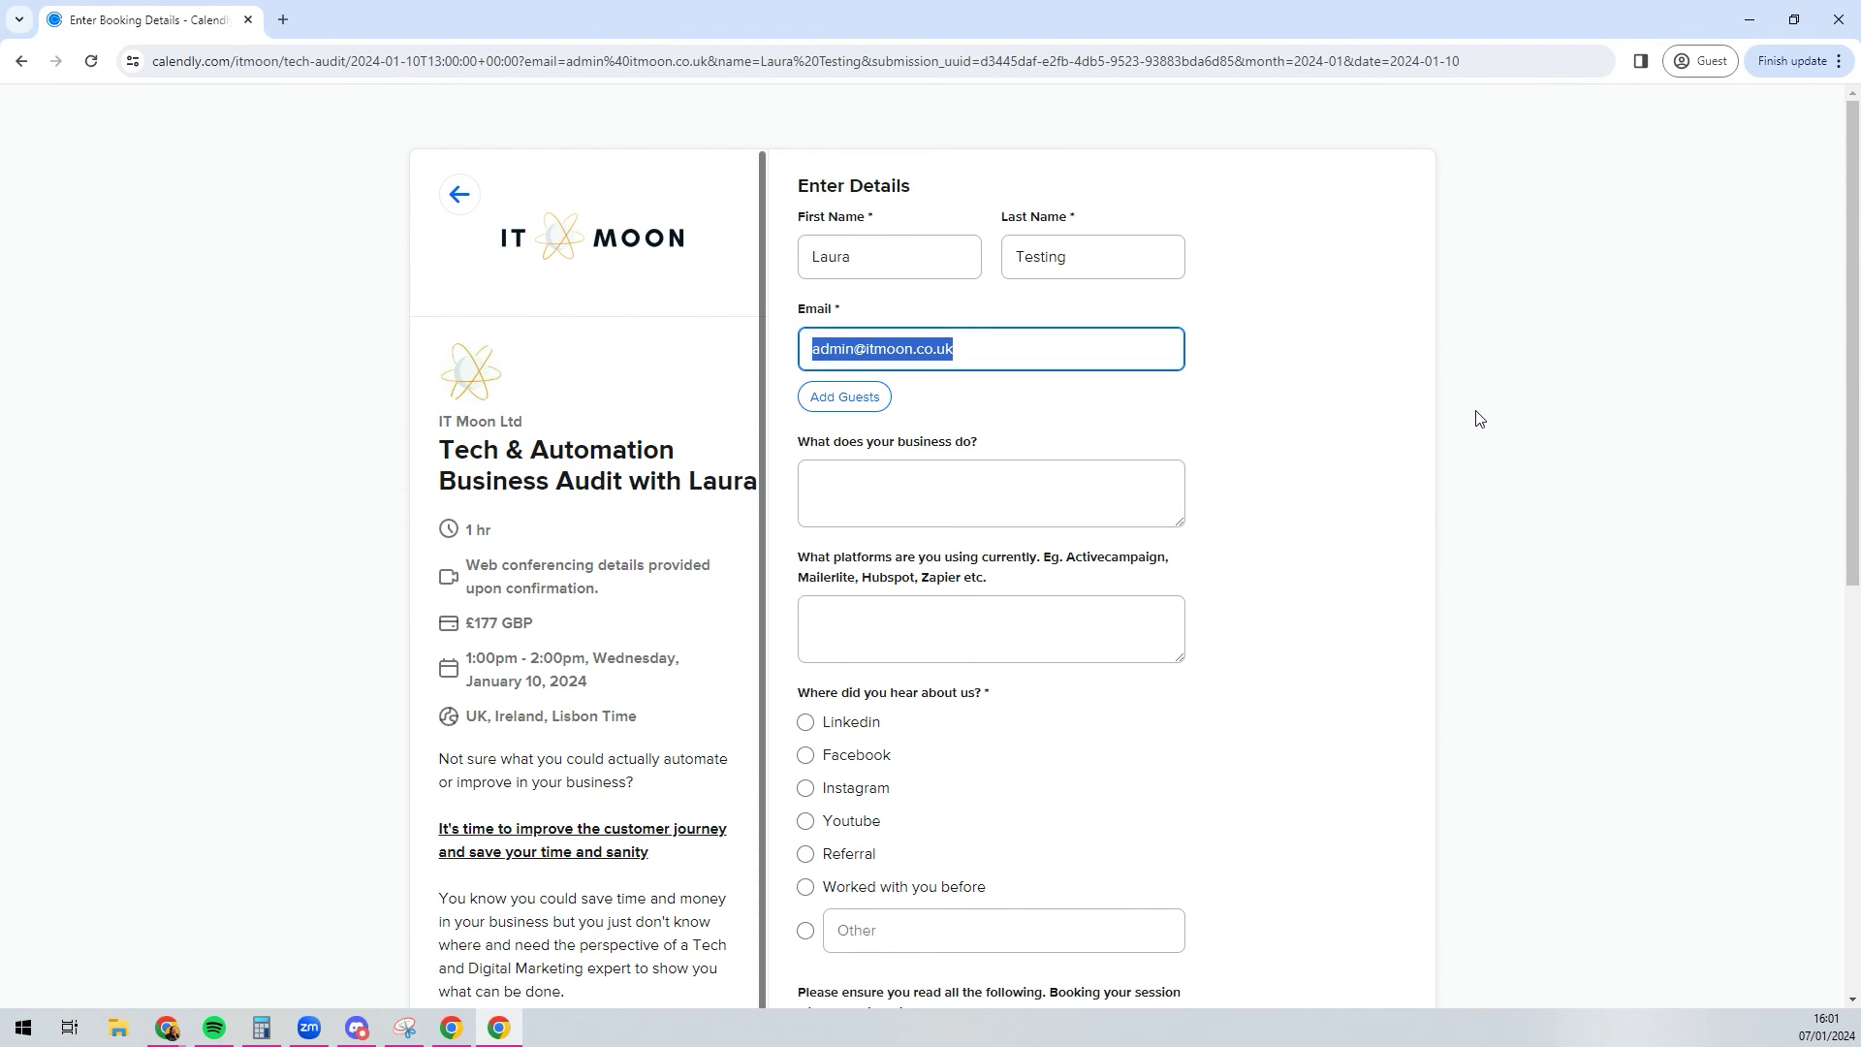
pyautogui.click(1389, 410)
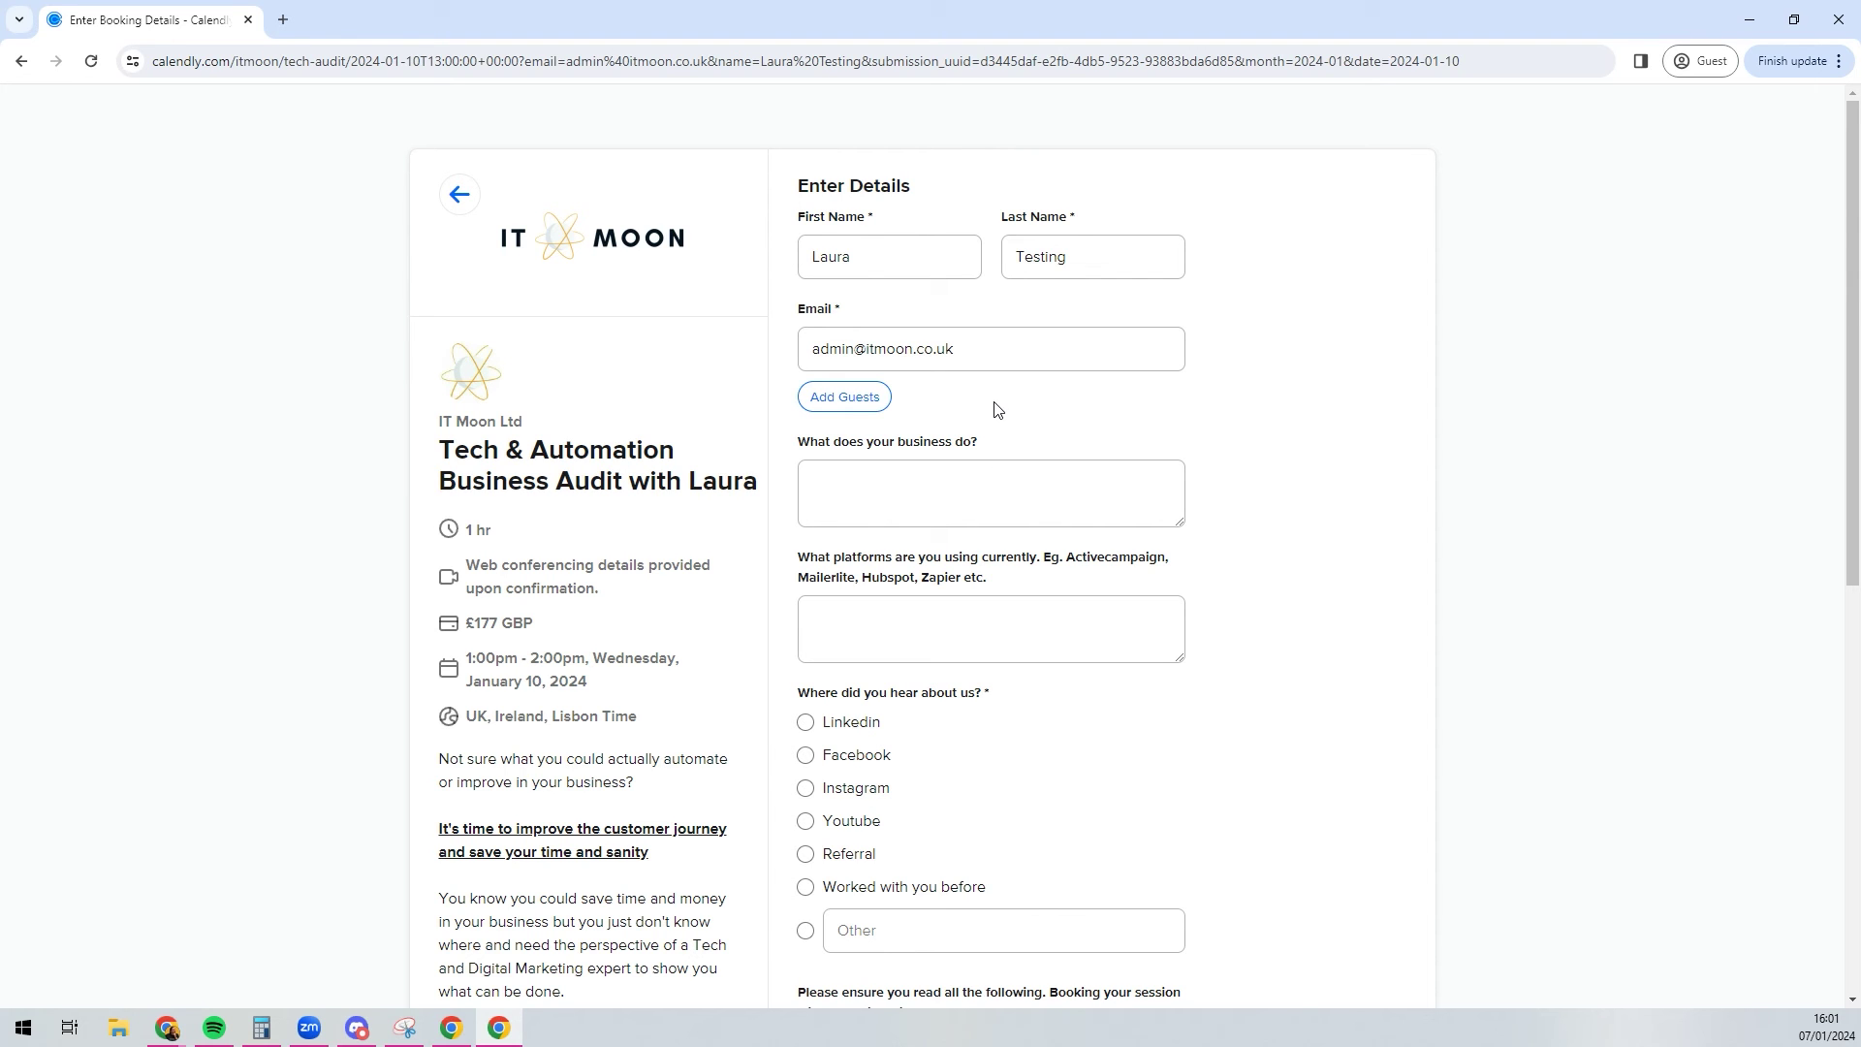
pyautogui.click(458, 193)
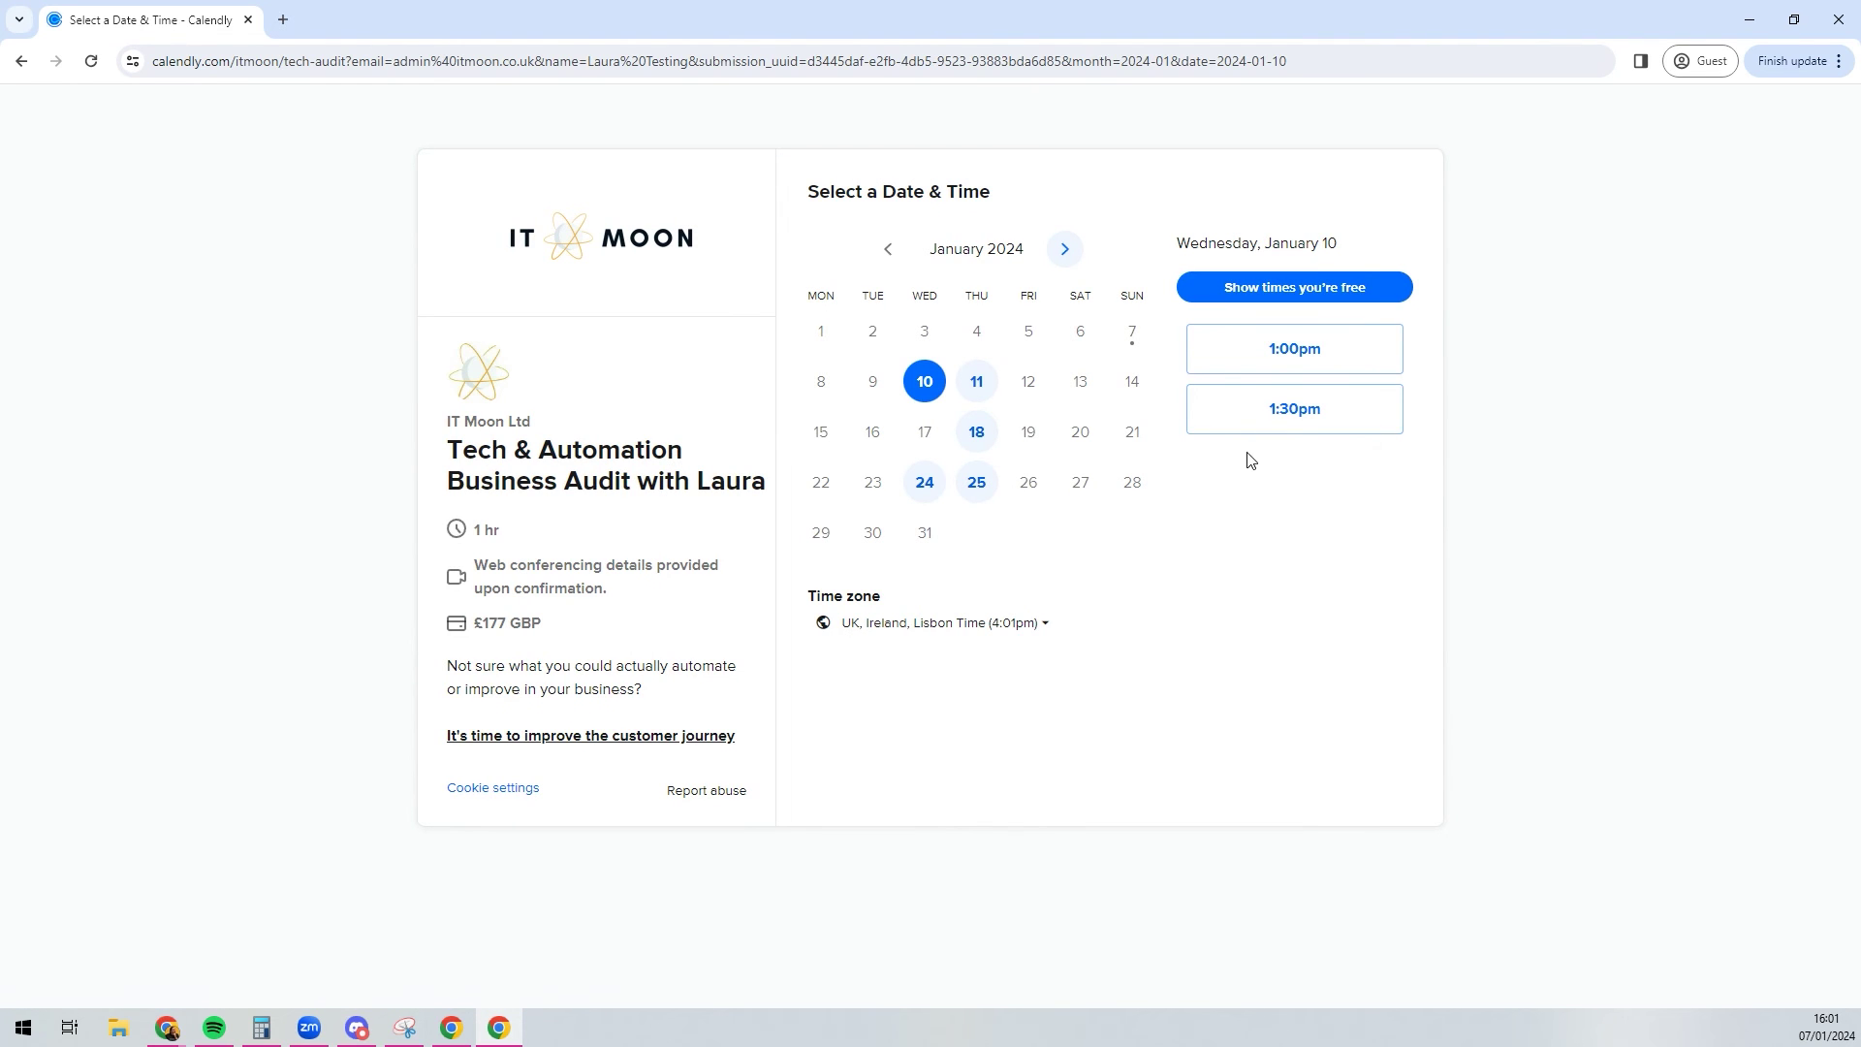
pyautogui.click(1839, 19)
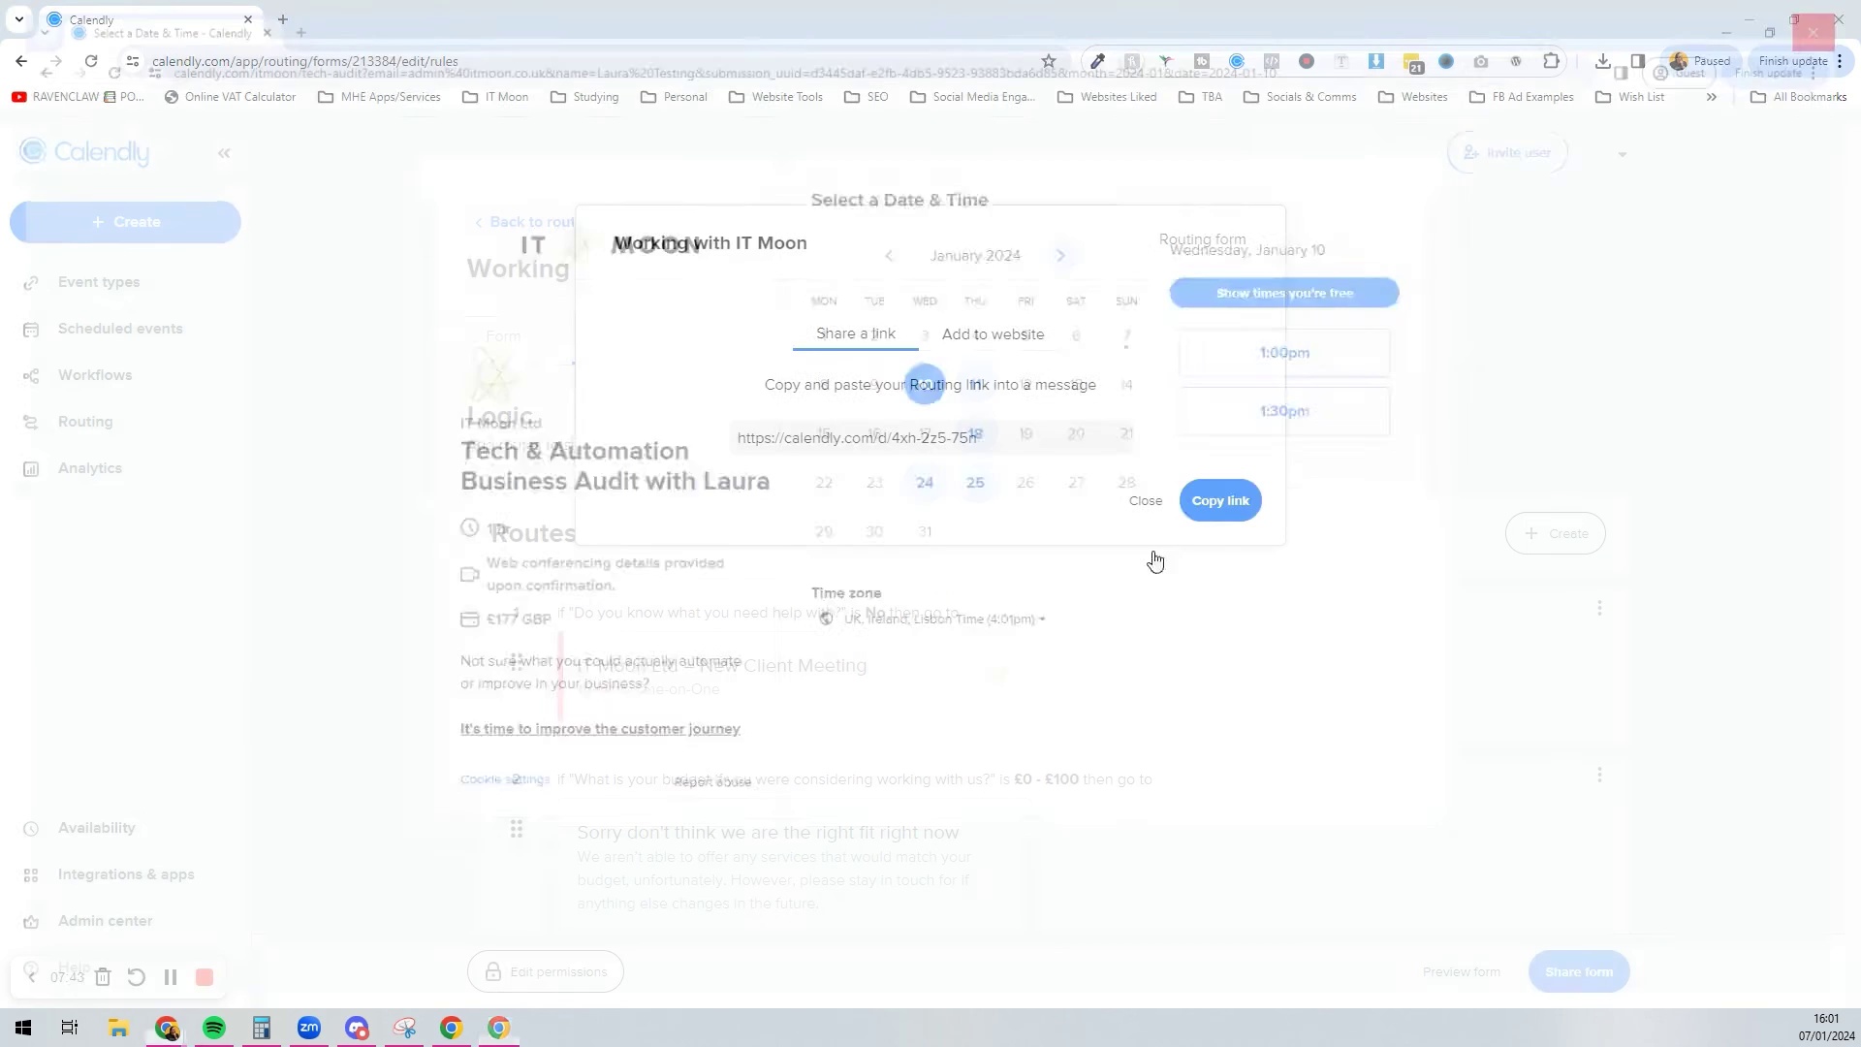
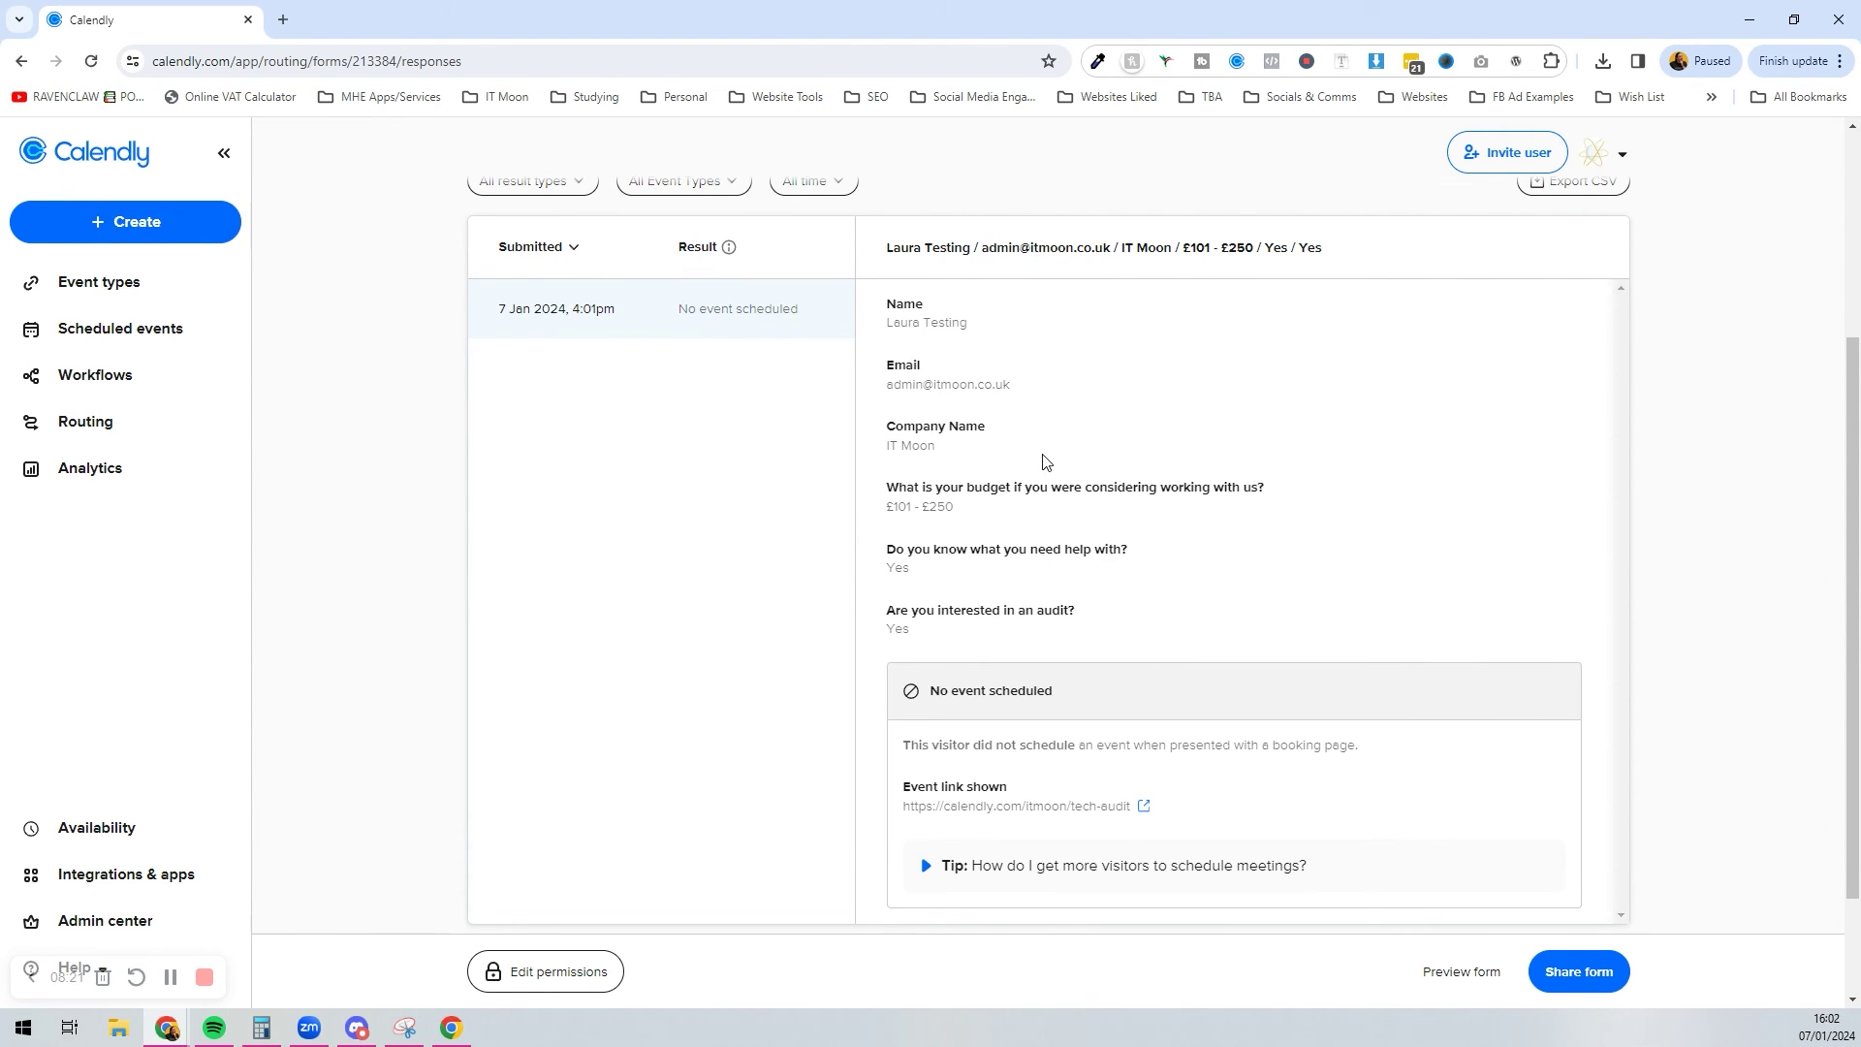
pyautogui.scroll(-1, 795, 456)
pyautogui.scroll(5, 751, 441)
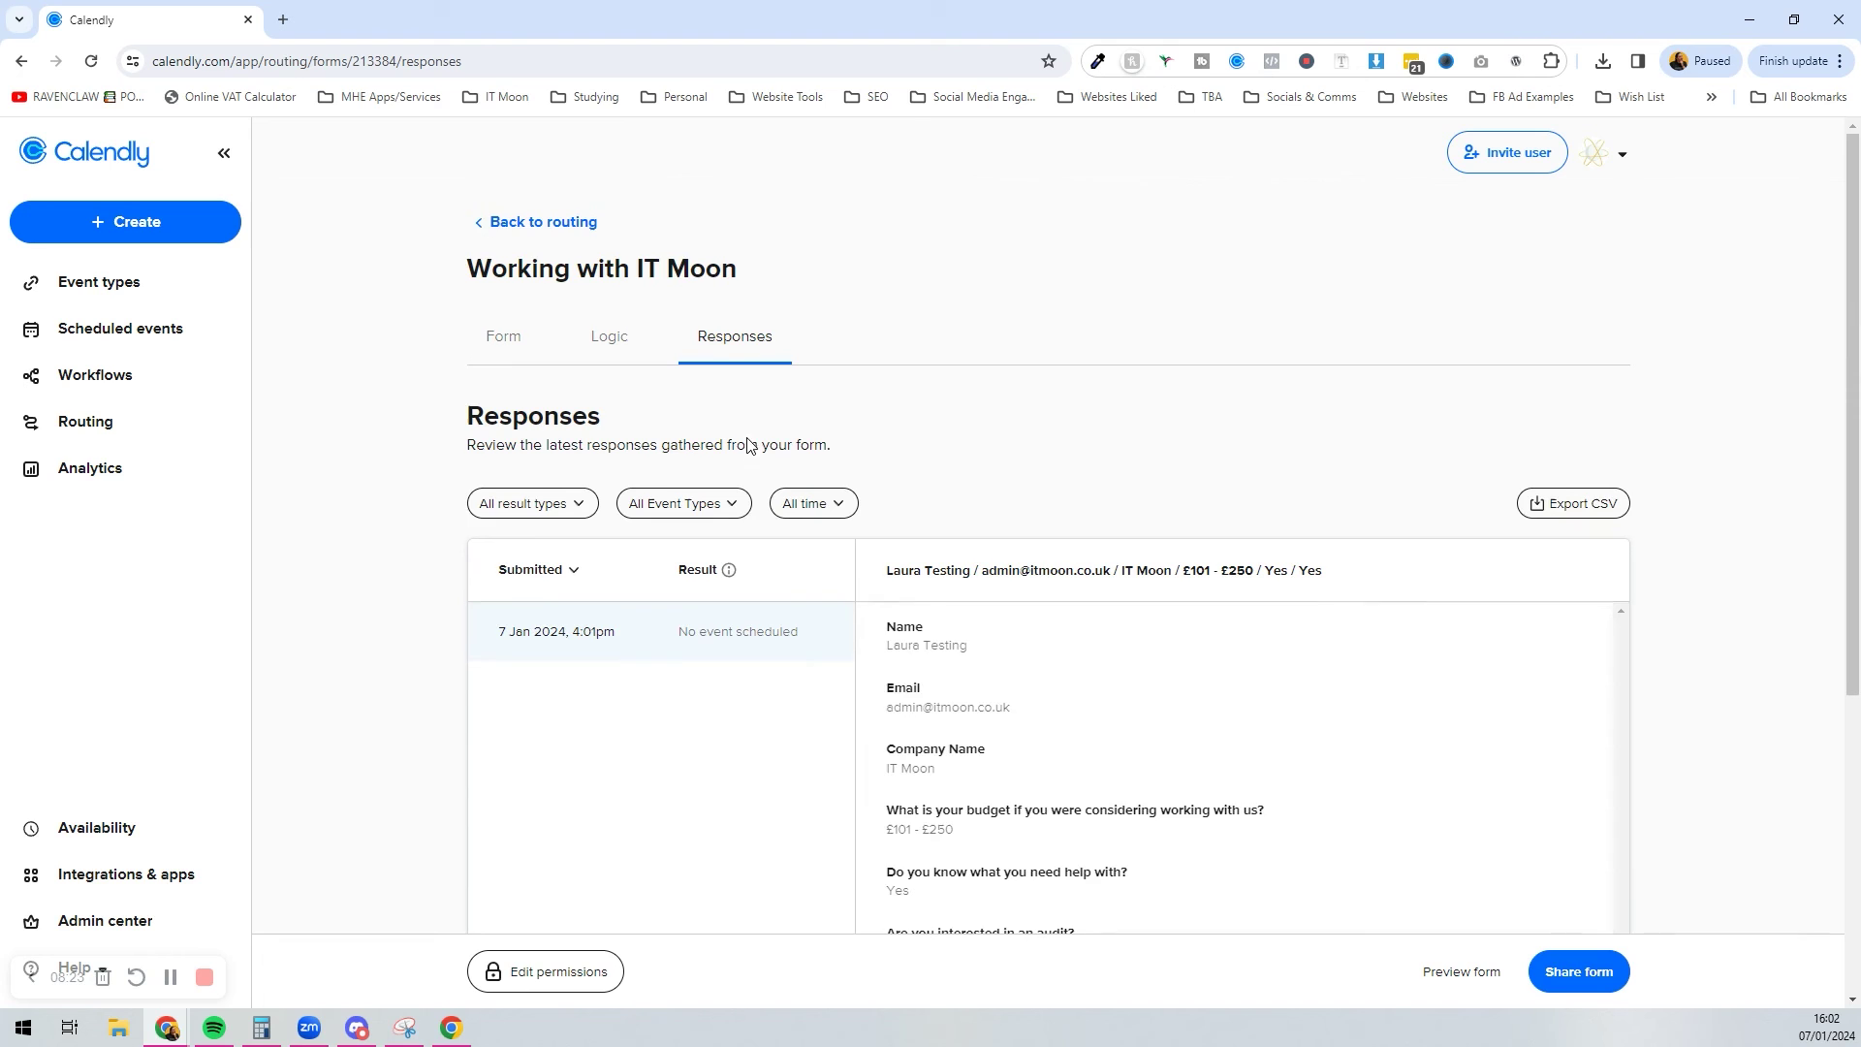
pyautogui.scroll(-3, 988, 456)
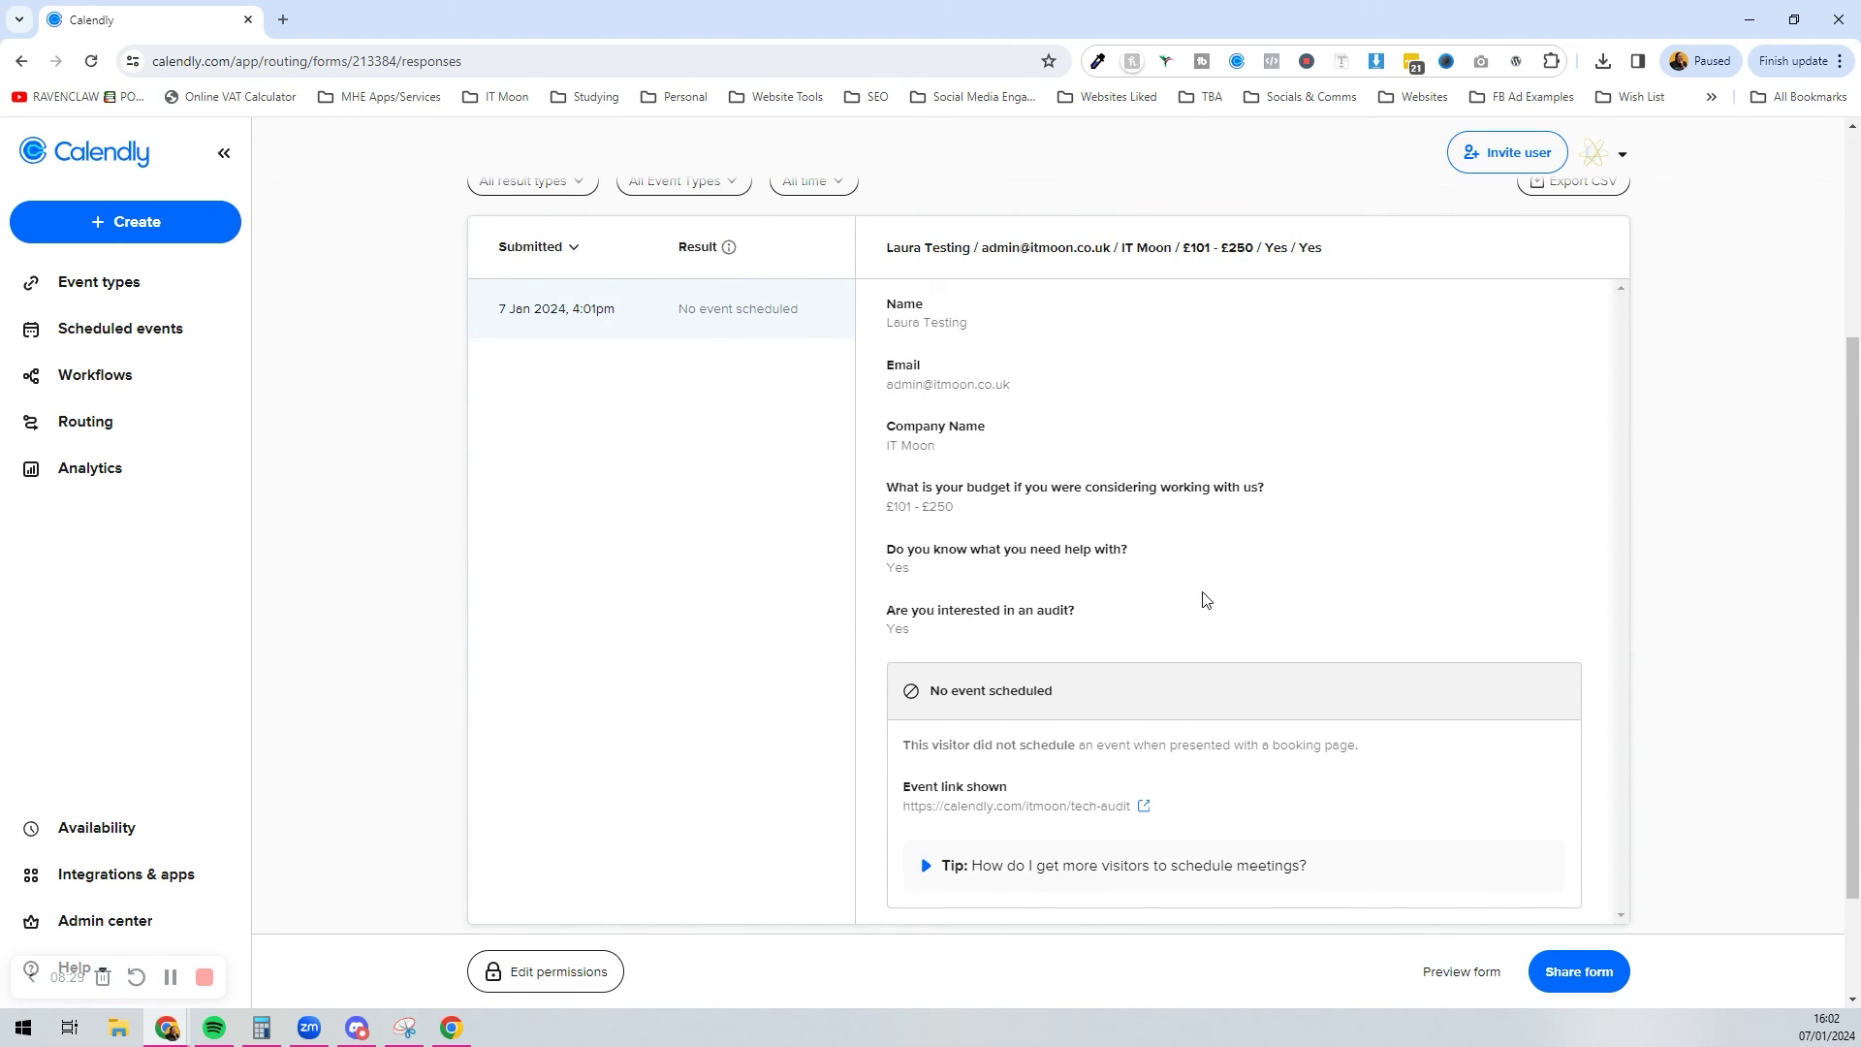
pyautogui.moveTo(886, 506); pyautogui.dragTo(974, 513)
pyautogui.click(976, 517)
pyautogui.moveTo(914, 569); pyautogui.dragTo(885, 567)
pyautogui.click(890, 560)
# Step: Copy the routing form's share link and load it in a fresh Guest browser window
pyautogui.click(1563, 971)
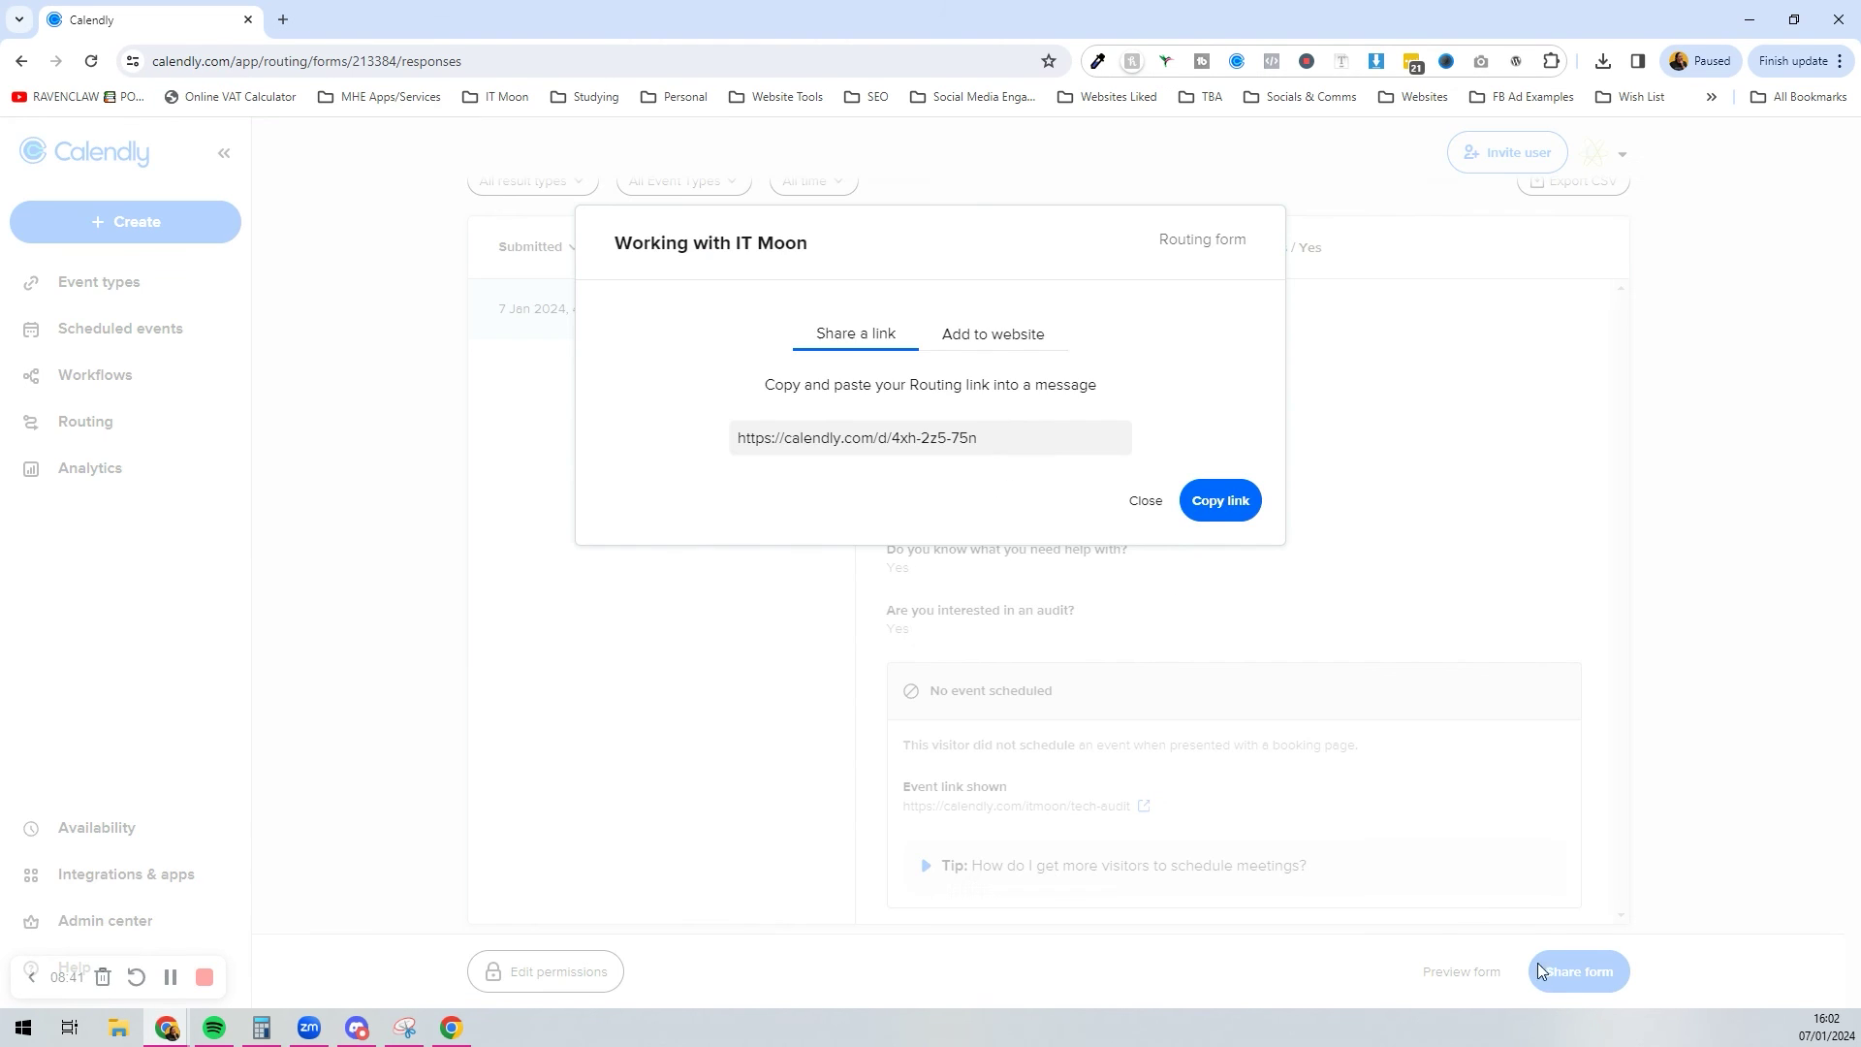
pyautogui.click(1218, 508)
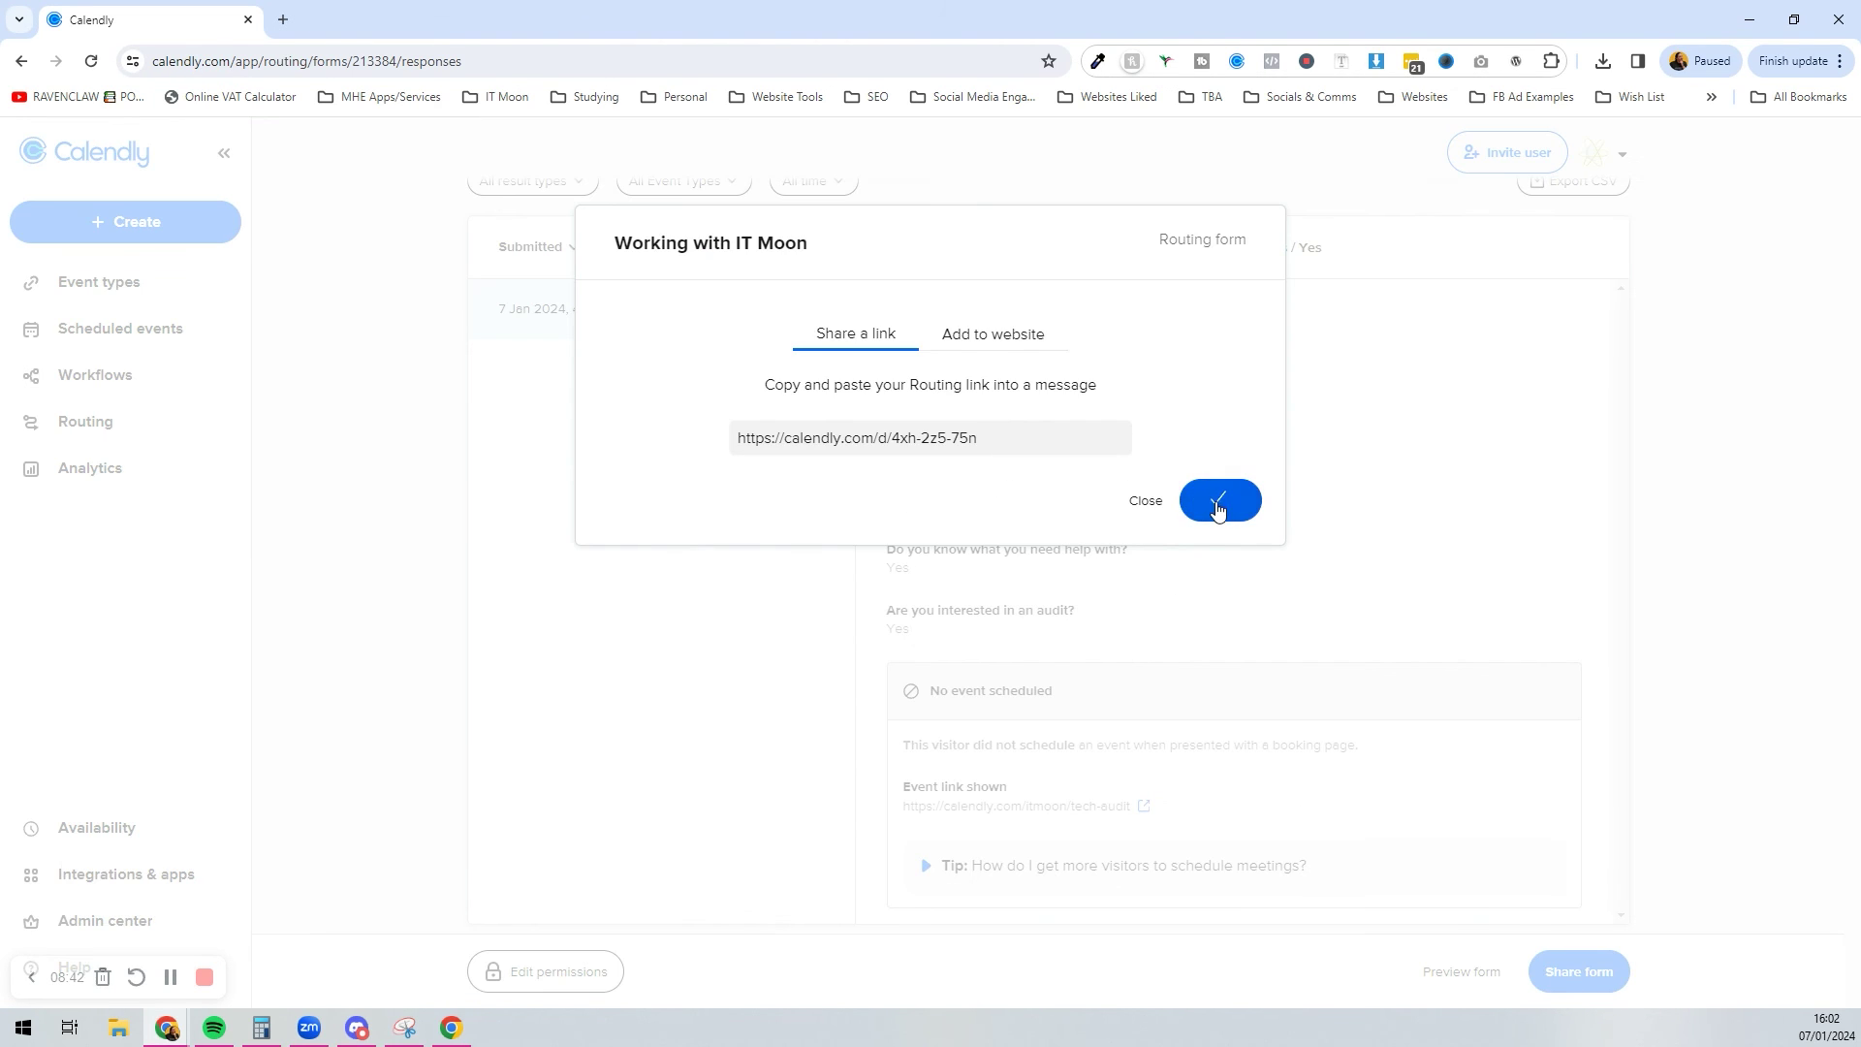
pyautogui.click(1700, 61)
pyautogui.click(1610, 543)
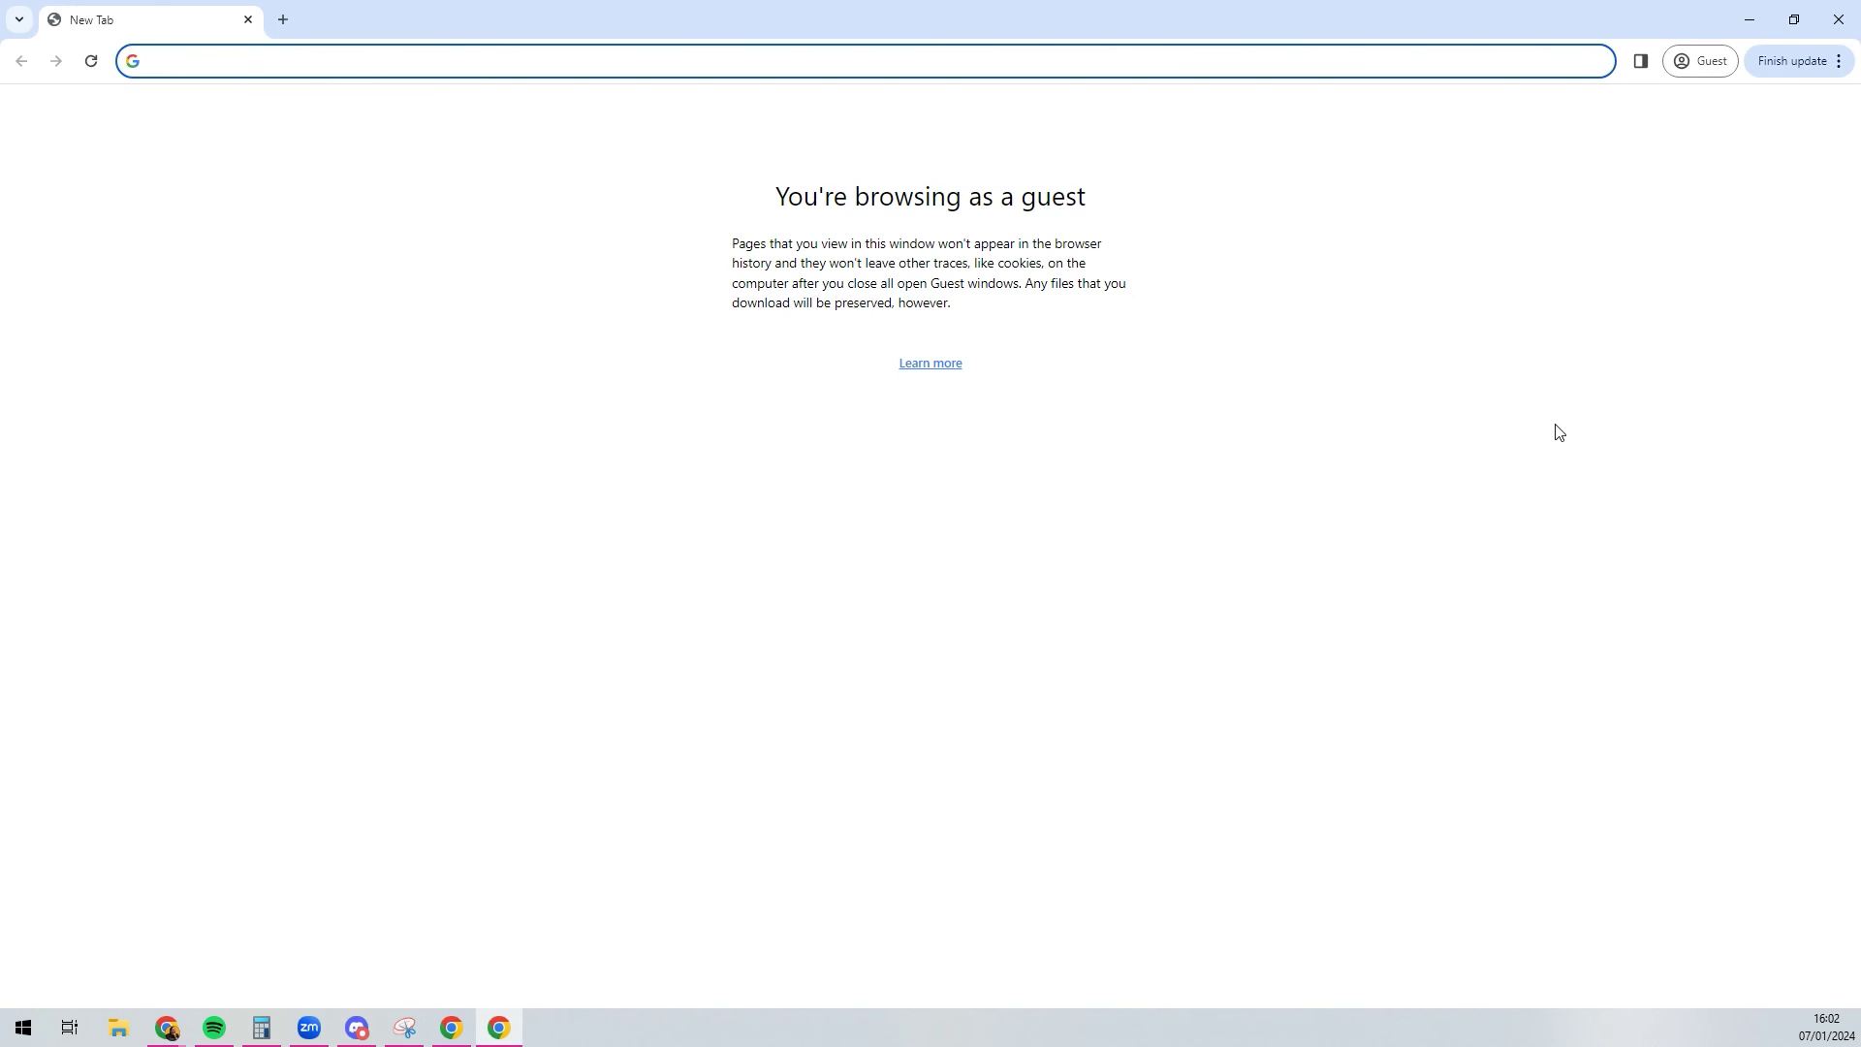
pyautogui.write('https://calendly.com/d/4xh-2z5-75n')
pyautogui.press('Return')
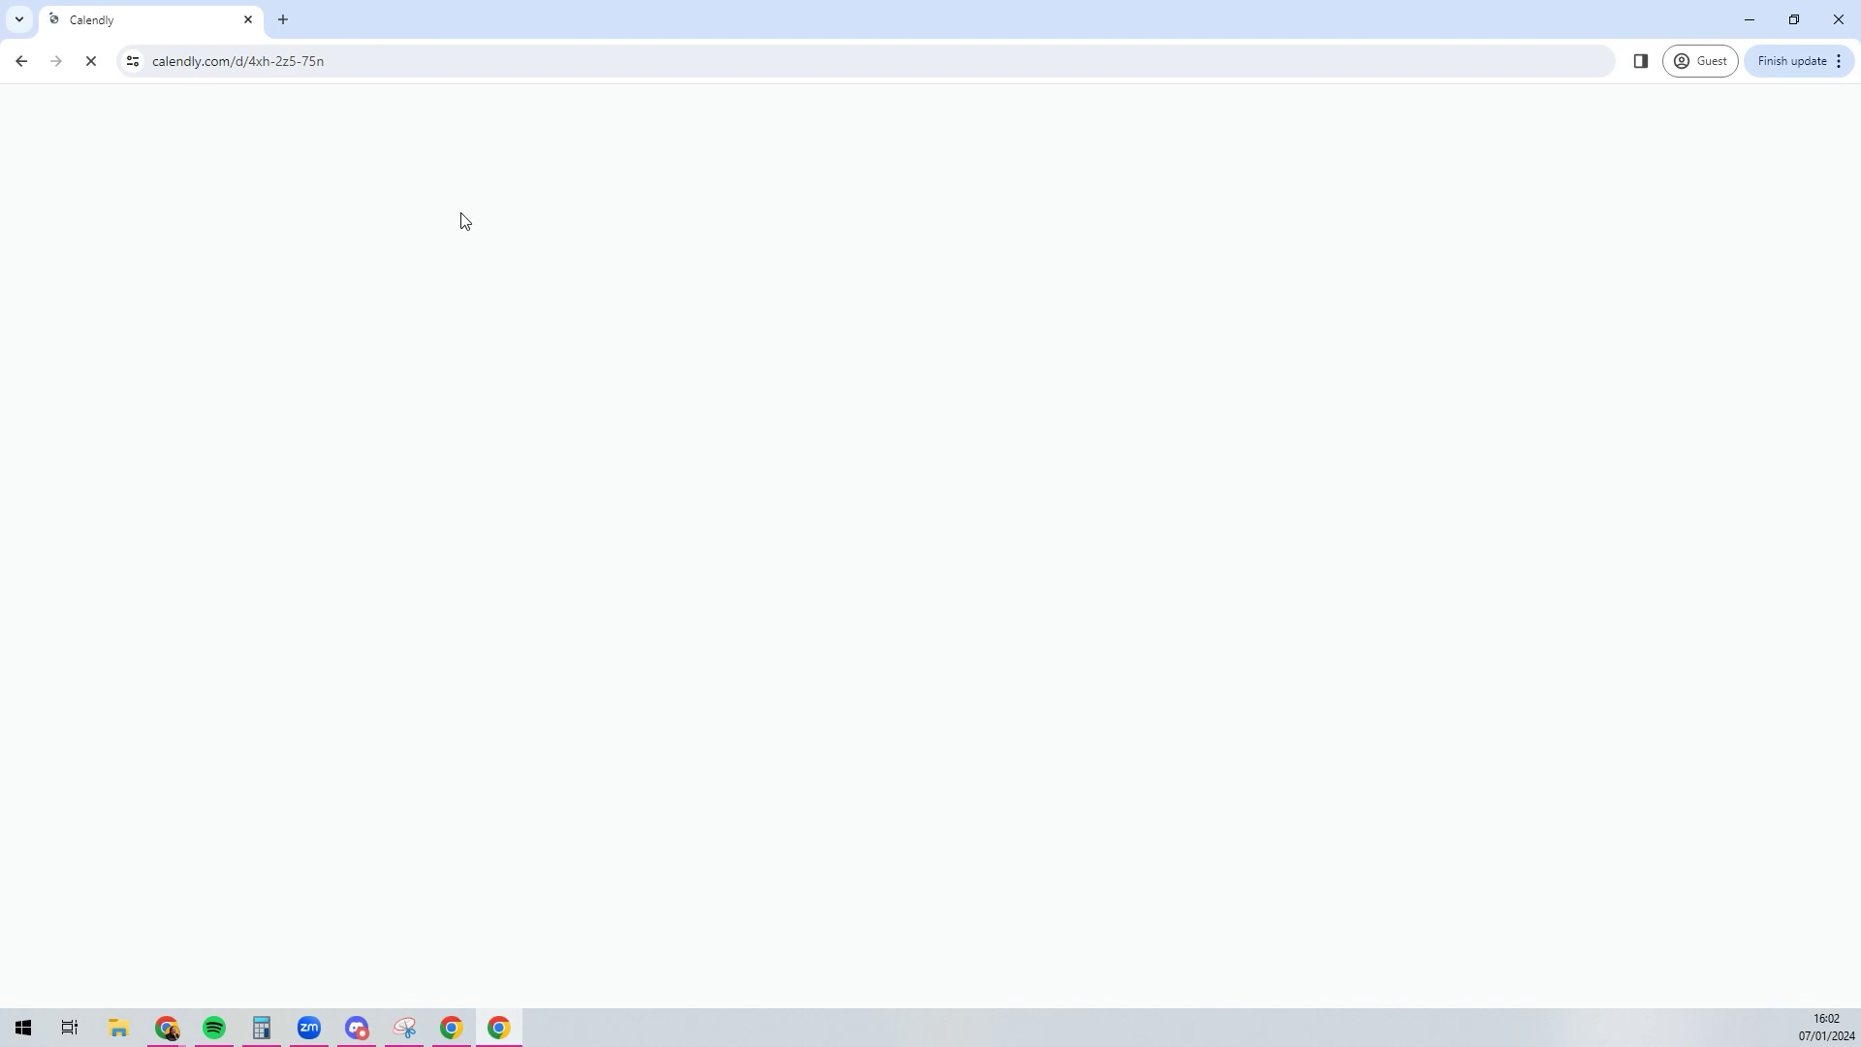
# Step: Fill in the guest's first name, last name, e-mail, and company 'IT Moon'
pyautogui.click(1018, 244)
pyautogui.write('Laura')
pyautogui.press('Tab')
pyautogui.write('tr')
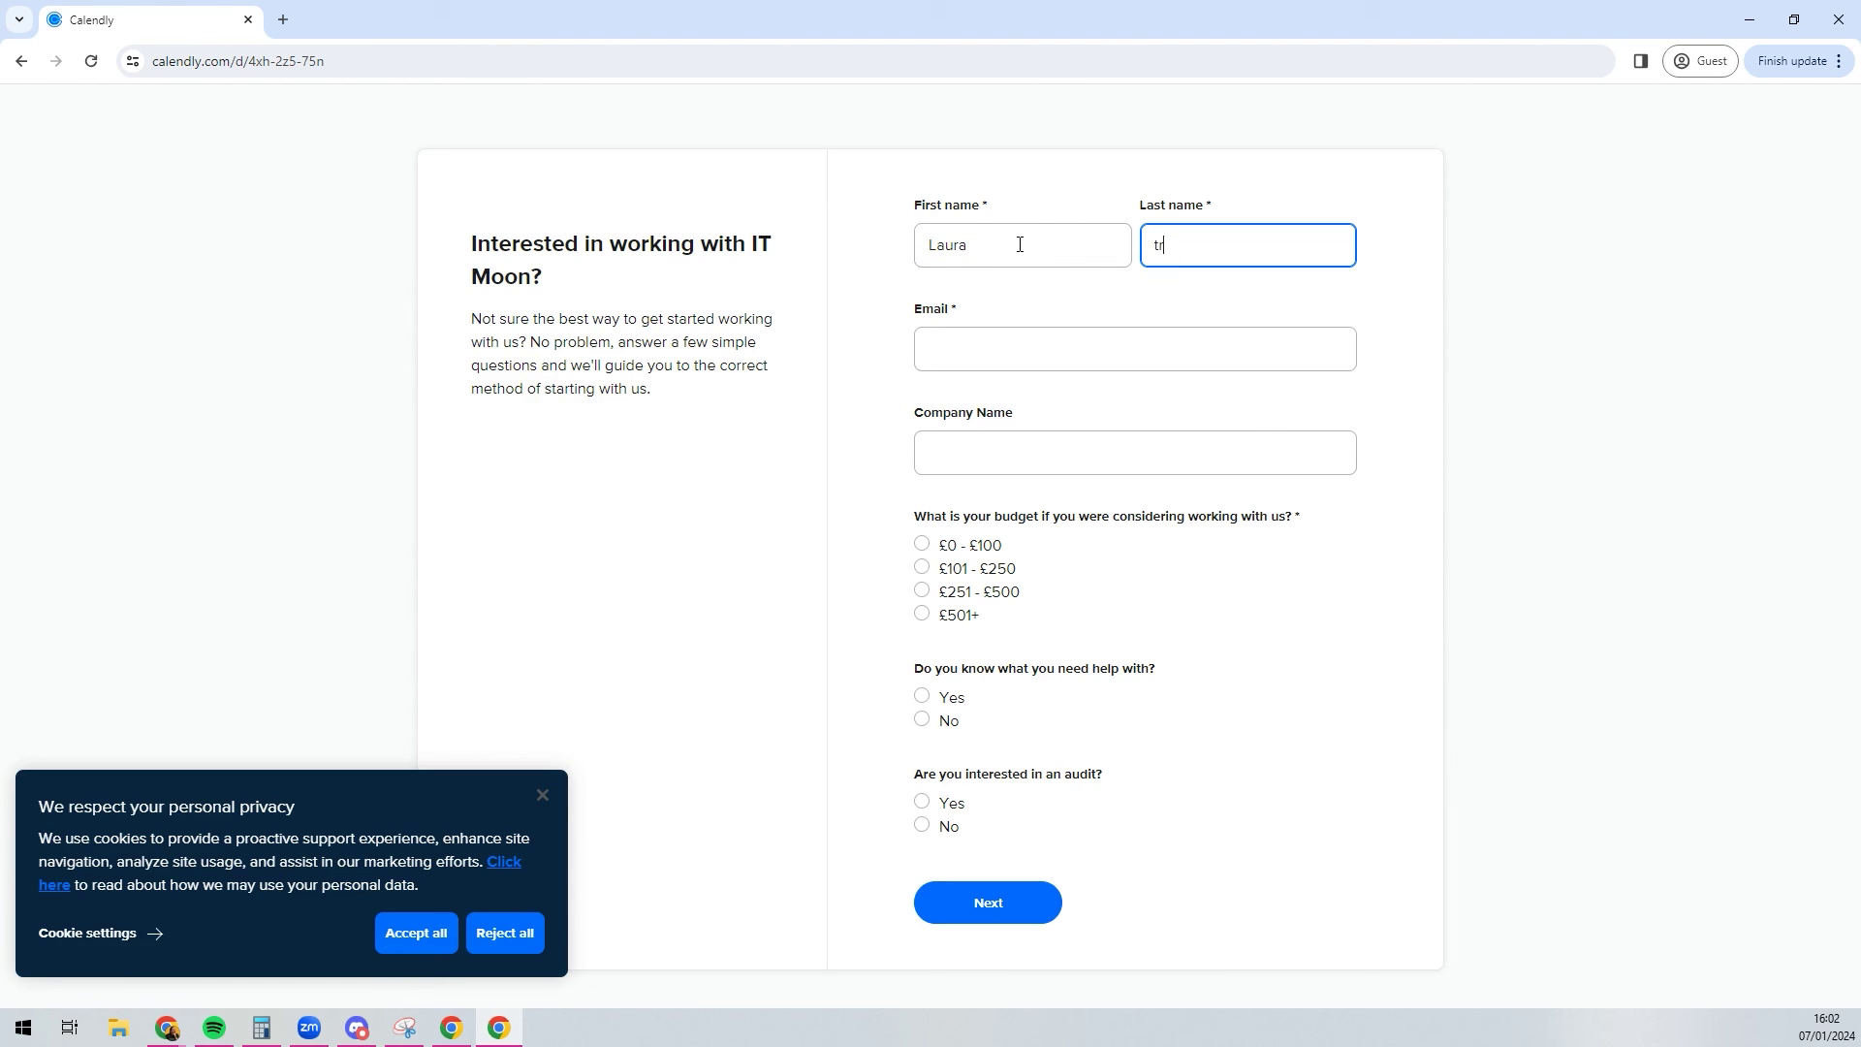
pyautogui.write('est')
pyautogui.press('Tab')
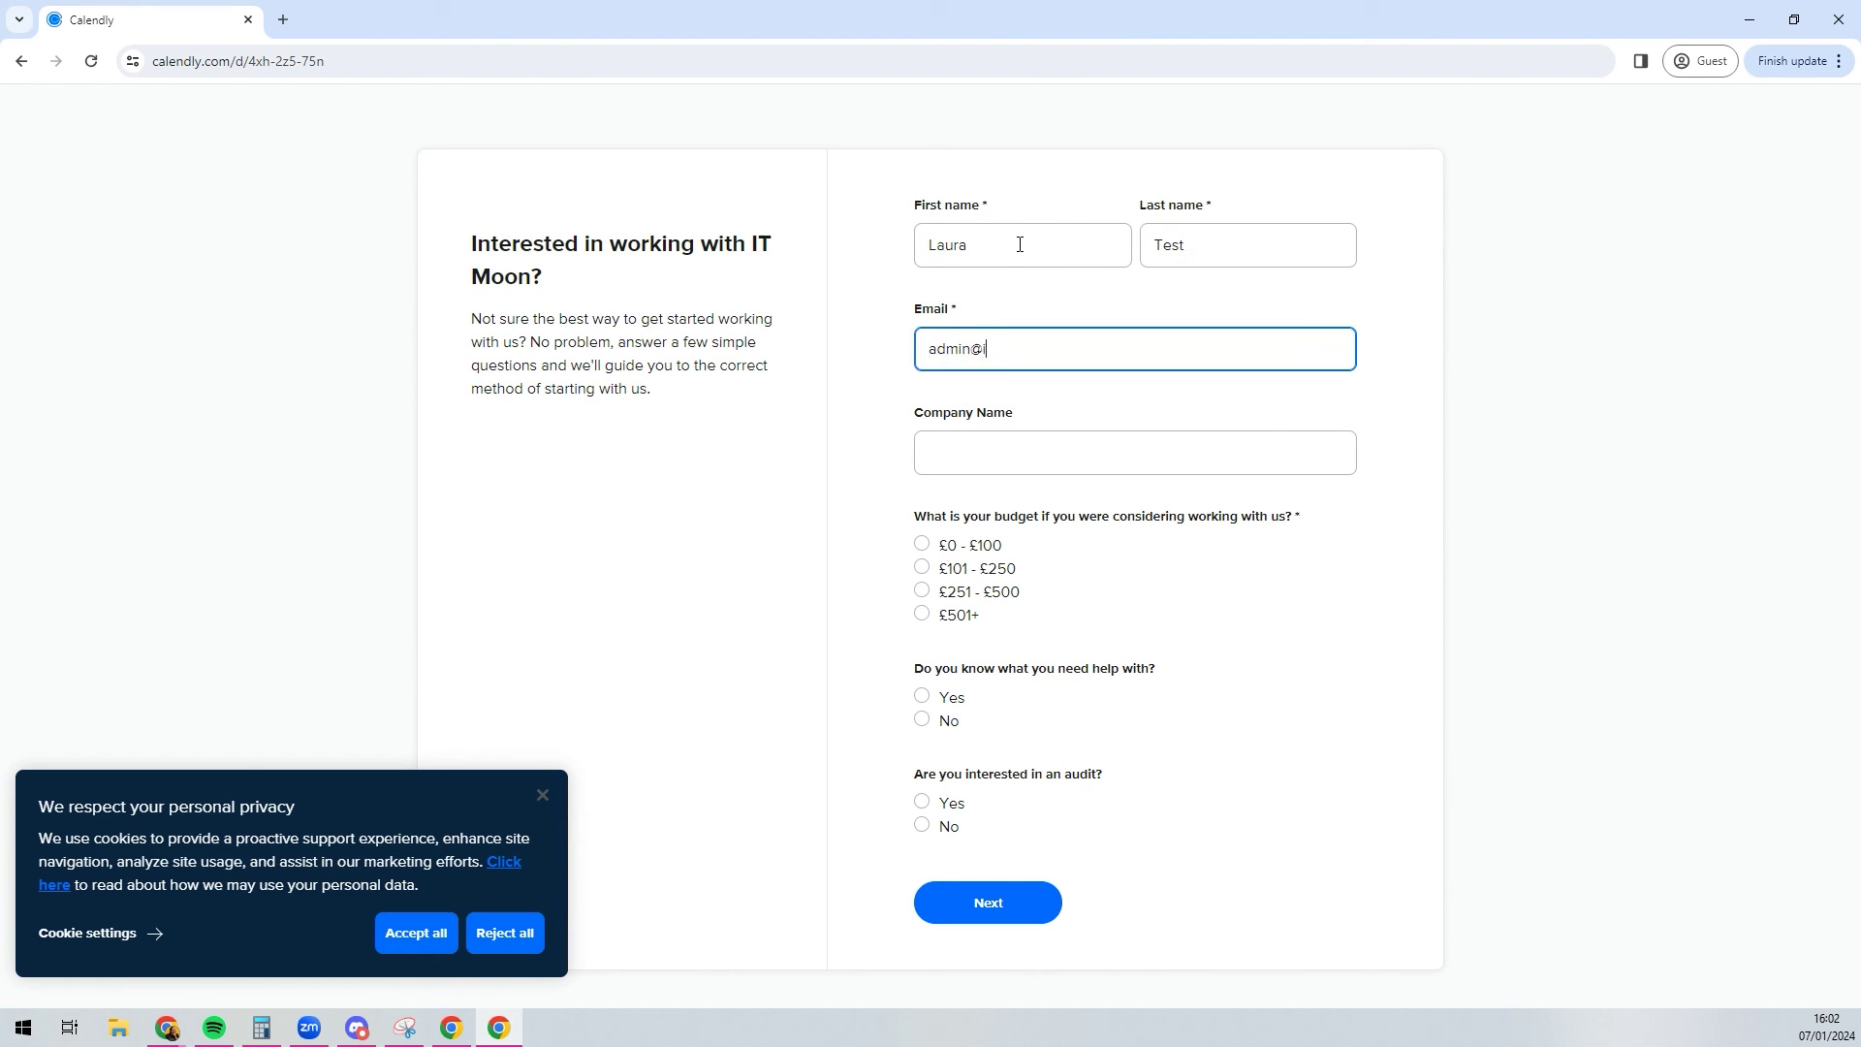
pyautogui.press('Tab')
pyautogui.write('IT Moon')
# Step: Answer budget £101 - £250, audit interest Yes, and knows-help-needed No, then submit
pyautogui.click(922, 568)
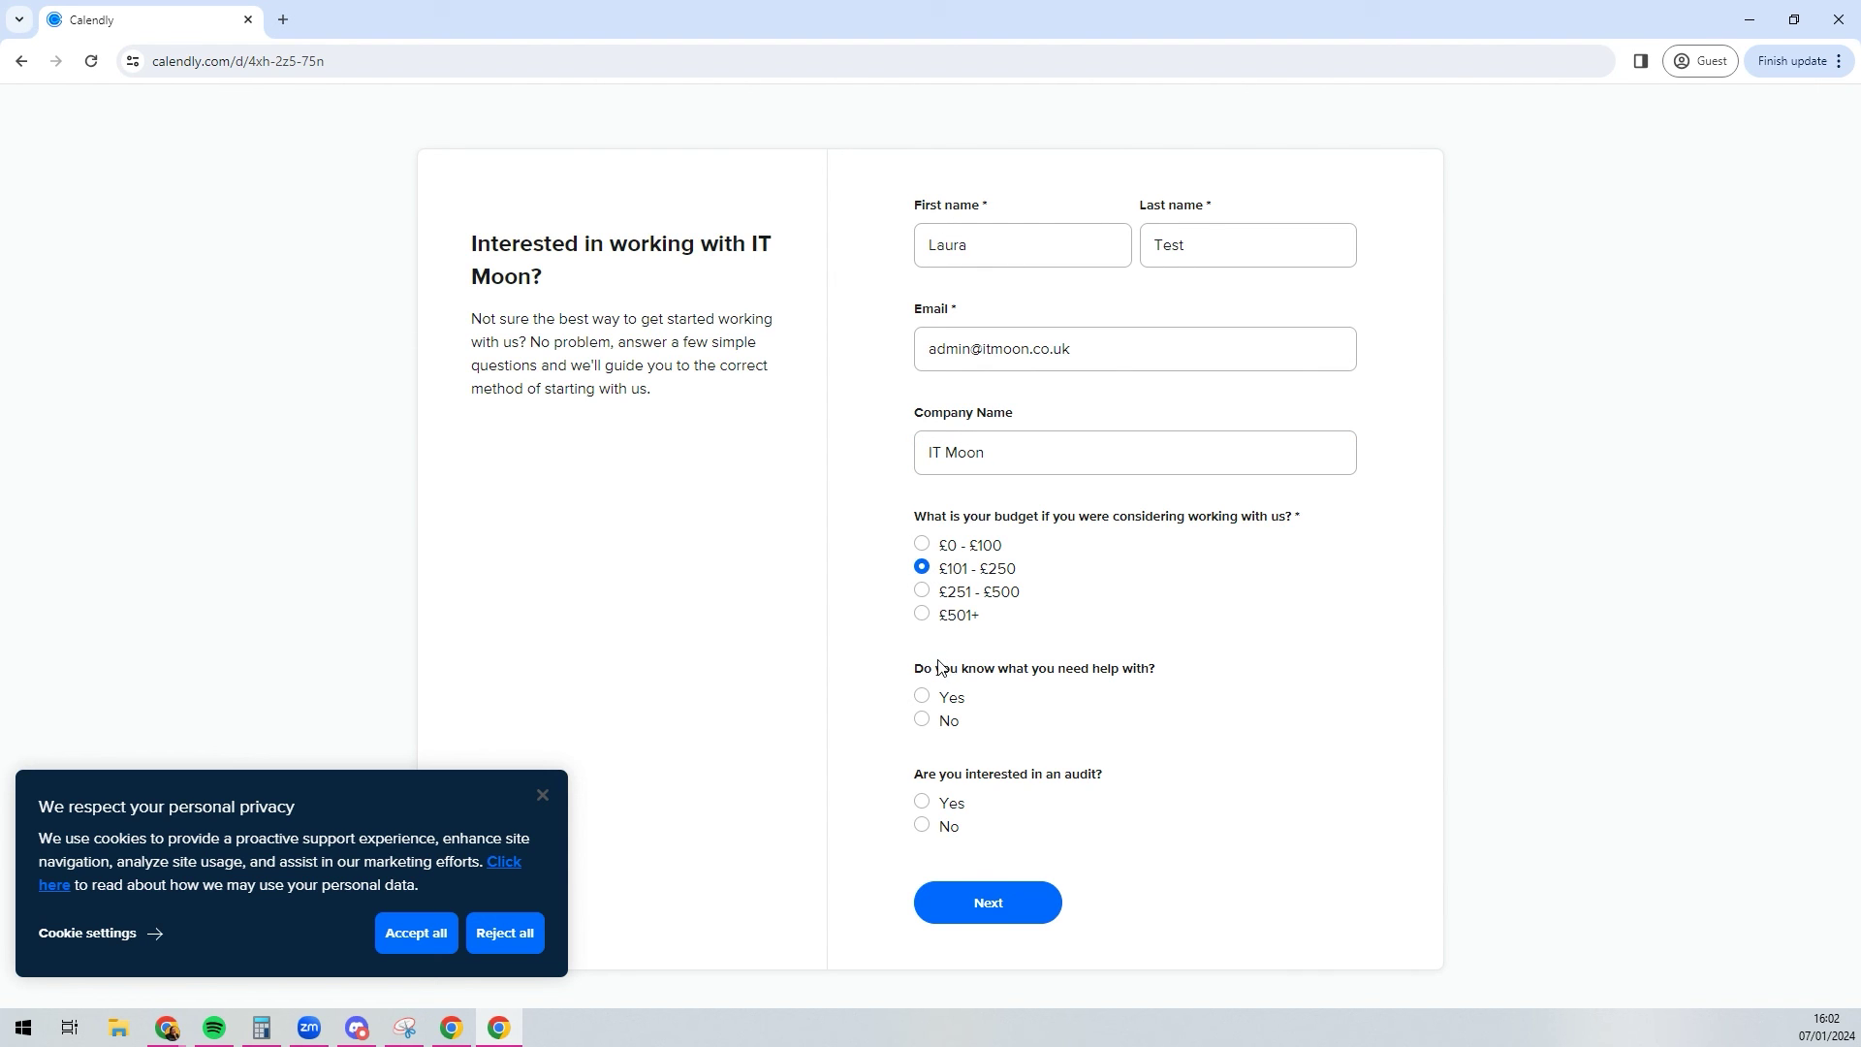
pyautogui.click(954, 808)
pyautogui.click(950, 723)
pyautogui.click(958, 911)
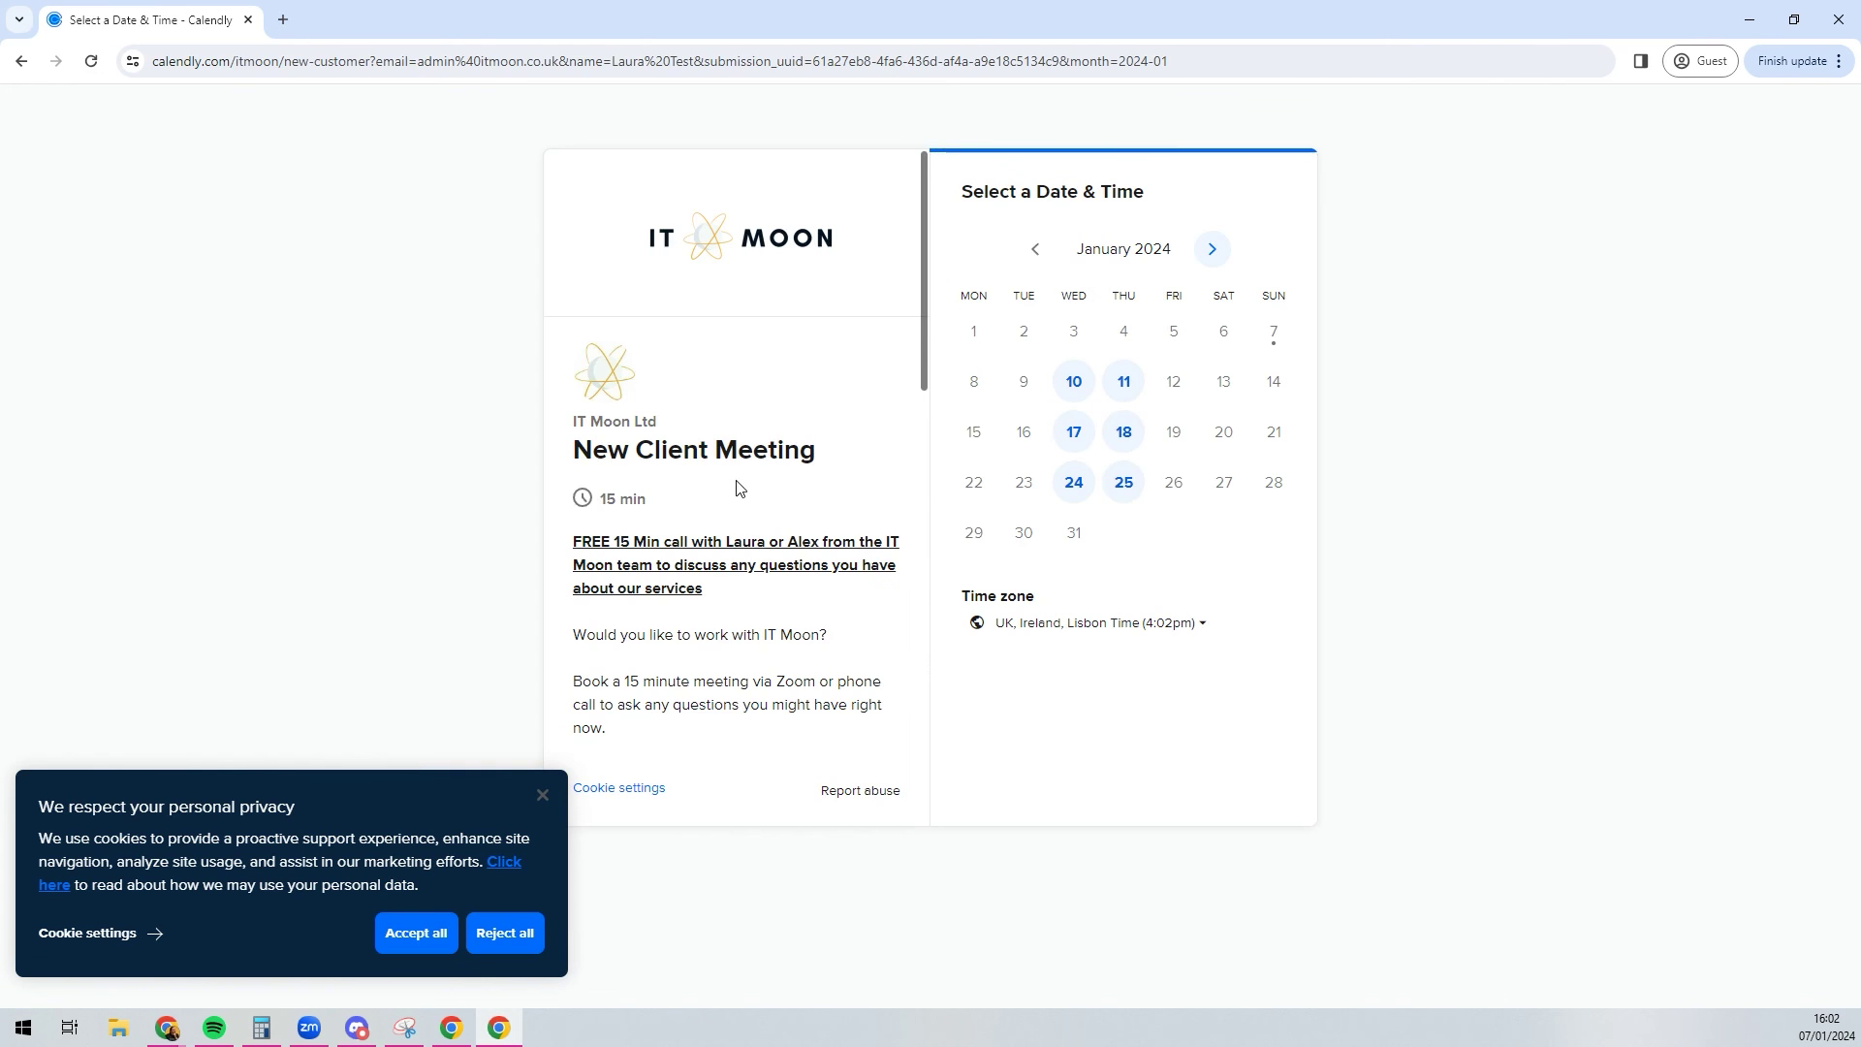
# Step: Put away the guest window and share dialog, returning to the form's Logic routes
pyautogui.click(1750, 20)
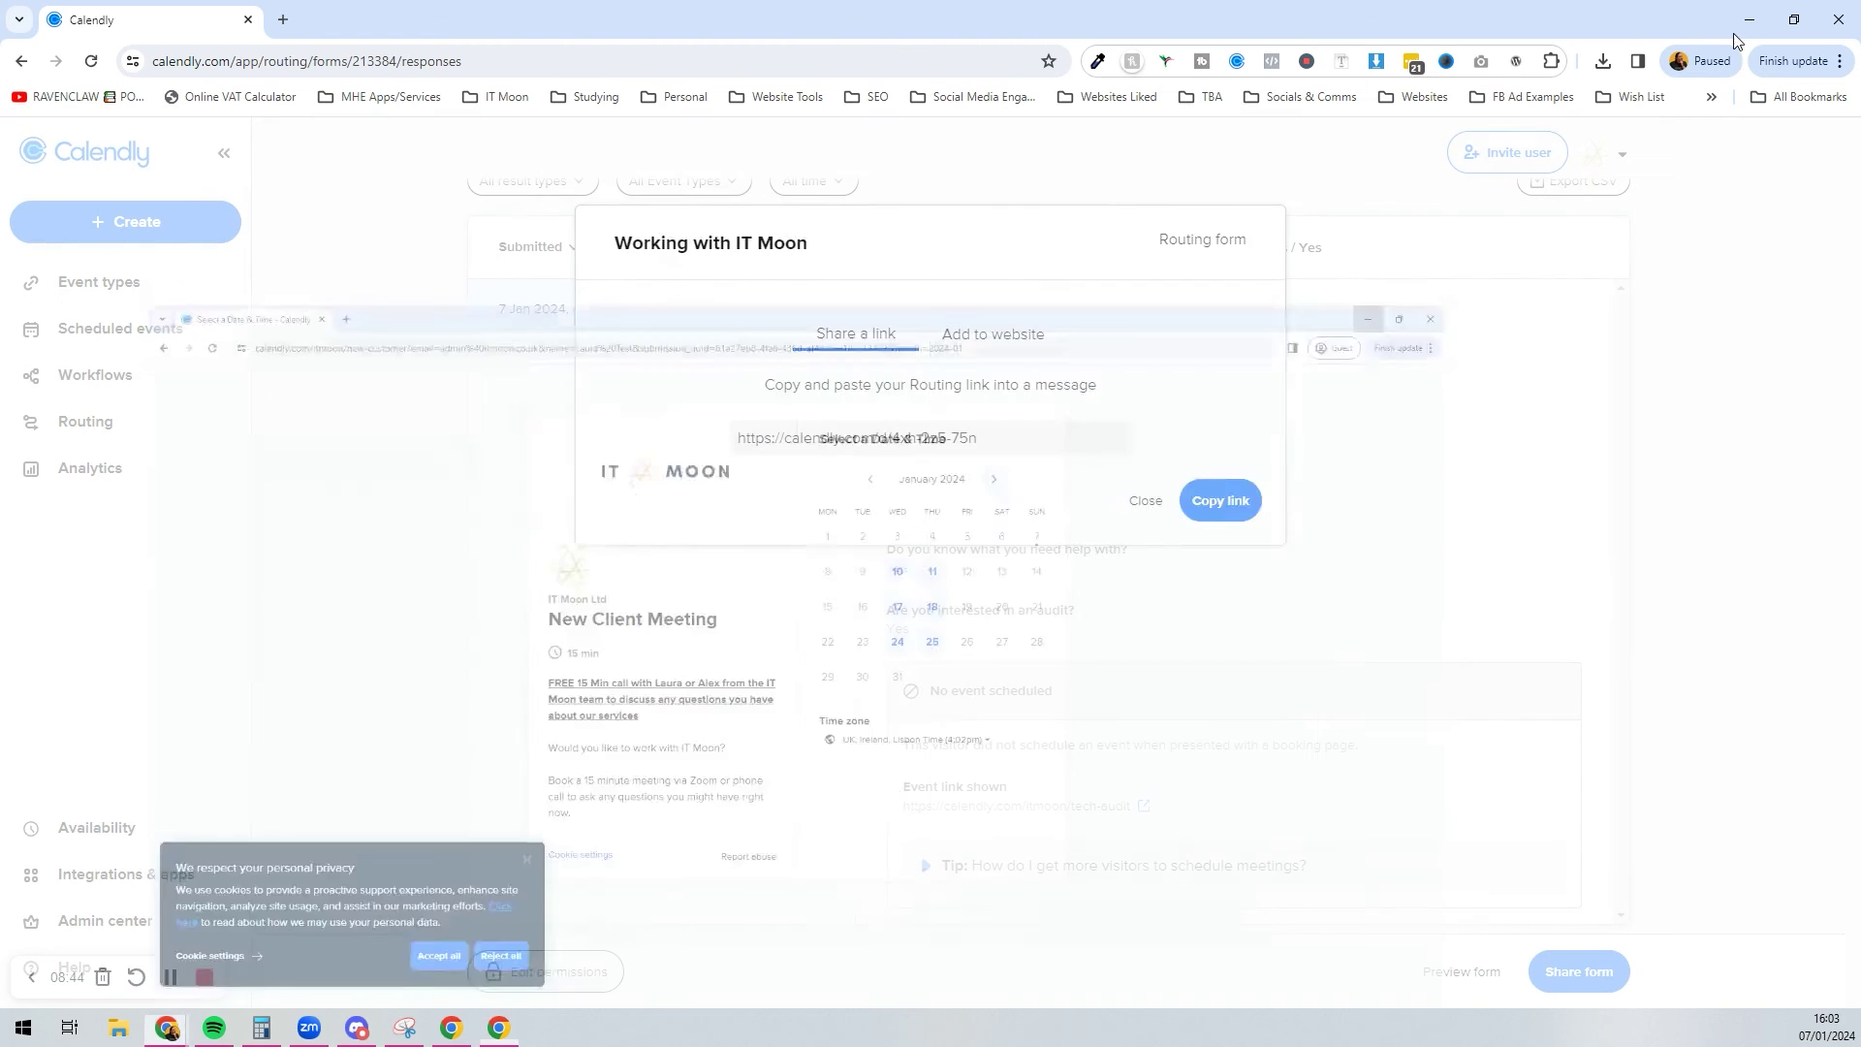
pyautogui.click(1145, 500)
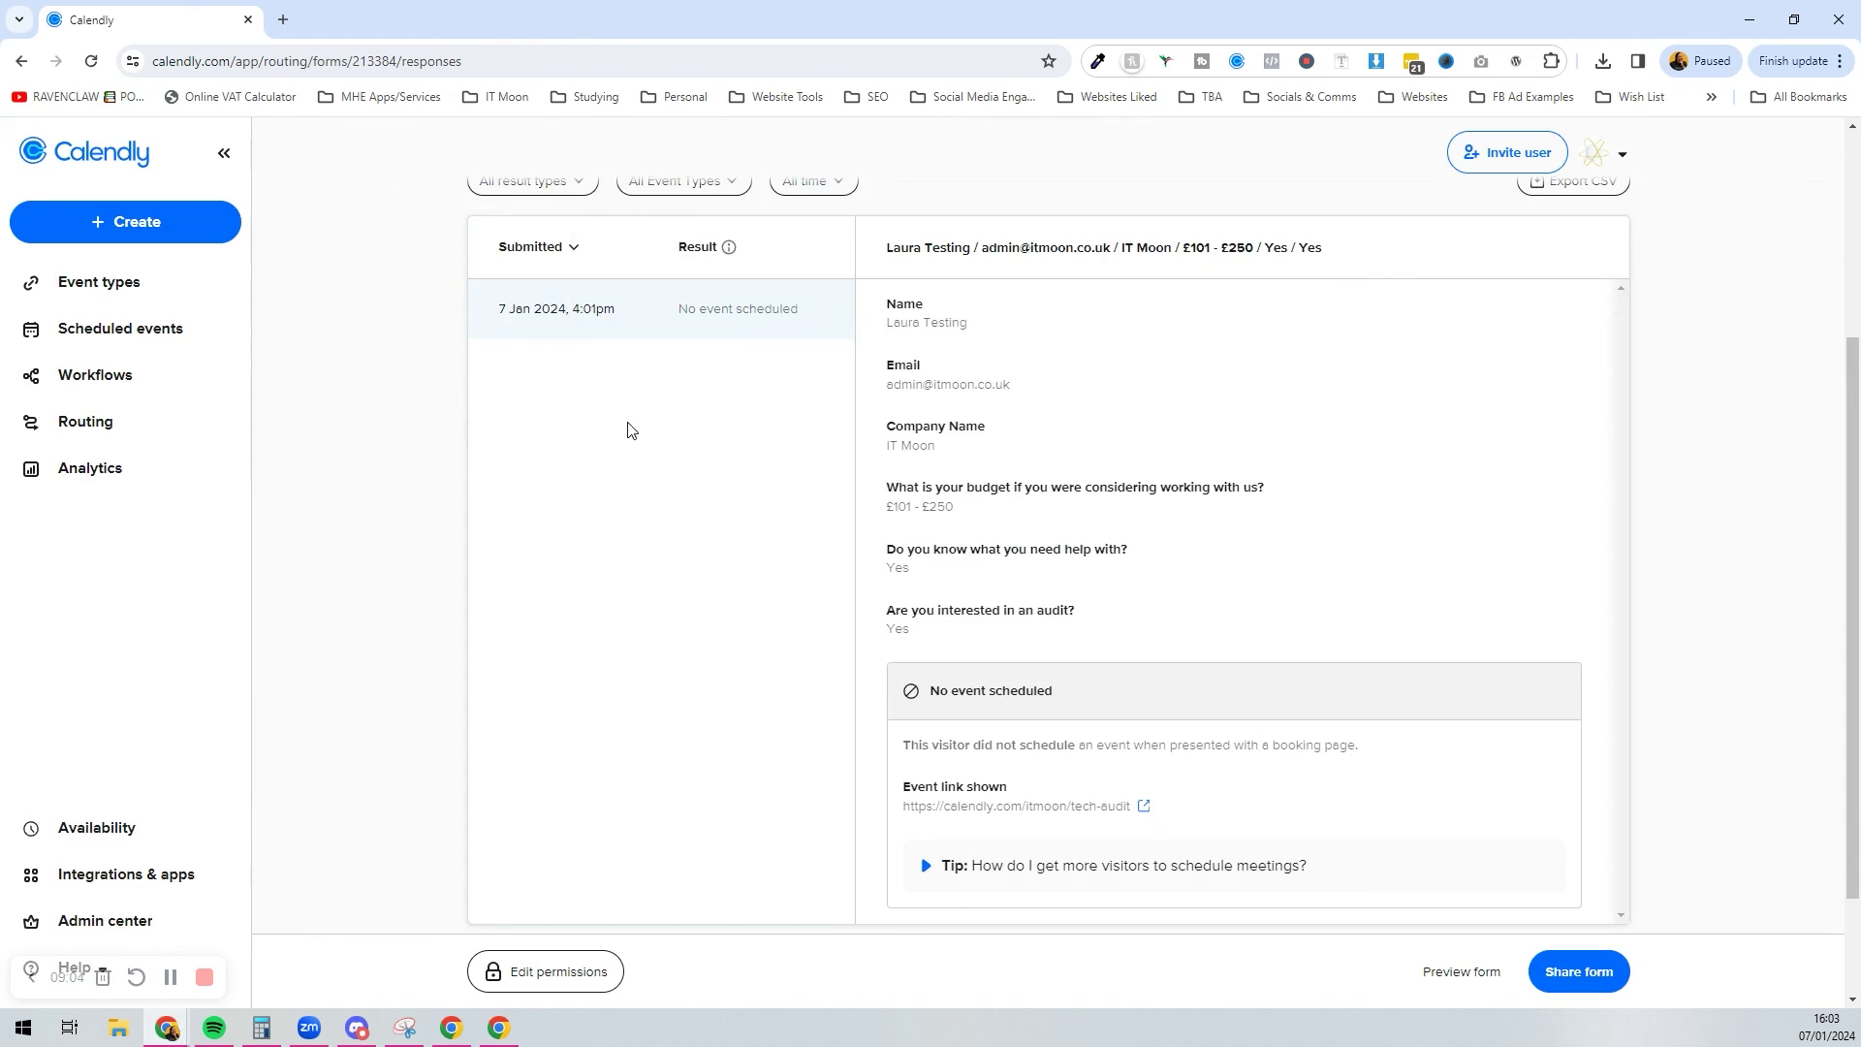
pyautogui.scroll(3, 698, 456)
pyautogui.click(630, 344)
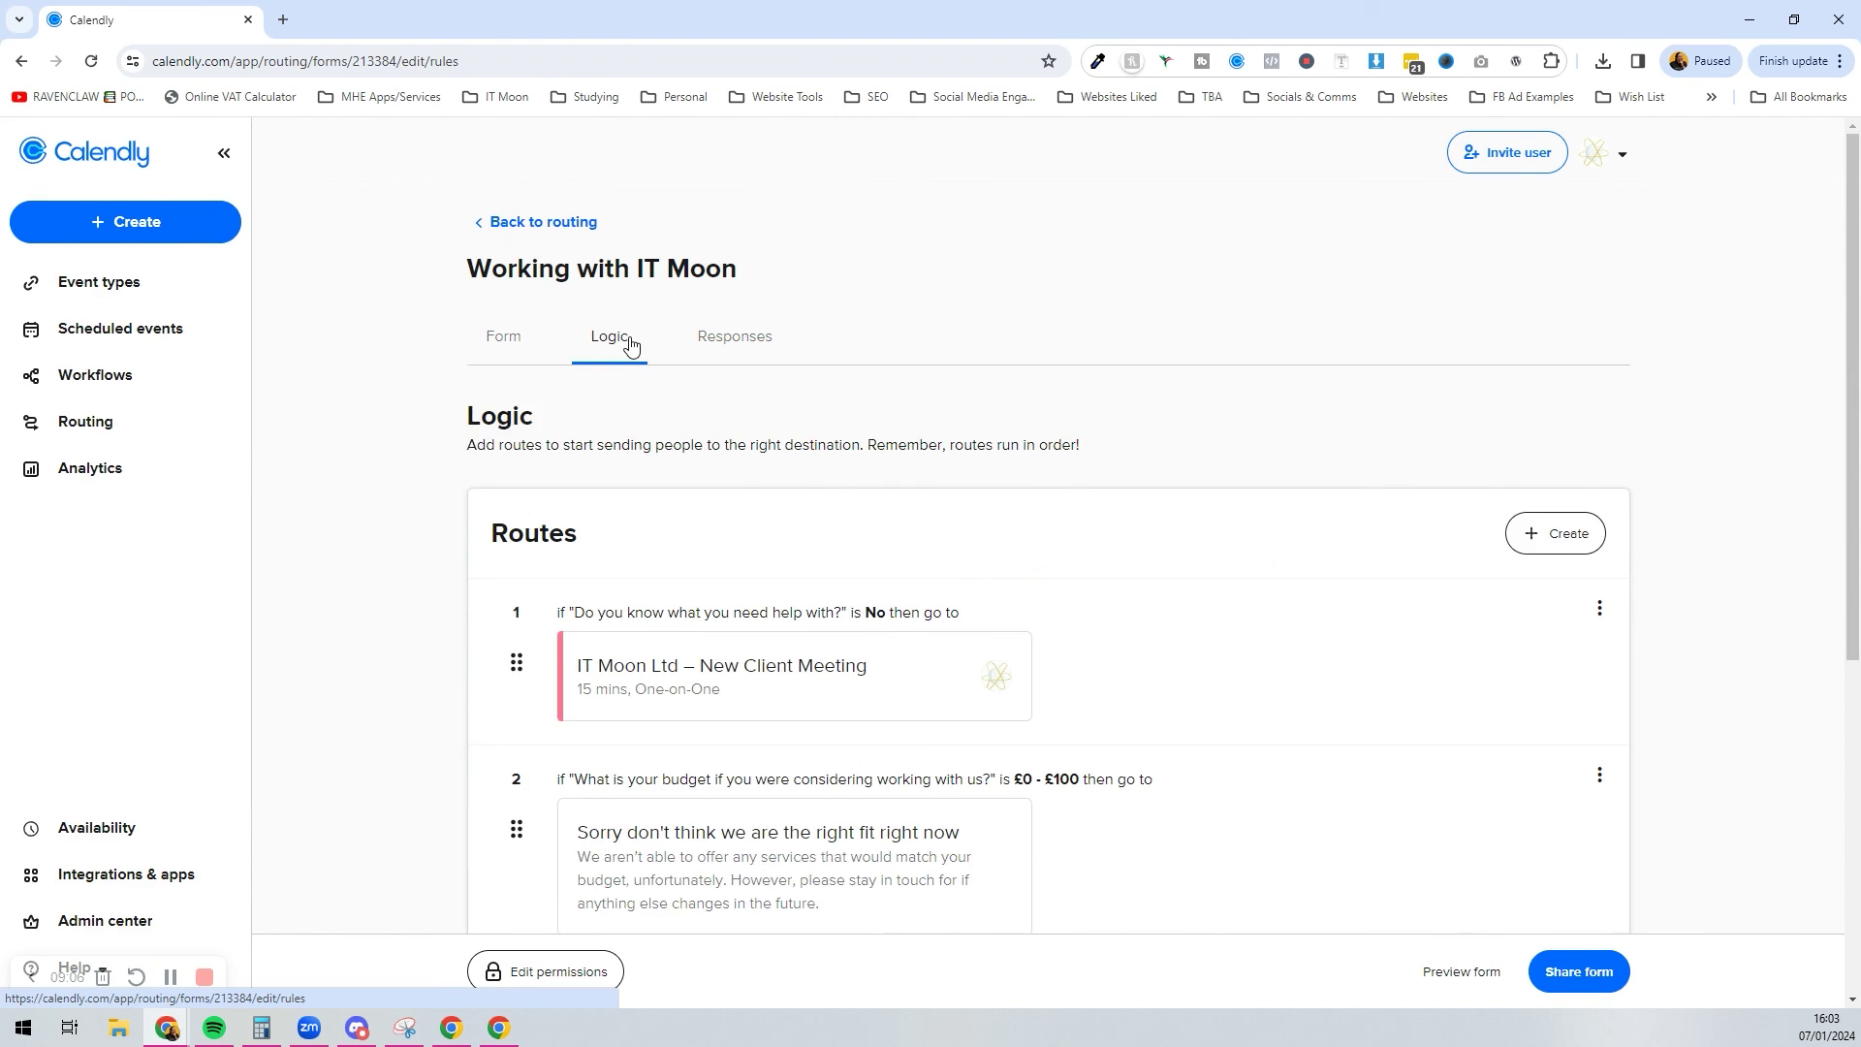
# Step: Review route 1's conditions and destination in the Working with IT Moon logic
pyautogui.scroll(-3, 630, 344)
pyautogui.moveTo(511, 289); pyautogui.dragTo(964, 324)
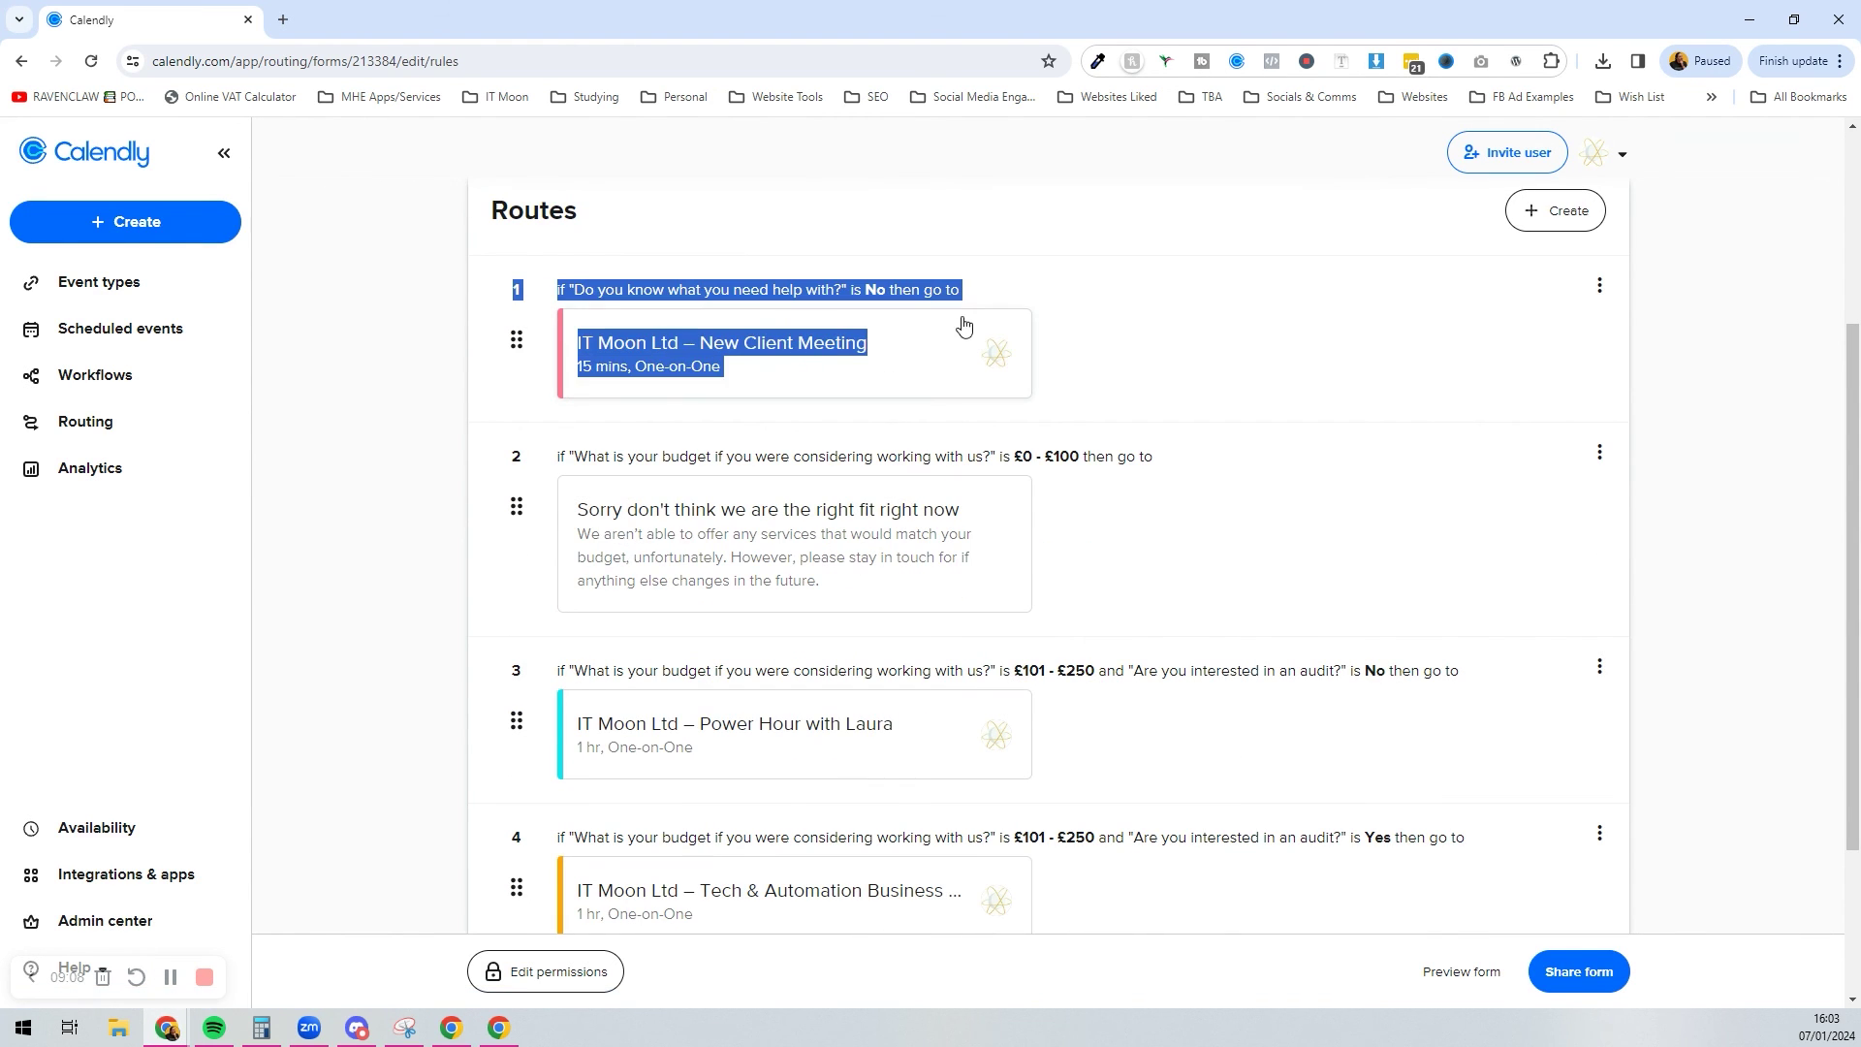
pyautogui.scroll(-3, 790, 483)
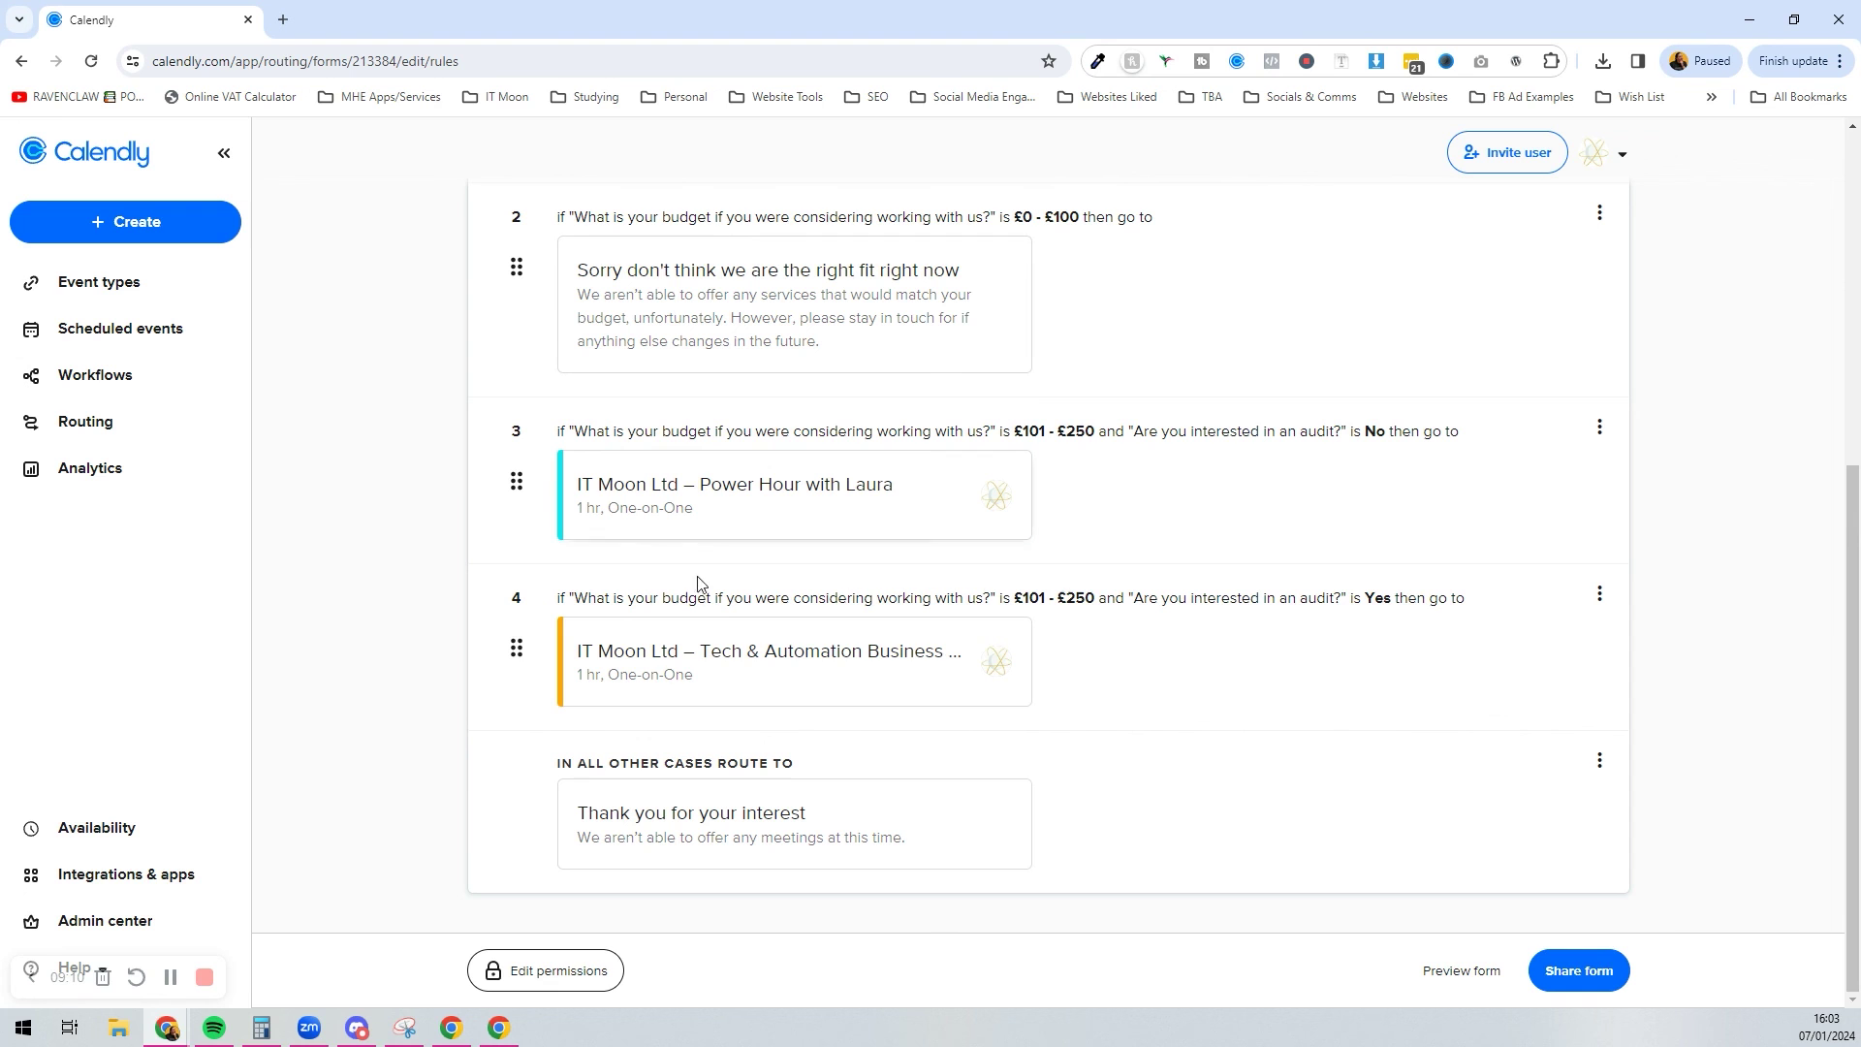
pyautogui.scroll(5, 869, 657)
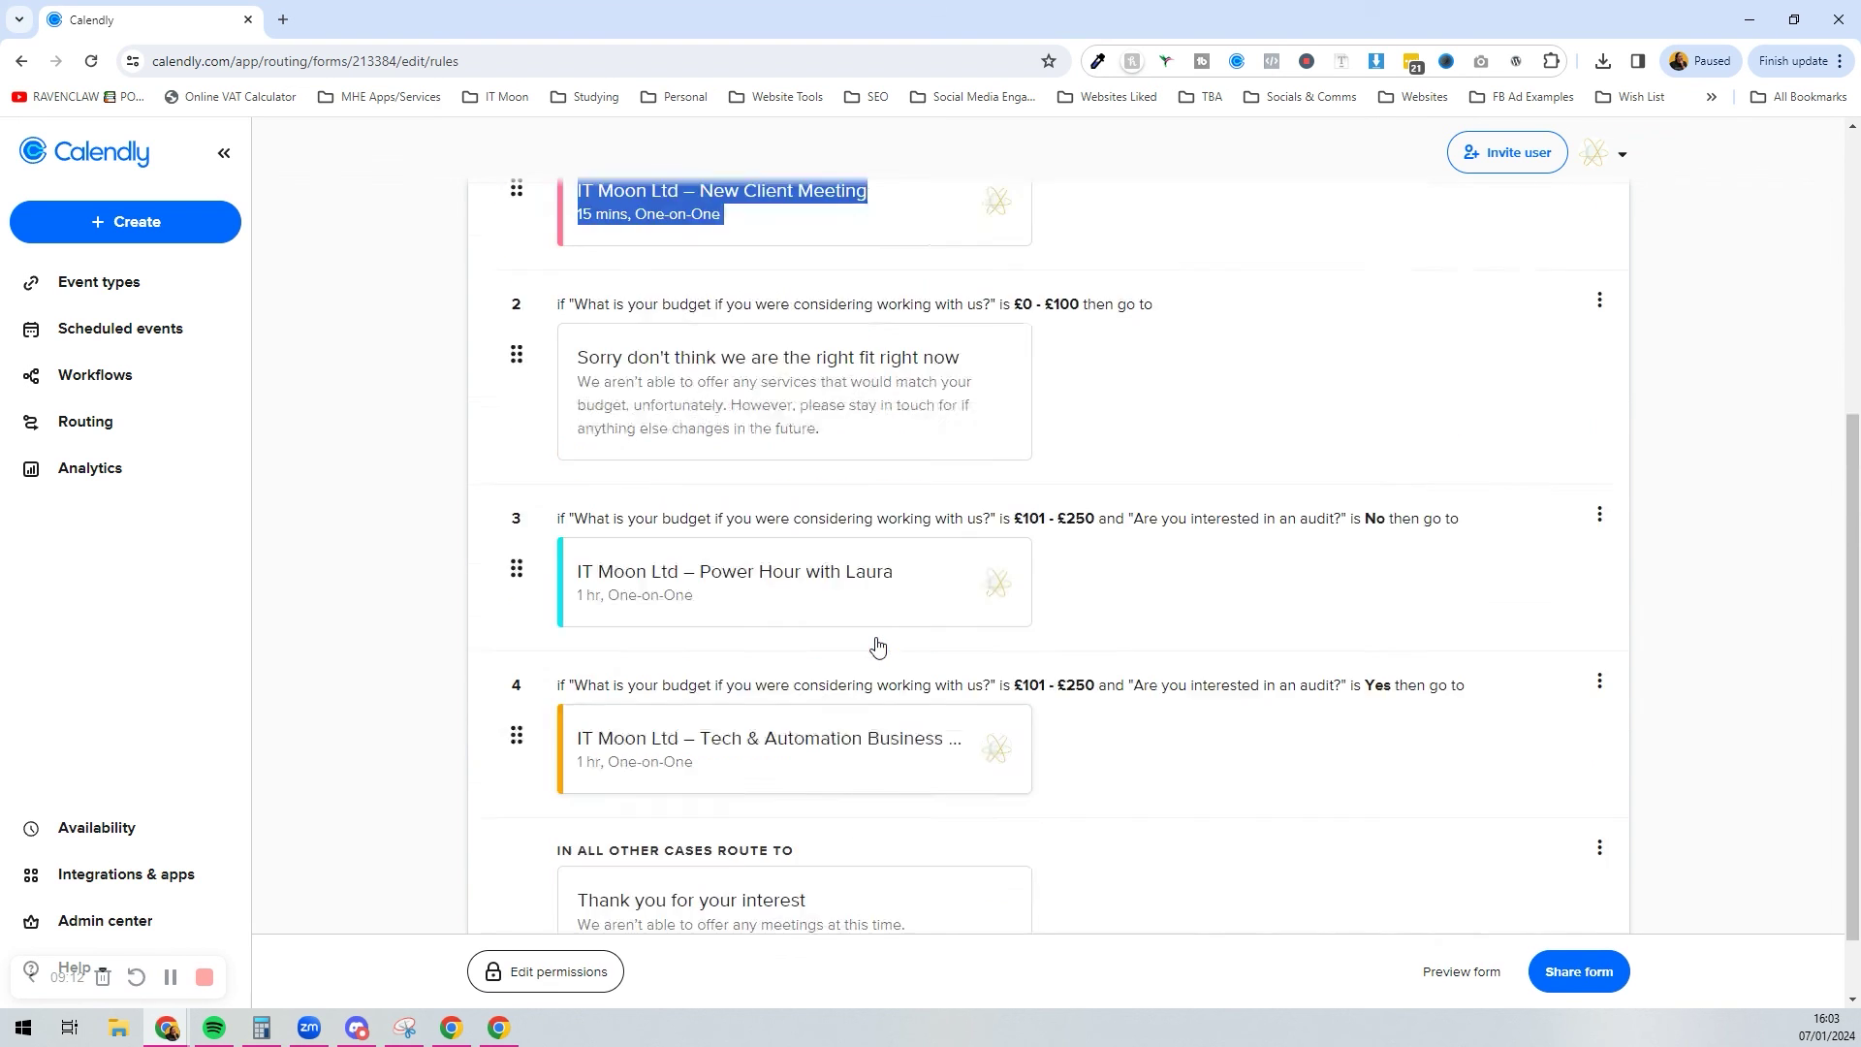
pyautogui.click(1108, 528)
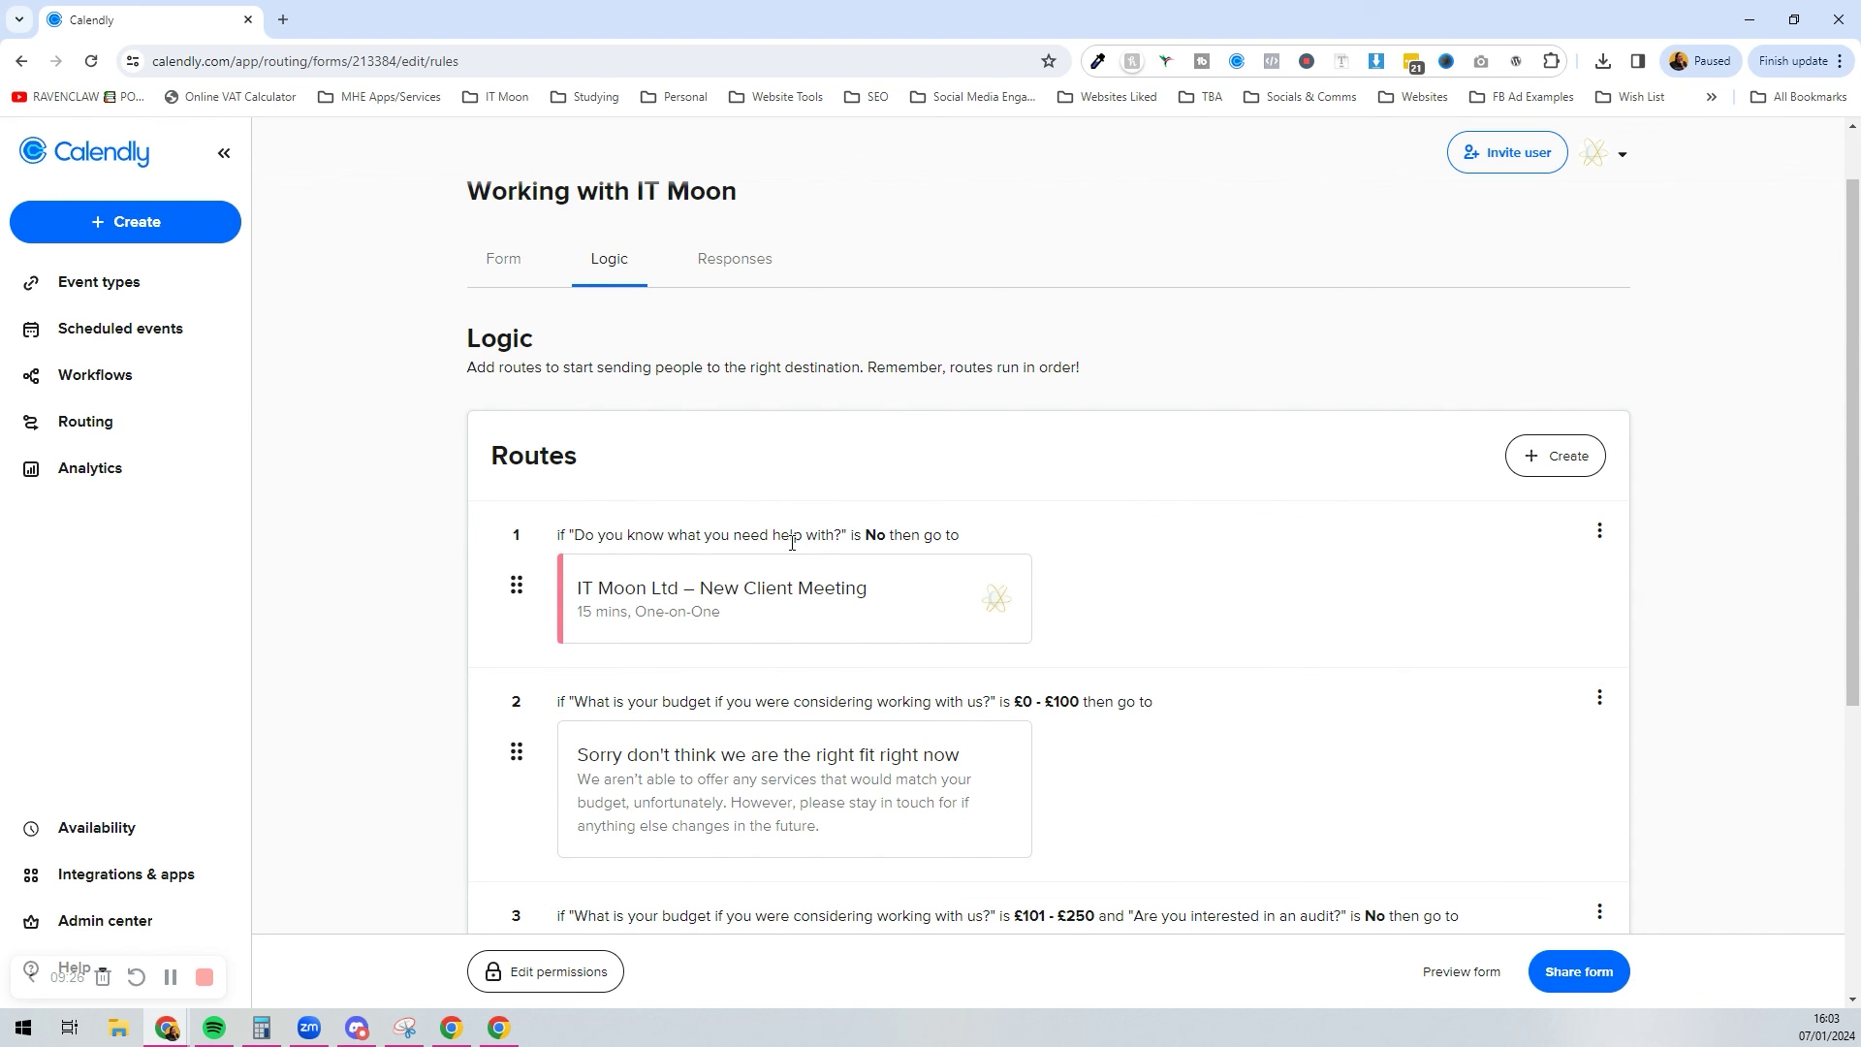
pyautogui.scroll(-5, 792, 543)
pyautogui.scroll(5, 782, 482)
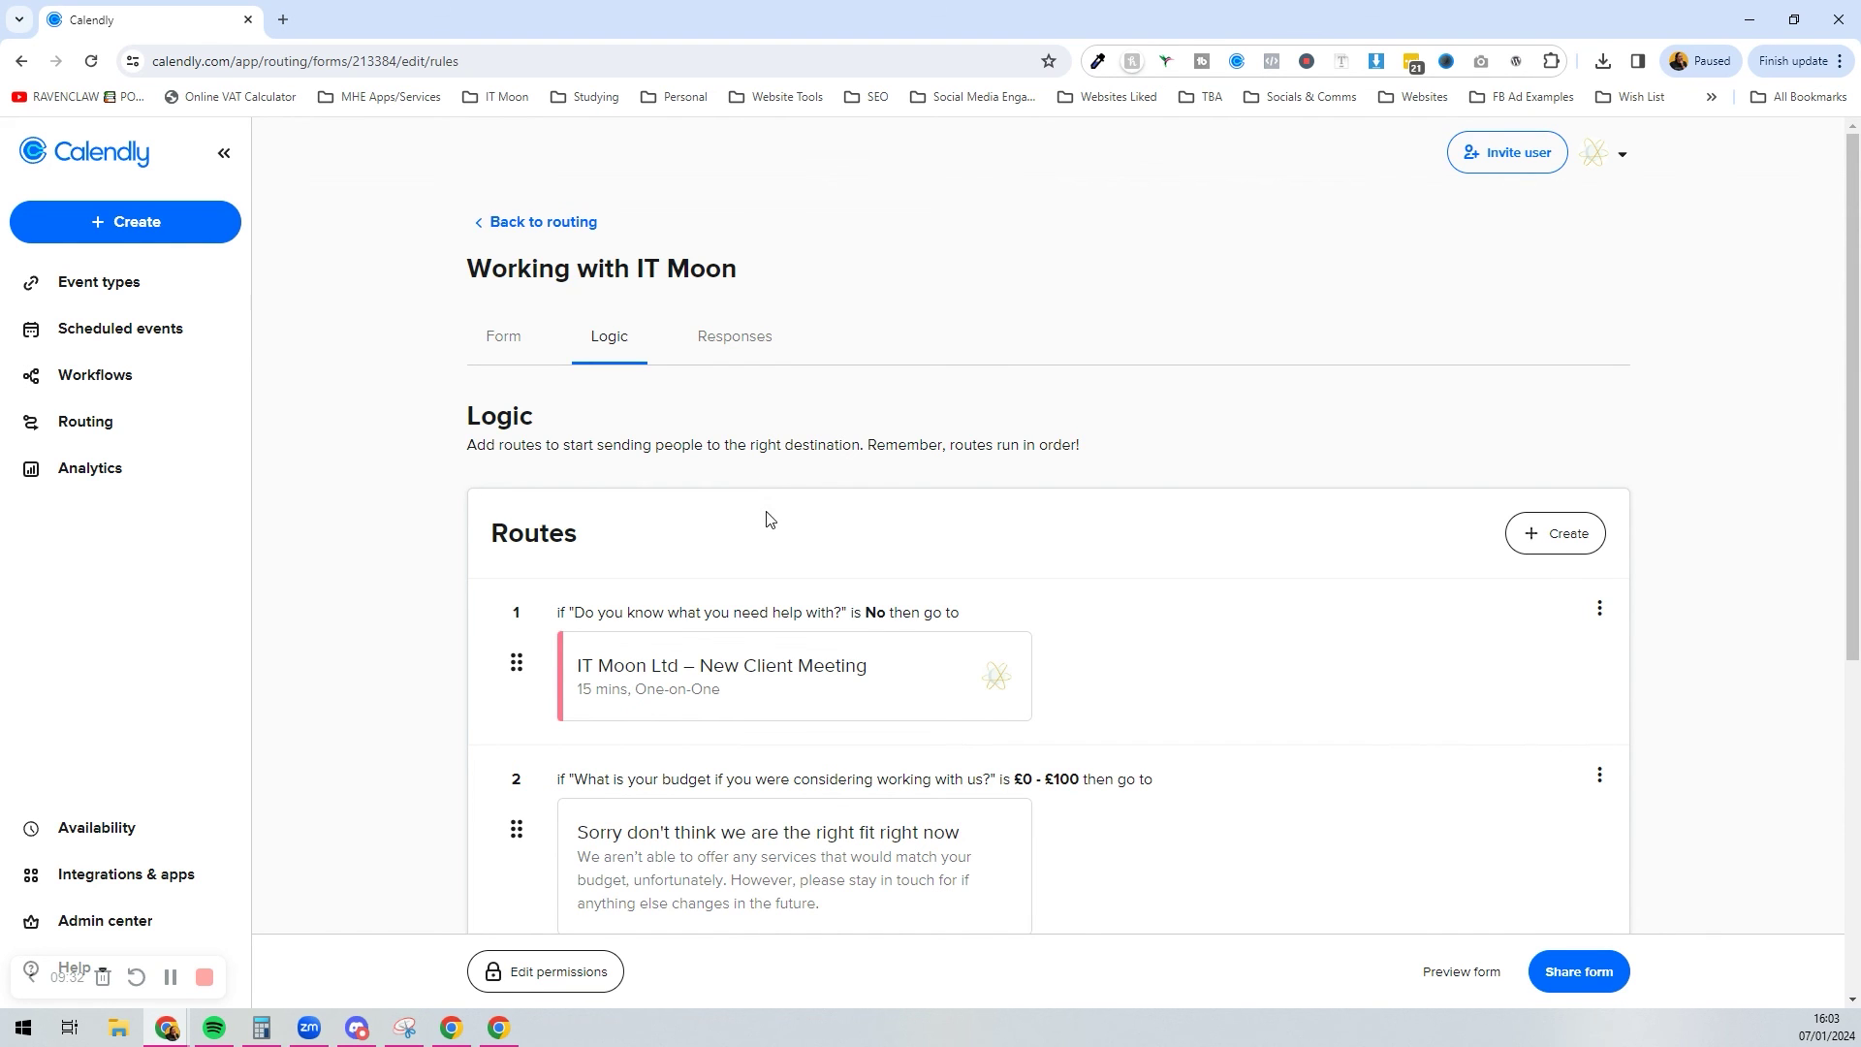
pyautogui.scroll(-5, 775, 504)
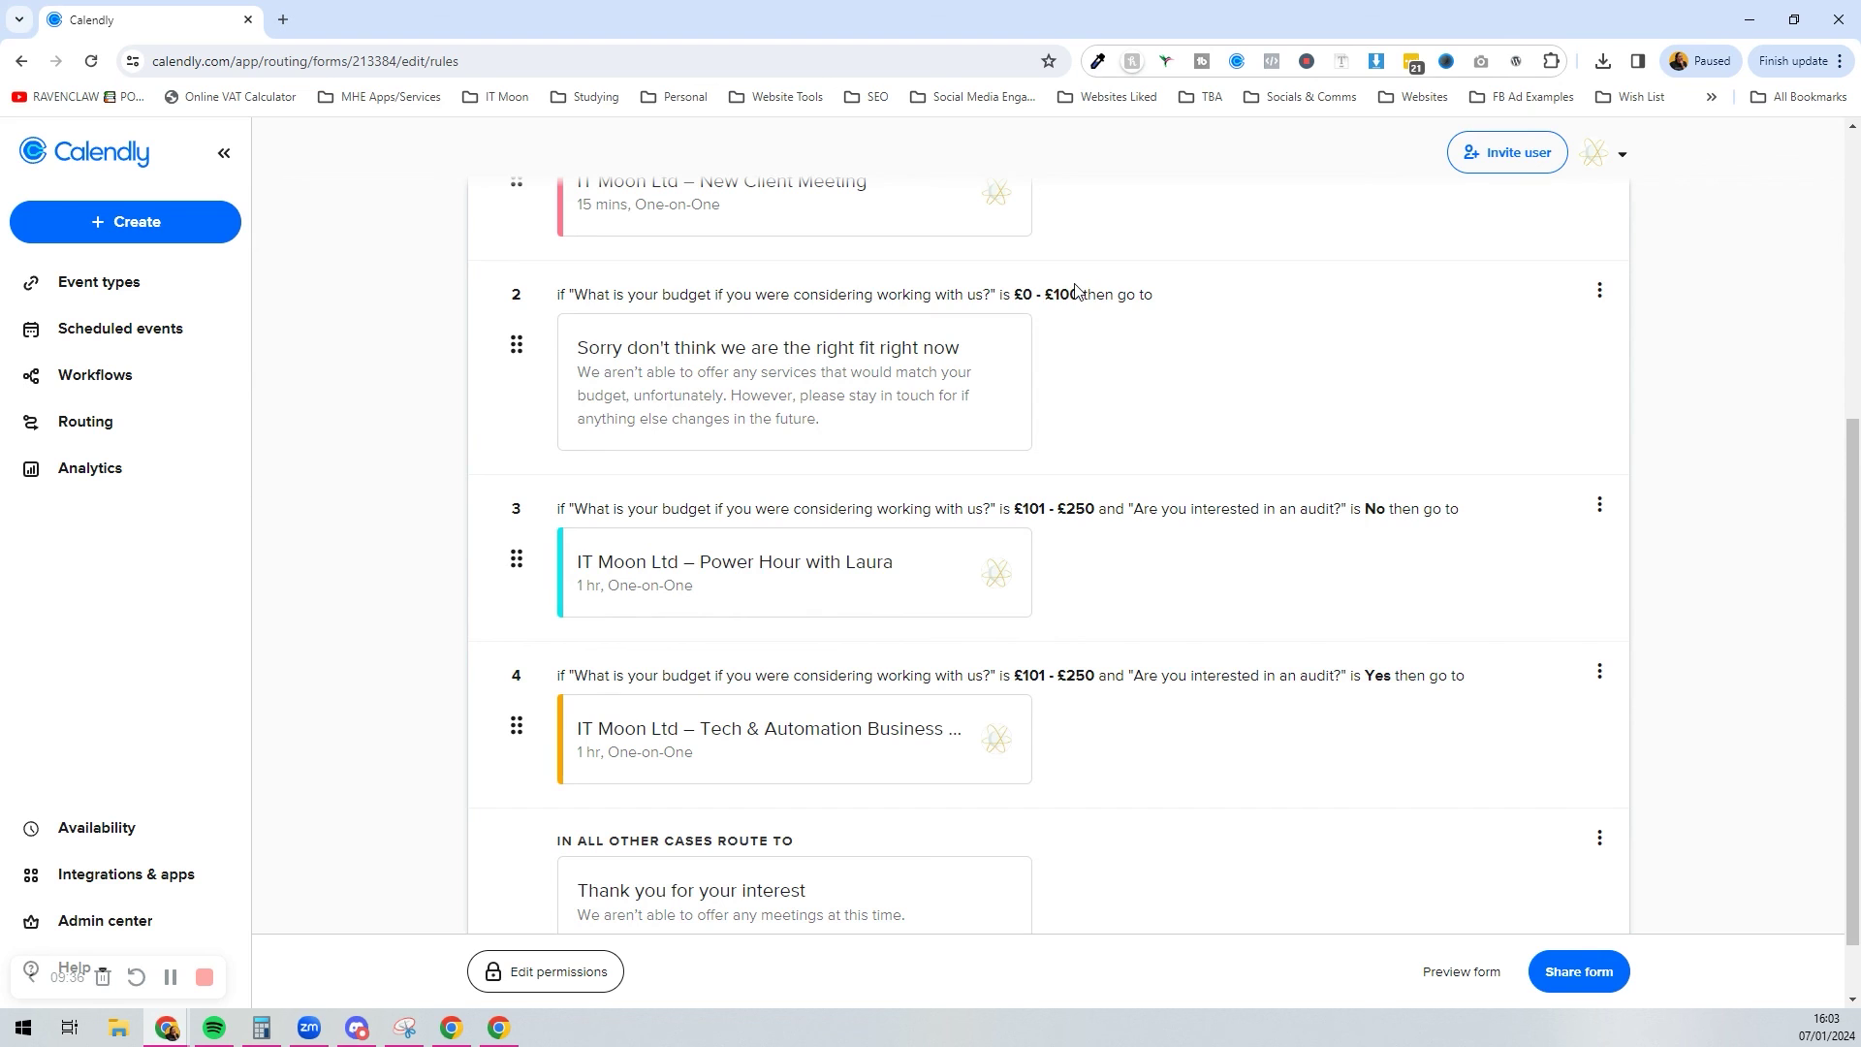
# Step: Review route 2, where a £0 - £100 budget gets declined
pyautogui.moveTo(1082, 293); pyautogui.dragTo(1007, 298)
pyautogui.click(1225, 340)
pyautogui.scroll(-1, 1110, 362)
pyautogui.scroll(2, 1114, 355)
pyautogui.scroll(5, 1113, 357)
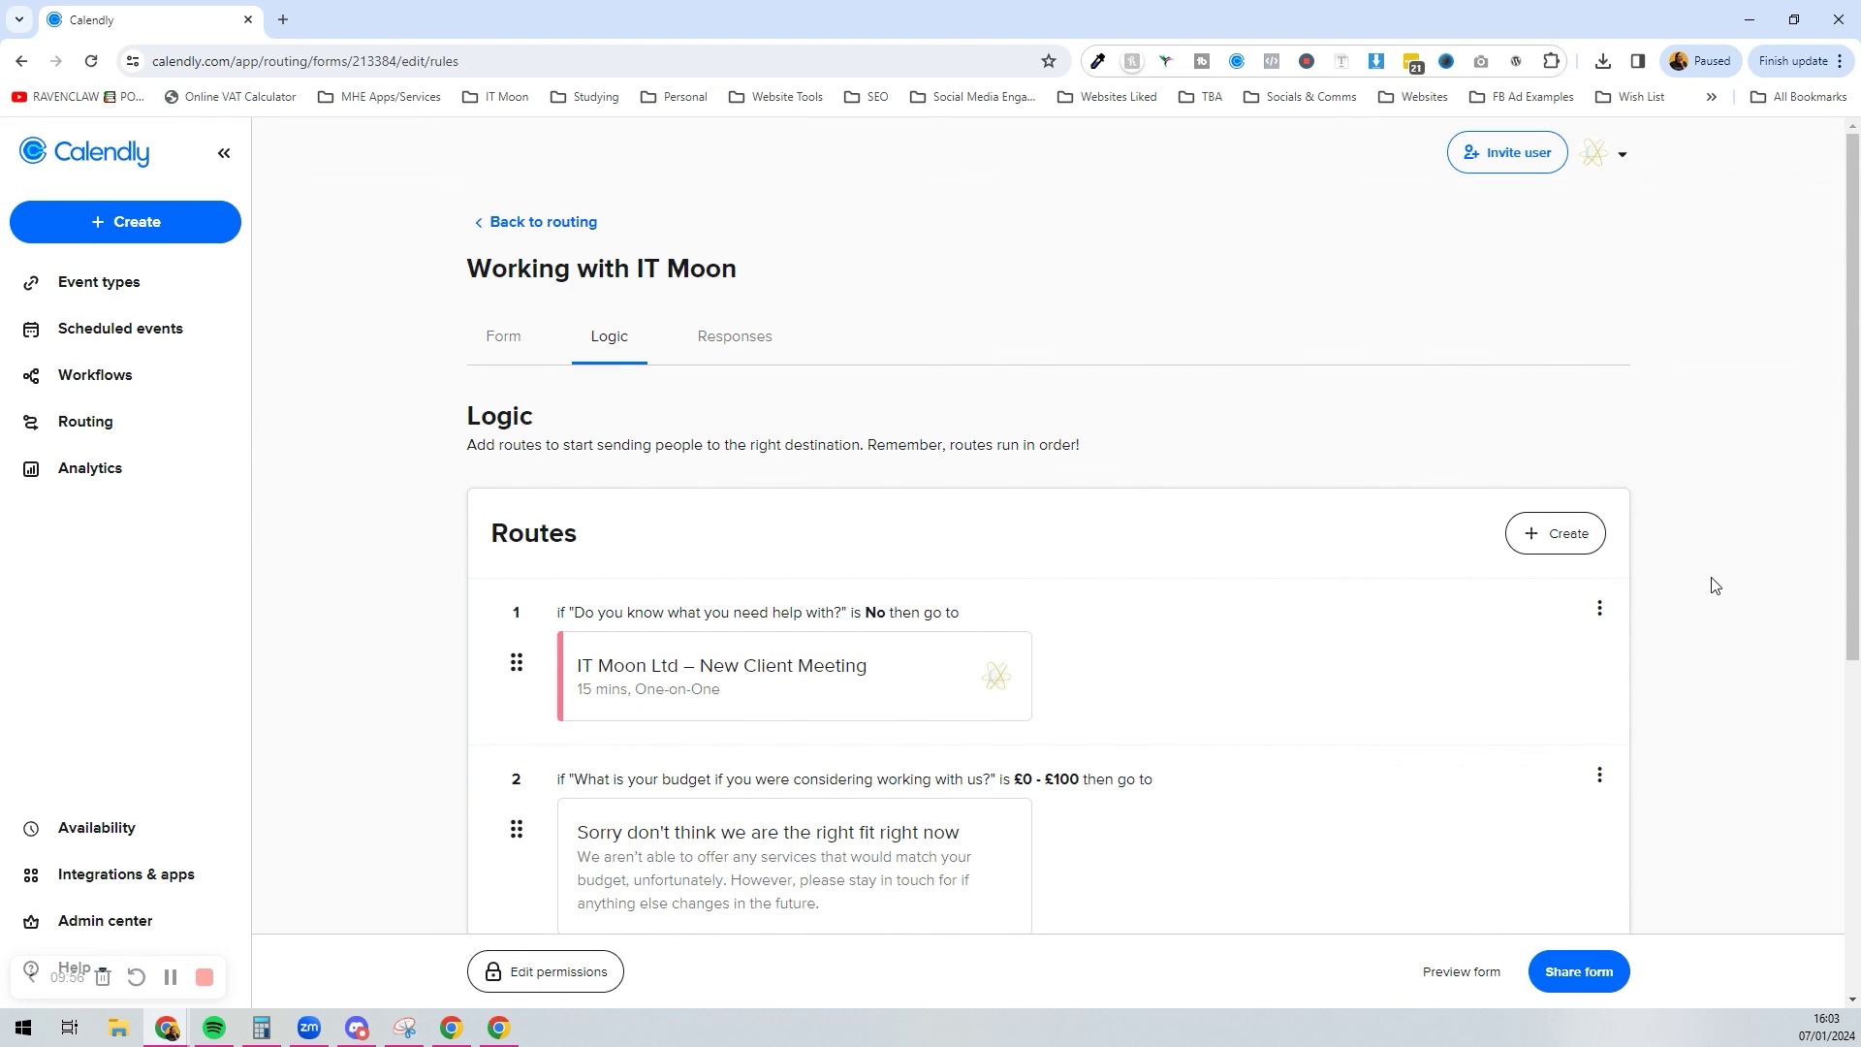
pyautogui.scroll(-6, 1712, 582)
pyautogui.scroll(6, 1697, 562)
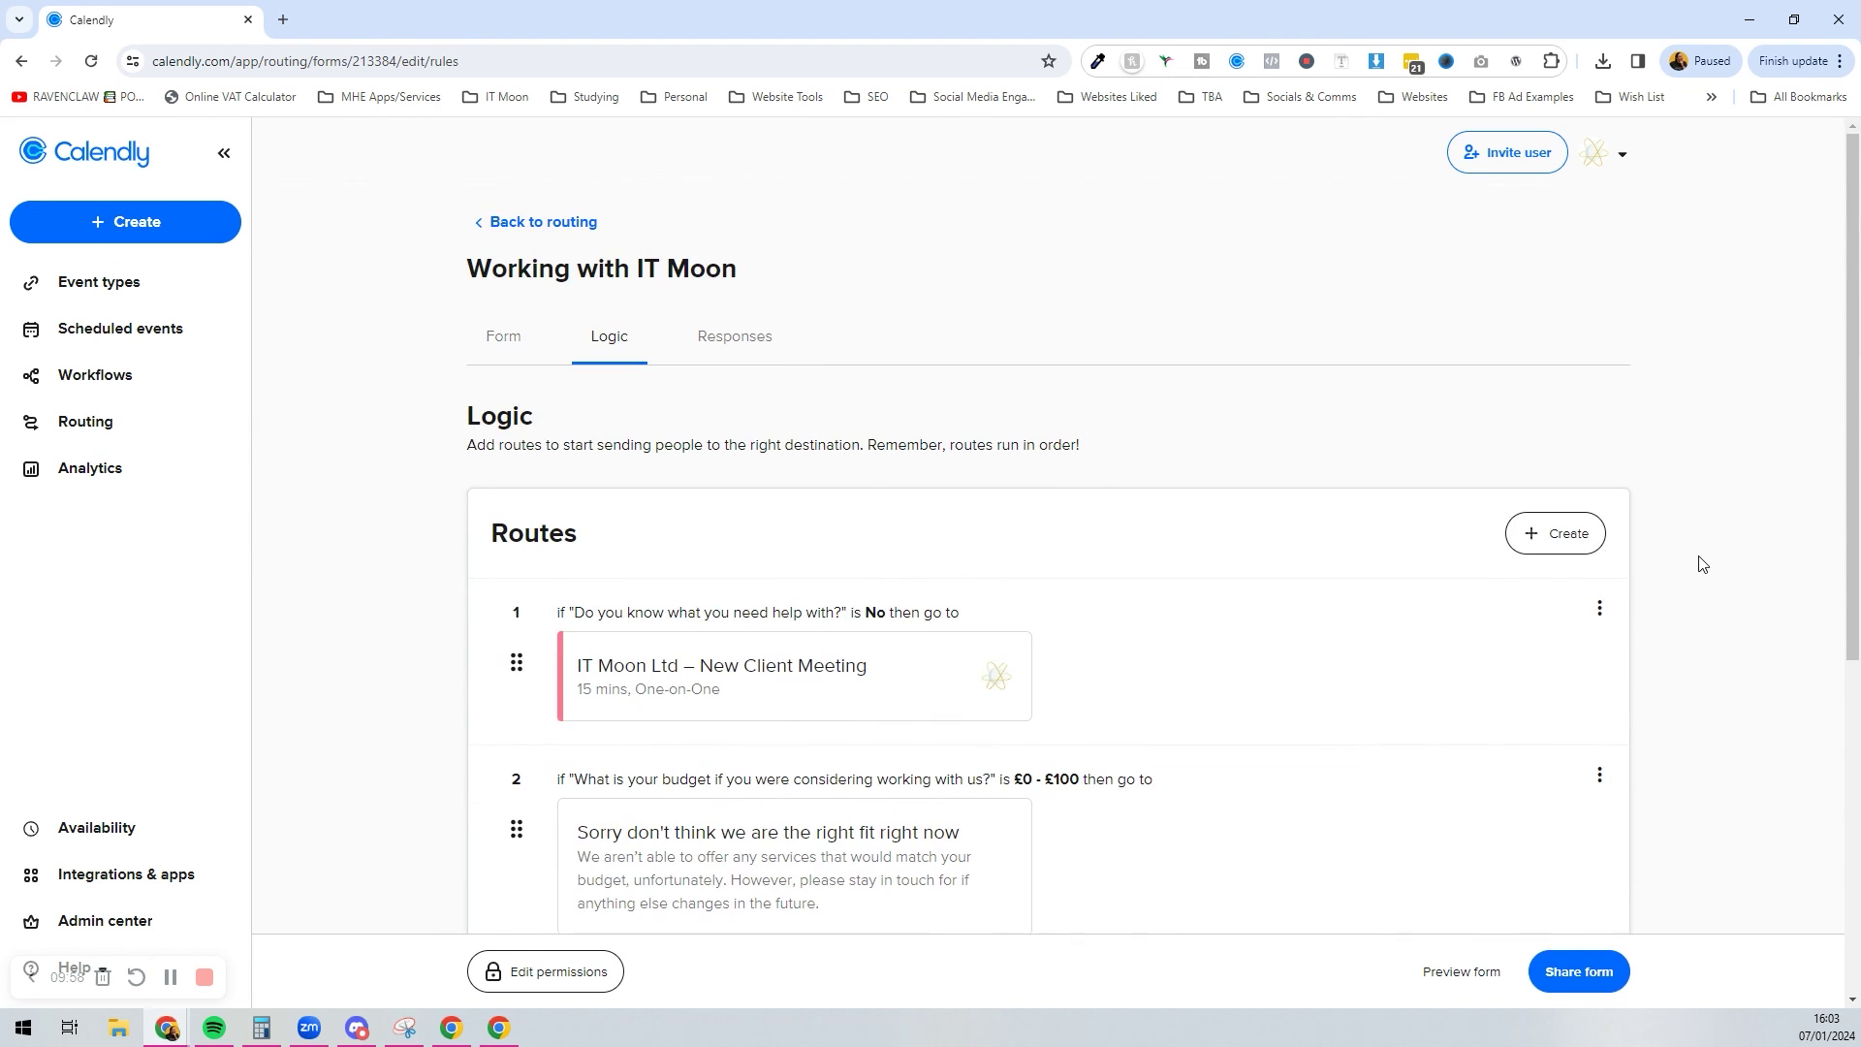